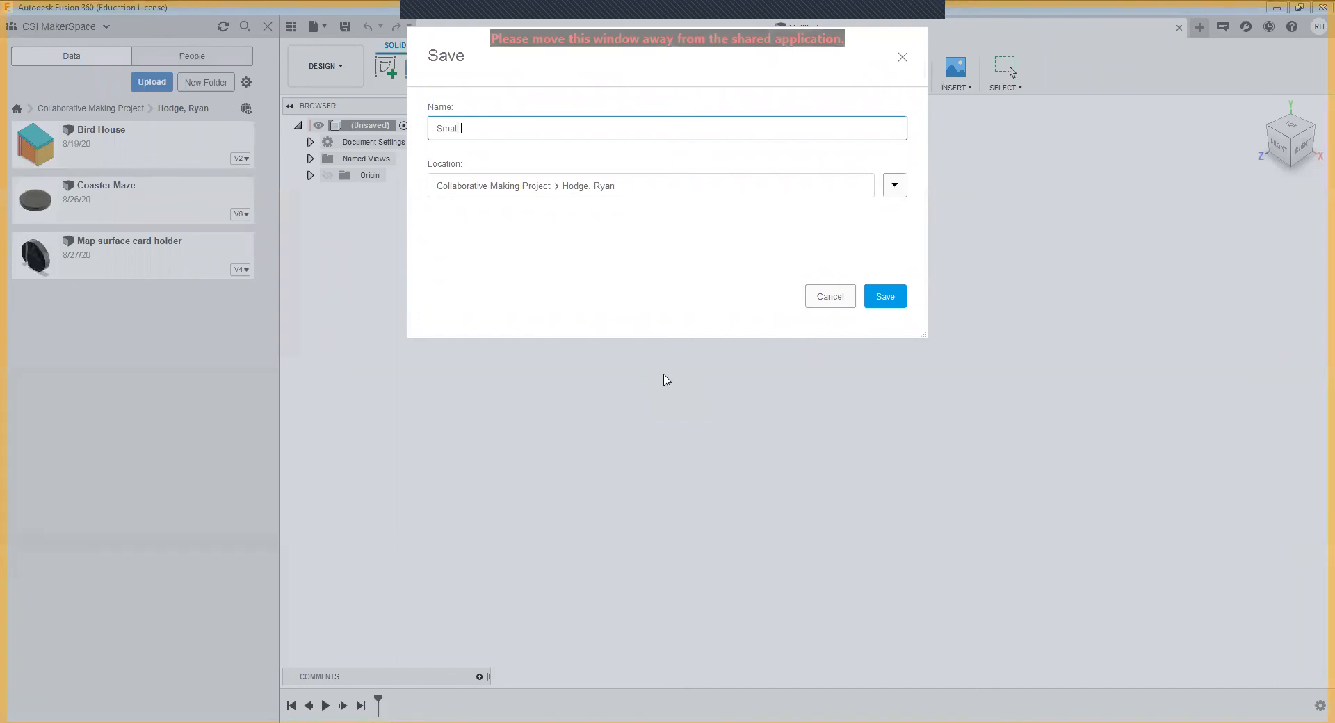
Step: Save the new design under the name "Small Wooden Tray" in the current project folder and hide the project data
type("Wooden TRay")
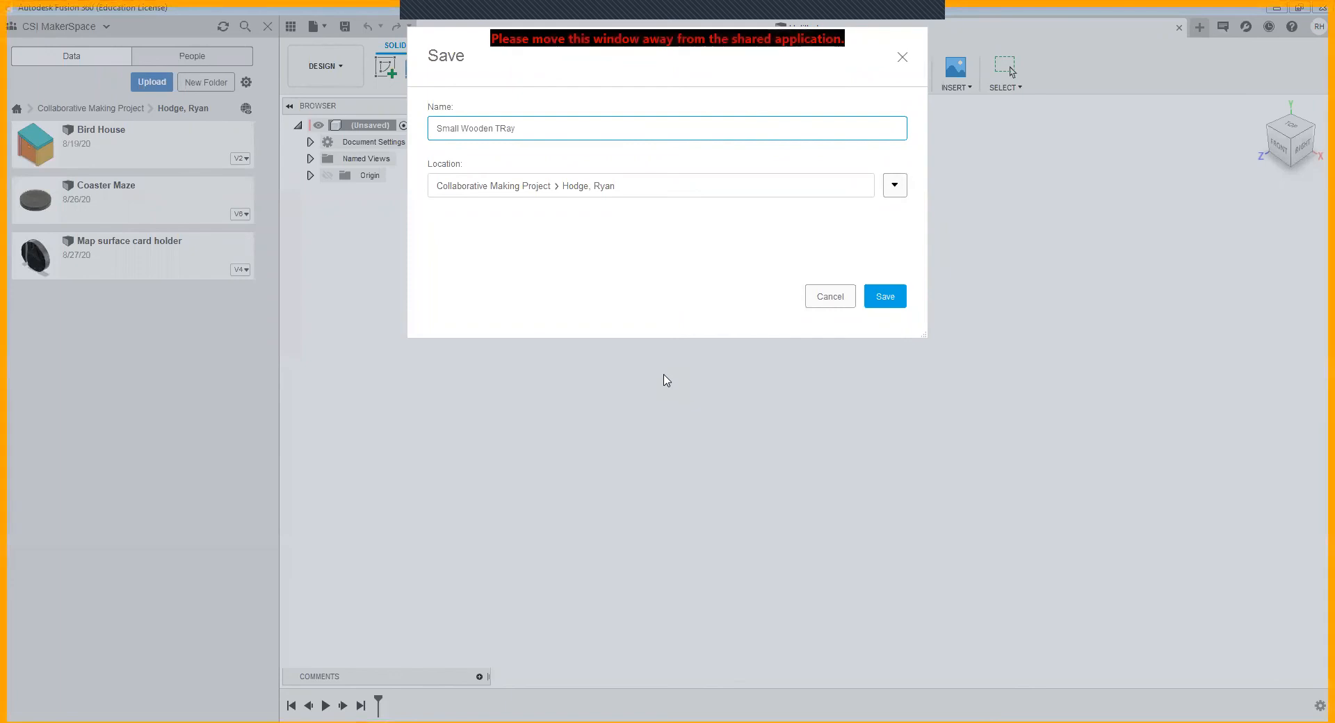
key("BackSpace")
key("BackSpace")
key("BackSpace")
left_click(882, 295)
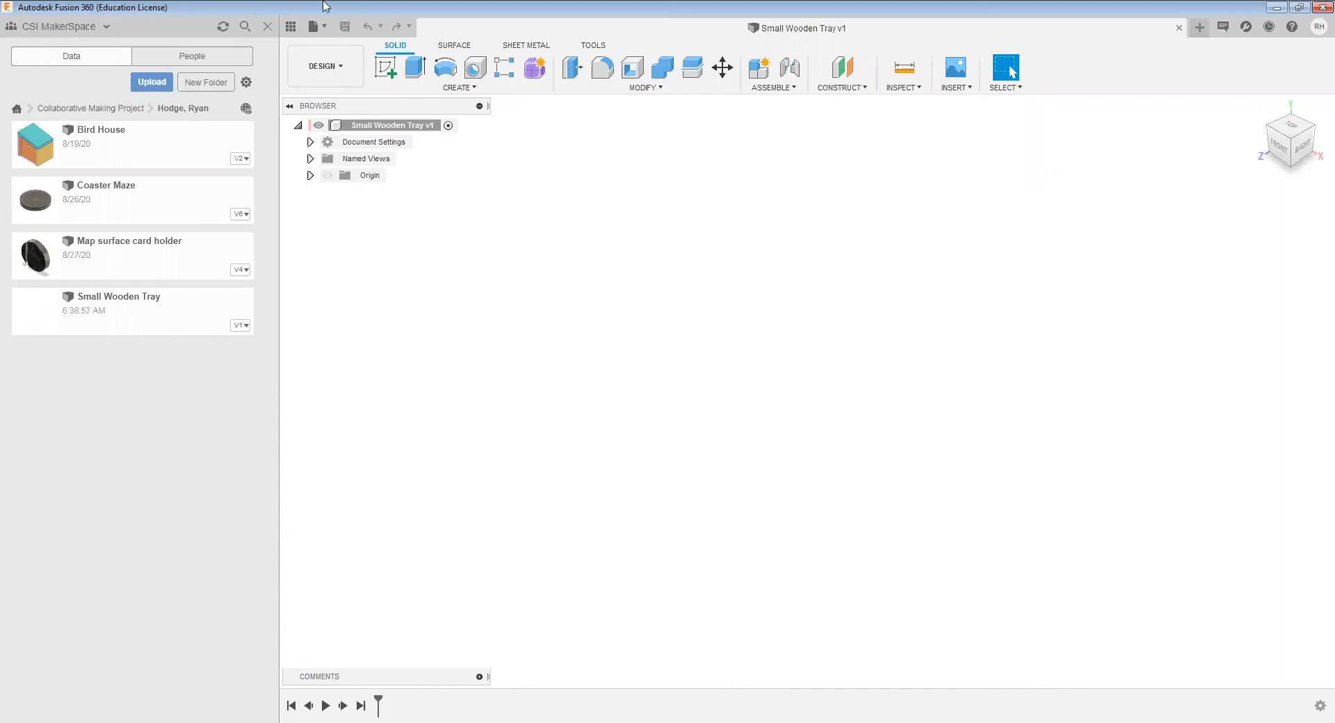
left_click(267, 27)
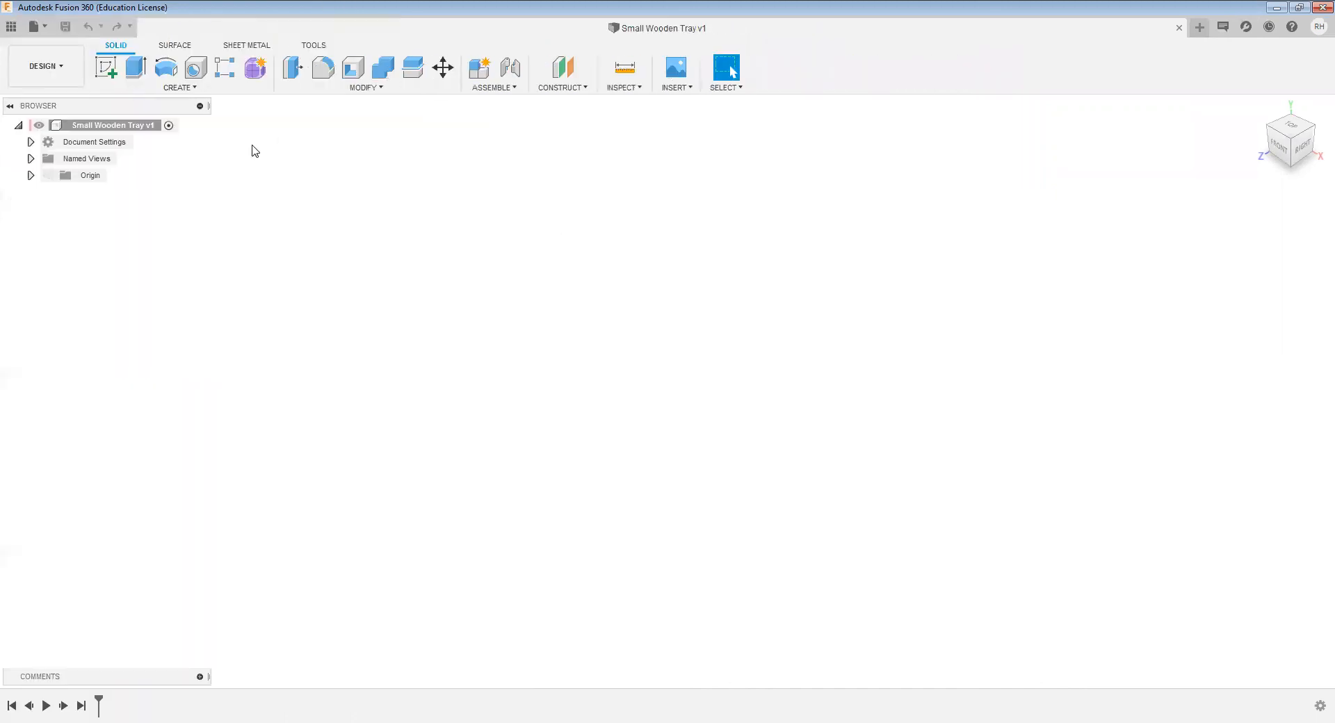
Step: On the horizontal plane, sketch a closed five-line outline from the origin with an angled upper-right corner and an about 1.14 in vertical left side
left_click(108, 70)
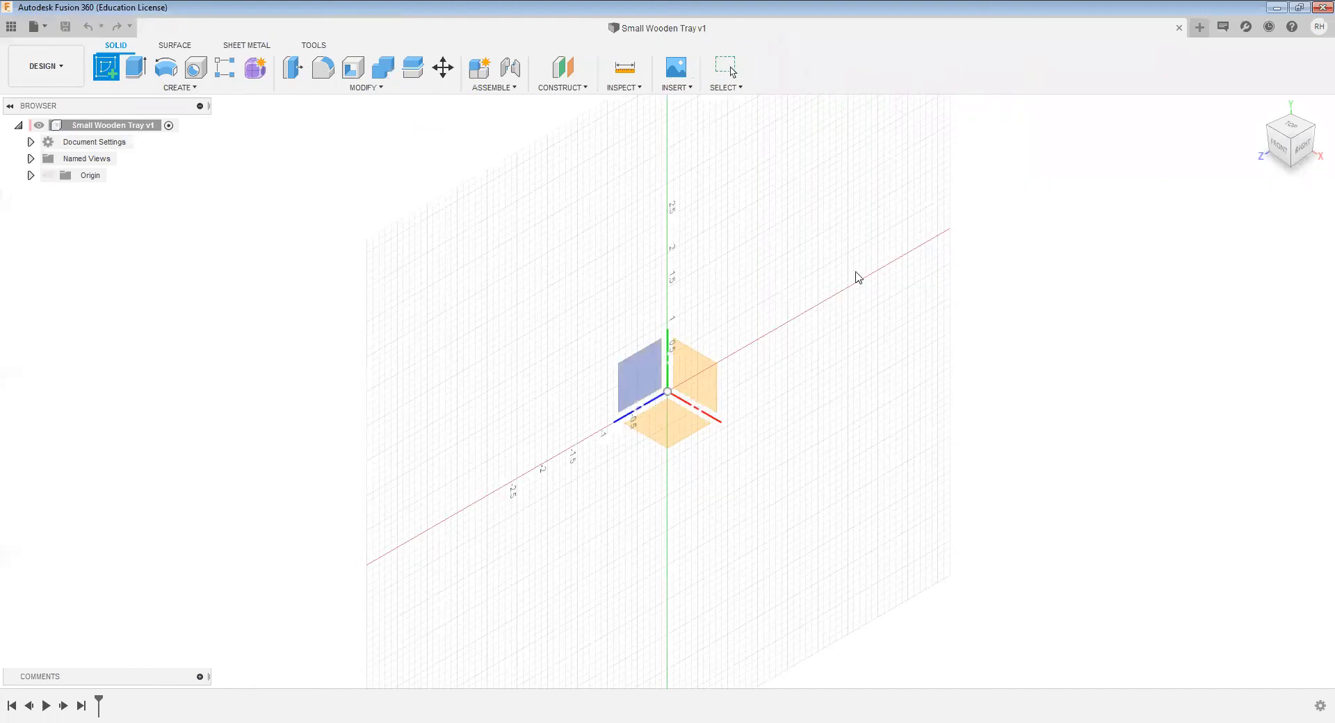
left_click(670, 424)
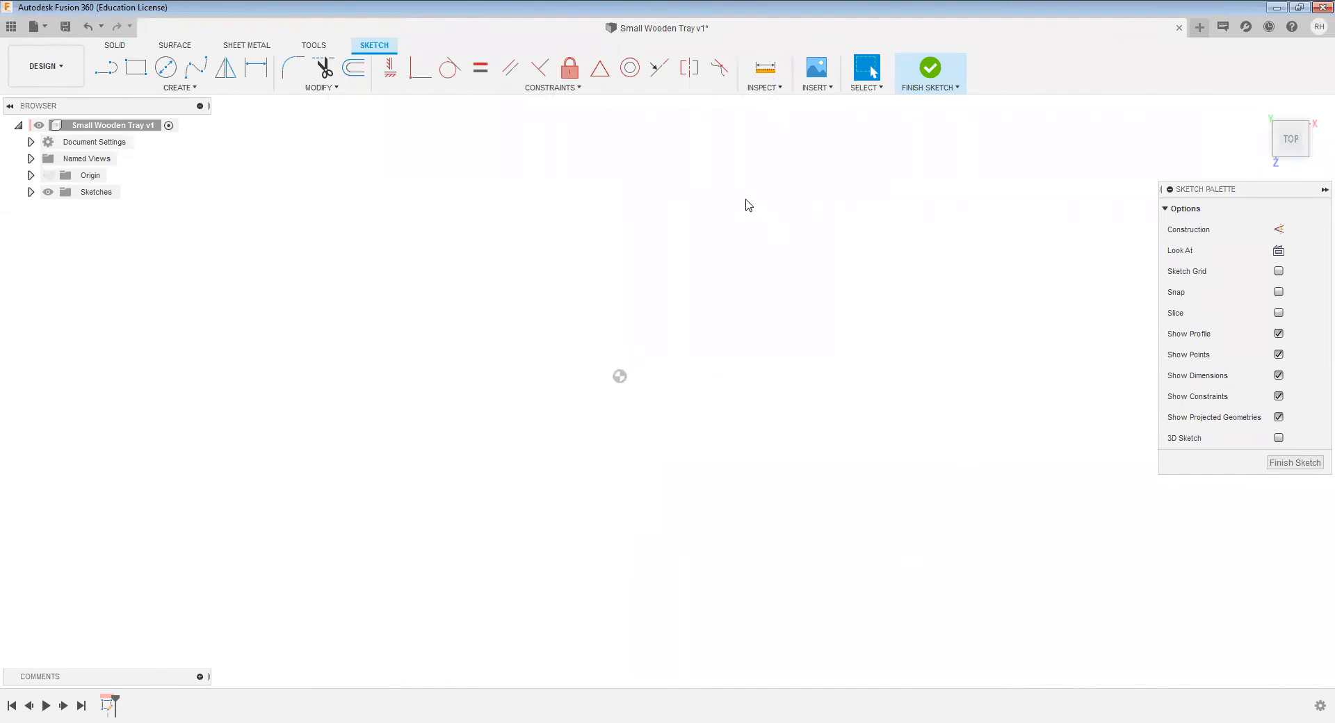
left_click(110, 80)
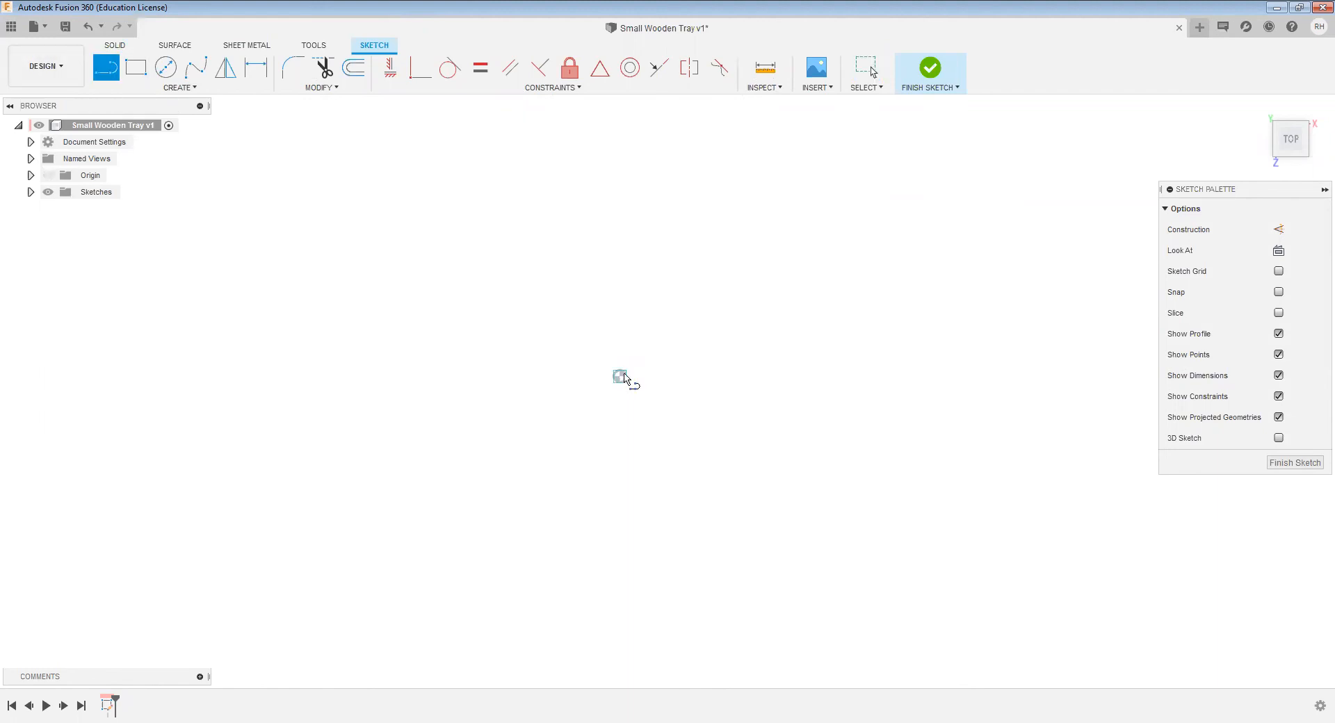
left_click(620, 376)
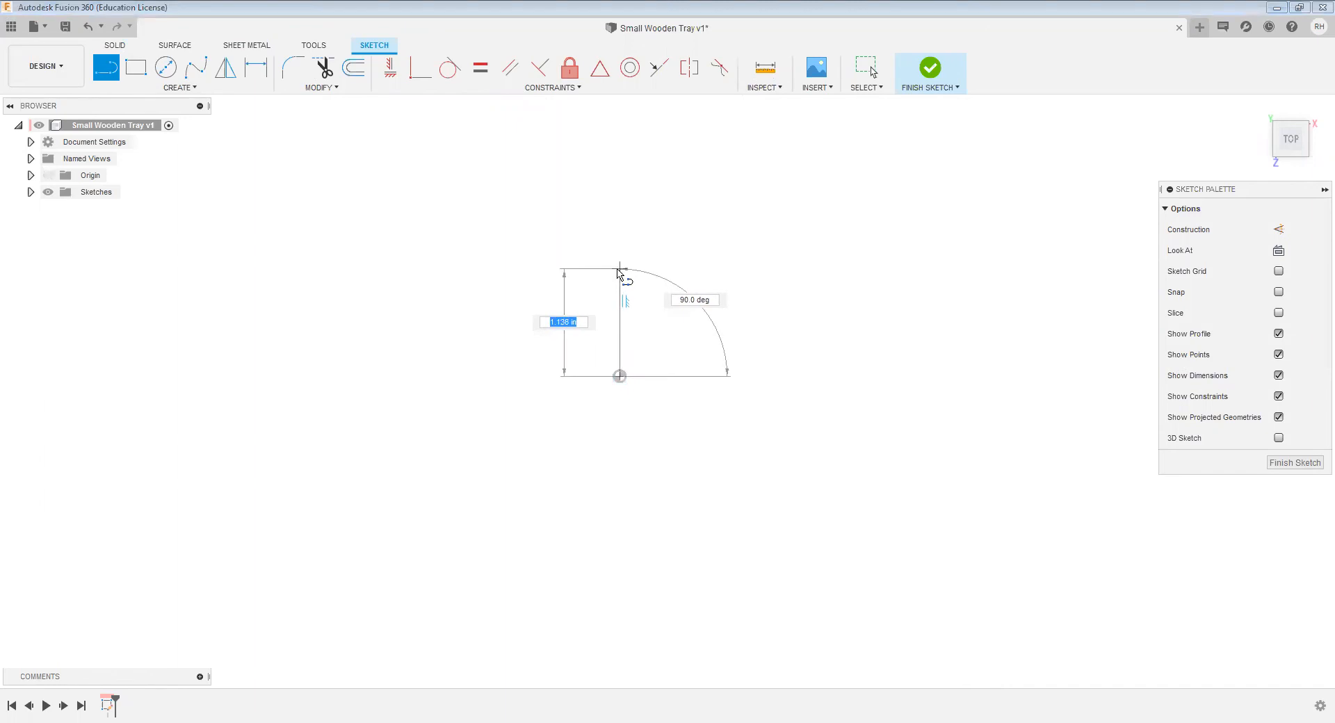
left_click(618, 270)
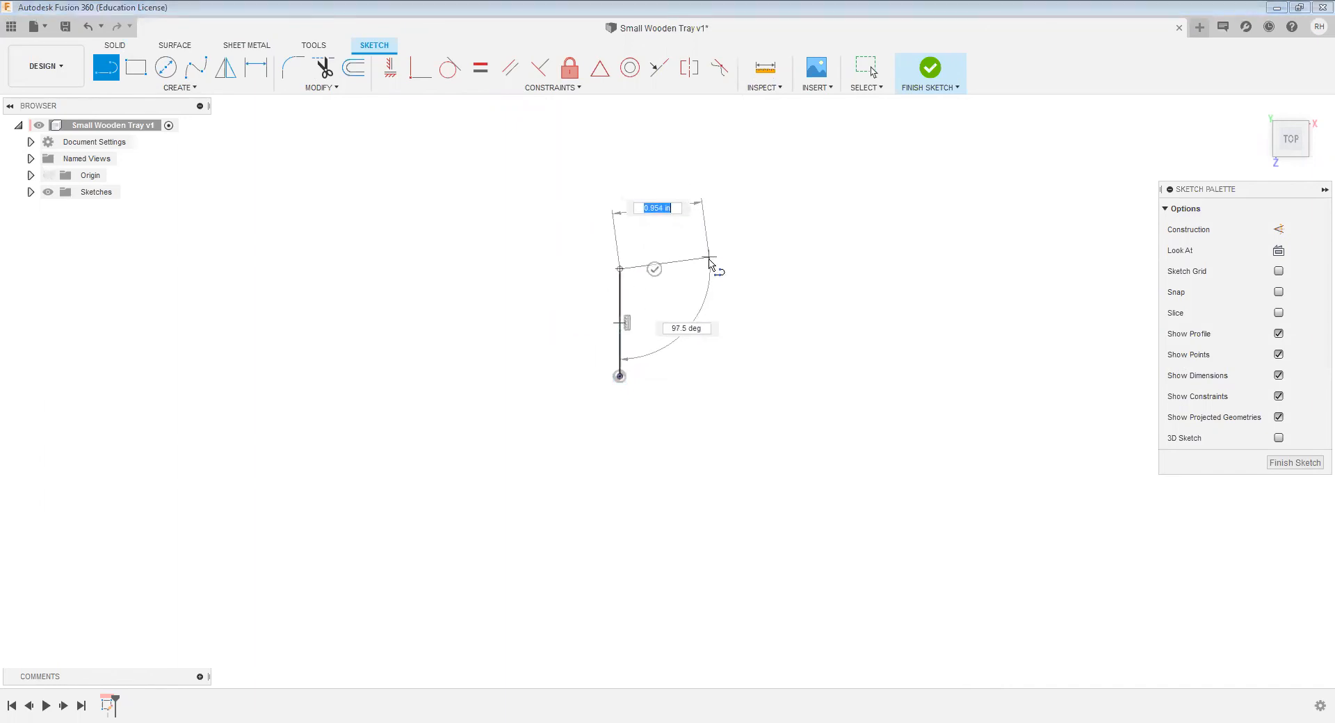
left_click(709, 269)
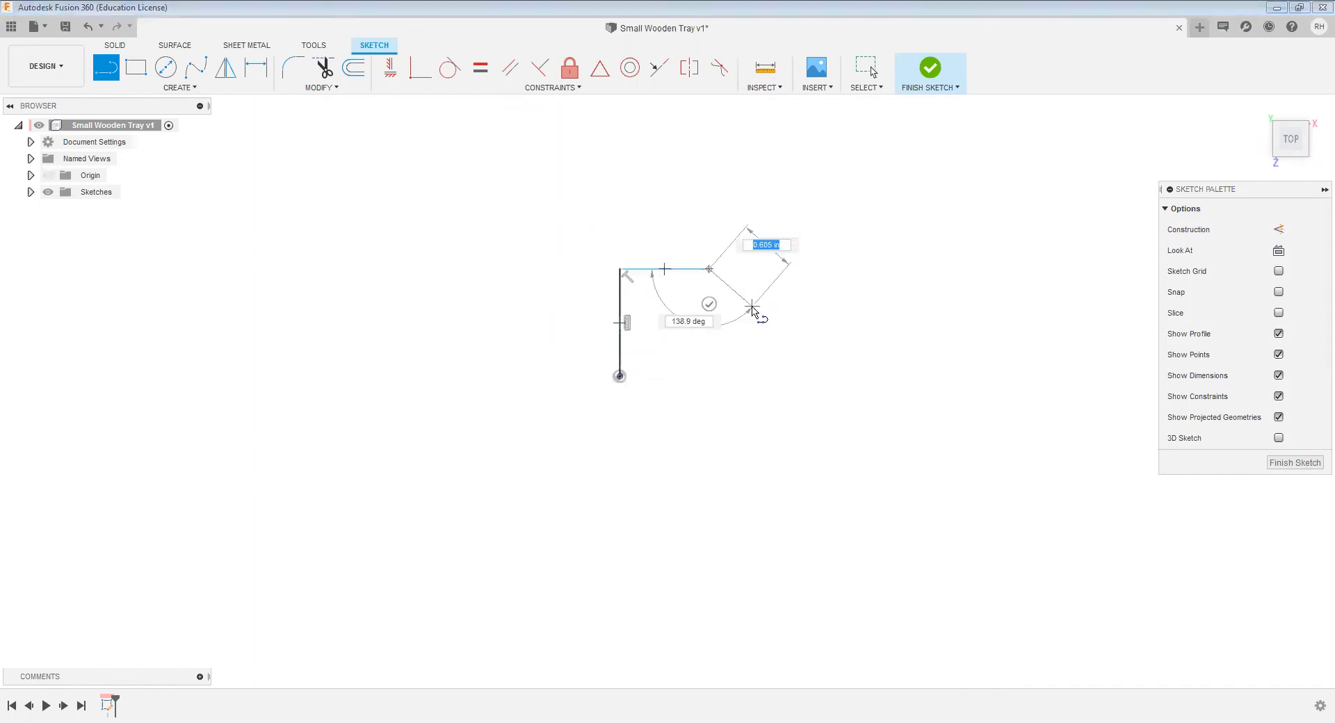
left_click(751, 307)
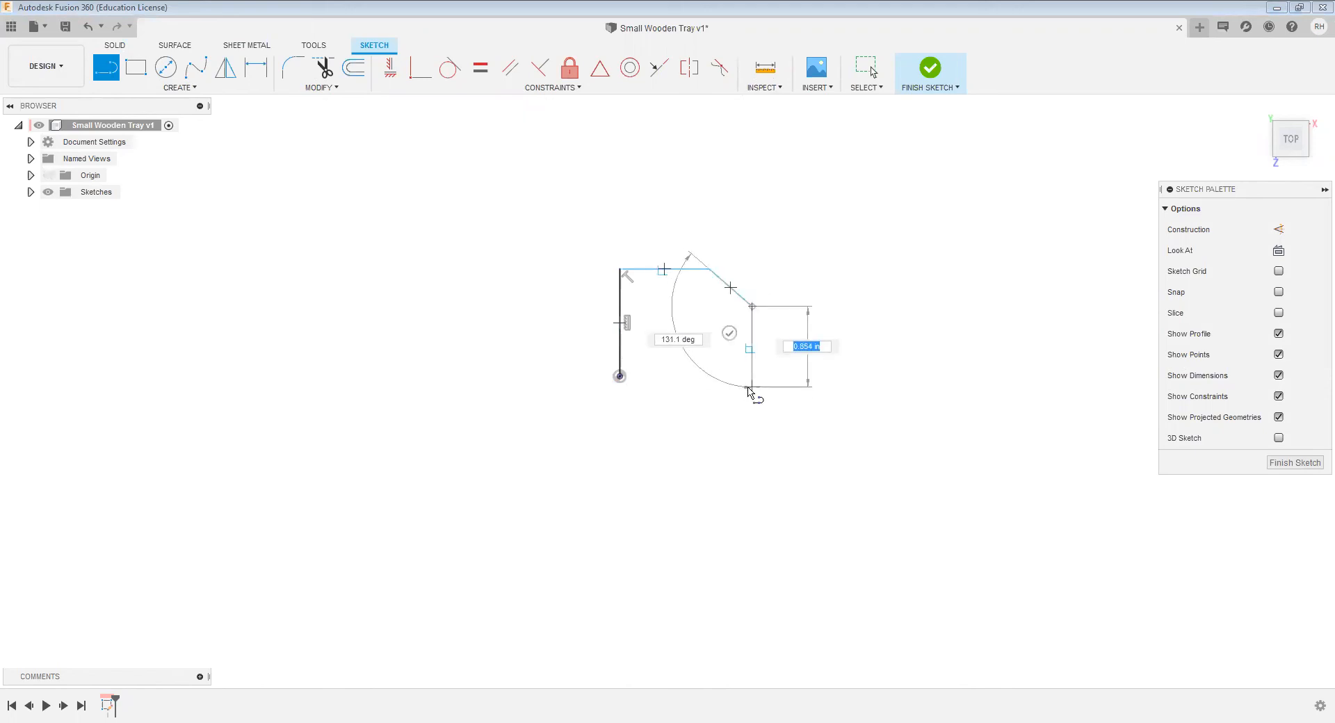
left_click(750, 387)
left_click(619, 377)
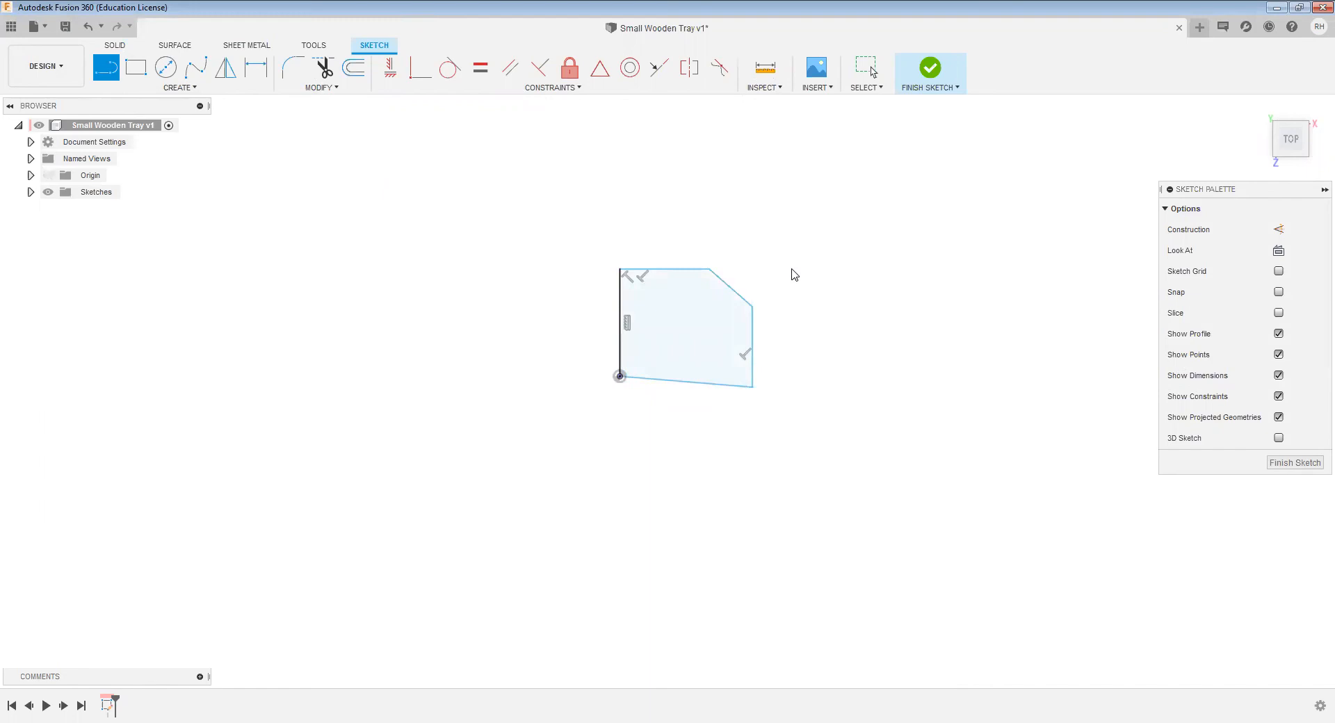
key("Escape")
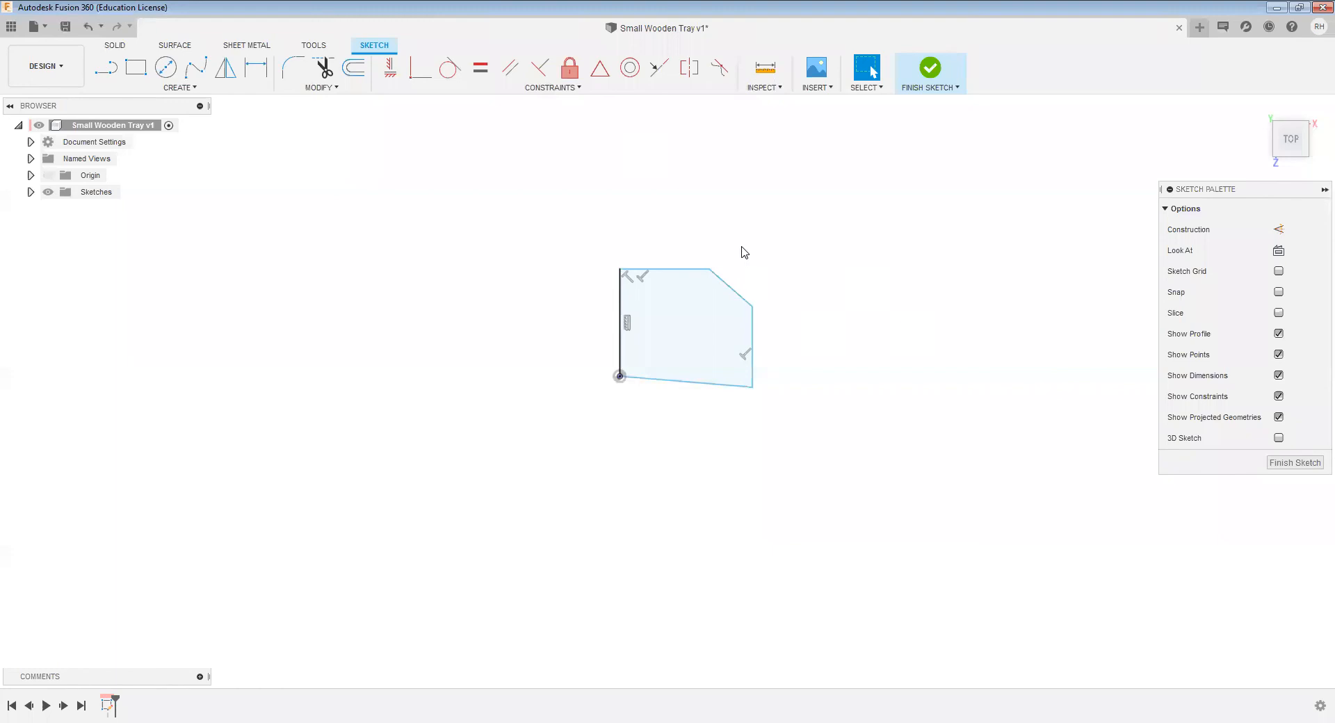
Step: Constrain the slightly sloping bottom line of the outline to be horizontal
left_click(390, 78)
left_click(685, 381)
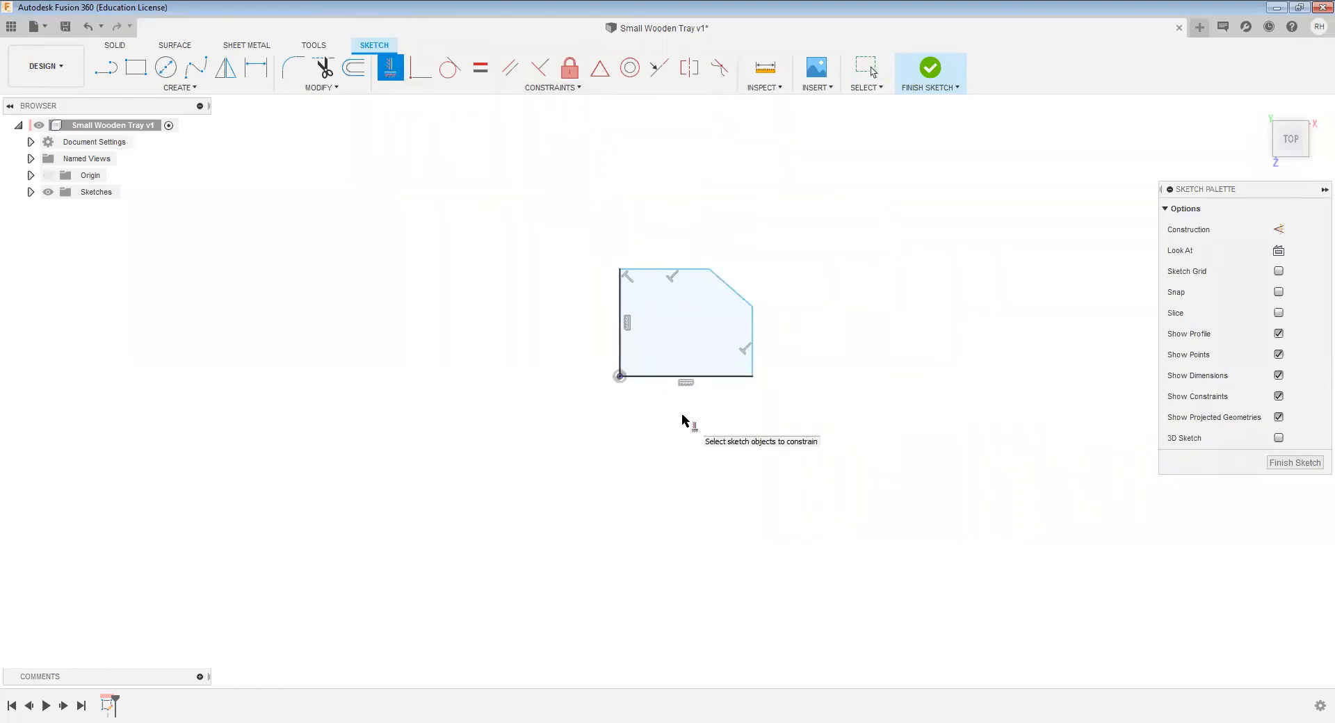
key("Escape")
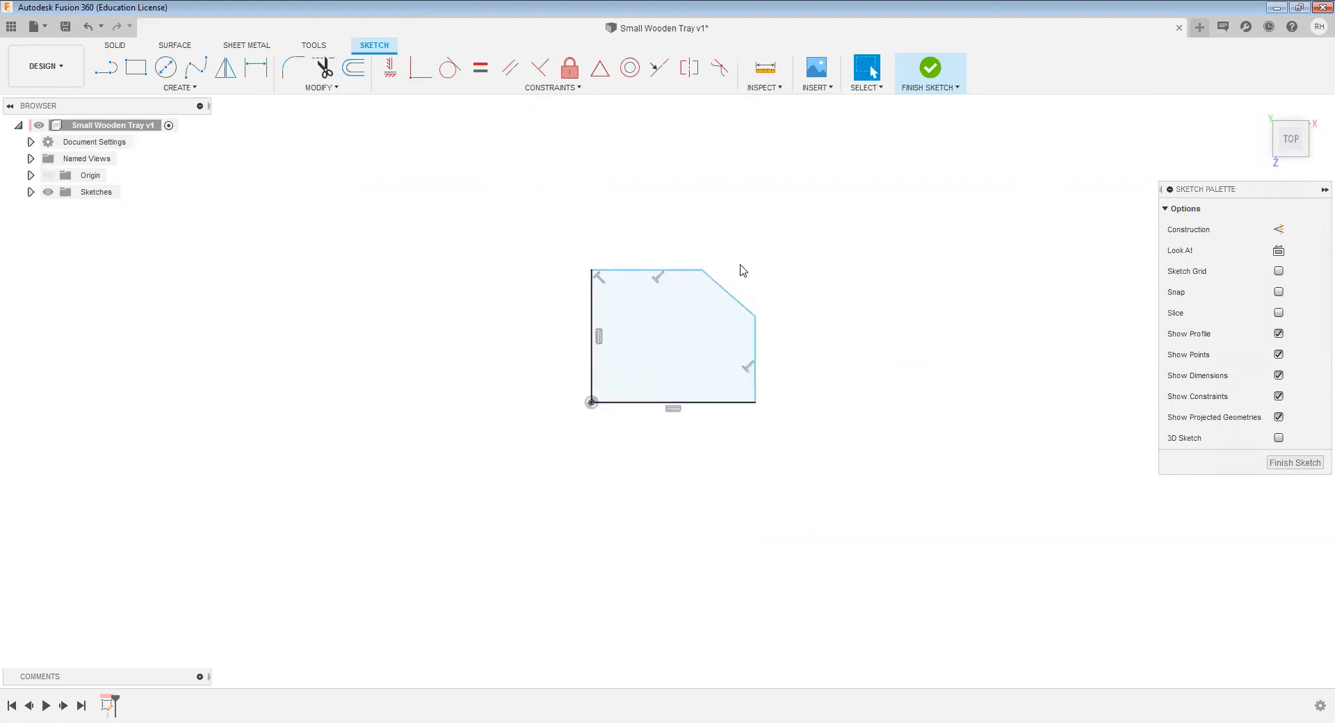
Step: Fillet both ends of the diagonal corner line with a 0.25 in radius and move the radius dimension clear of the outline
scroll(739, 268, "up", 3)
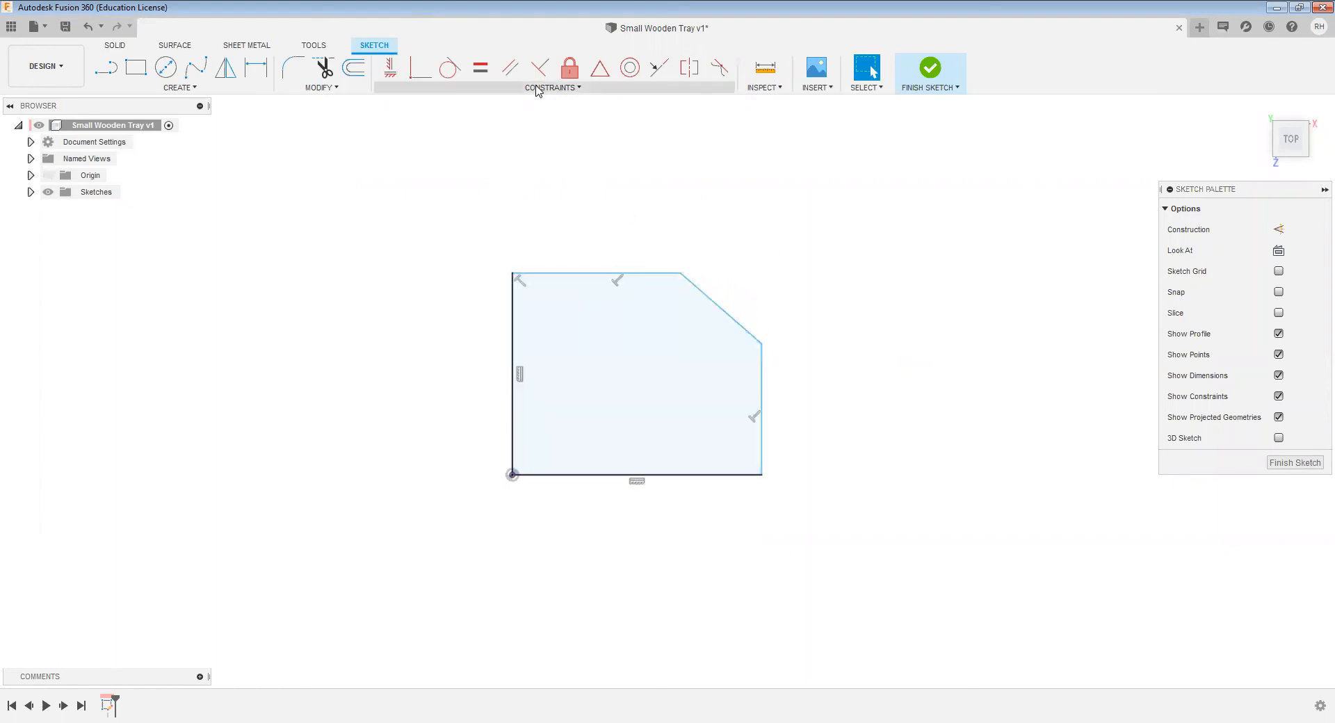
left_click(315, 90)
left_click(302, 107)
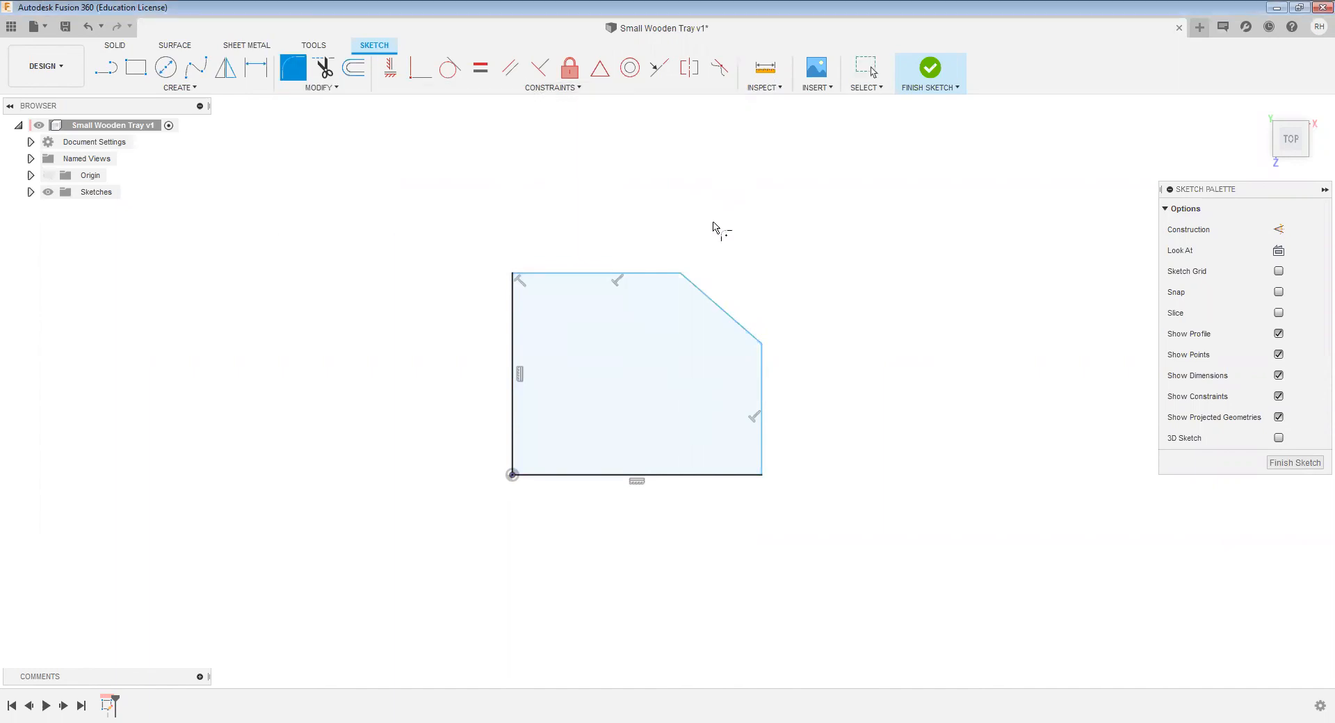
left_click(681, 274)
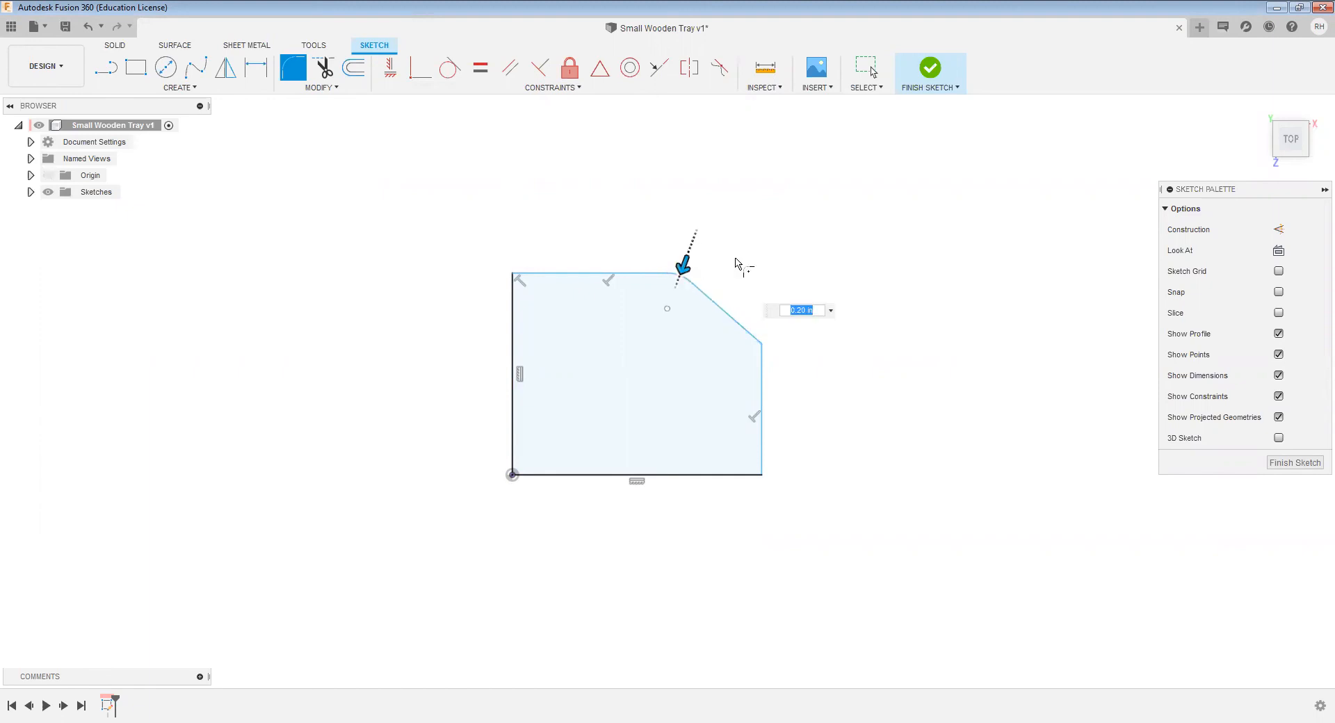
left_click(762, 345)
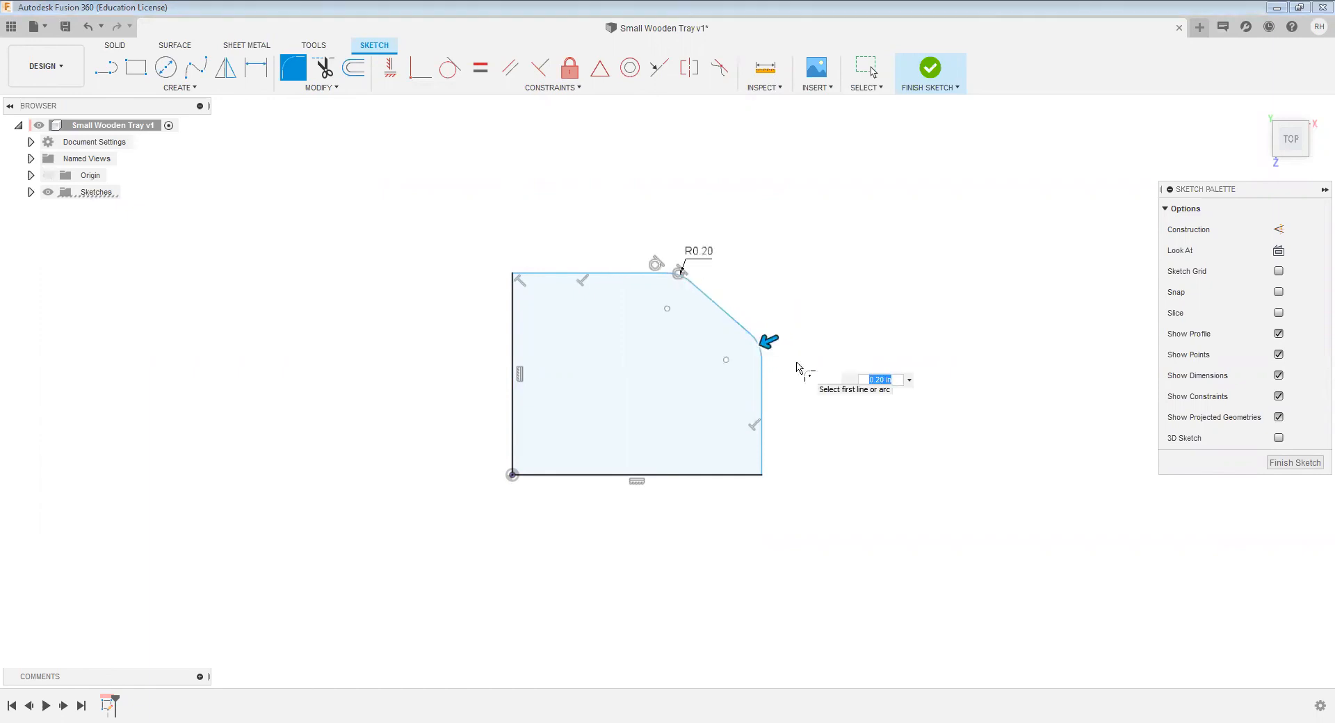
type(".25")
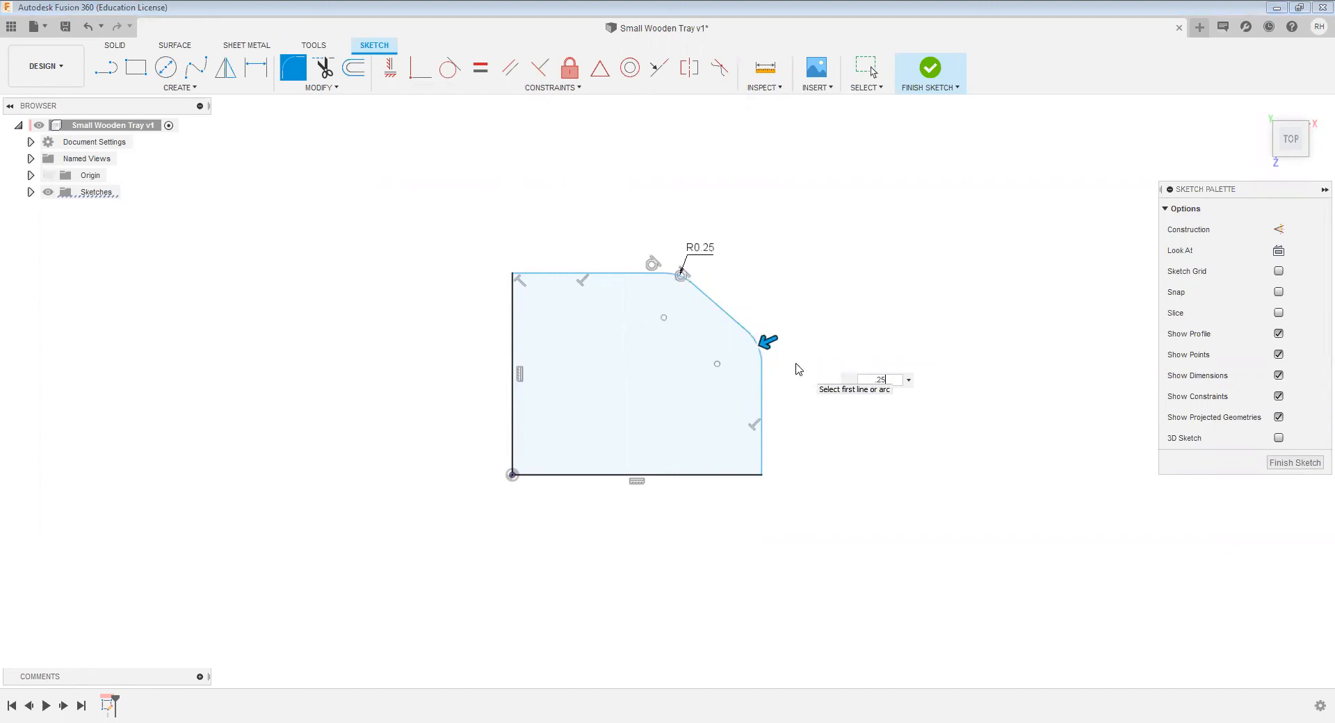
key("Return")
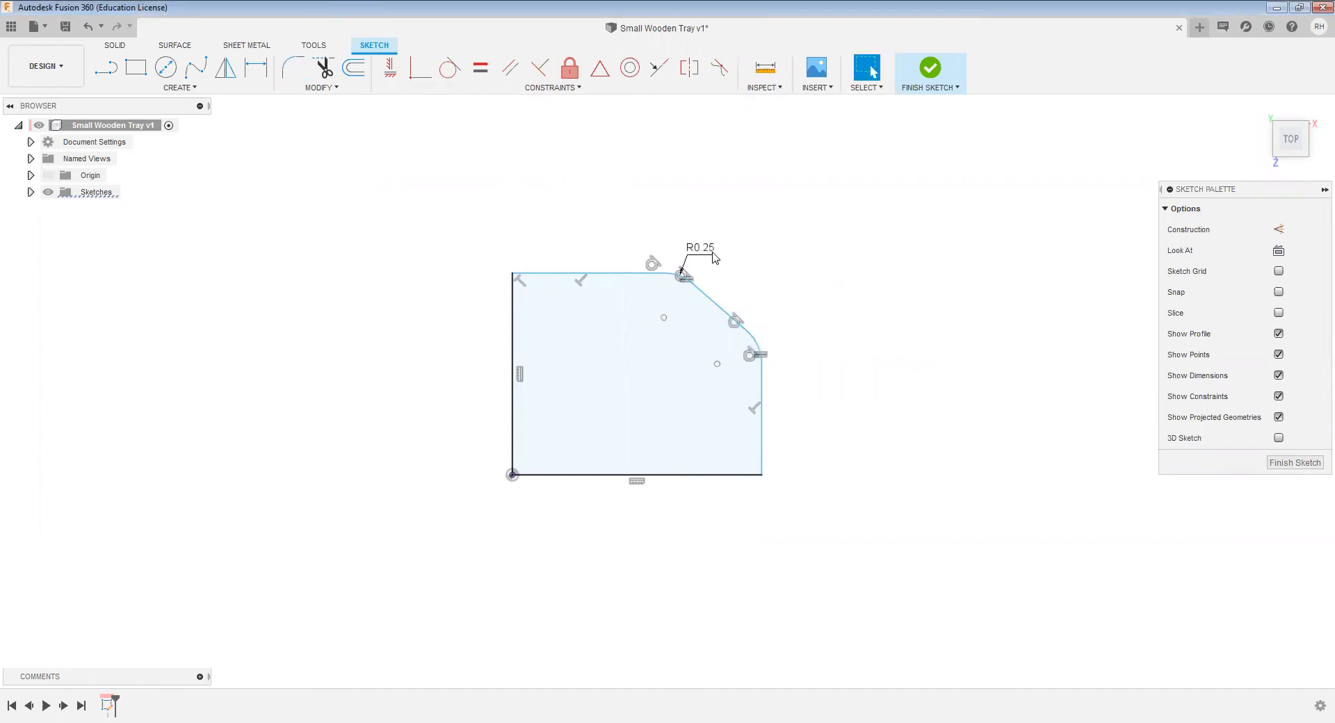
left_click_drag(712, 257, 755, 238)
scroll(643, 207, "down", 1)
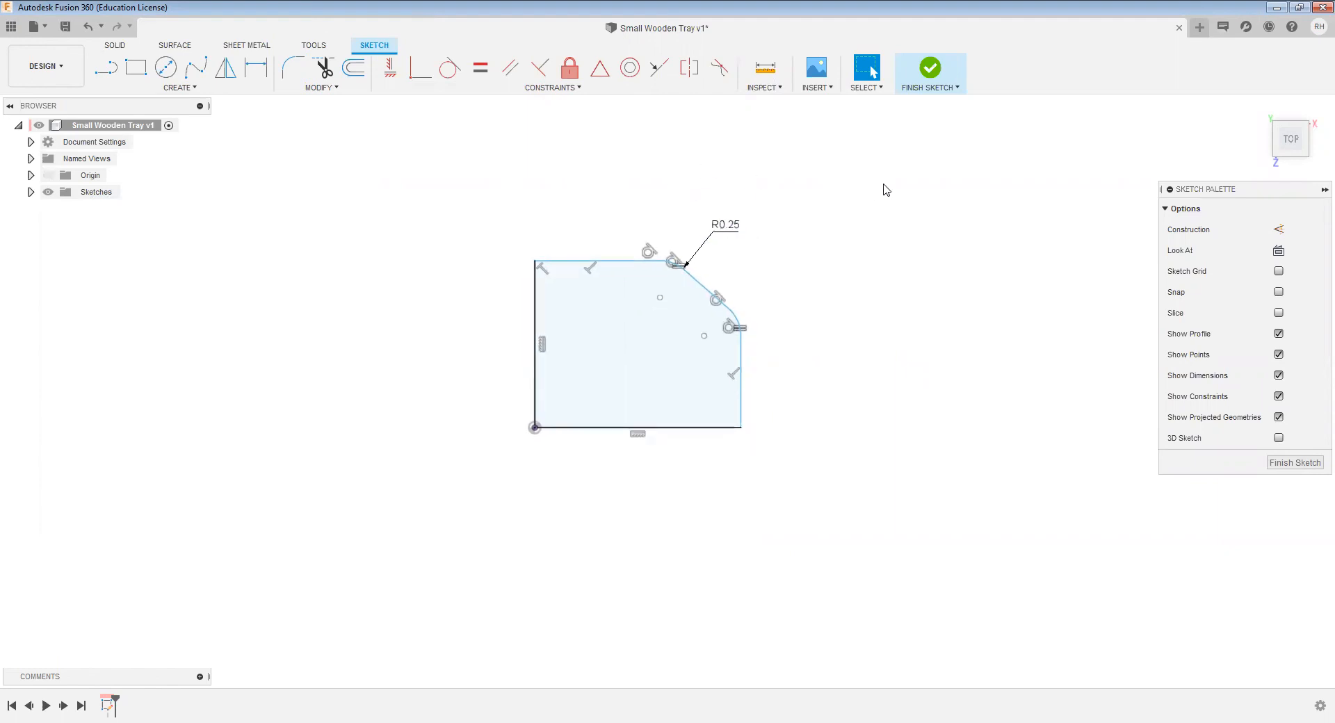
Step: Dimension the outline's straight top line to 1 in and its right vertical line to 1.61 in
key("d")
left_click(611, 262)
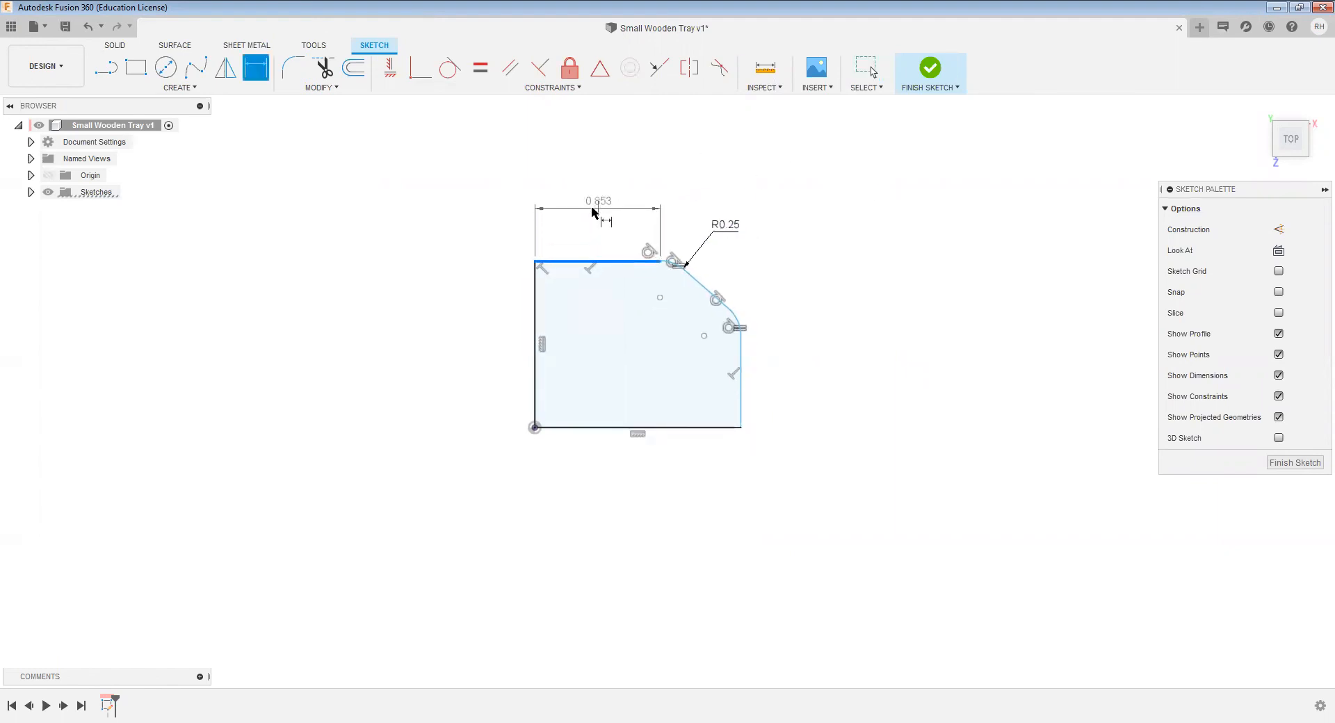
left_click(592, 211)
type("1")
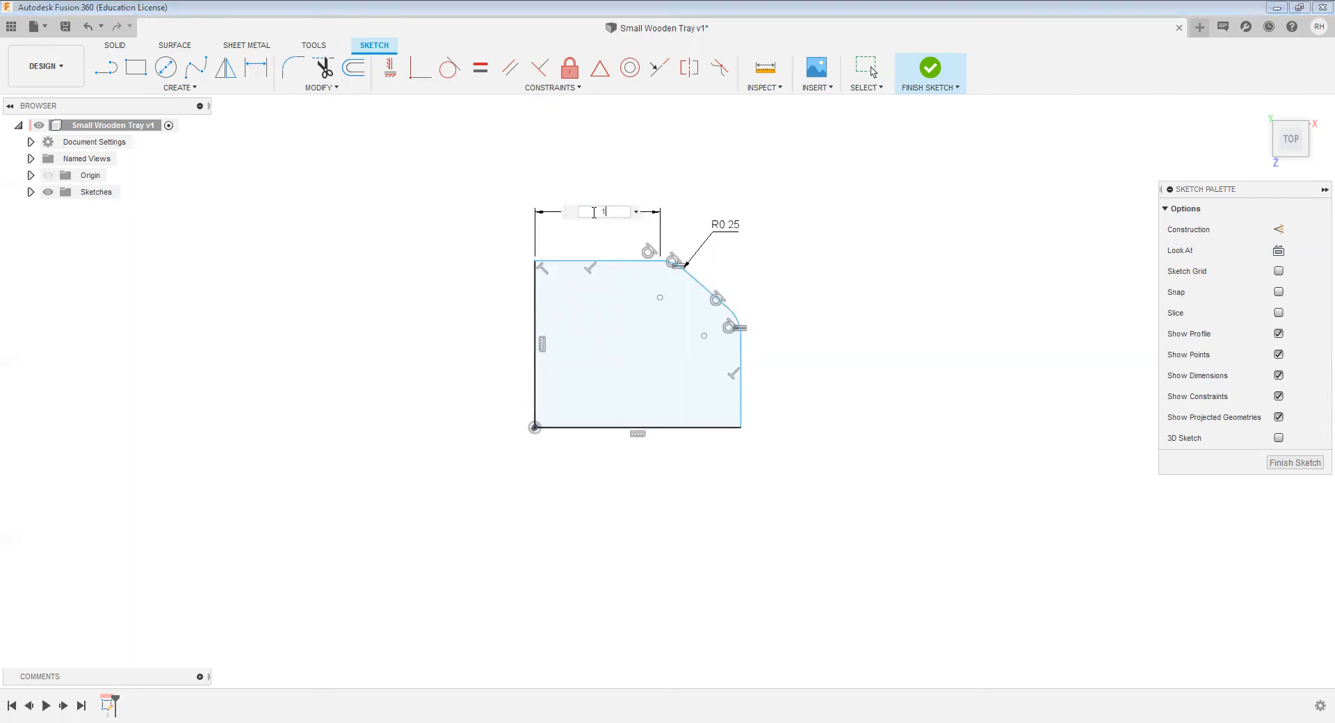
key("Return")
left_click(748, 386)
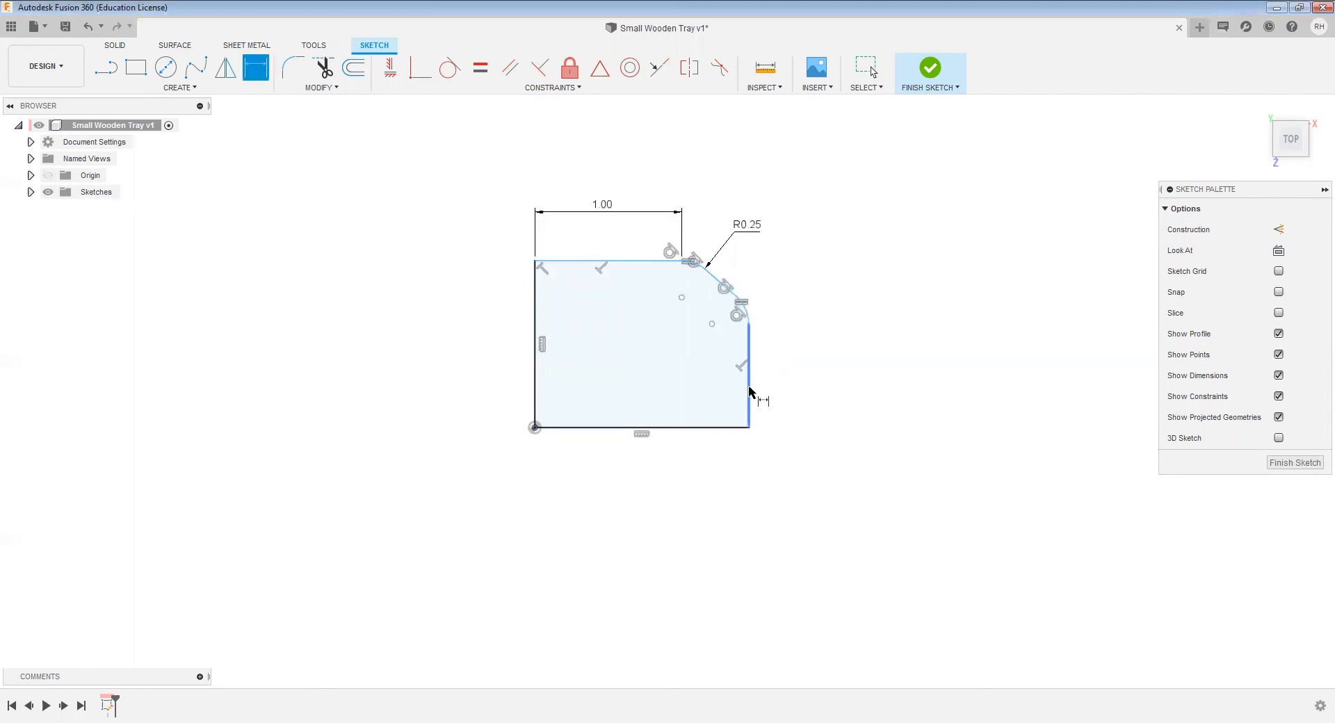
left_click(806, 389)
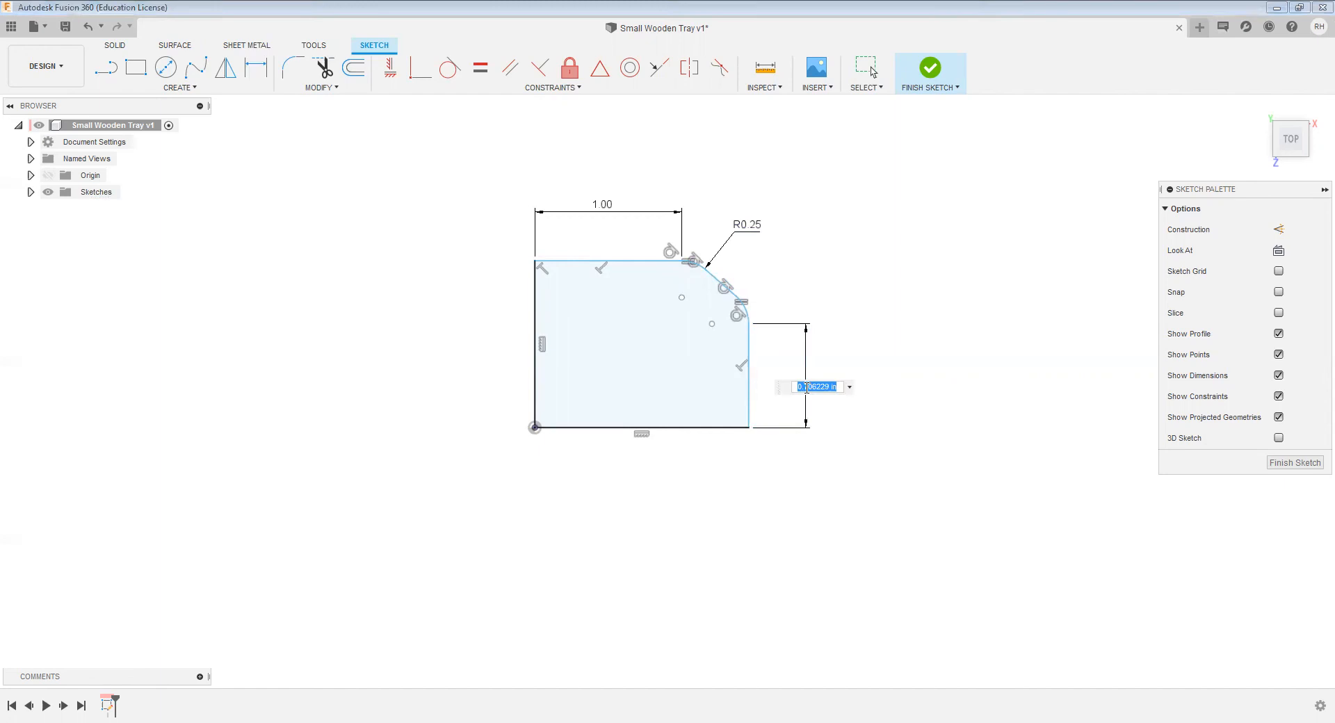
type("1.61")
key("Return")
Step: Set the angle between the top line and the diagonal corner line to 135 degrees
scroll(805, 390, "down", 4)
scroll(819, 154, "up", 6)
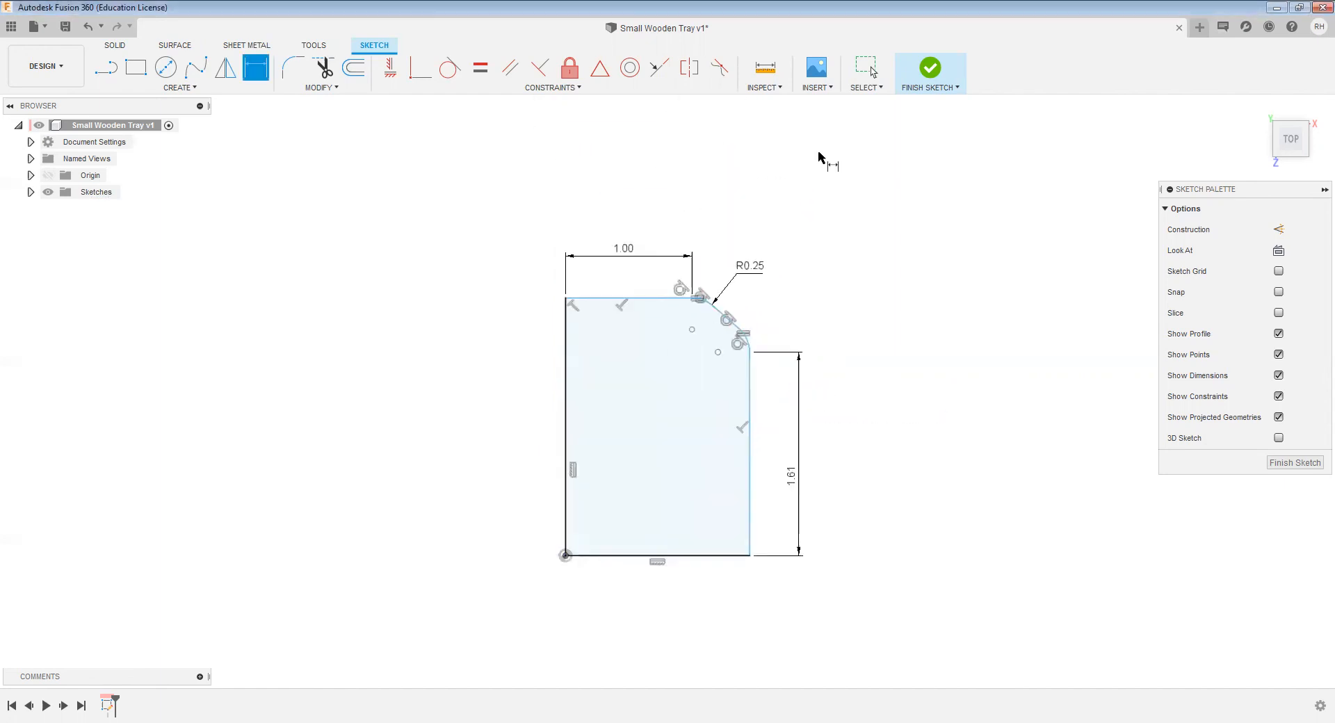
left_click(560, 362)
left_click(678, 396)
left_click(579, 446)
type("135")
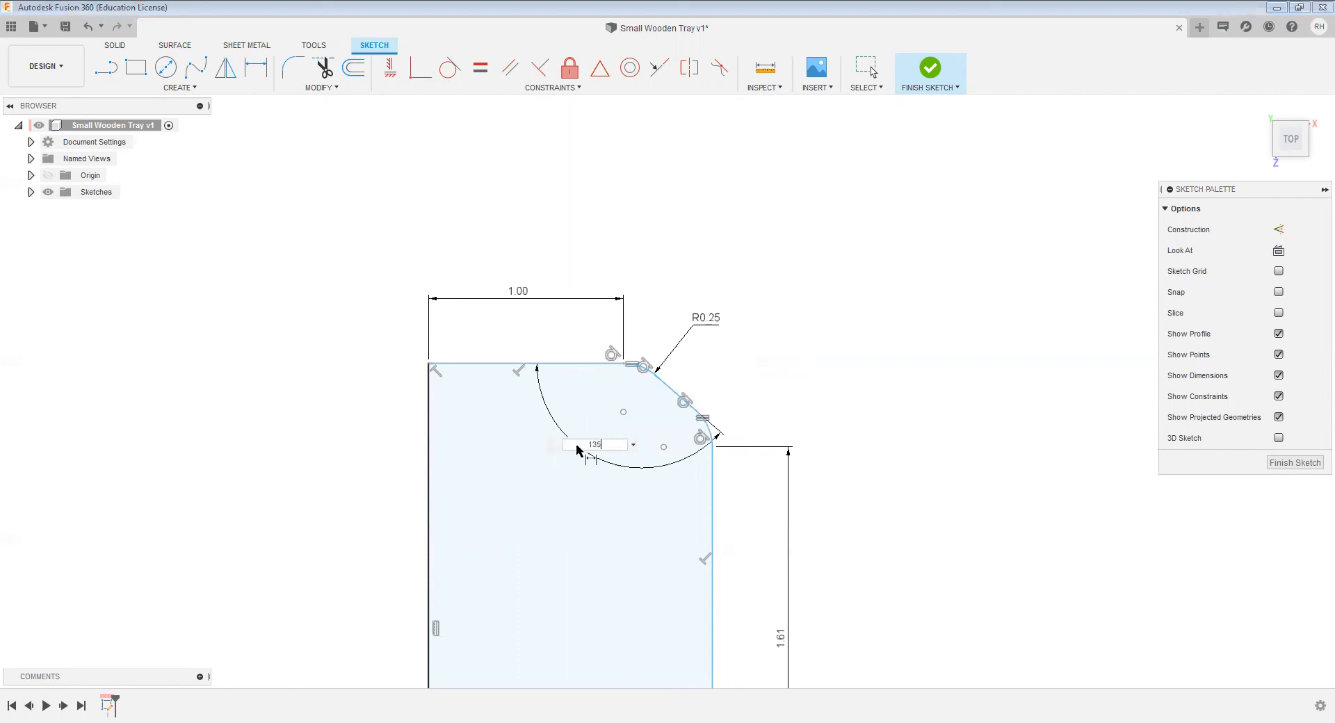
key("Return")
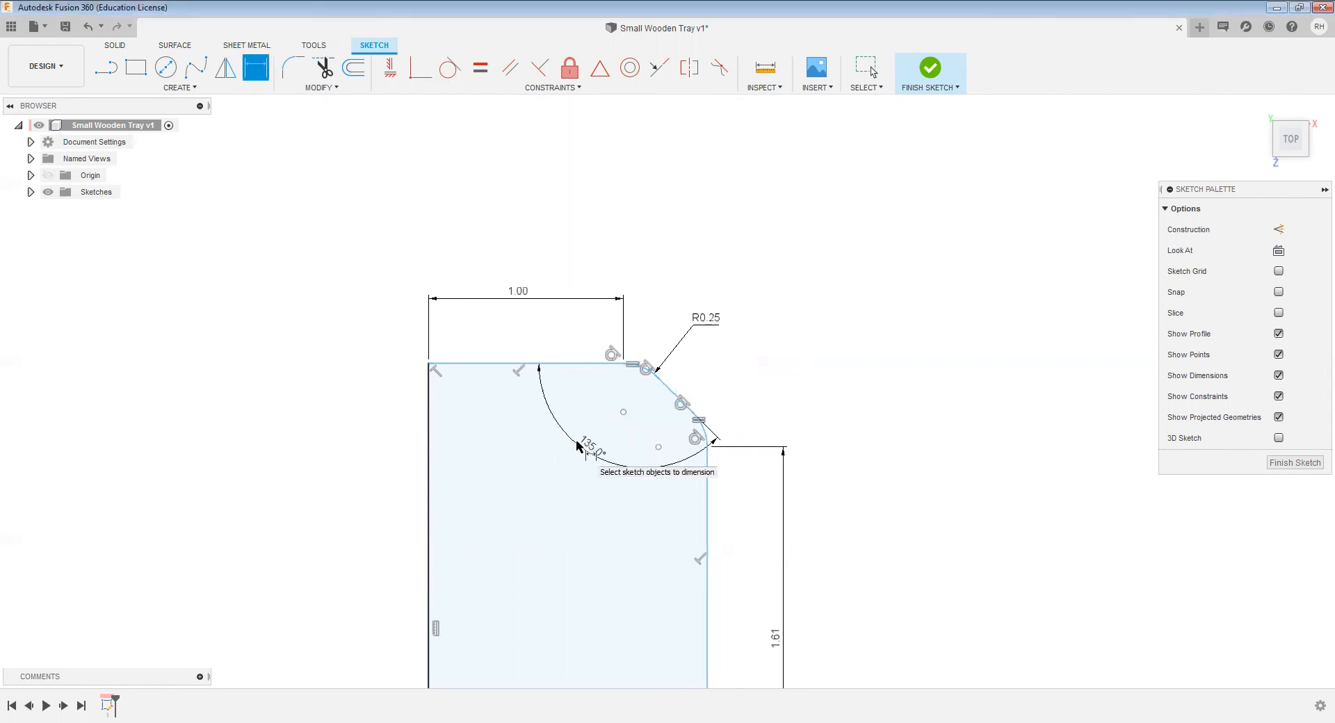
Step: Dimension the diagonal corner line's length to 0.5 in
left_click(673, 398)
left_click(695, 386)
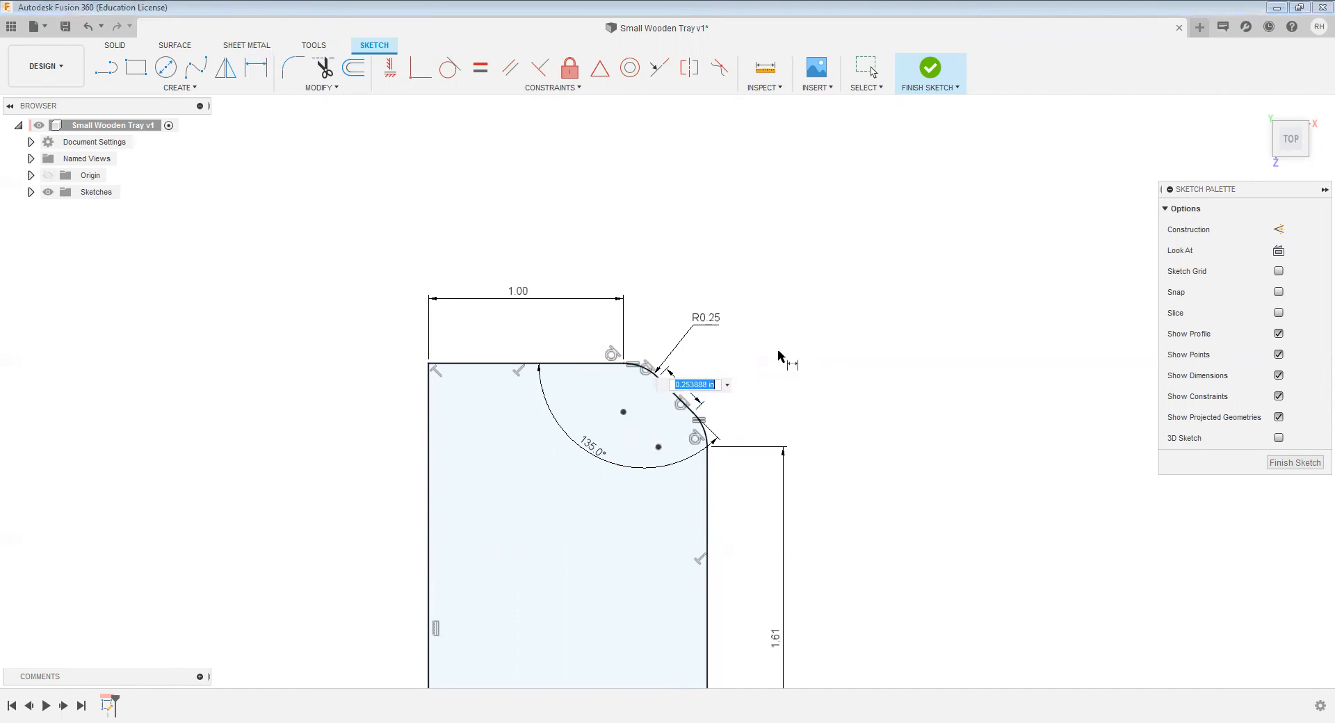
type("0.5")
key("Return")
scroll(556, 246, "down", 4)
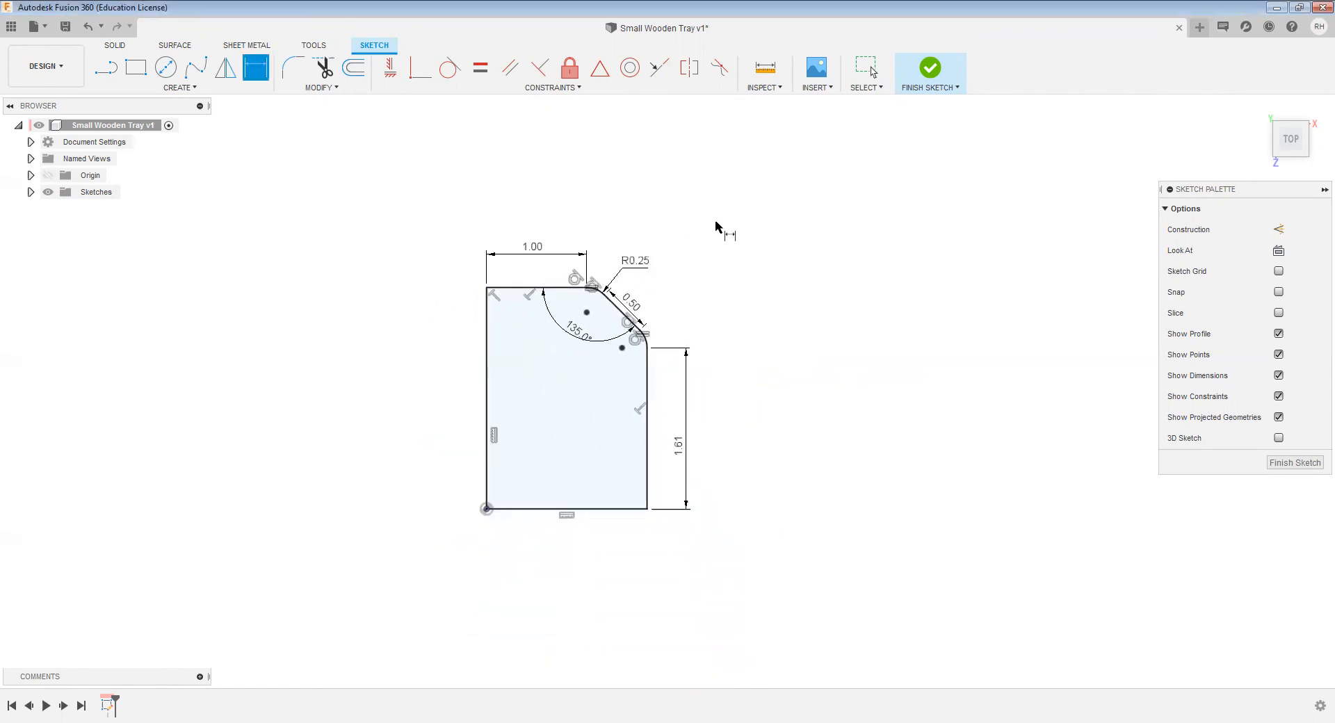
scroll(688, 343, "up", 2)
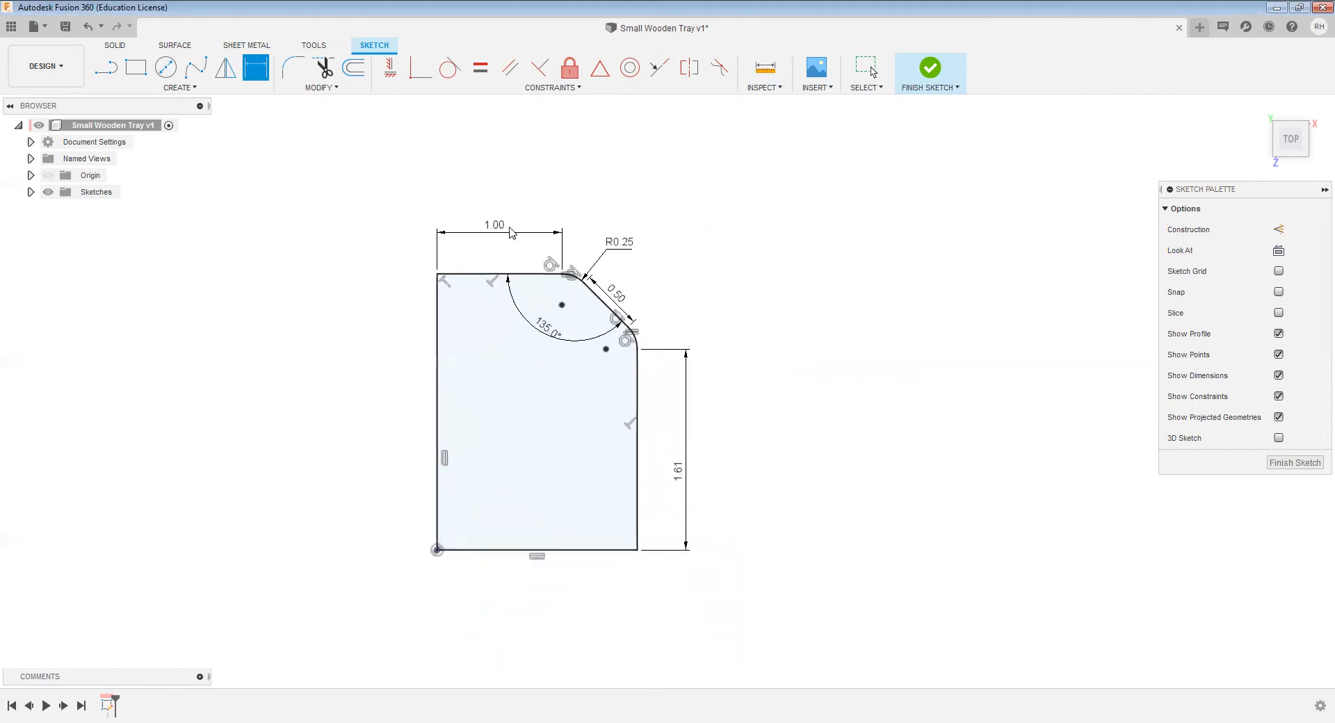
key("Escape")
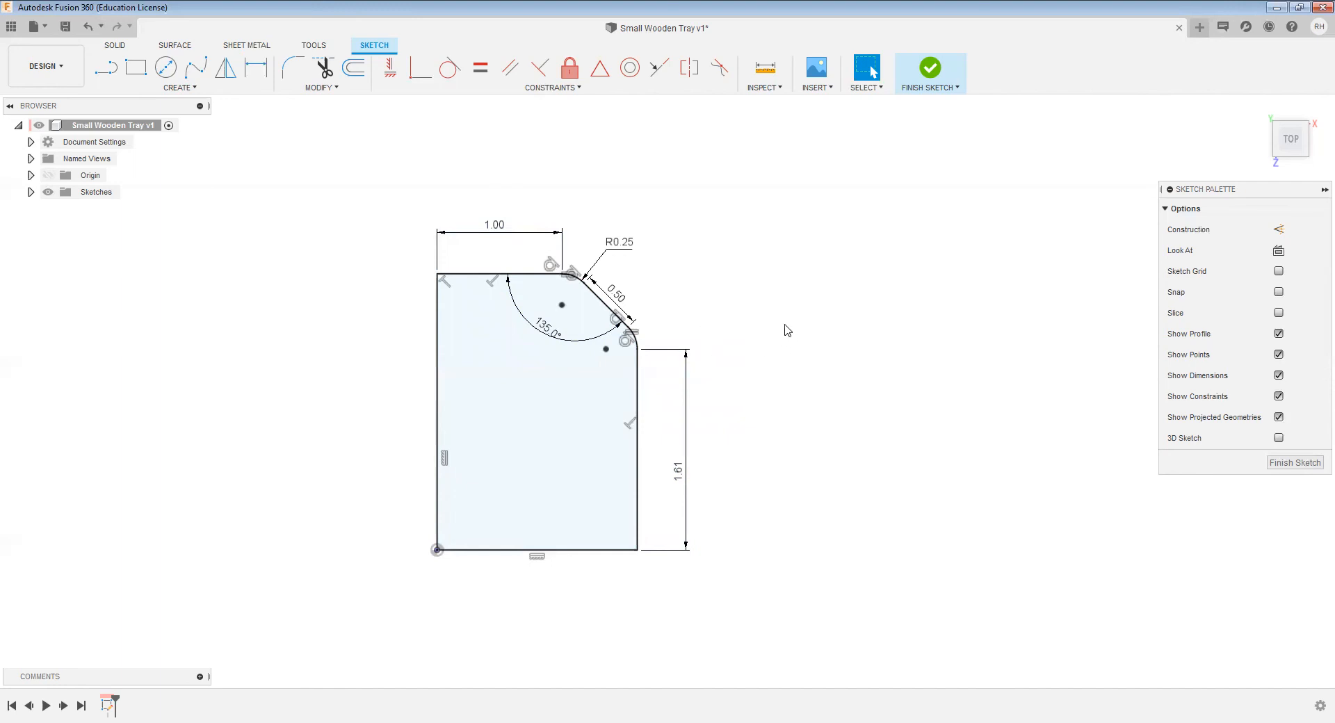
Step: Convert the vertical and horizontal lines that meet at the origin into construction lines
scroll(801, 326, "down", 1)
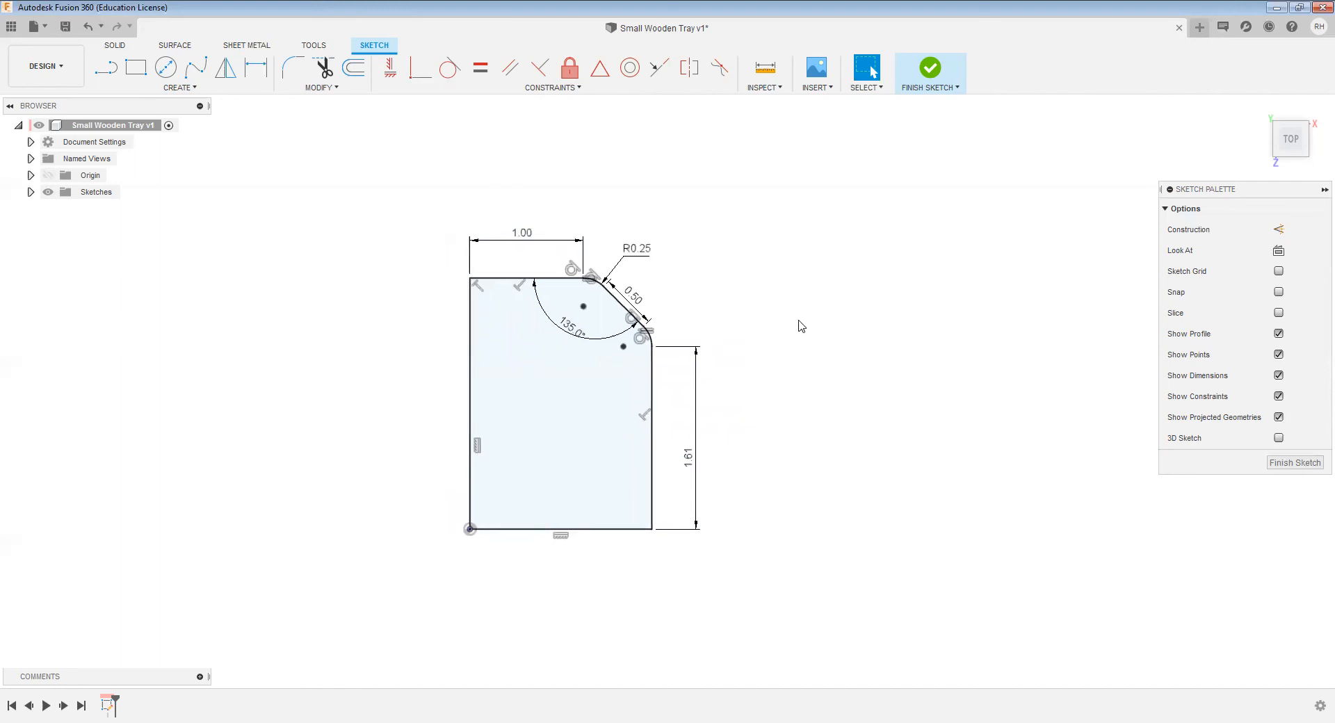
left_click(471, 383)
left_click(479, 387)
left_click(471, 383)
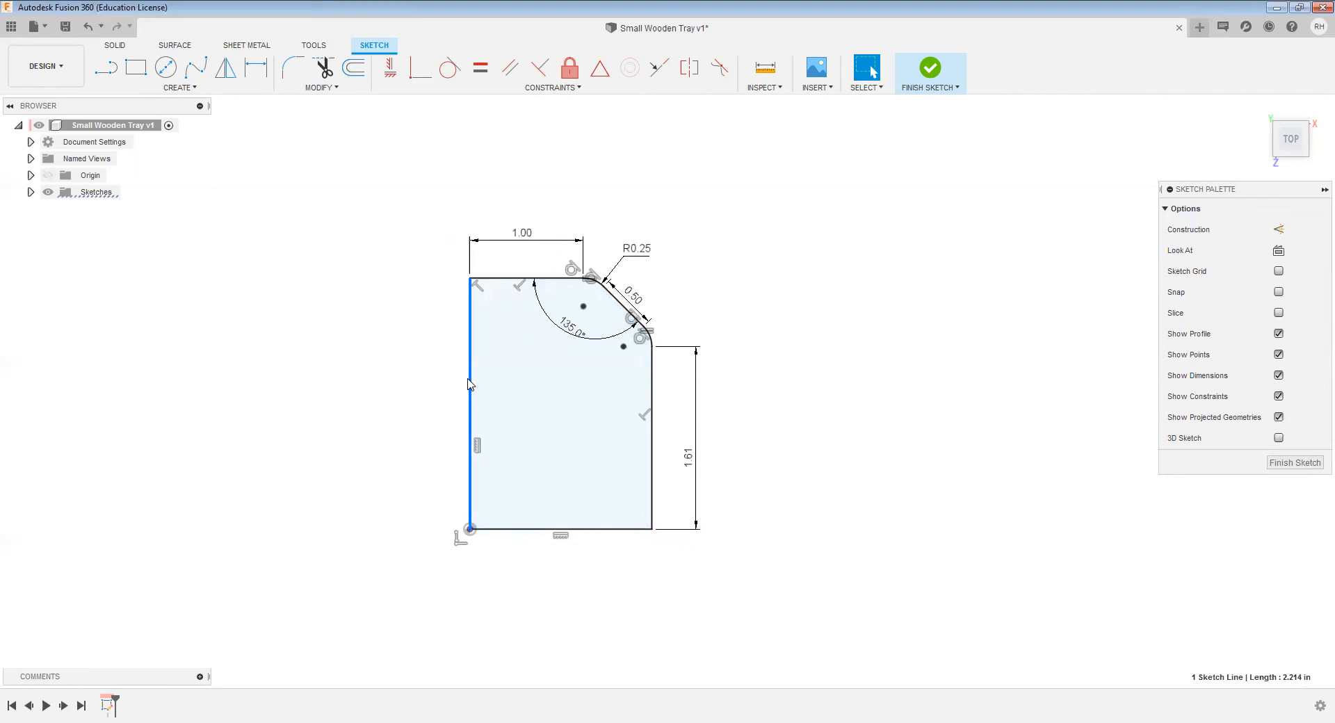
key("x")
left_click(515, 530)
key("x")
left_click(825, 337)
scroll(827, 327, "down", 1)
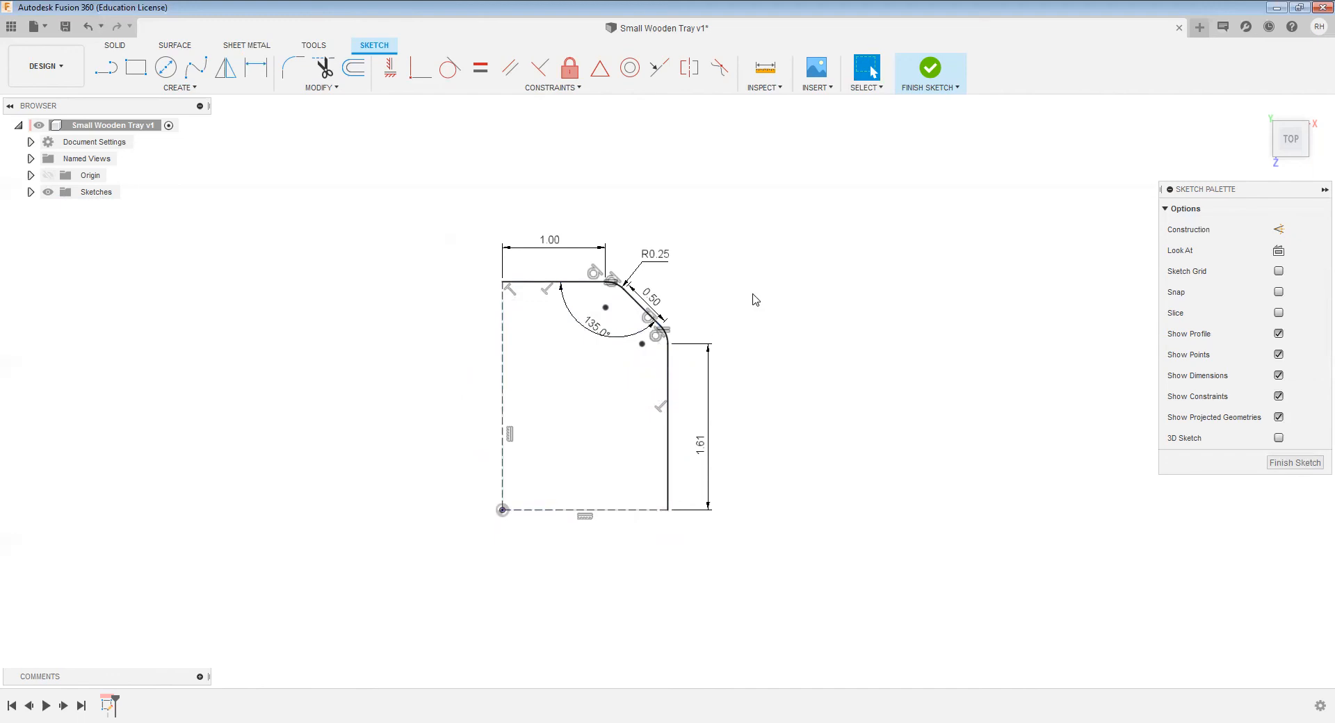
Step: Mirror the quarter outline's lines and corner arcs about the vertical construction line
scroll(756, 300, "down", 2)
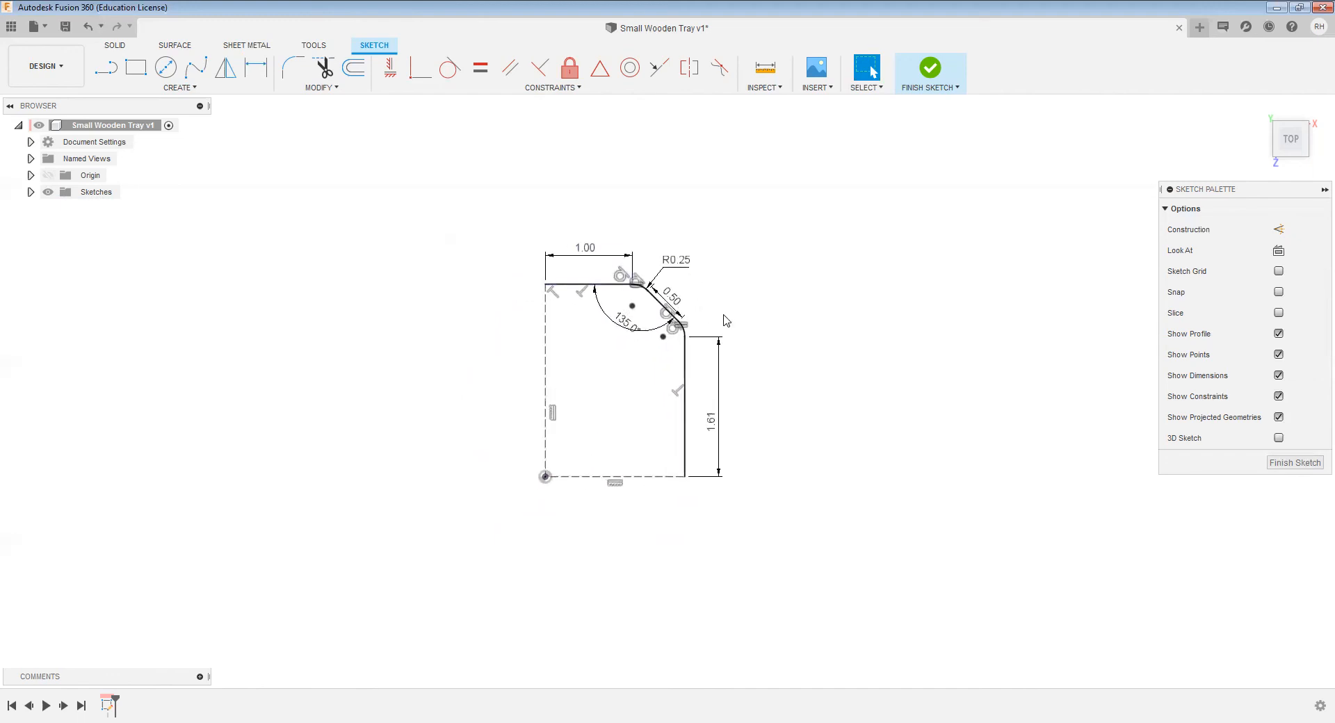
left_click(226, 69)
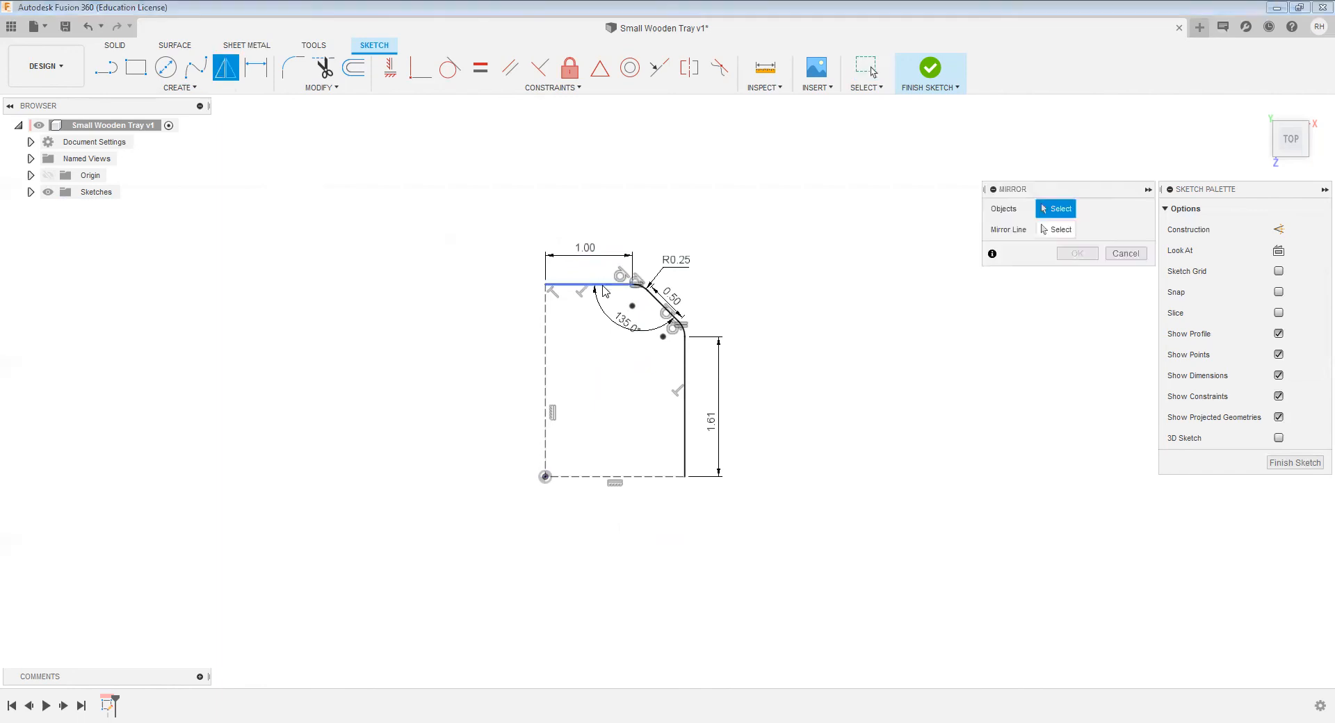
left_click(603, 286)
scroll(602, 286, "up", 4)
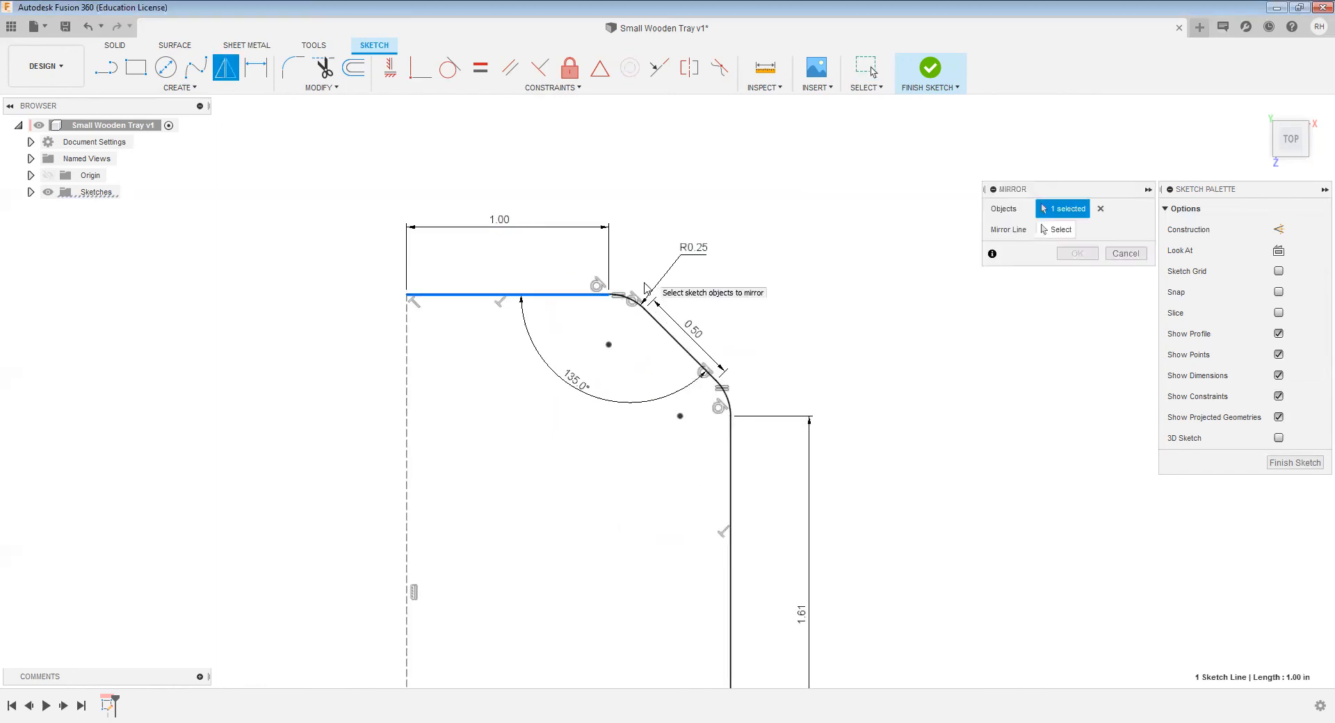
left_click(670, 342)
left_click(727, 399)
left_click(732, 458)
left_click(732, 459)
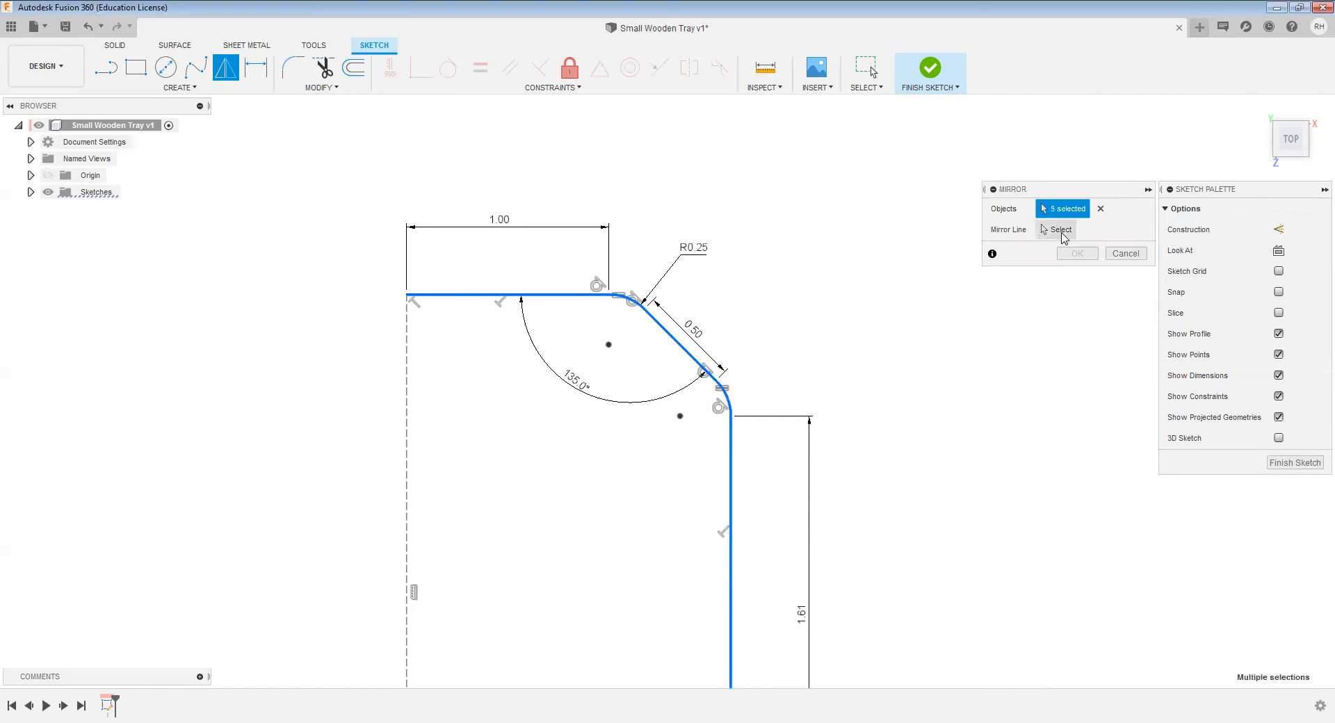
left_click(1059, 231)
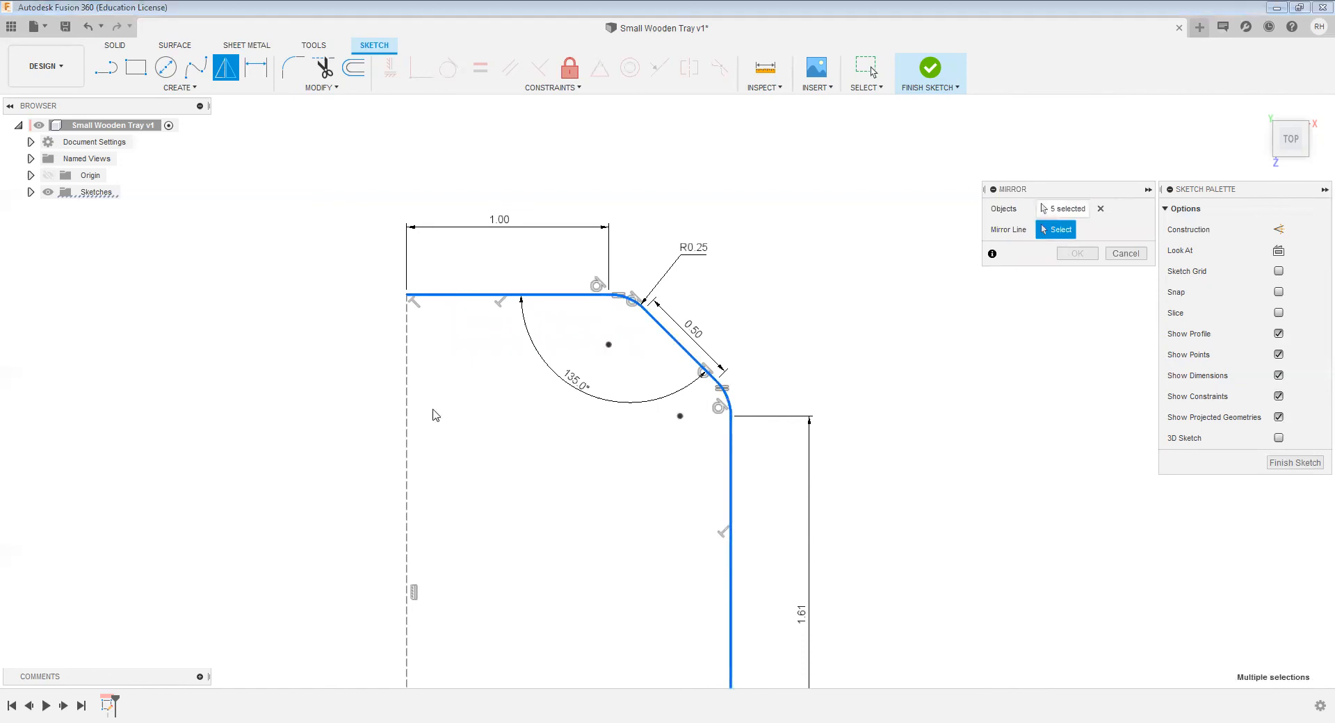
left_click(408, 463)
left_click(1078, 254)
Step: Mirror the entire upper half of the outline about the horizontal construction line to close the tray shape
scroll(931, 240, "down", 4)
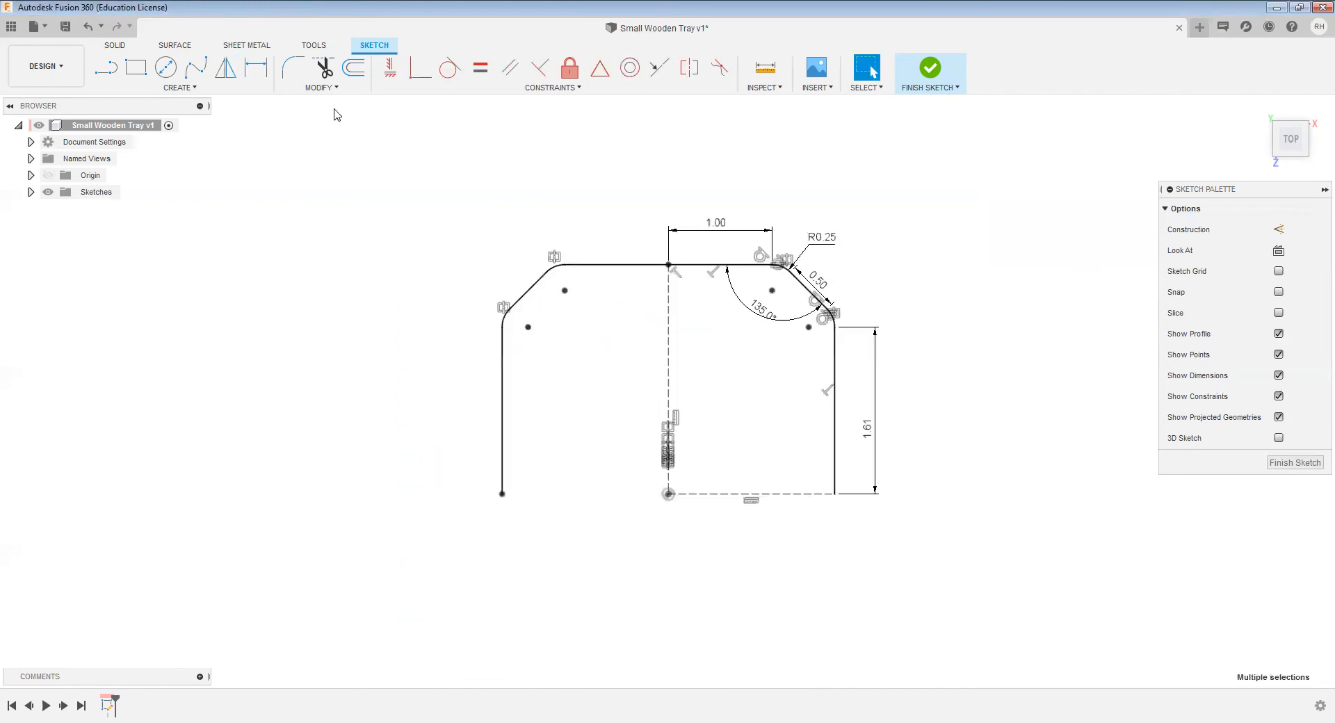
left_click(224, 70)
left_click(503, 393)
left_click(507, 319)
left_click(586, 267)
left_click(586, 267)
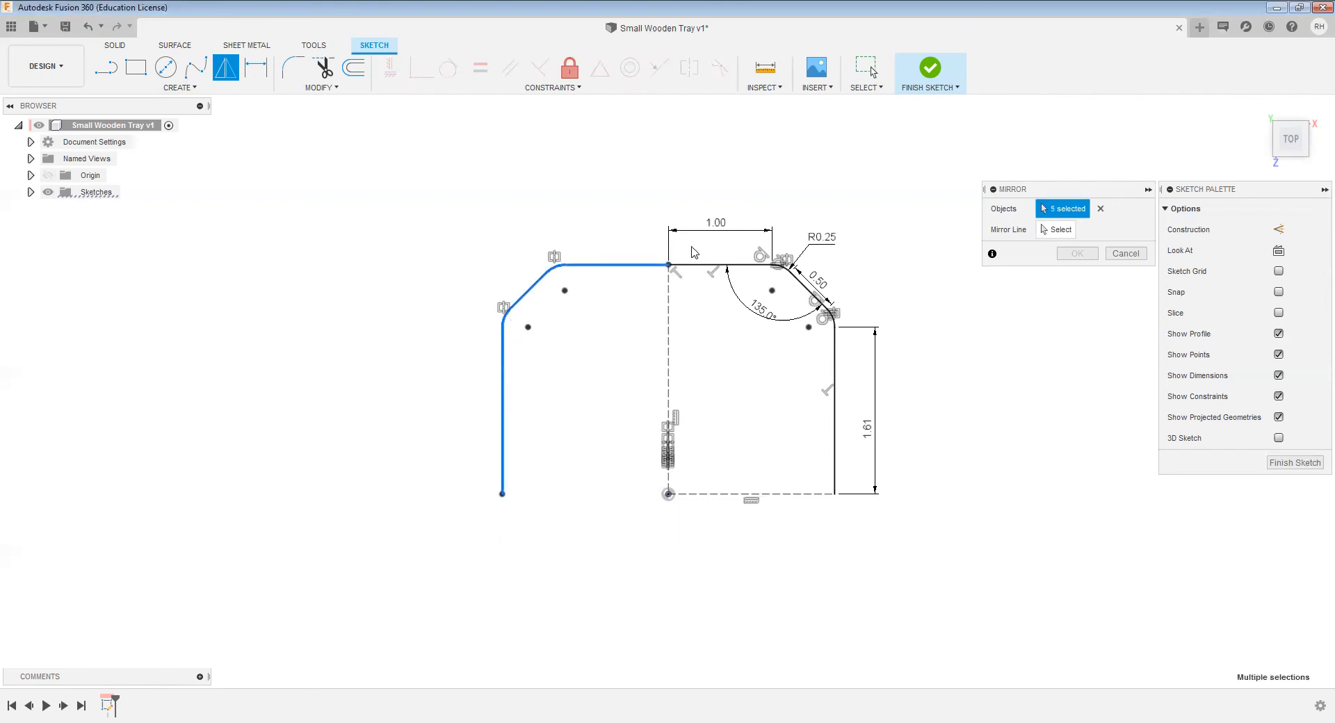
left_click(788, 267)
left_click(807, 286)
left_click(830, 320)
left_click(836, 358)
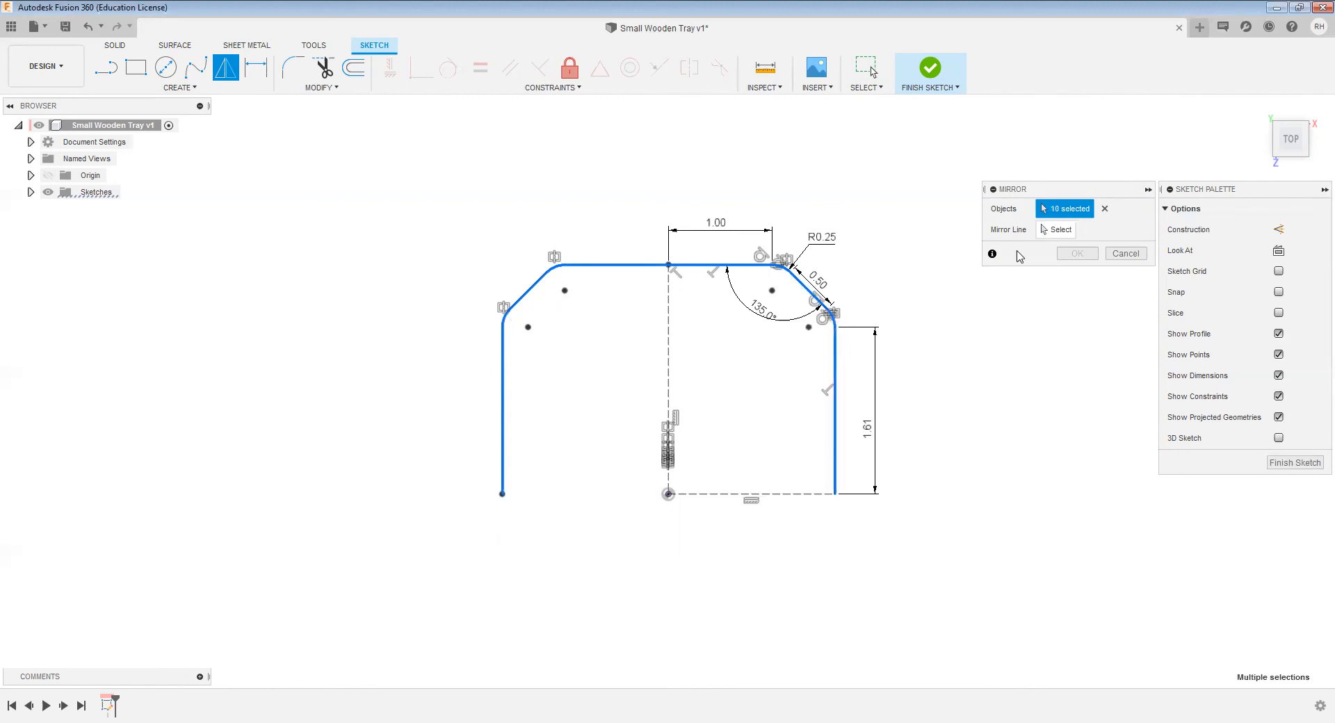
left_click(1066, 231)
left_click(795, 495)
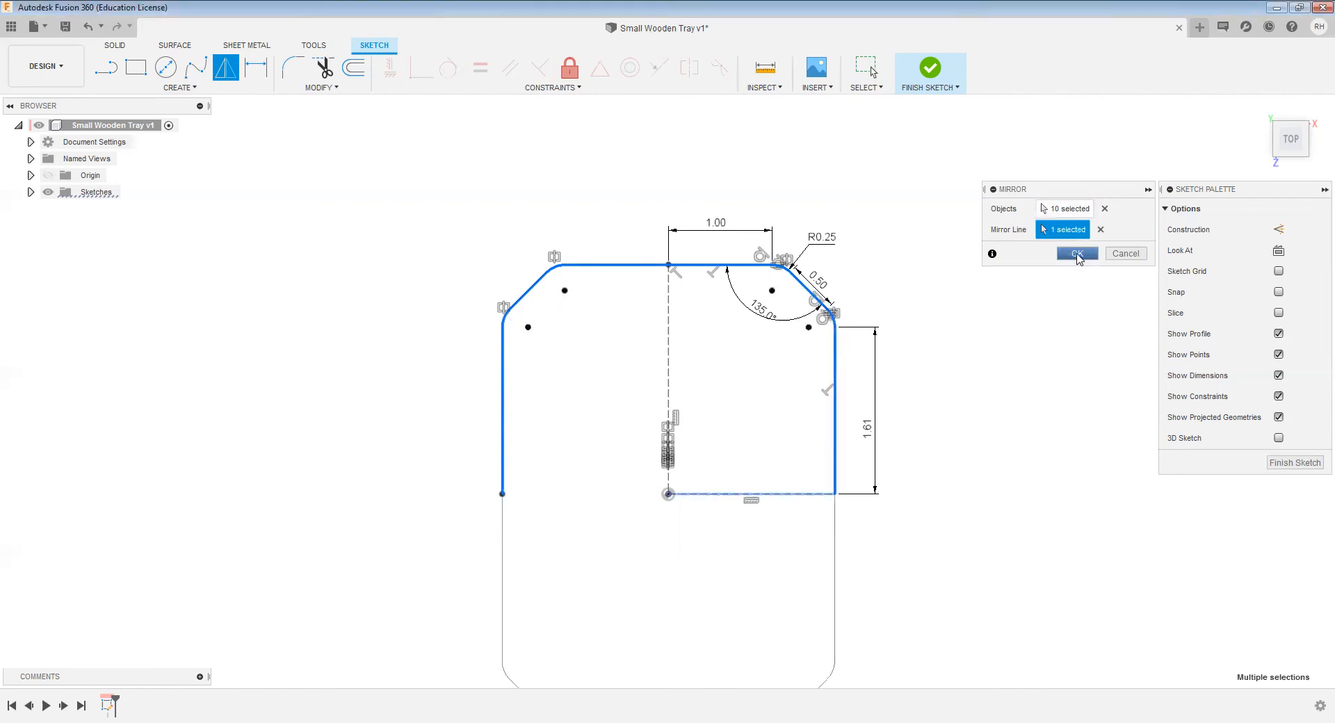
left_click(1077, 255)
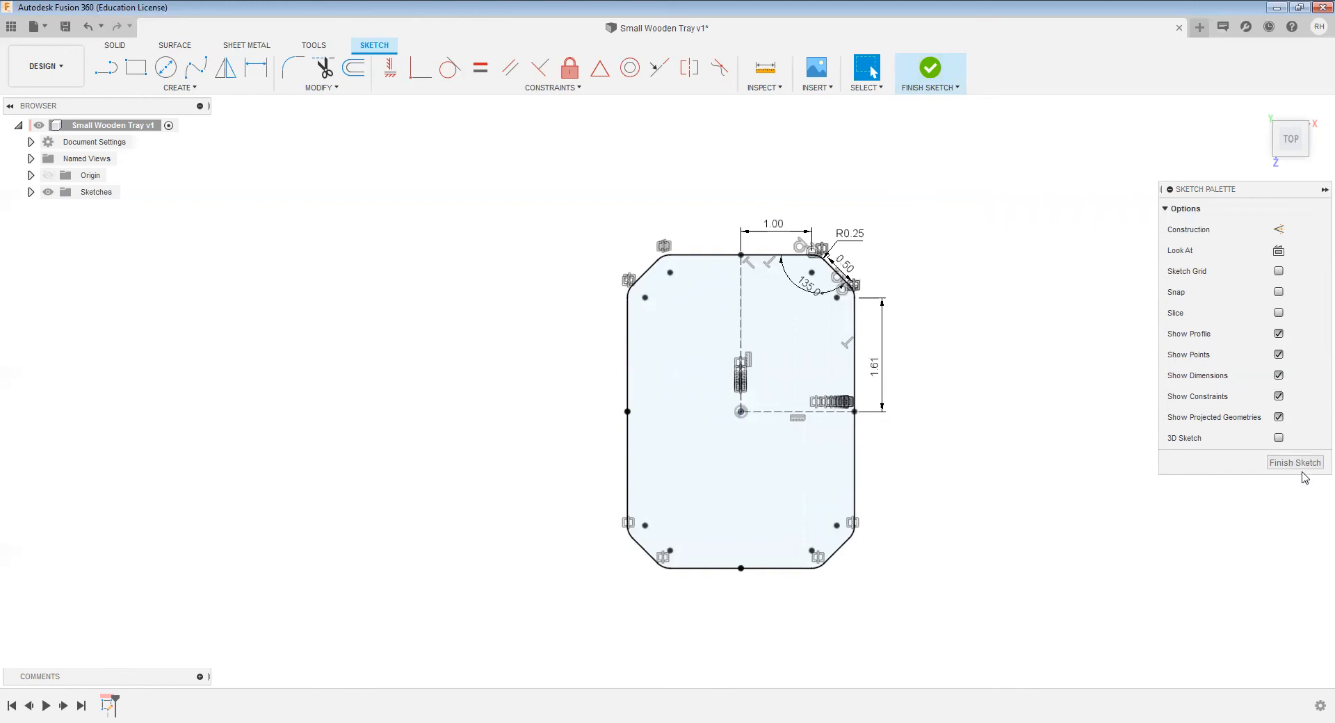
Step: Finish the outline sketch and start a new sketch on the vertical front plane
left_click(1294, 463)
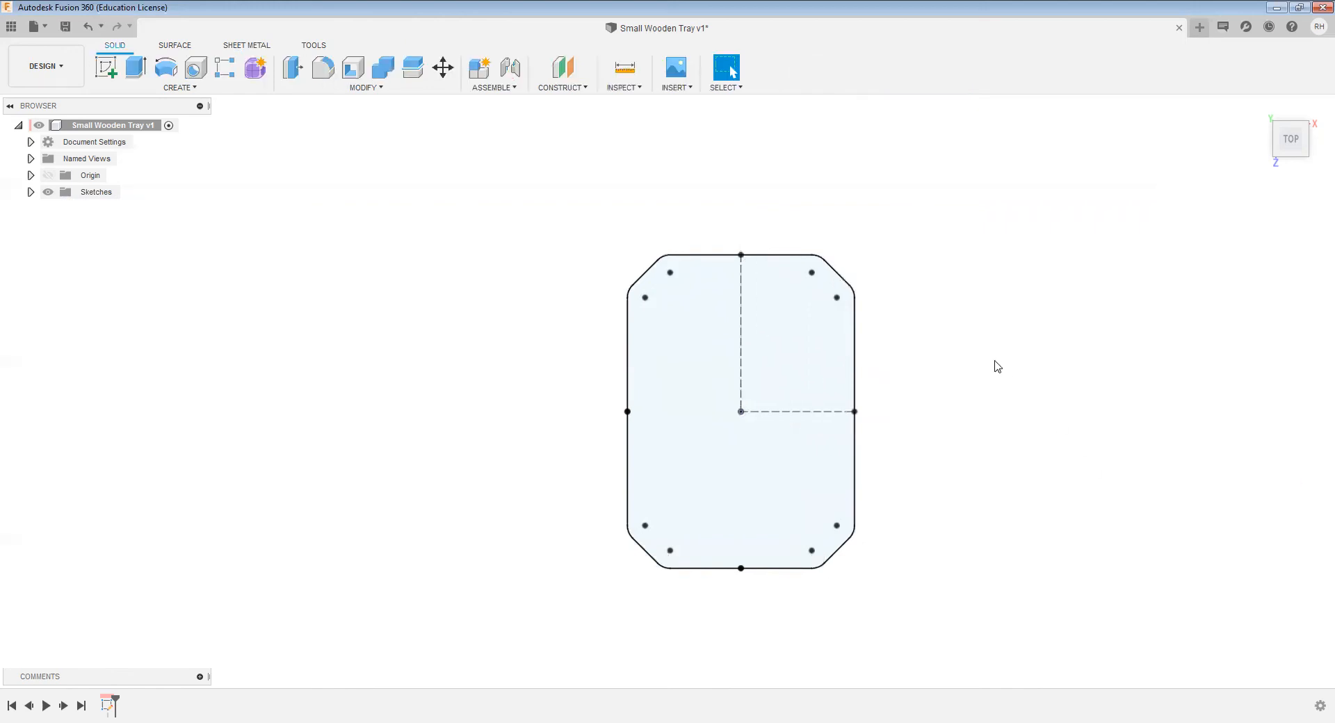
middle_click_drag(944, 416, 947, 337, "shift")
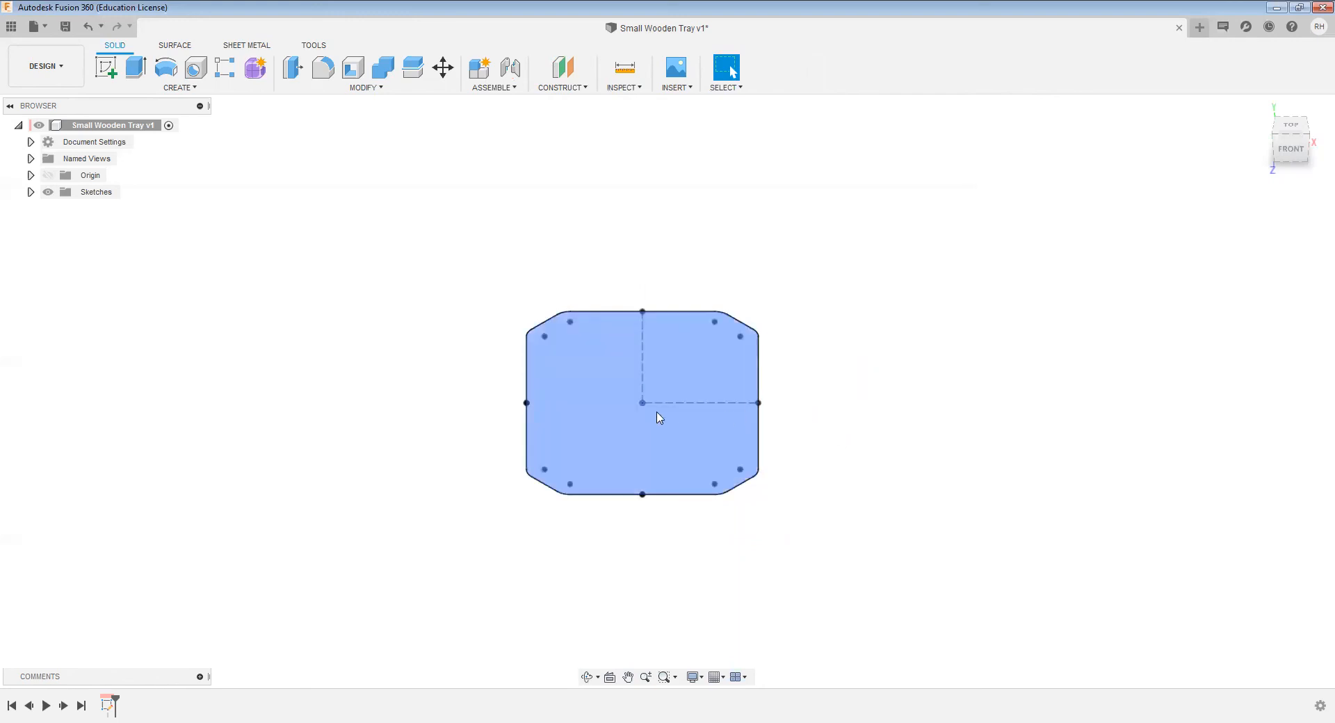
left_click(111, 70)
middle_click_drag(894, 331, 897, 306, "shift")
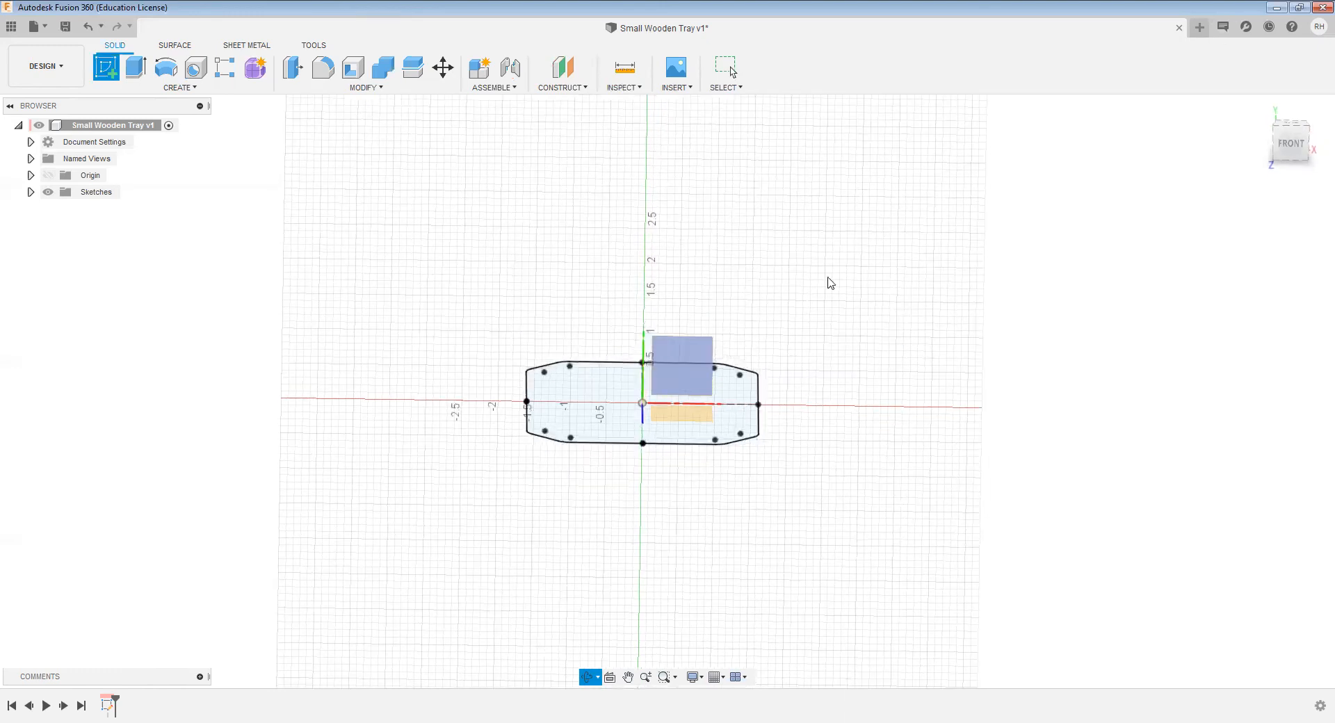
left_click(692, 359)
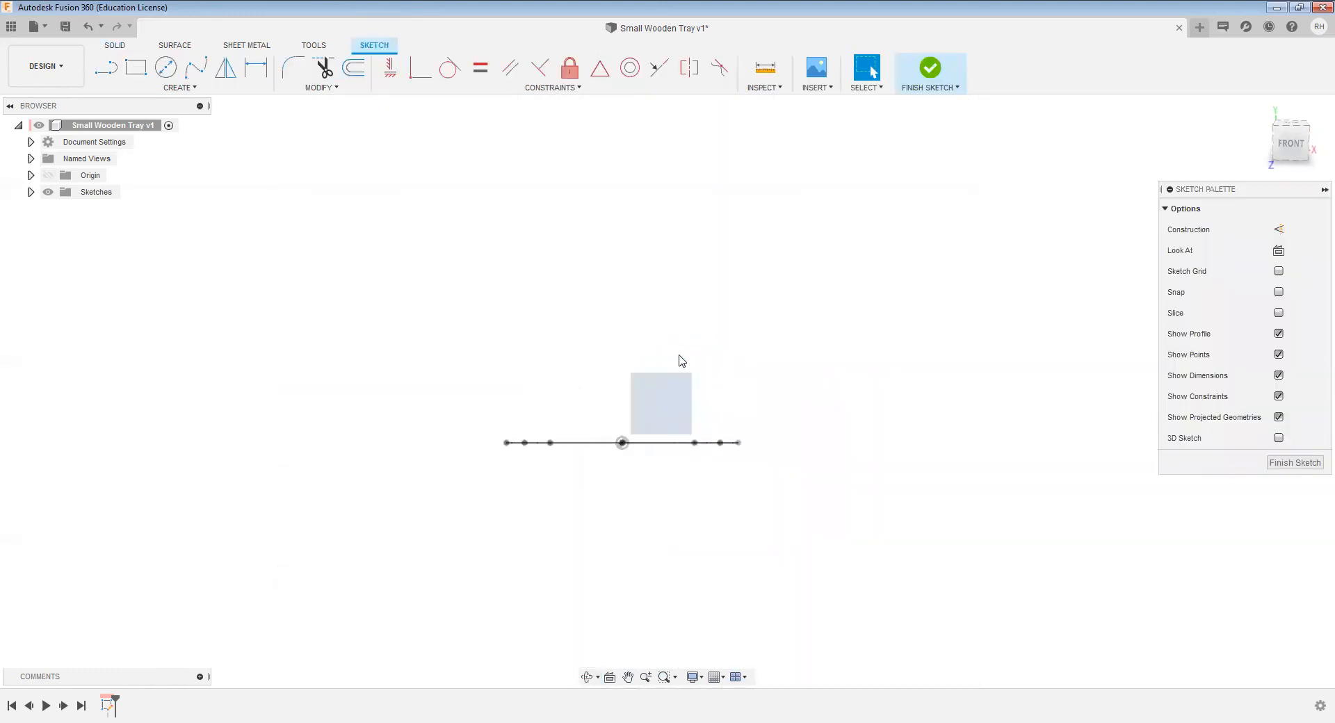
Step: Sketch a closed six-line tray profile above the outline's right half, with a base about 0.72 in long and a wall slanting up and outward
scroll(804, 402, "up", 2)
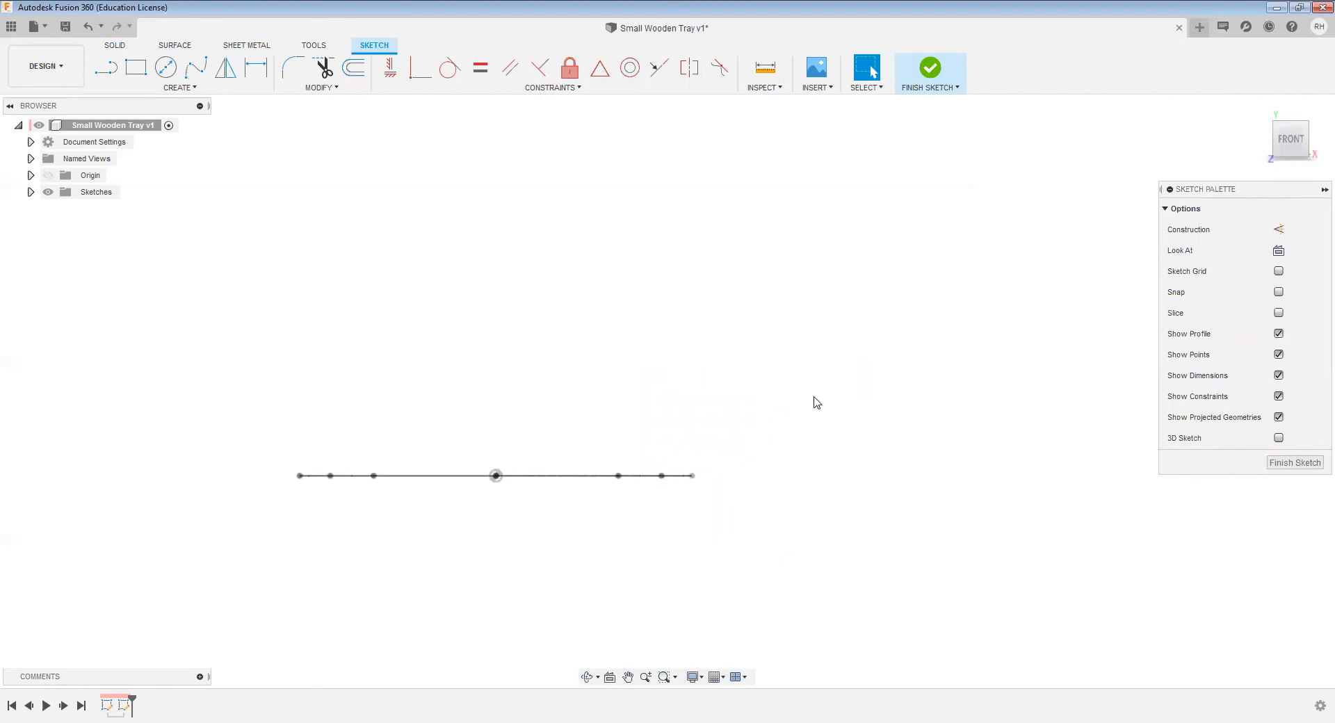
key("l")
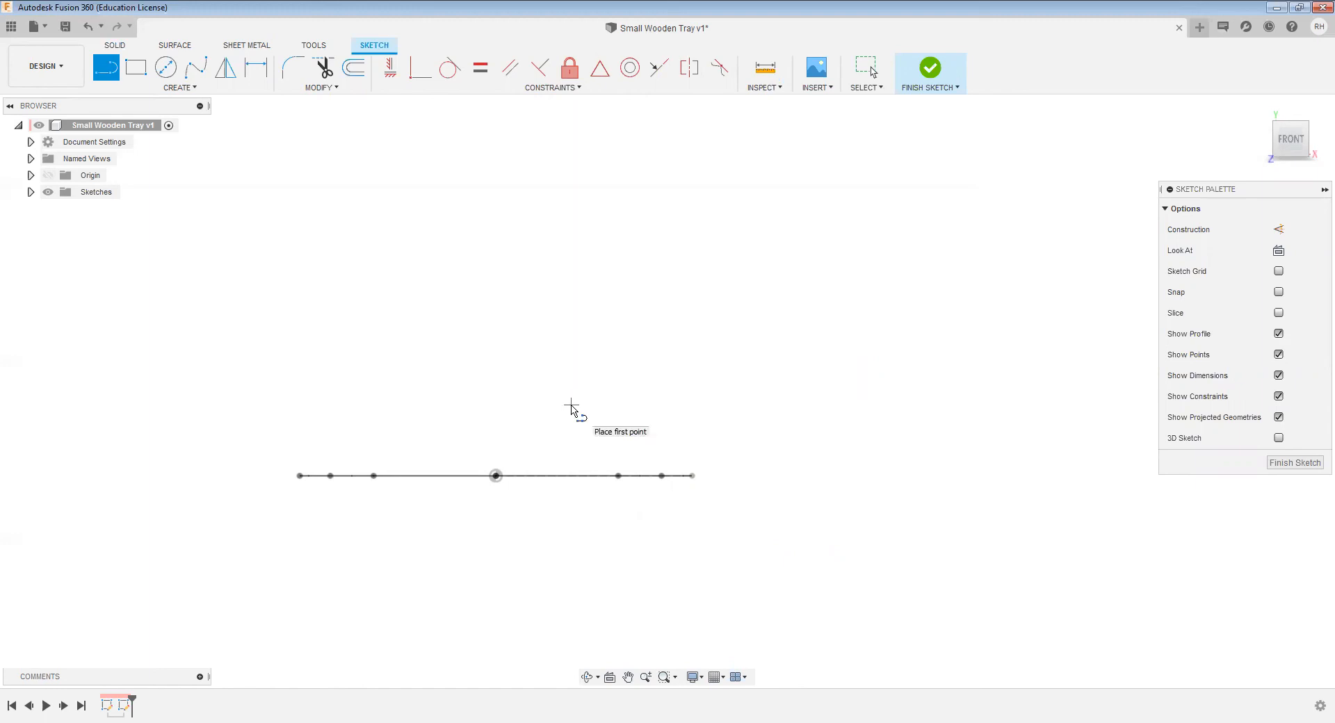
left_click(574, 438)
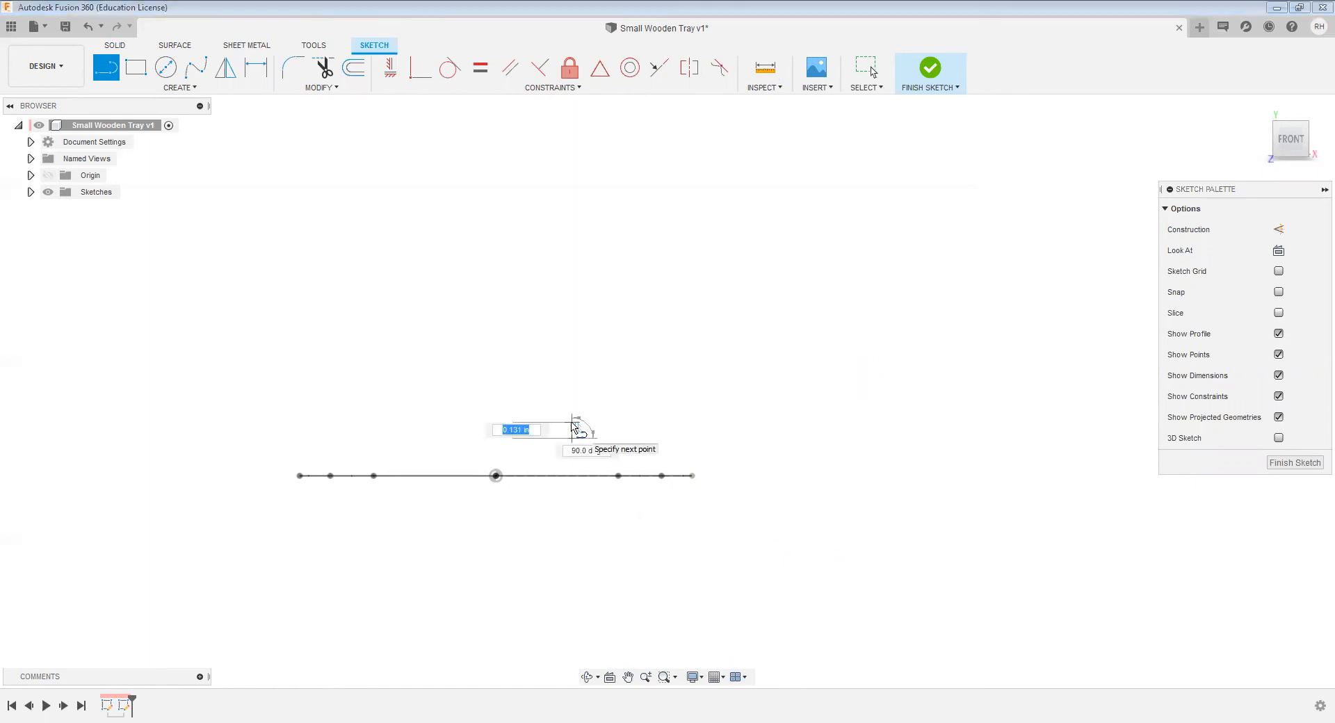
left_click(573, 422)
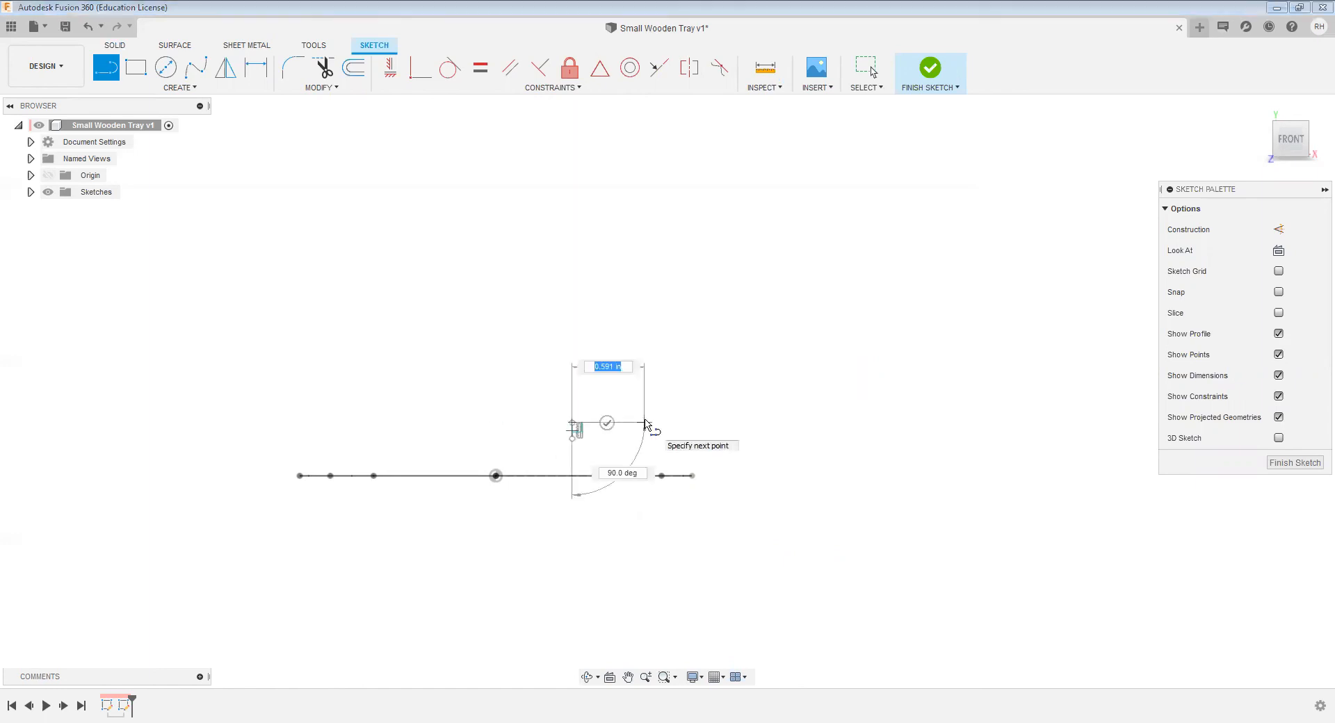
left_click(646, 422)
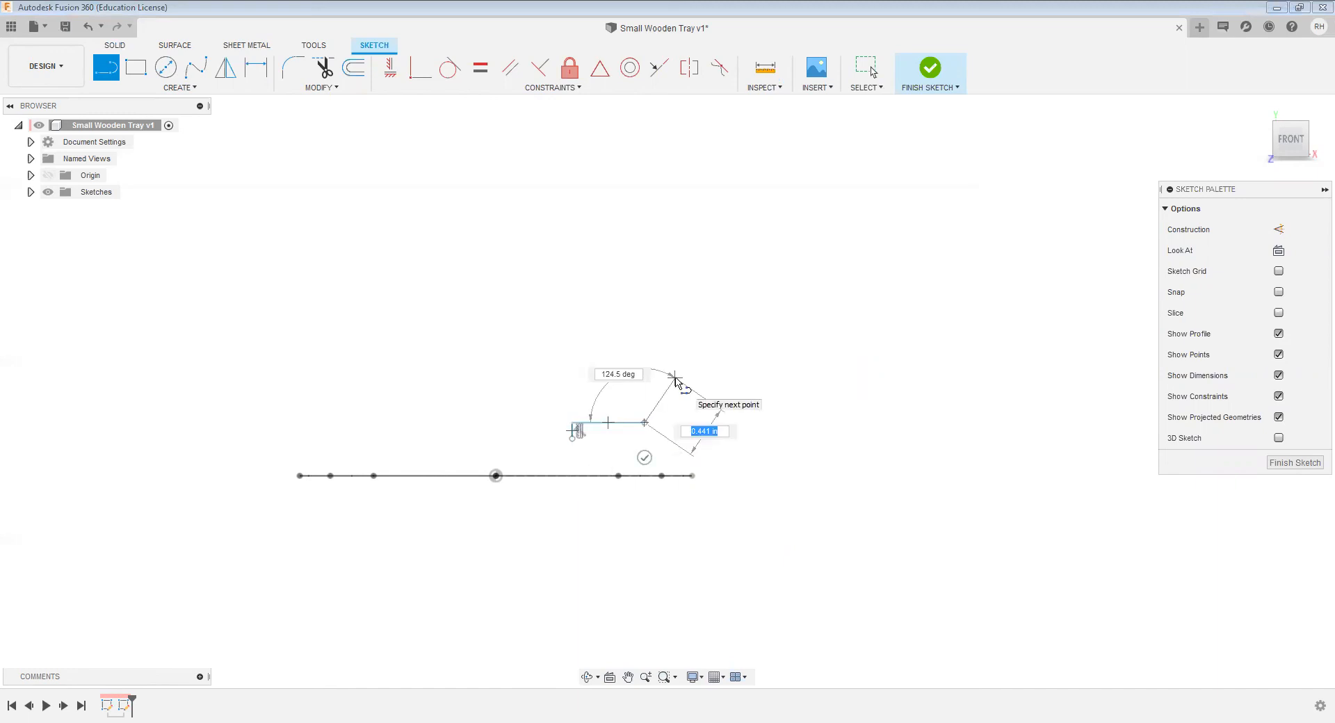
left_click(674, 378)
left_click(694, 378)
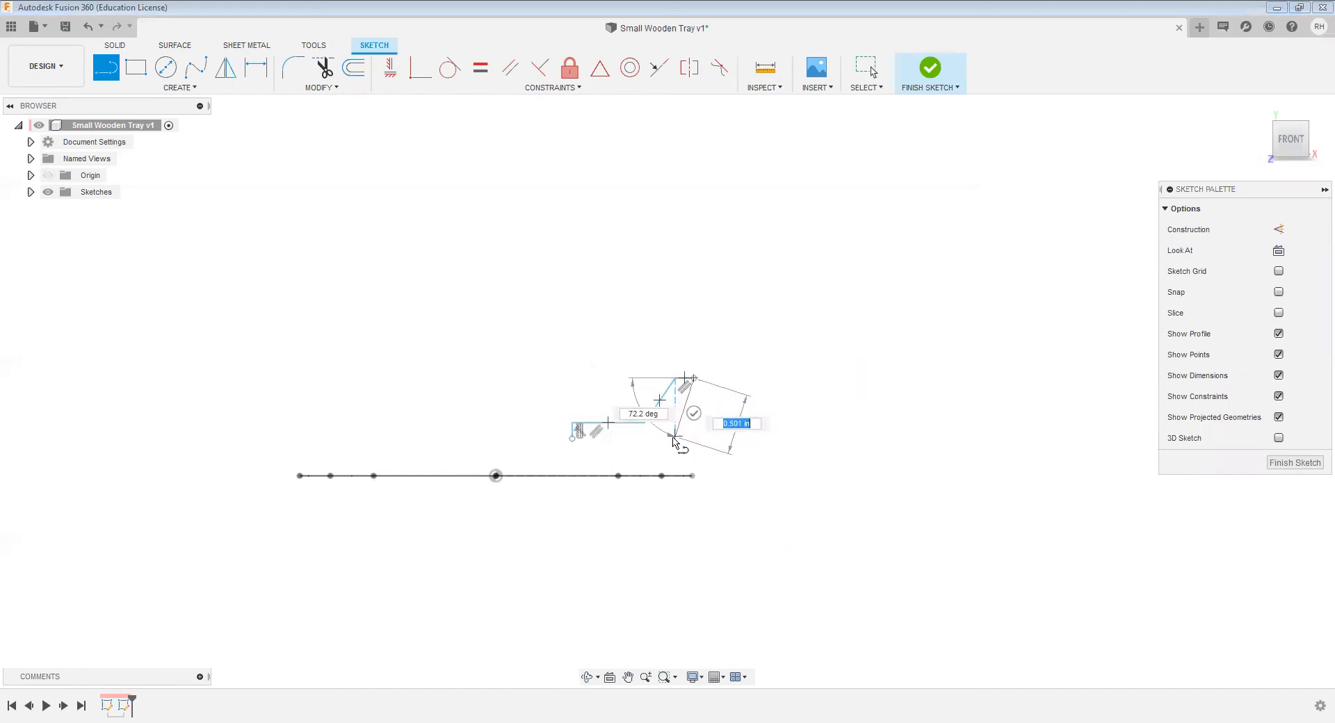
left_click(661, 445)
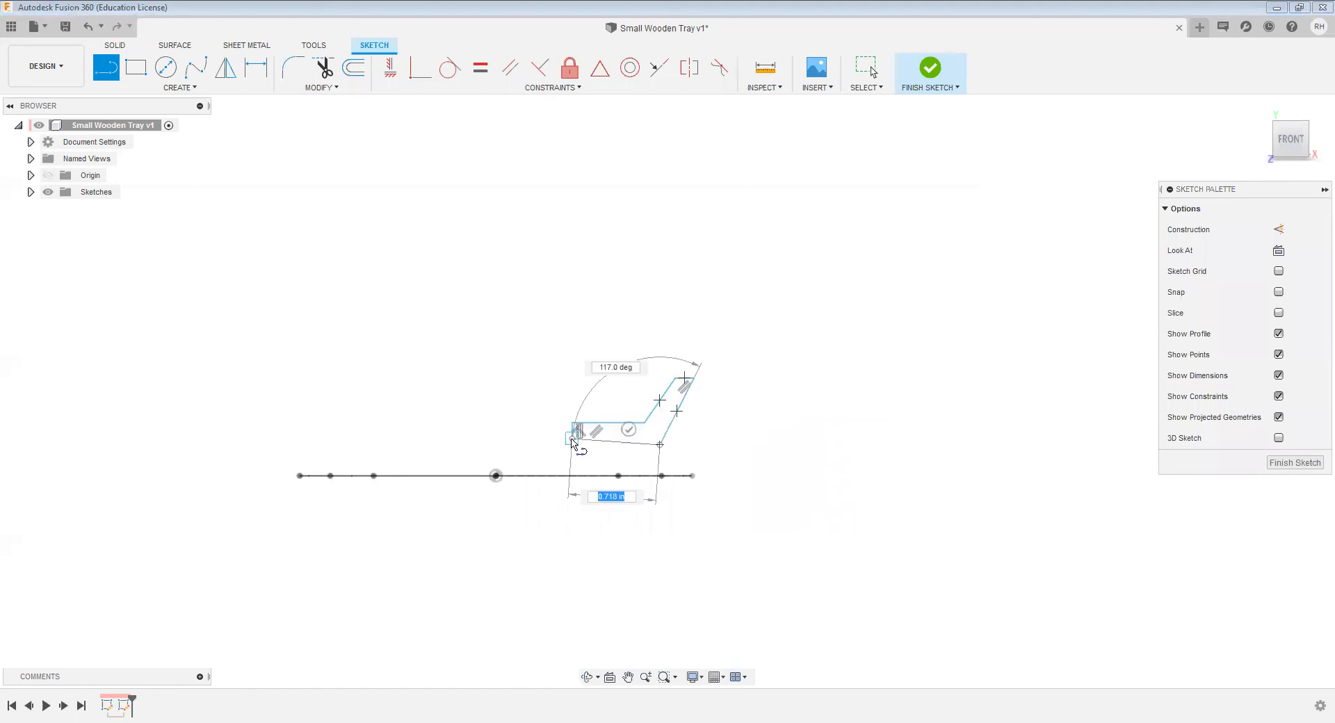
left_click(573, 442)
key("Escape")
Step: Constrain the profile's bottom line horizontal and make its two slanted wall lines parallel
scroll(617, 448, "up", 2)
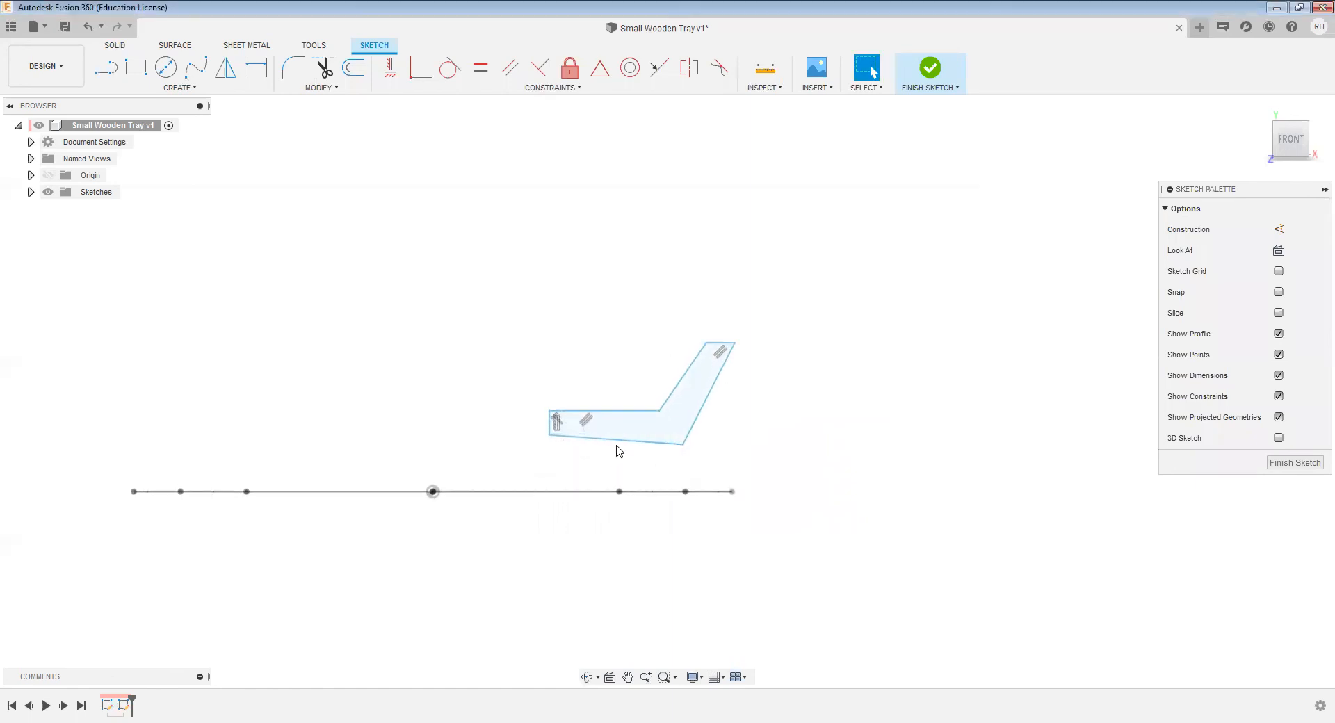
scroll(750, 370, "up", 1)
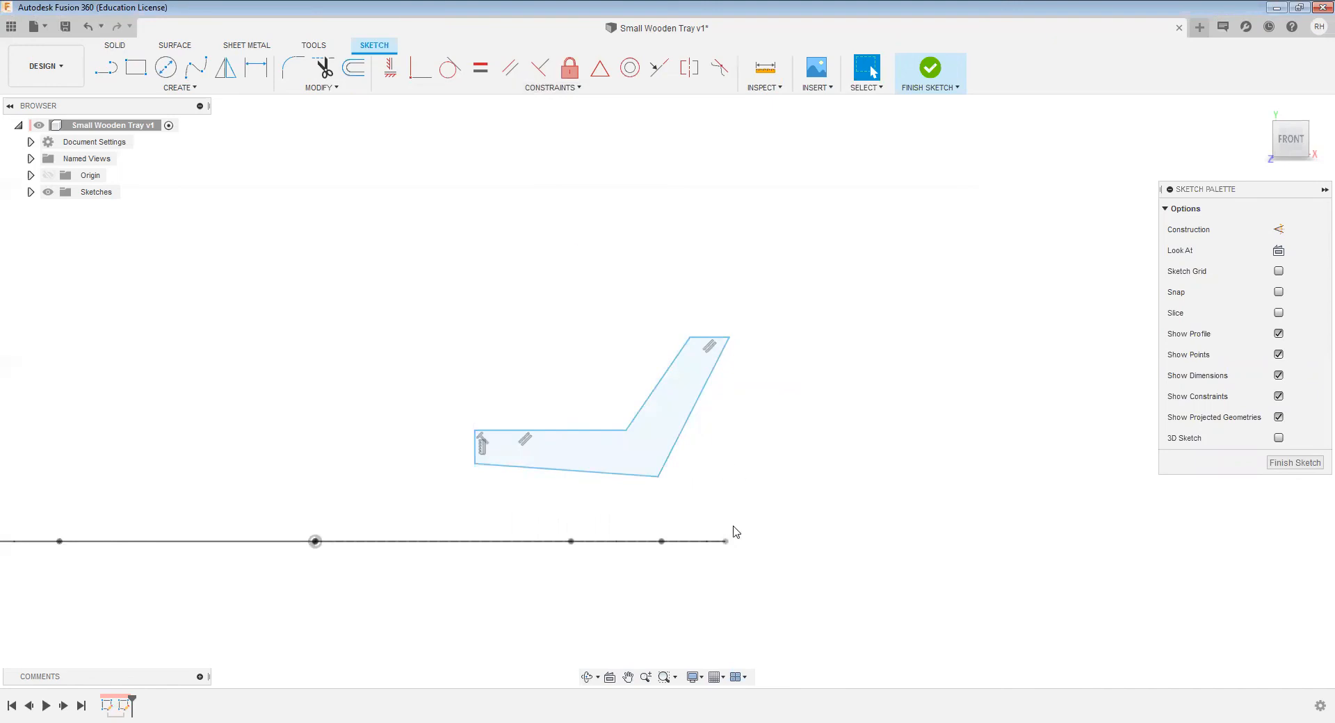
left_click(390, 67)
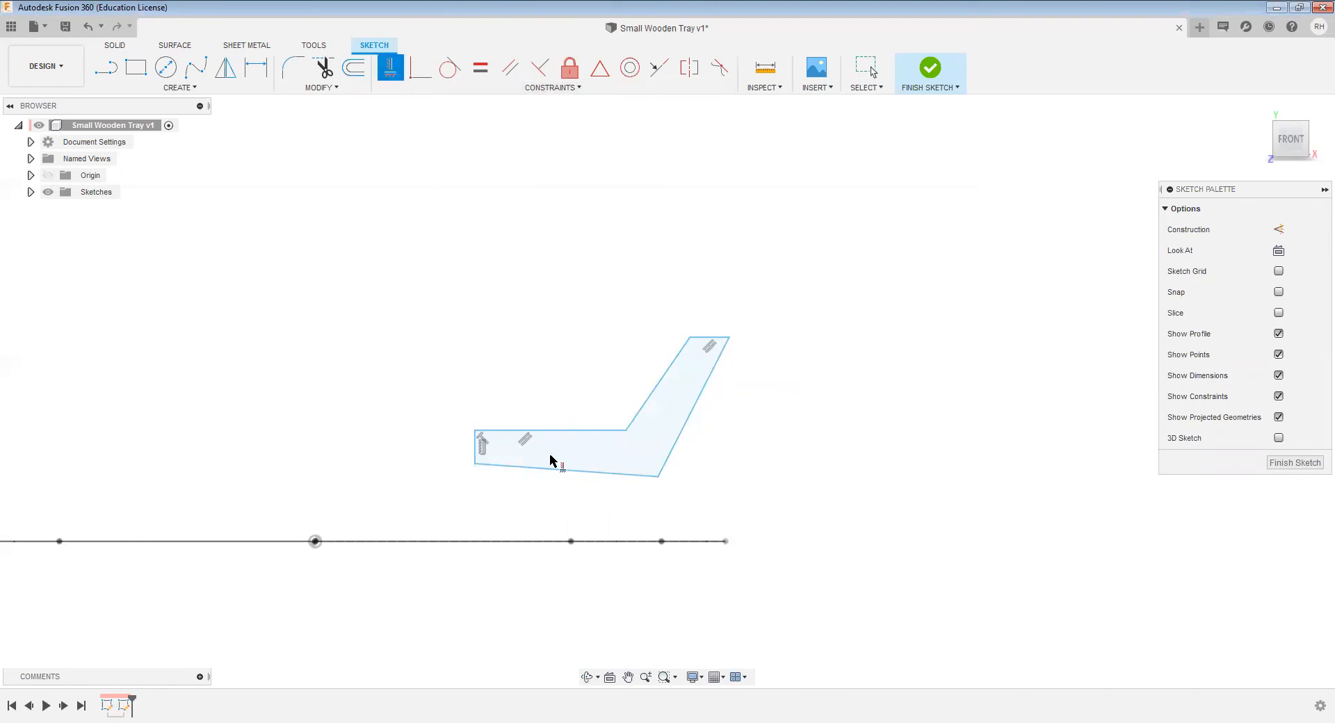
left_click(595, 474)
key("Escape")
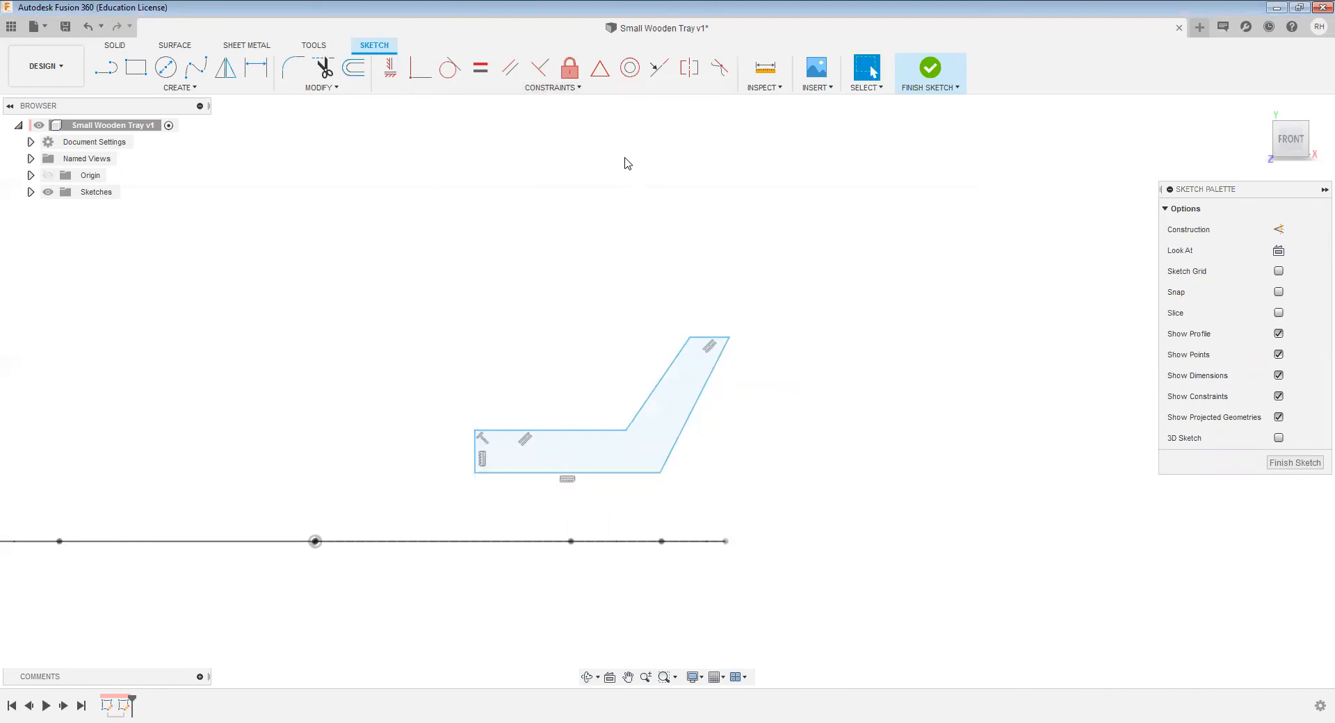
left_click(510, 67)
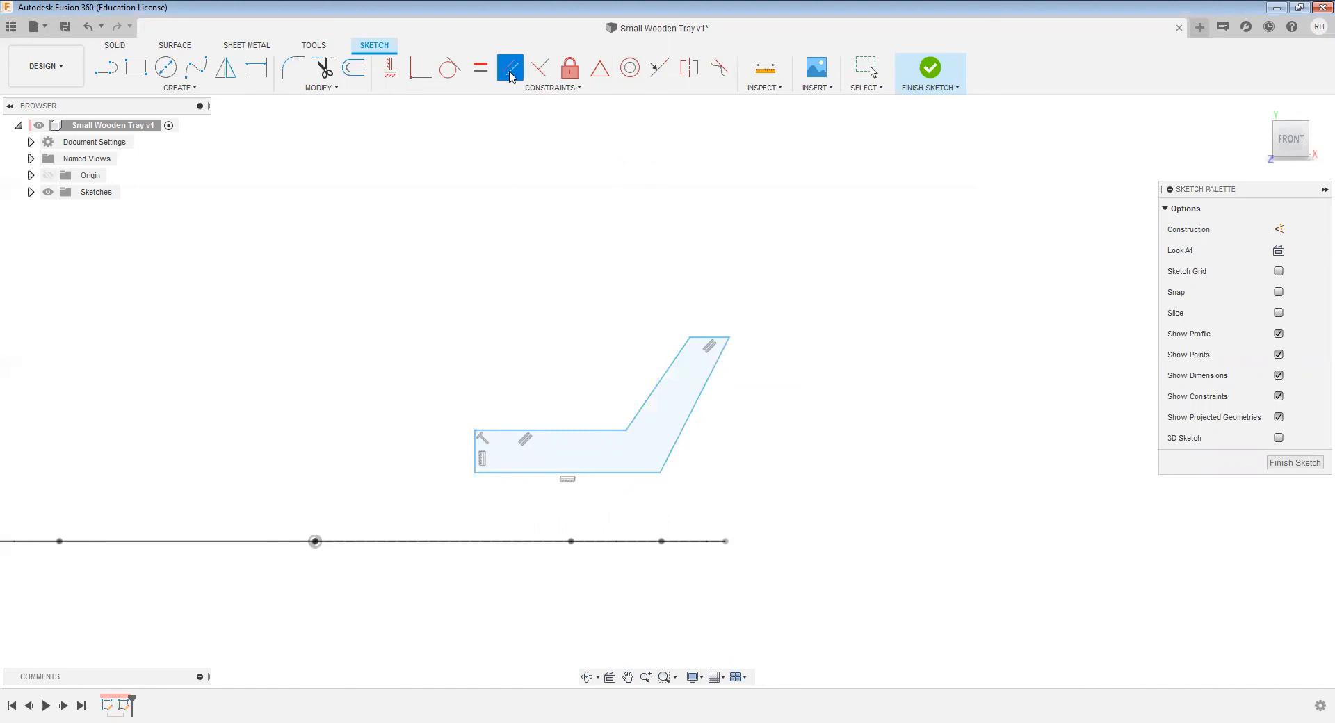
left_click(660, 384)
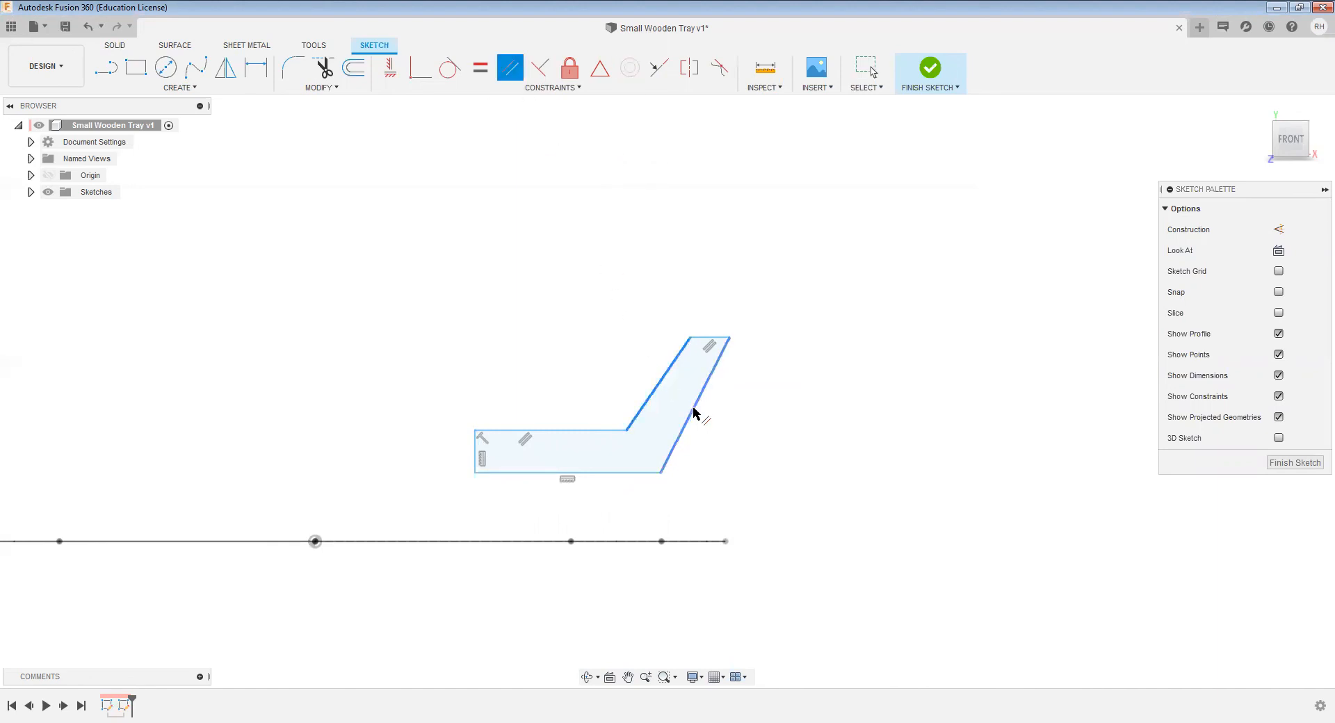
left_click(694, 412)
key("Escape")
Step: Dimension the profile's left vertical edge to 0.25 in
key("d")
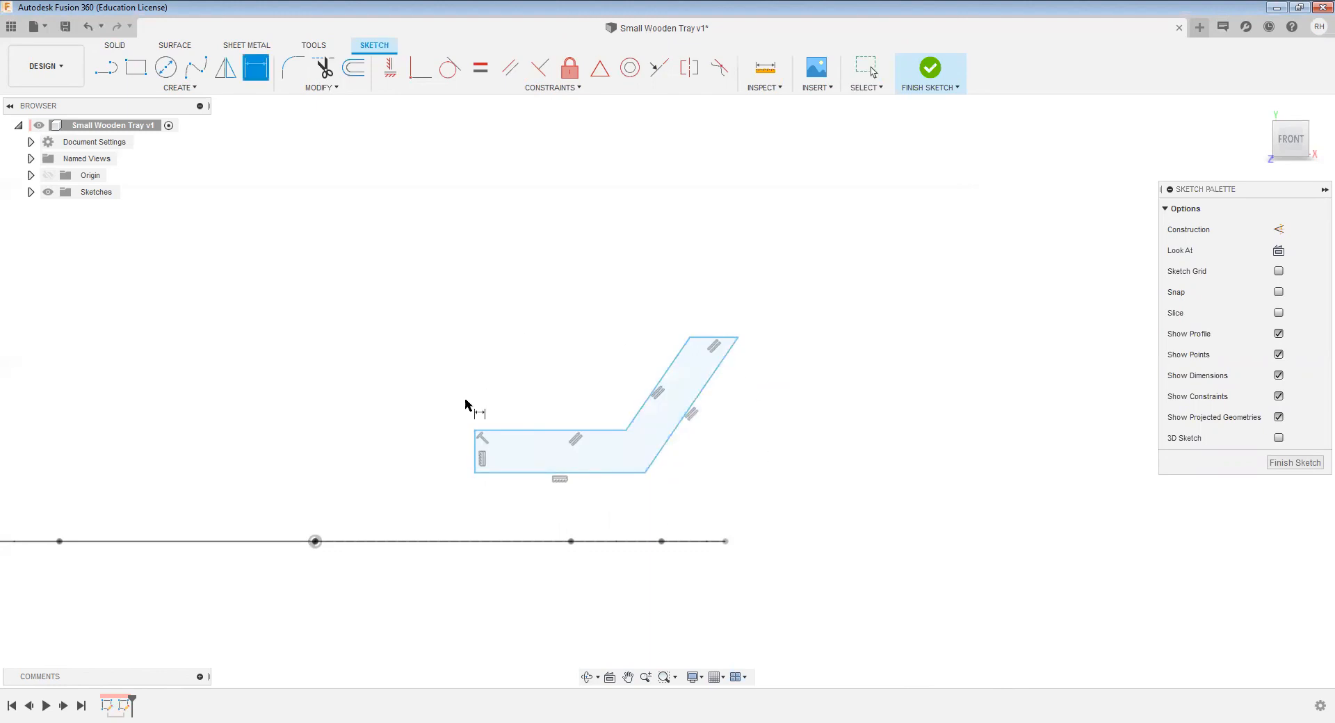
left_click(476, 452)
left_click(429, 446)
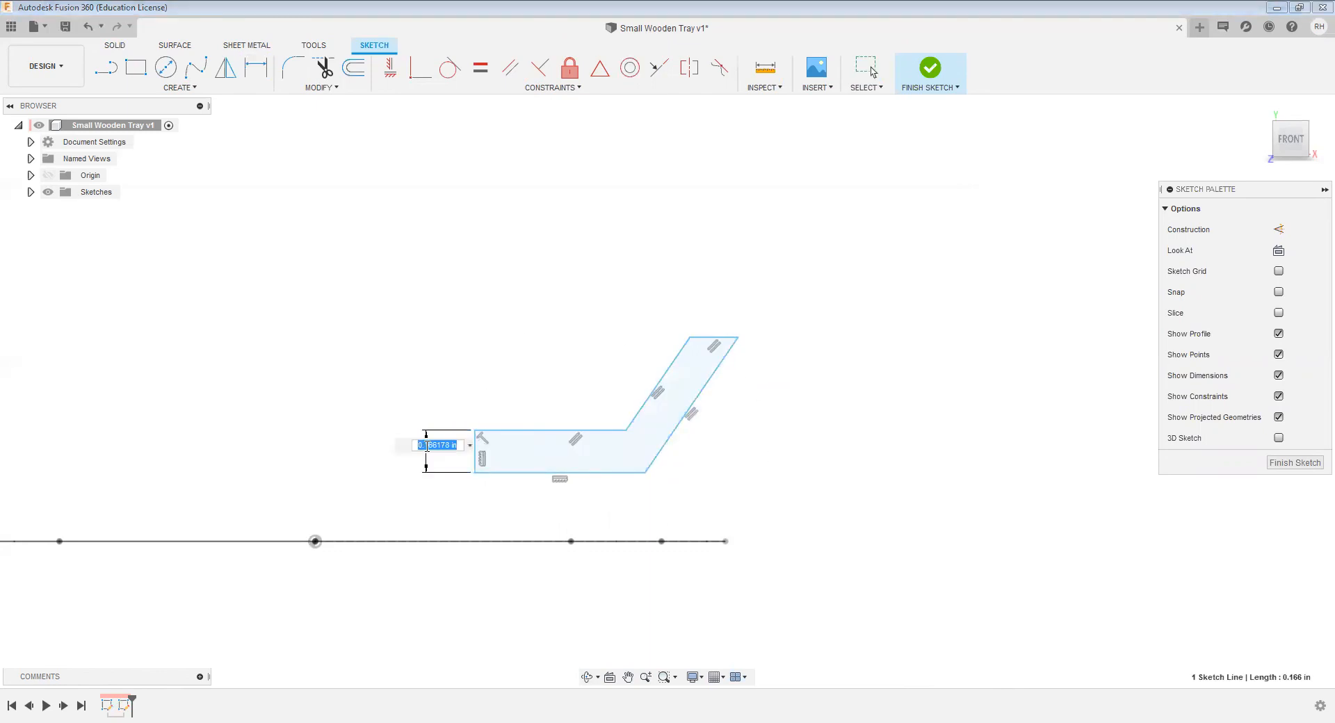
key("BackSpace")
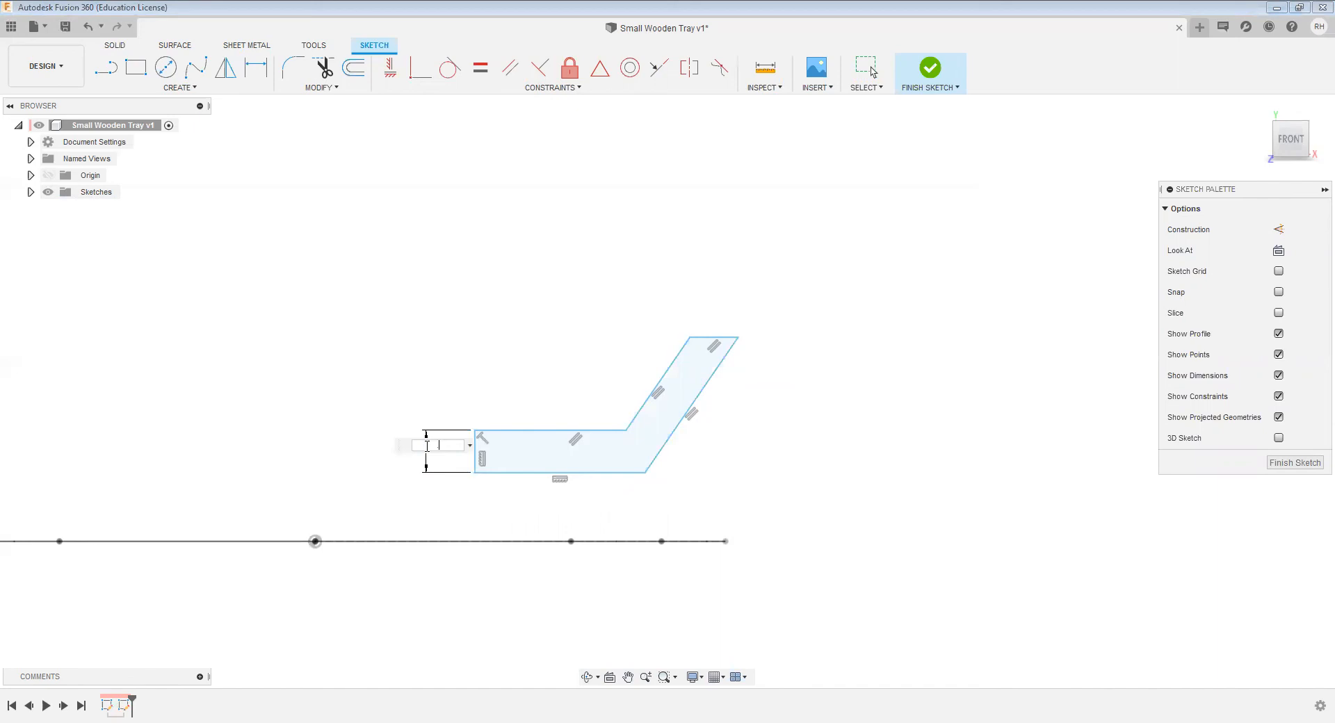
type(".25")
key("Return")
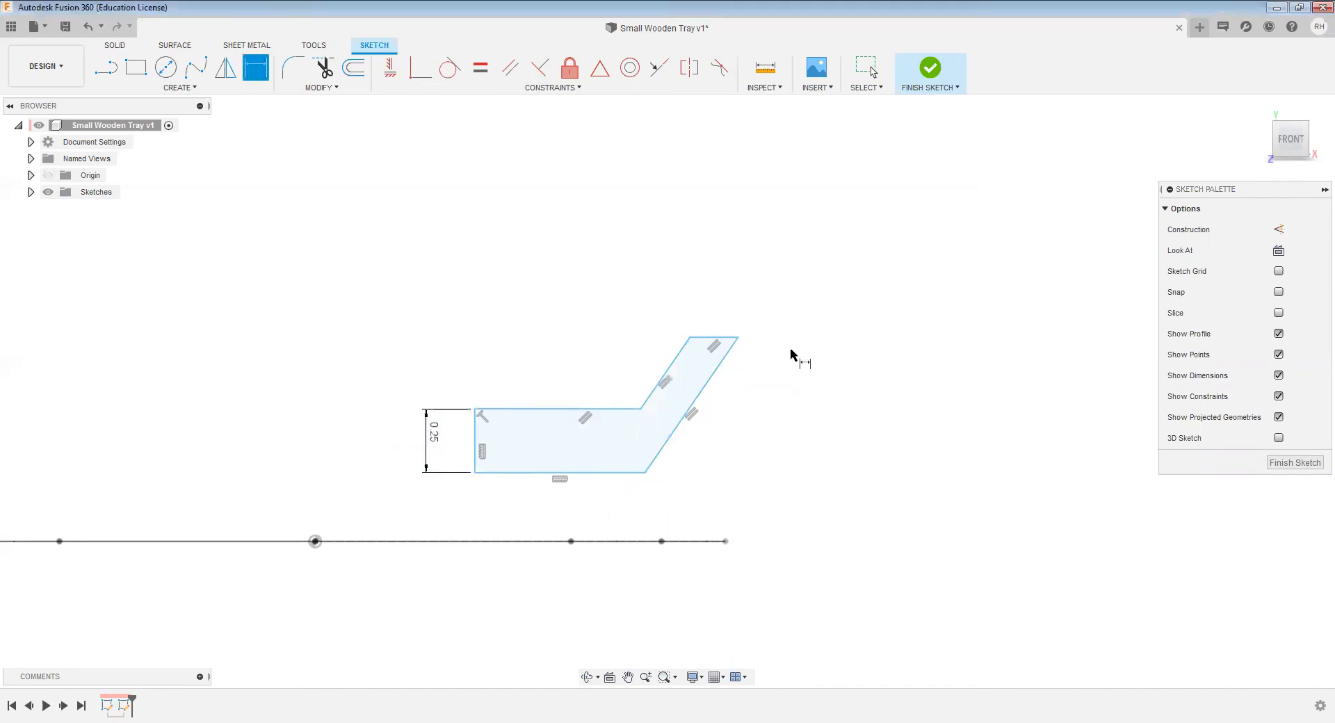
Step: Set the perpendicular thickness of the slanted wall to 0.18 in
left_click(703, 391)
left_click(691, 340)
left_click(723, 303)
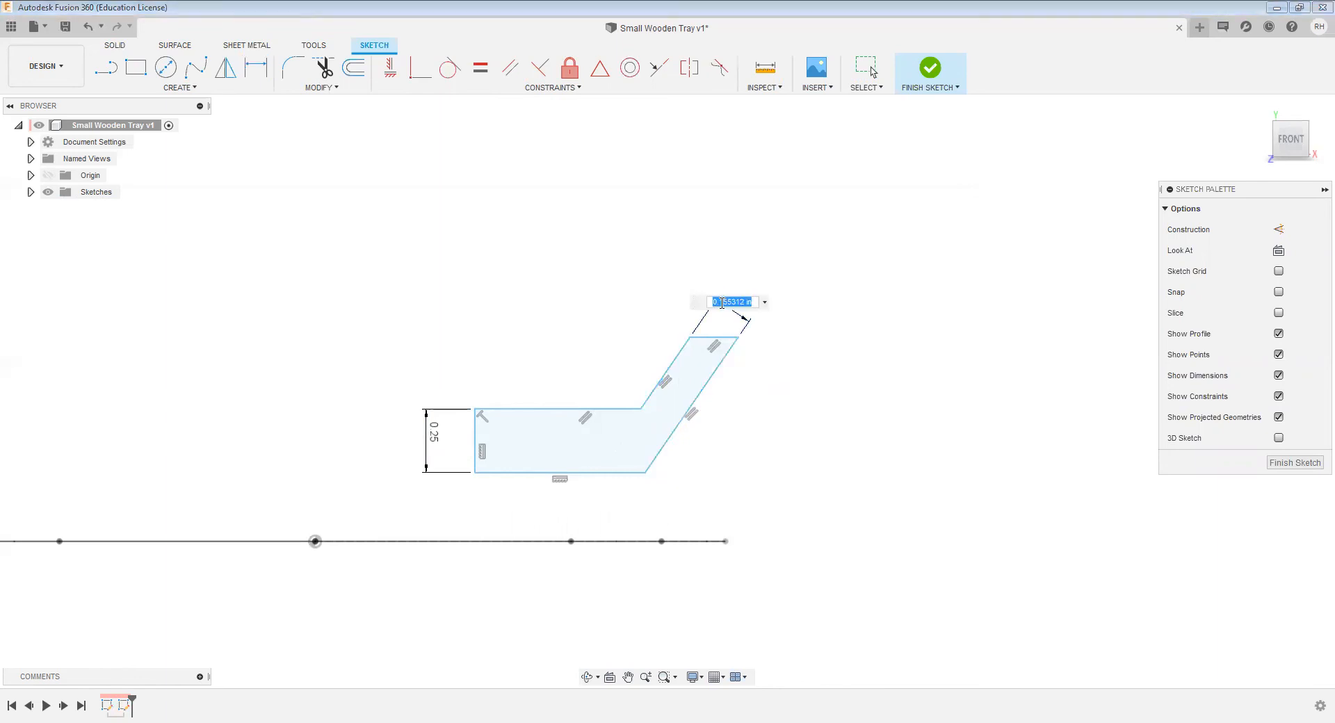
key("BackSpace")
type(".18")
key("Return")
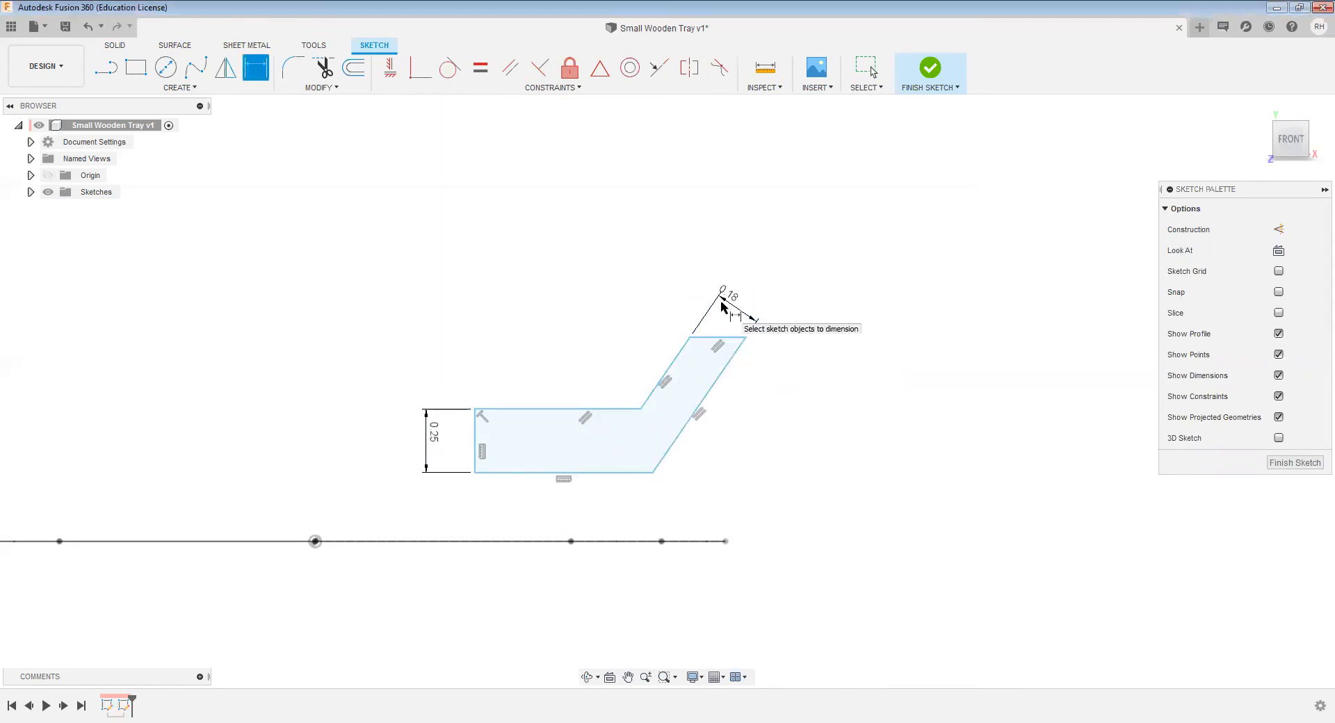
key("Escape")
Step: Set the profile's overall height between its bottom line and the wall's top line to 0.75 in
scroll(815, 321, "up", 1)
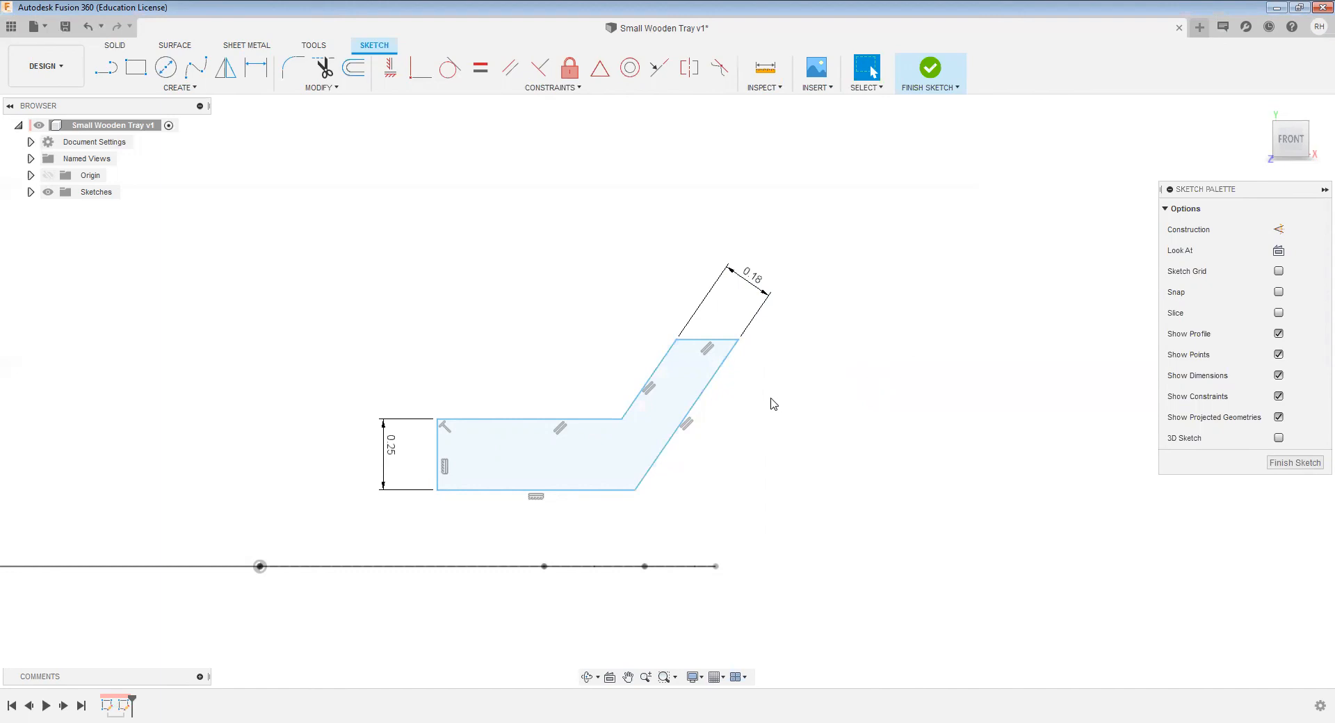
key("d")
left_click(618, 491)
left_click(704, 340)
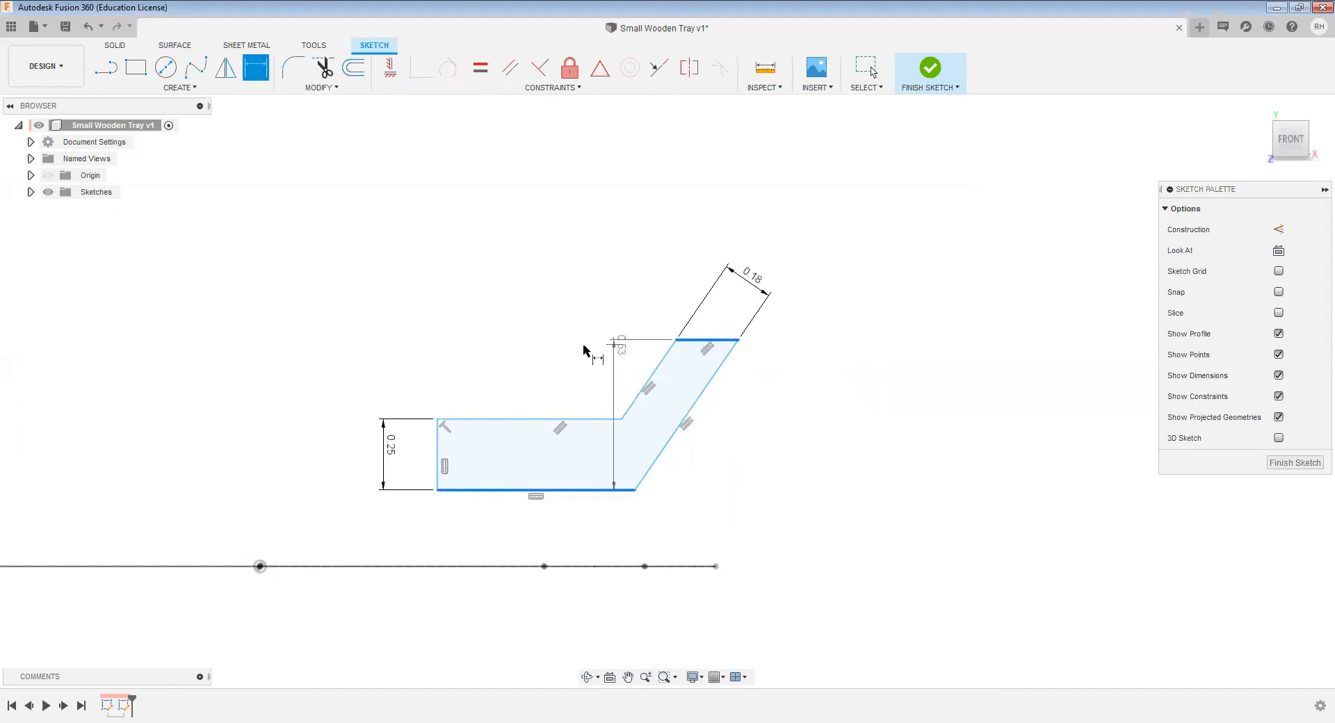
left_click(310, 382)
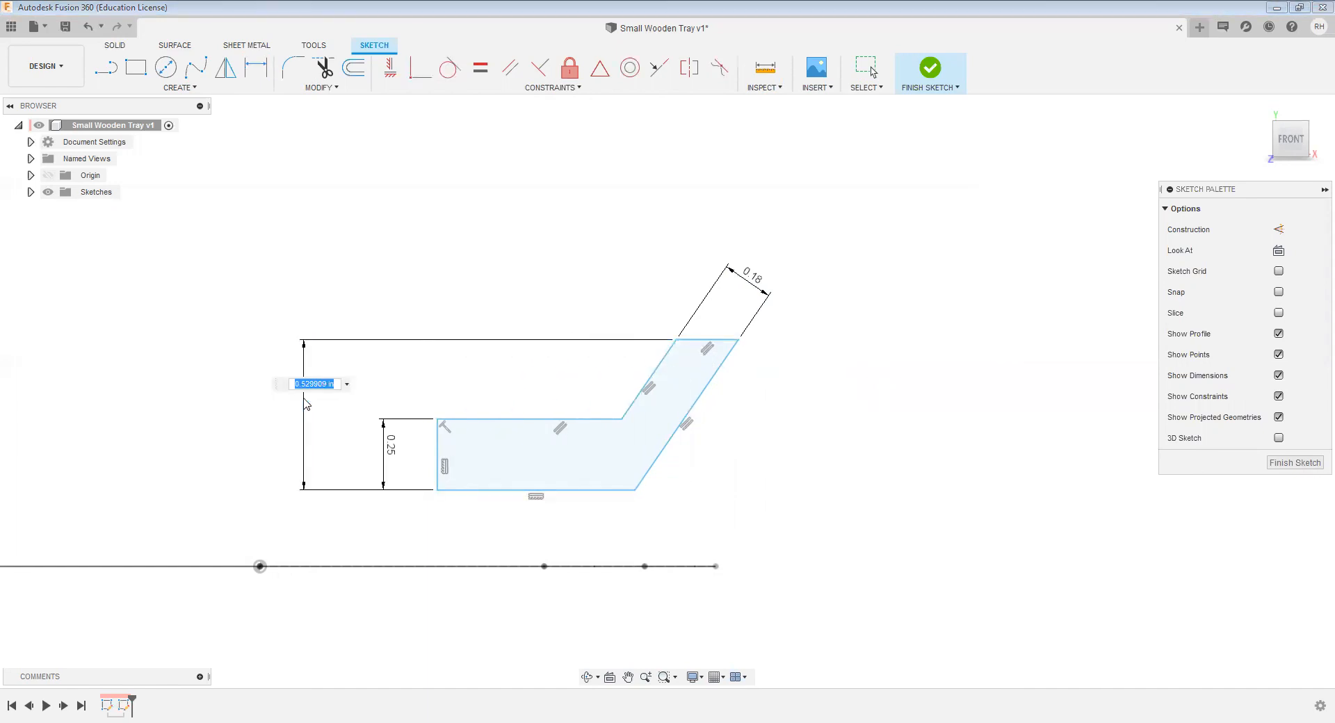
key("BackSpace")
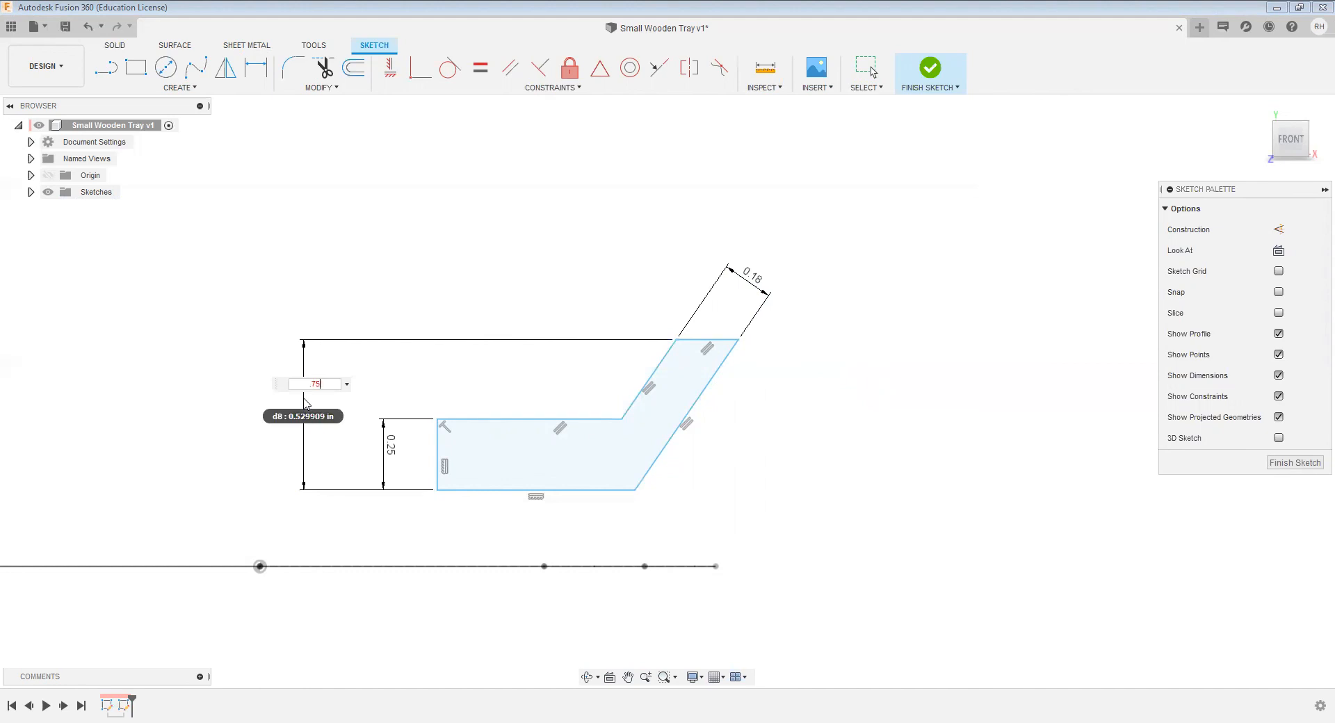
key("Return")
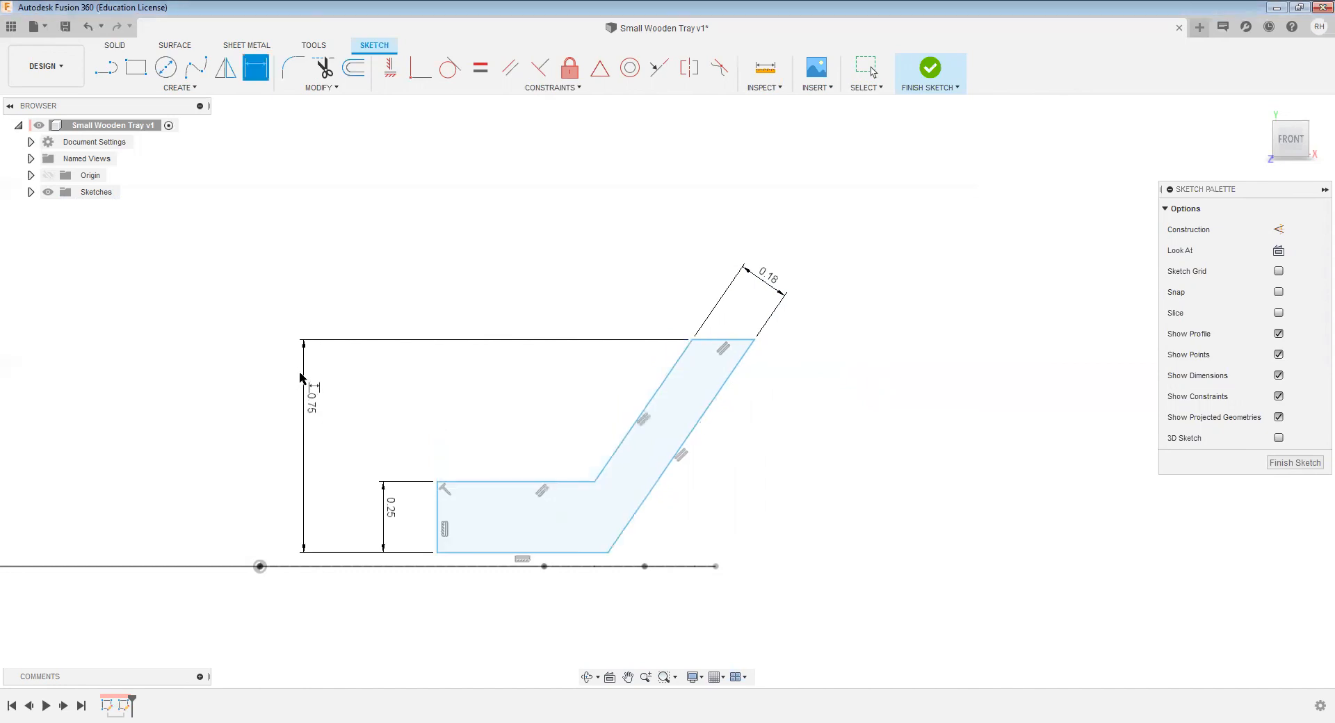
key("Escape")
Step: Dimension the profile's bottom line to 0.5 in
scroll(595, 570, "up", 1)
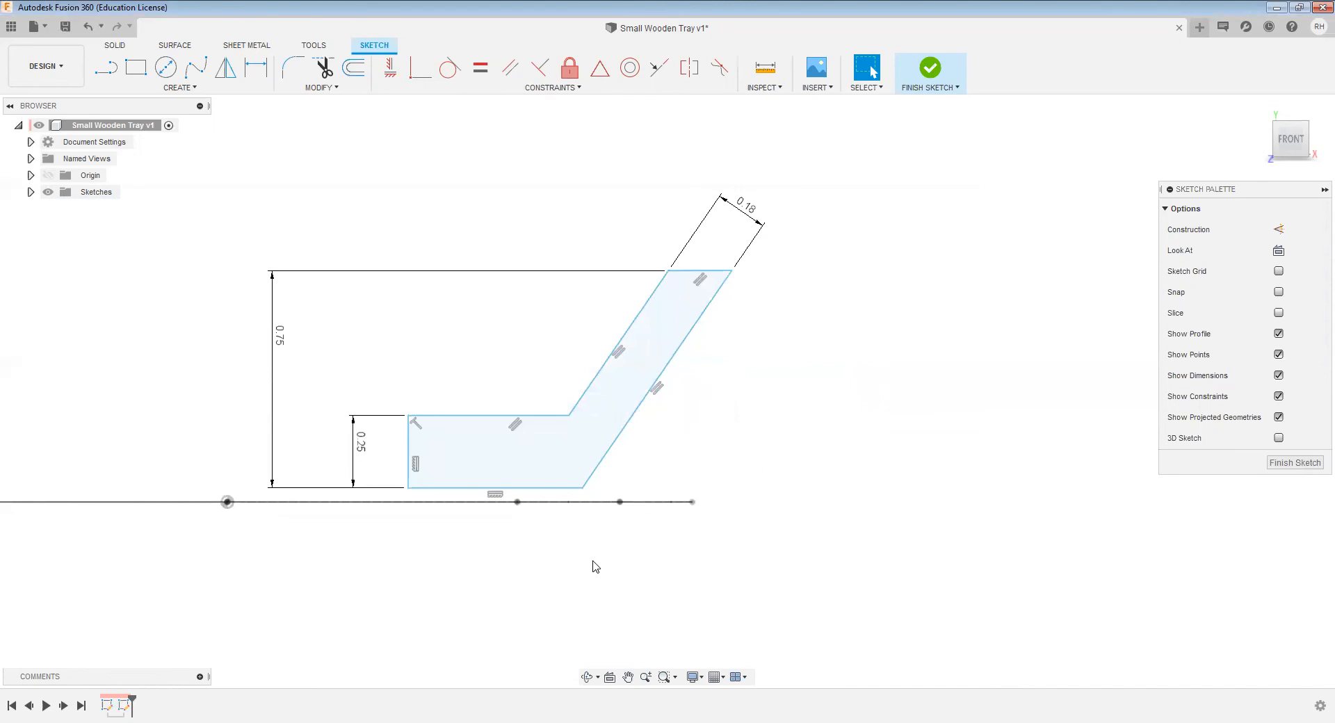
key("d")
left_click(542, 488)
left_click(499, 546)
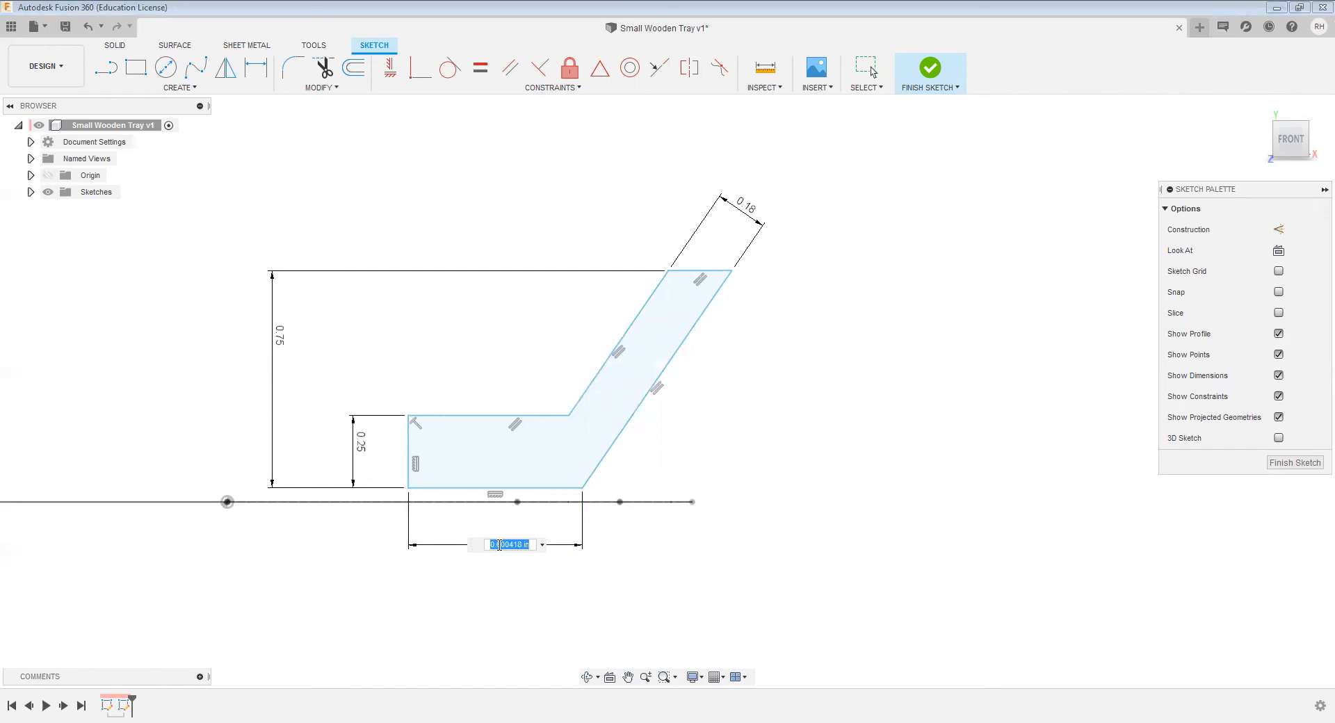
type(".5")
key("Return")
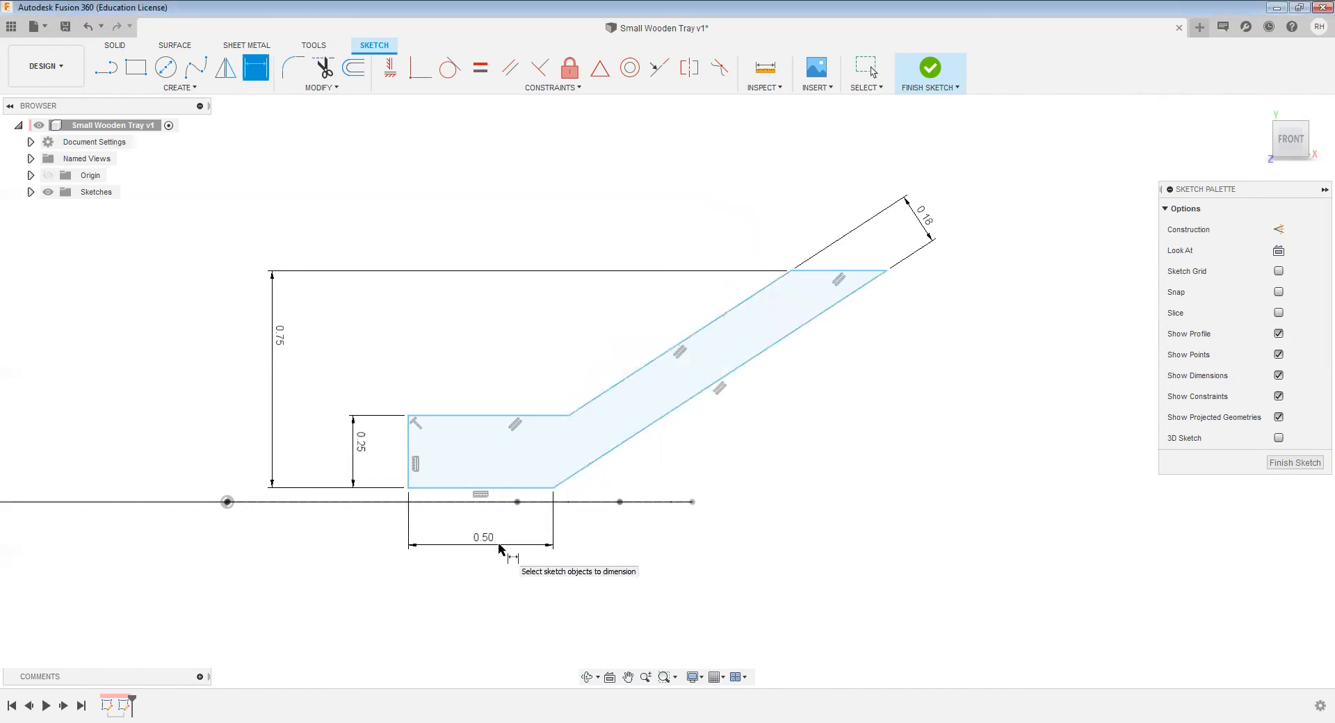
key("Escape")
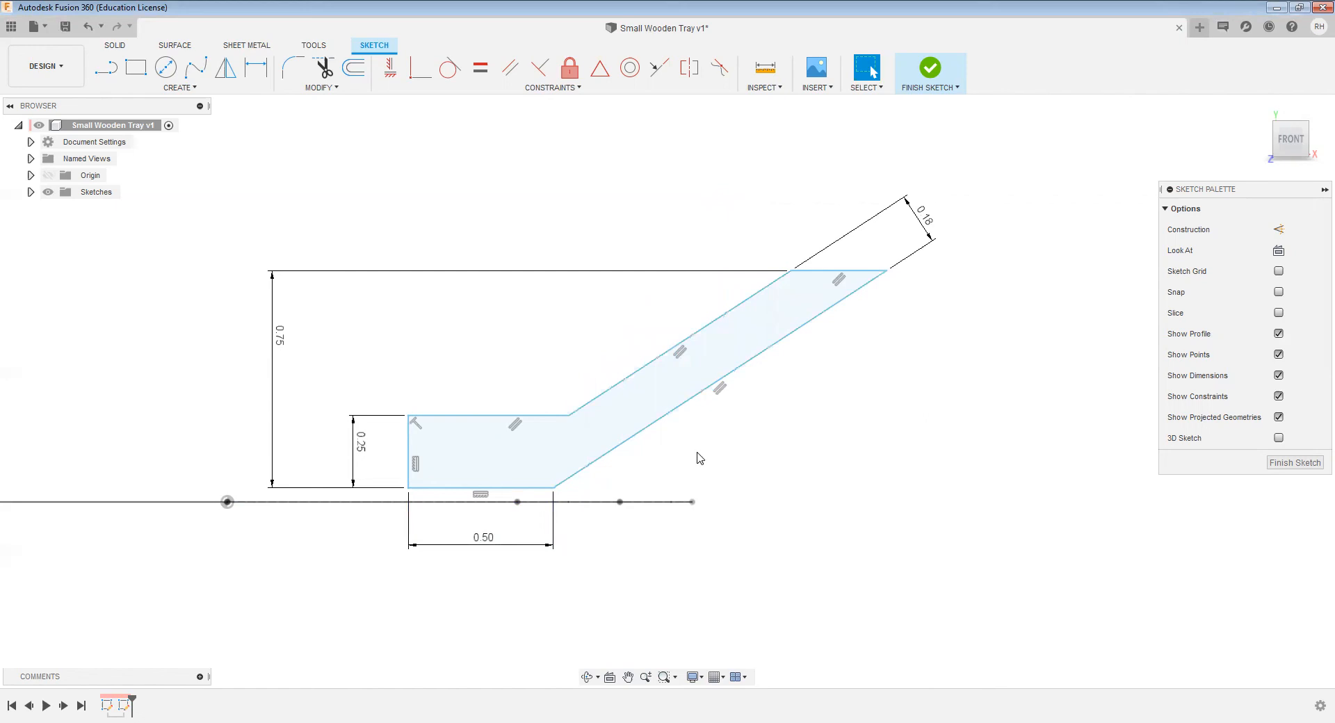
Step: Dimension the angle between the base's top line and the inner slanted wall line to 135 degrees
key("d")
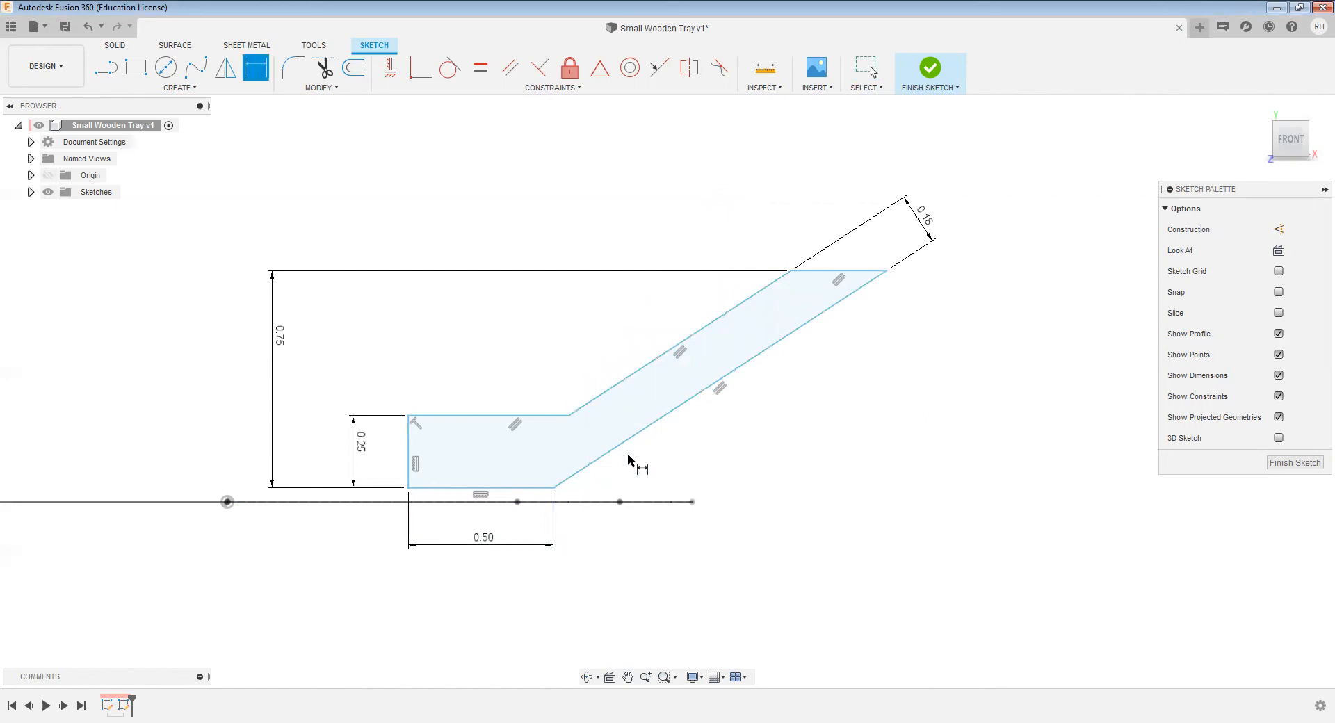
left_click(567, 382)
left_click(529, 415)
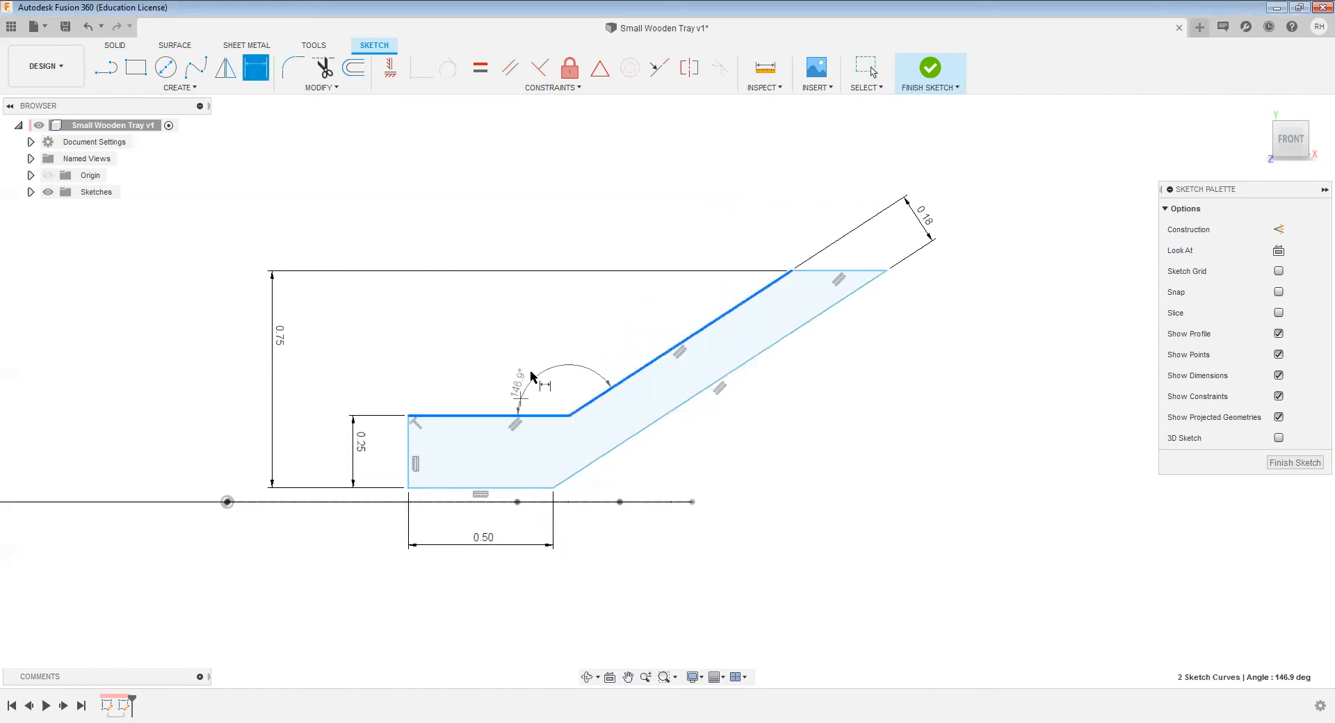
left_click(536, 361)
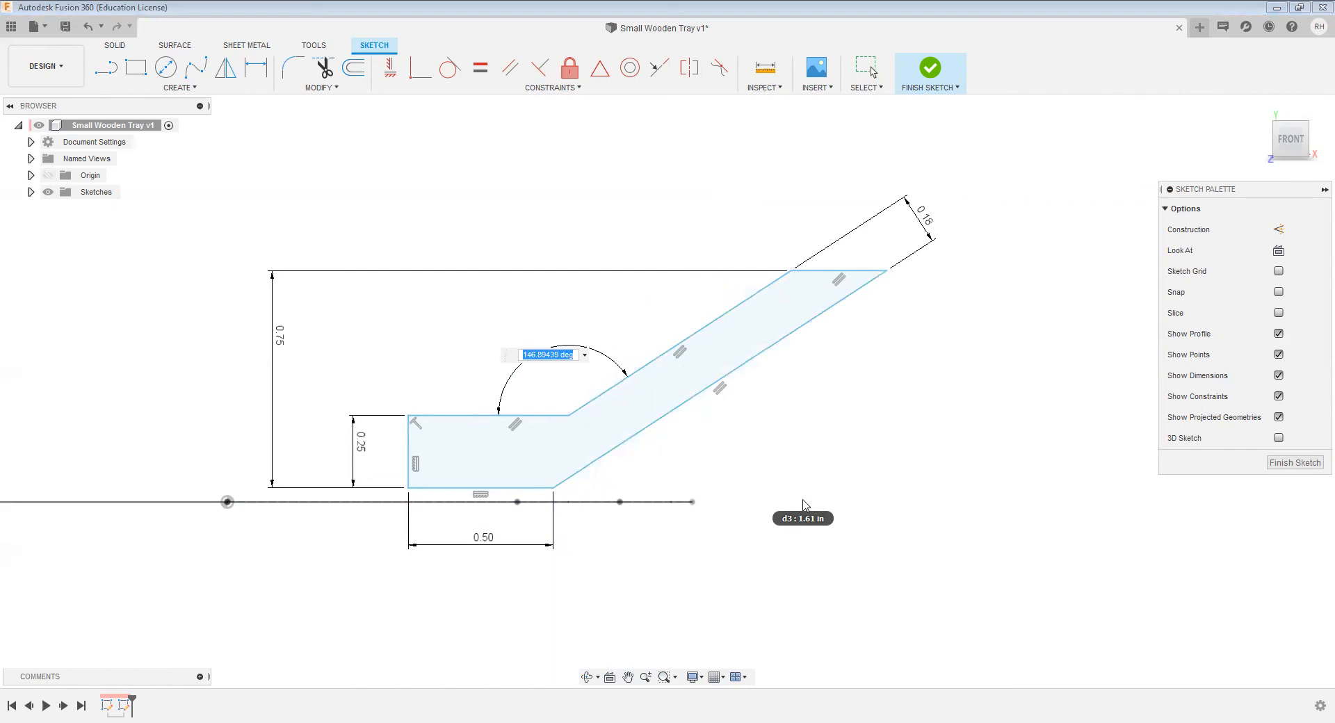
type("135")
key("Return")
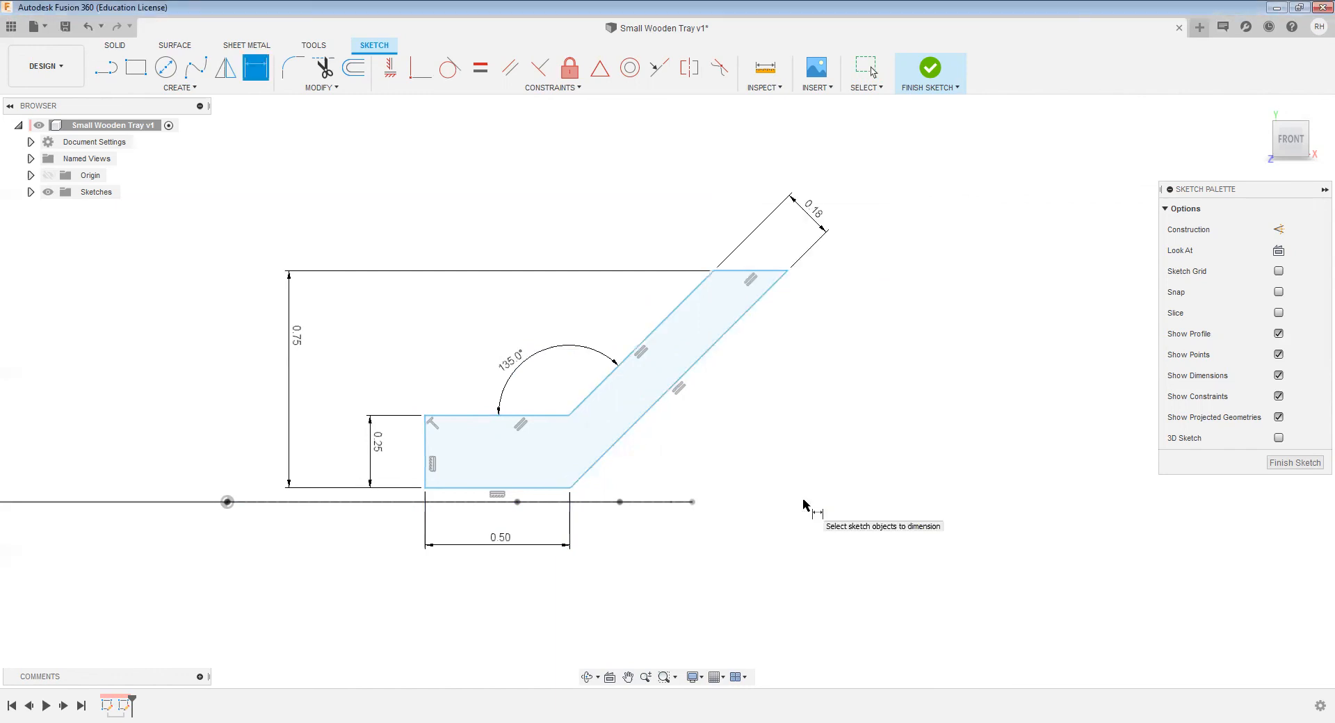
key("Escape")
Step: Change the angle between the base and the slanted wall to 110 degrees
double_click(515, 363)
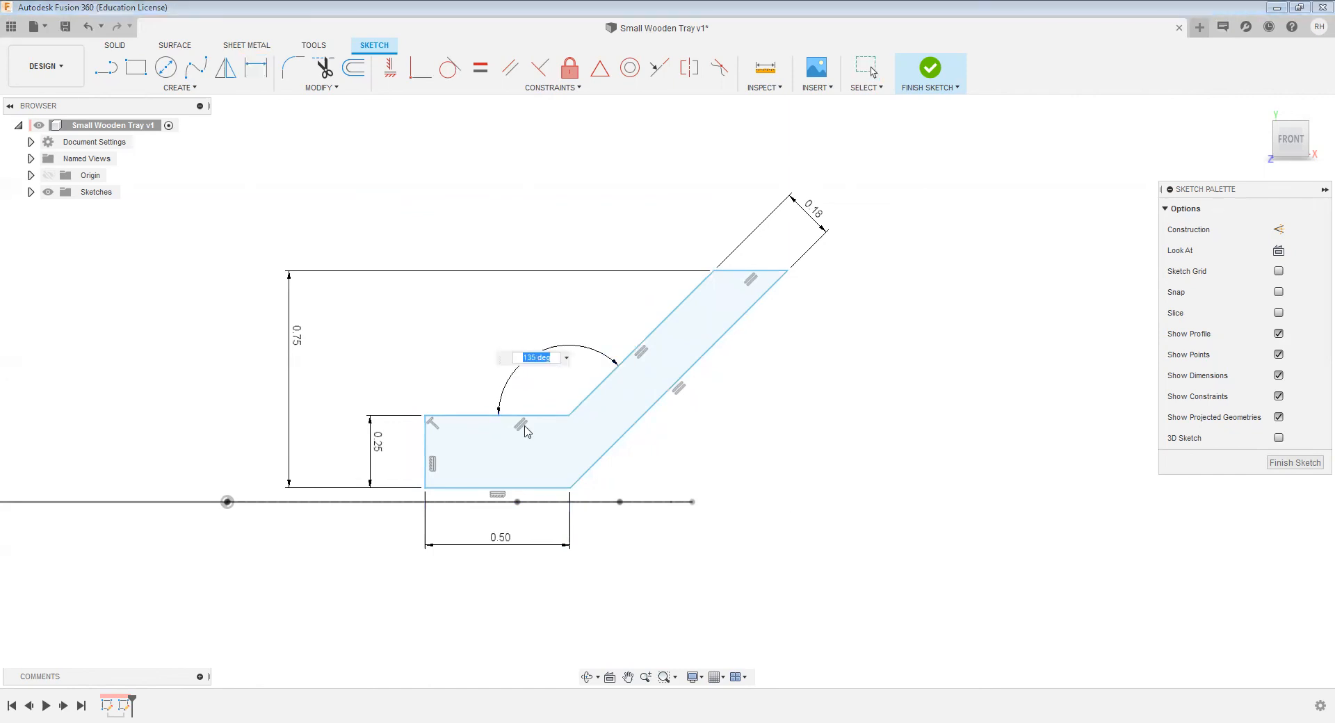
type("110")
key("Return")
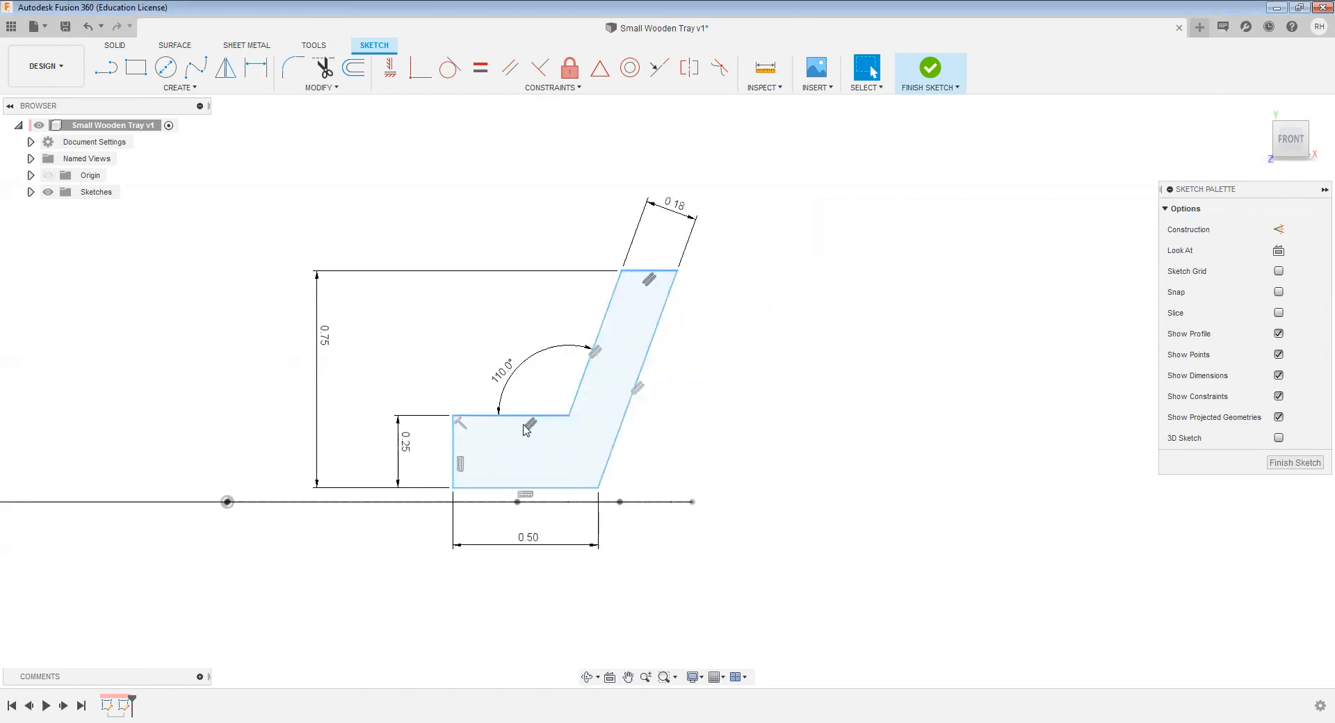
Step: Draw a vertical line about 1.33 in long downward from the wall's top outer corner and convert it to construction geometry
scroll(686, 358, "down", 1)
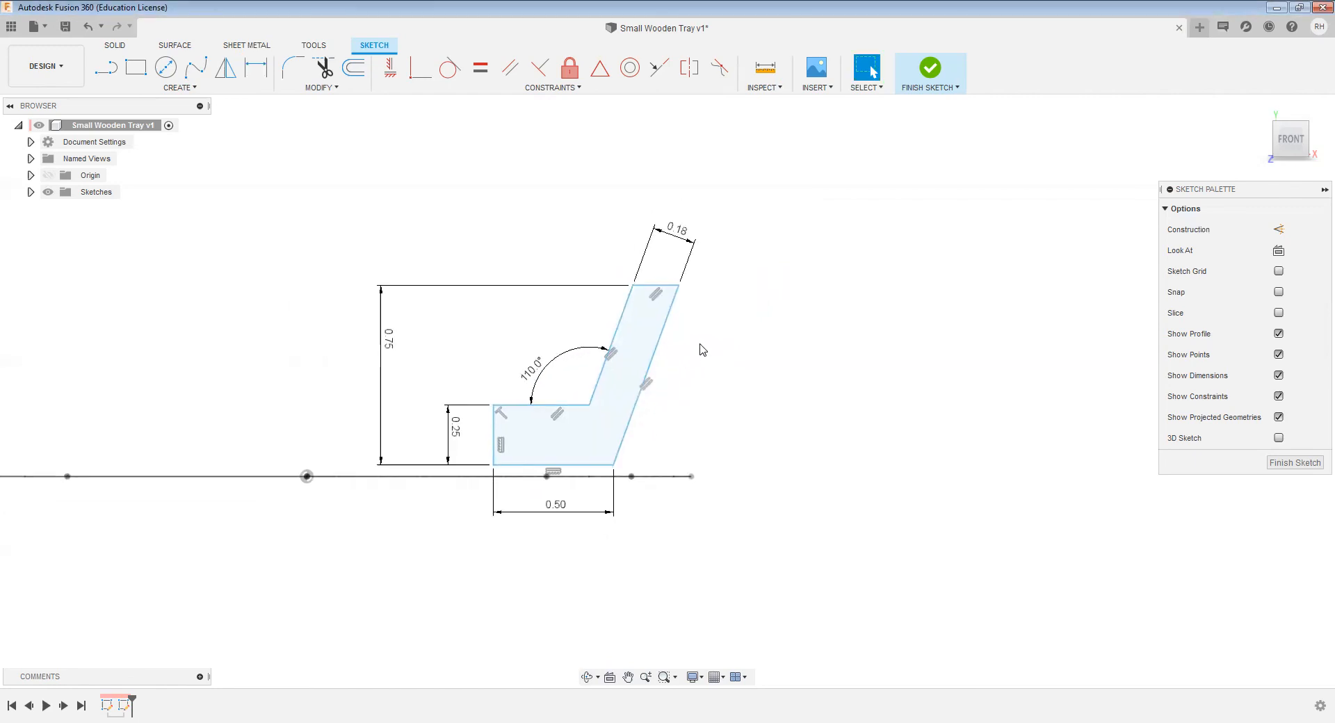
key("l")
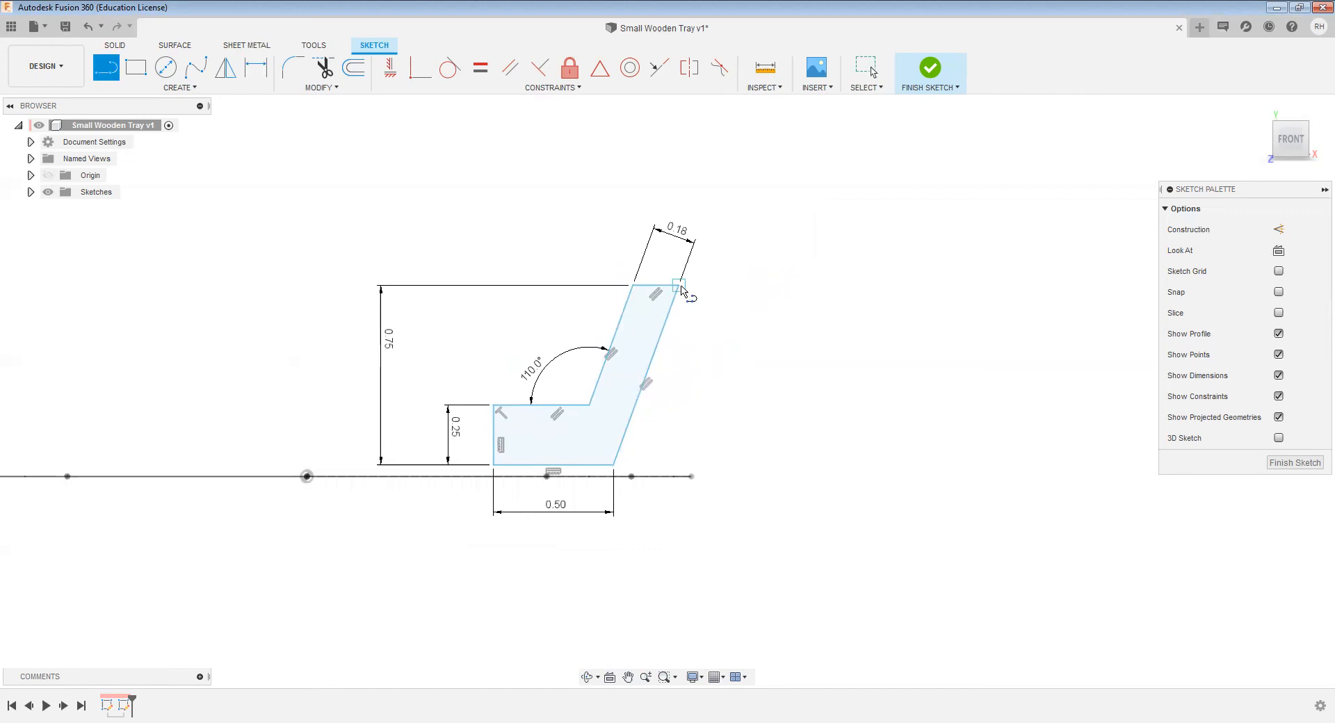
left_click(681, 290)
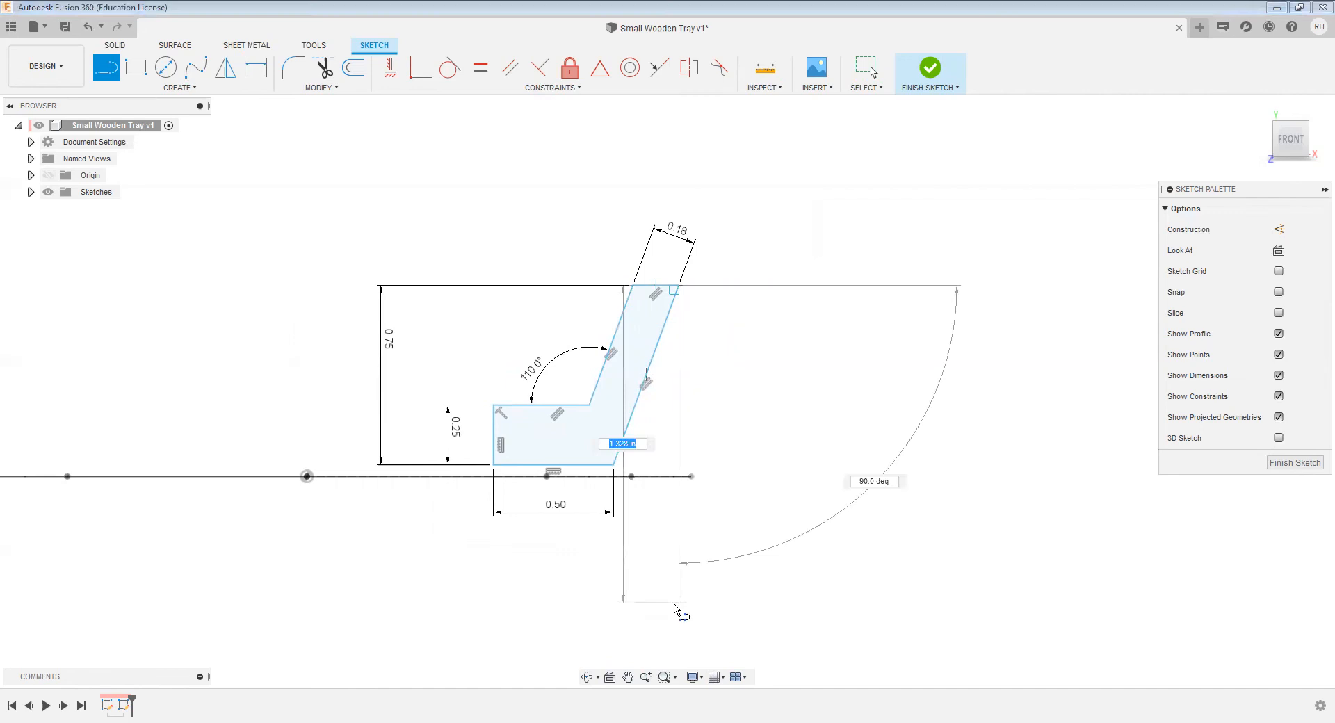
left_click(679, 603)
key("Escape")
left_click(680, 521)
key("x")
left_click(763, 437)
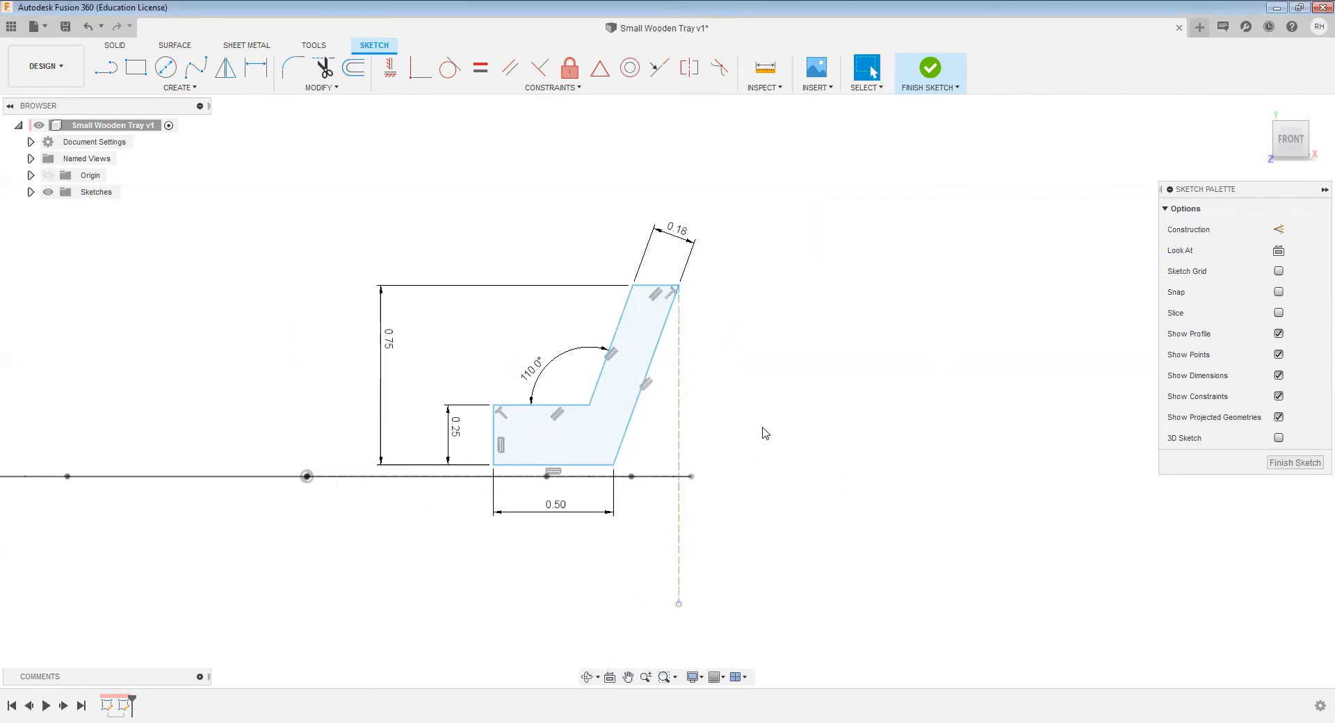
Step: Make the vertical construction line coincident with the midpoint of the tray outline's right edge
middle_click_drag(737, 382, 709, 507, "shift")
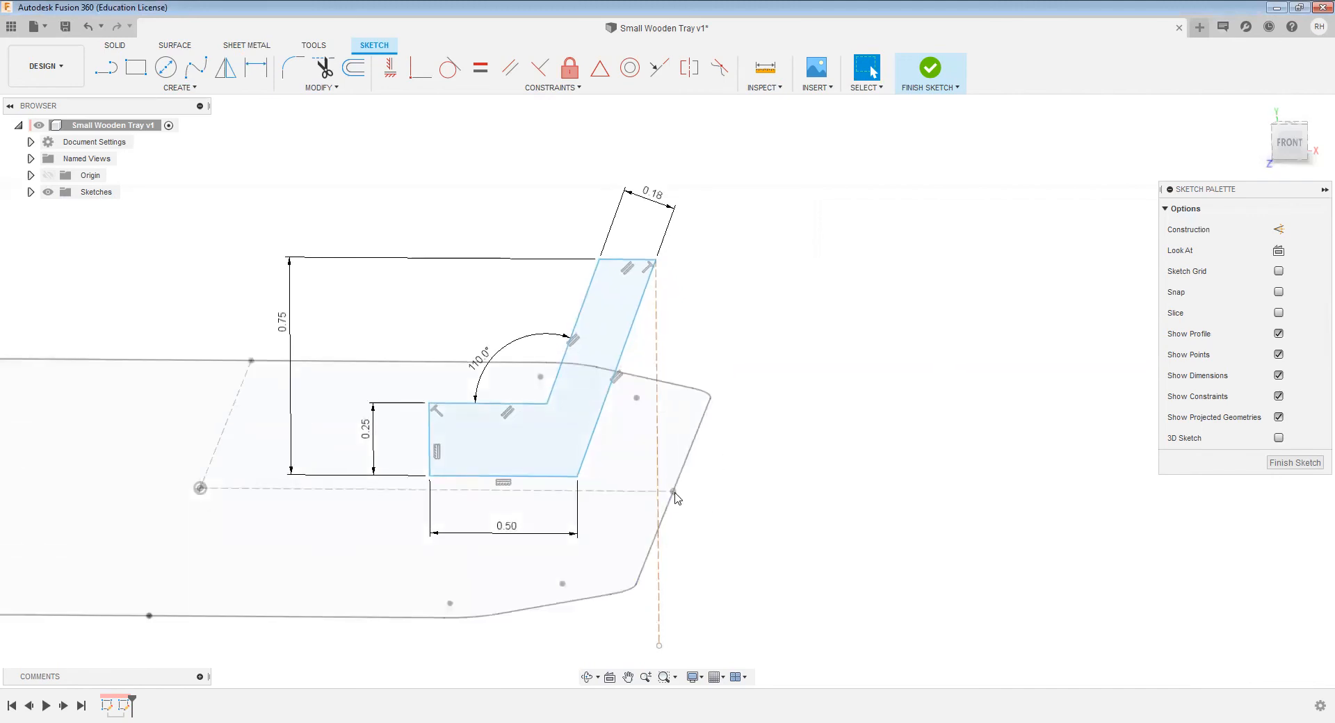
left_click(420, 67)
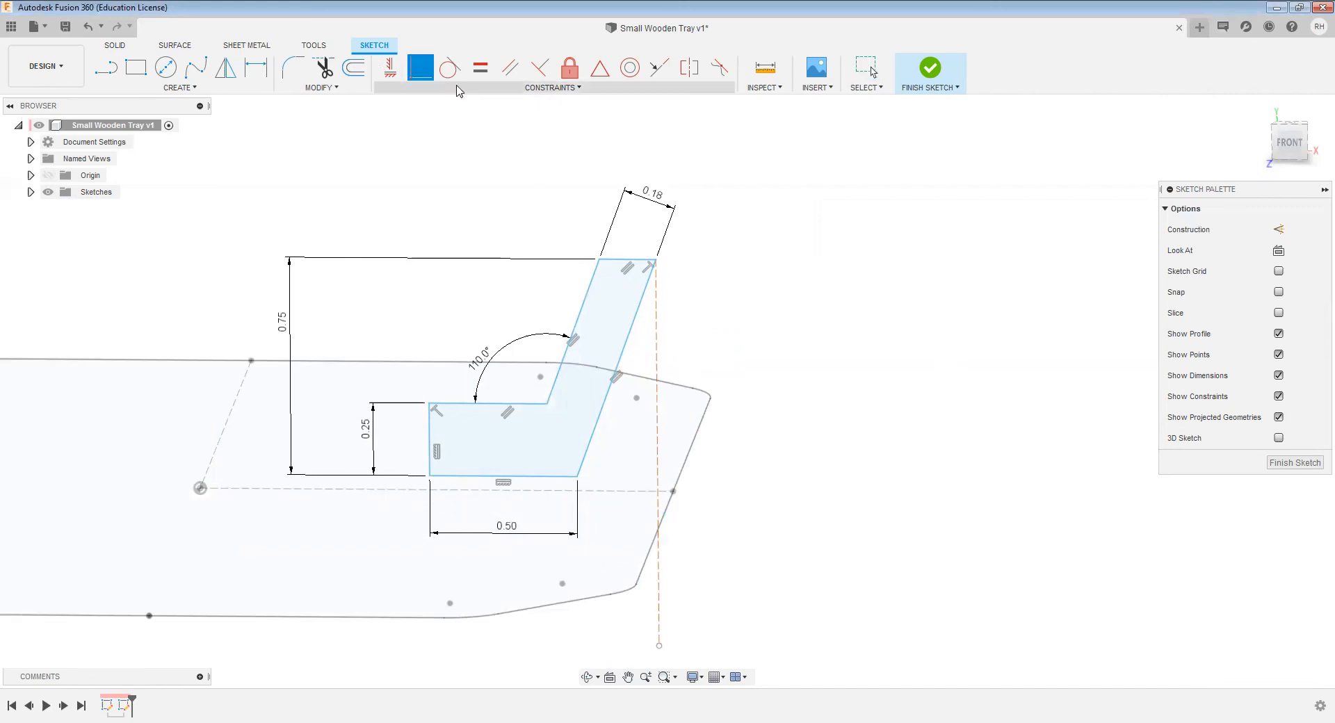
left_click(675, 493)
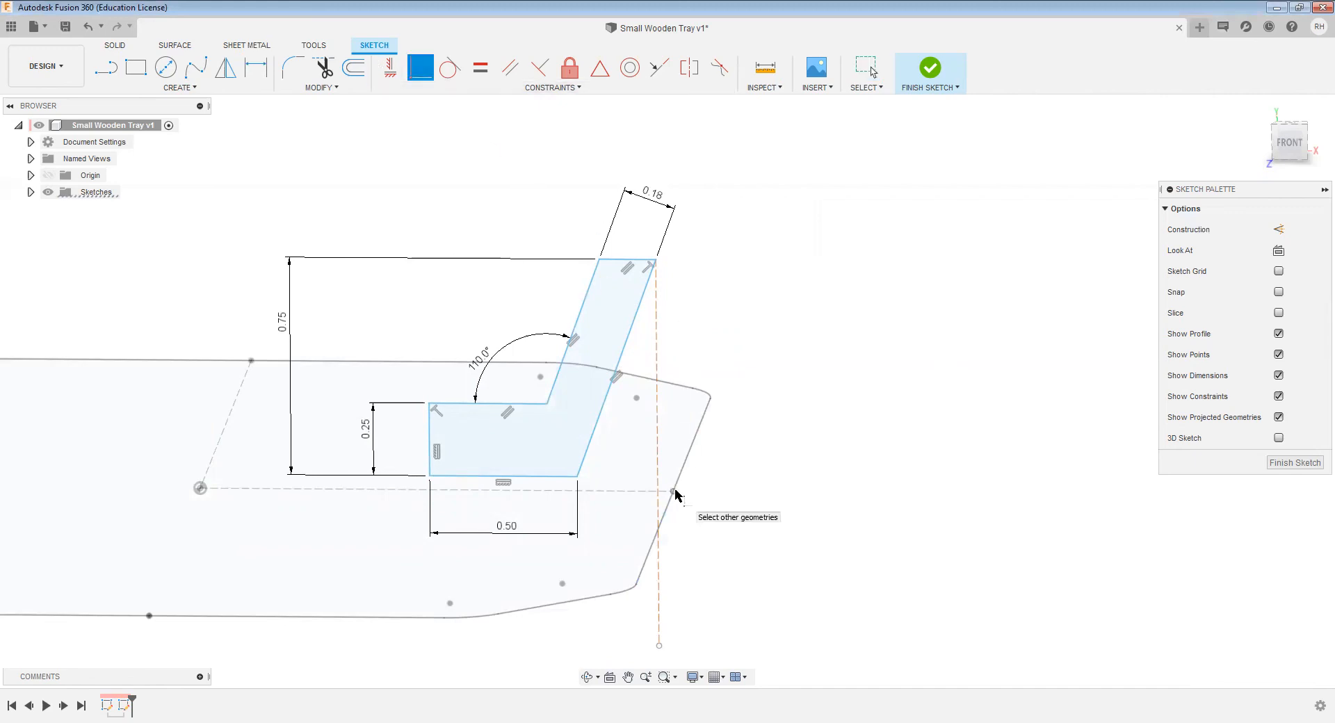
left_click(658, 422)
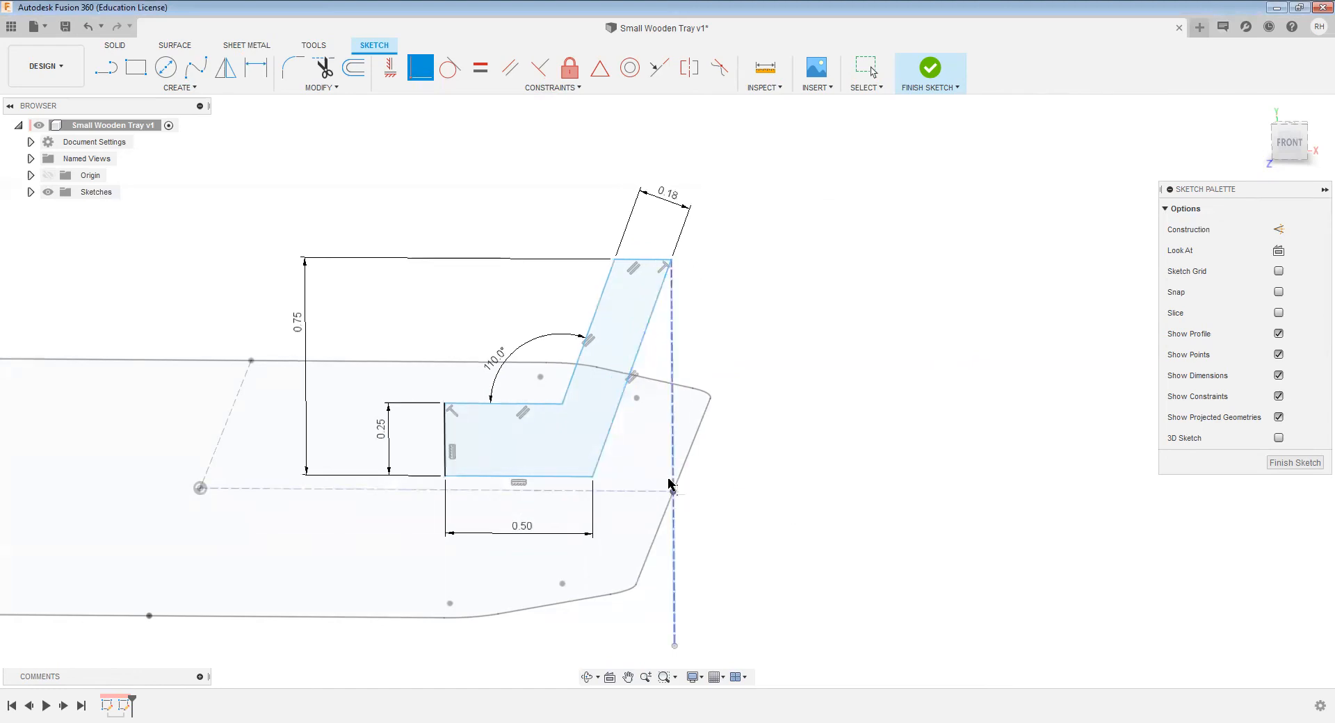
key("Escape")
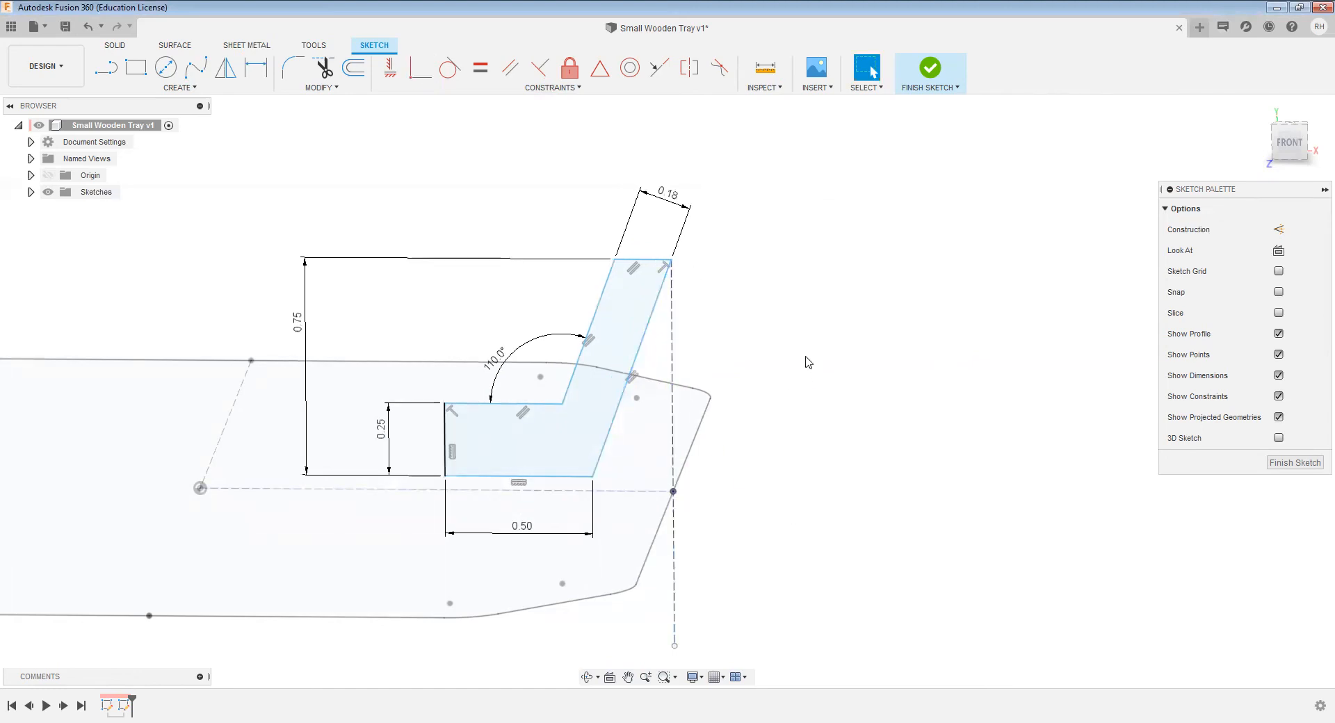
Step: Align the profile's lower outer corner horizontally with the midpoint of the outline's right edge, and finish the sketch
left_click(390, 67)
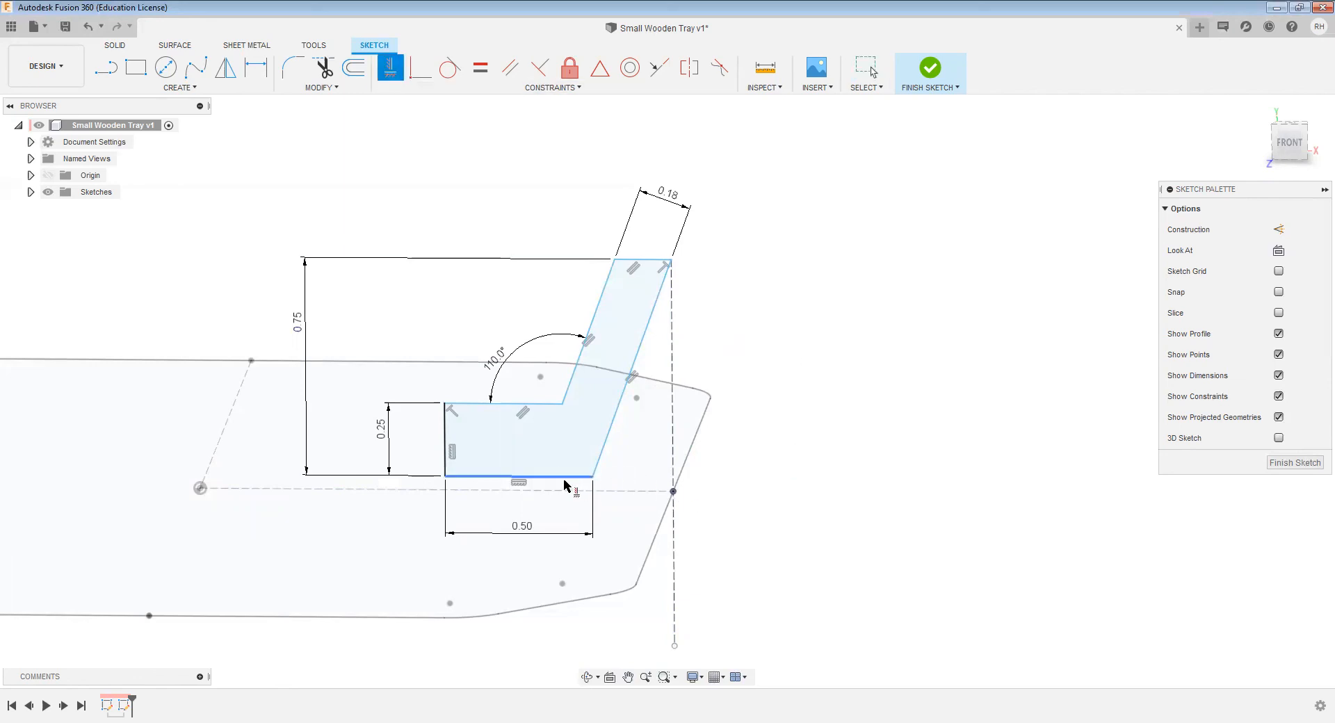
left_click(673, 491)
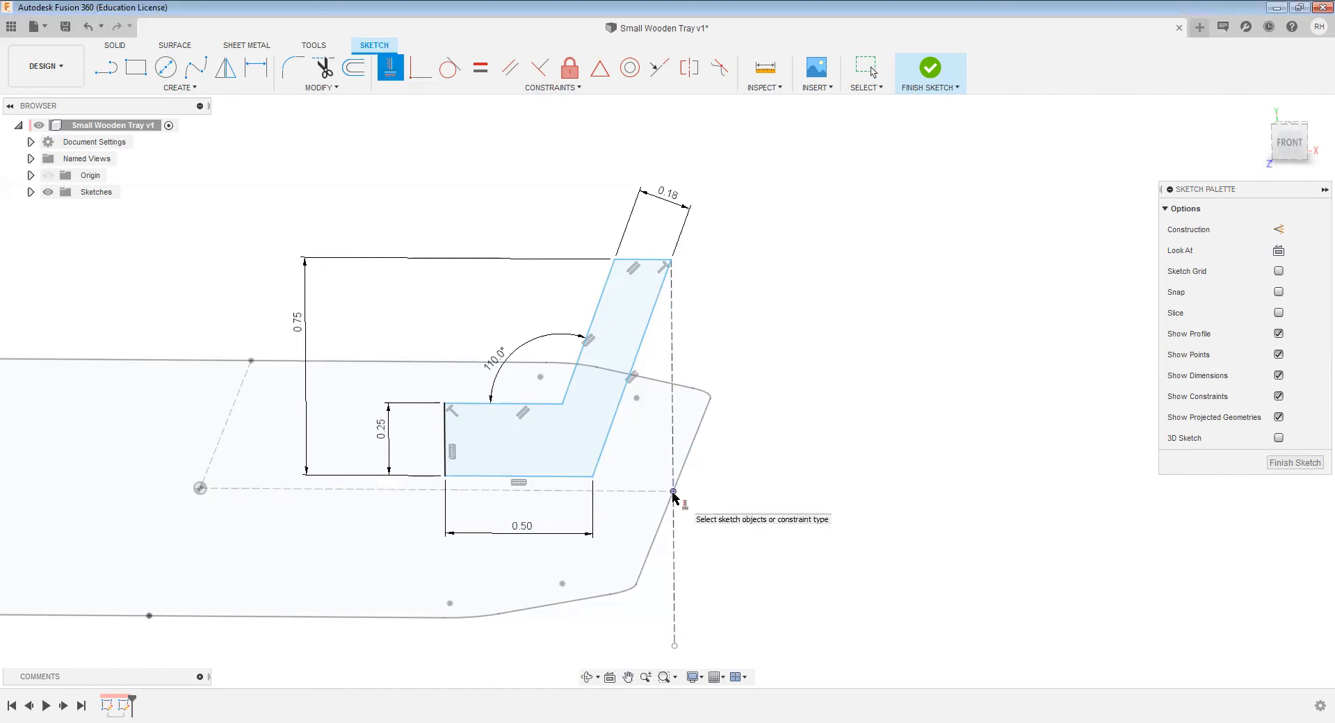
left_click(593, 477)
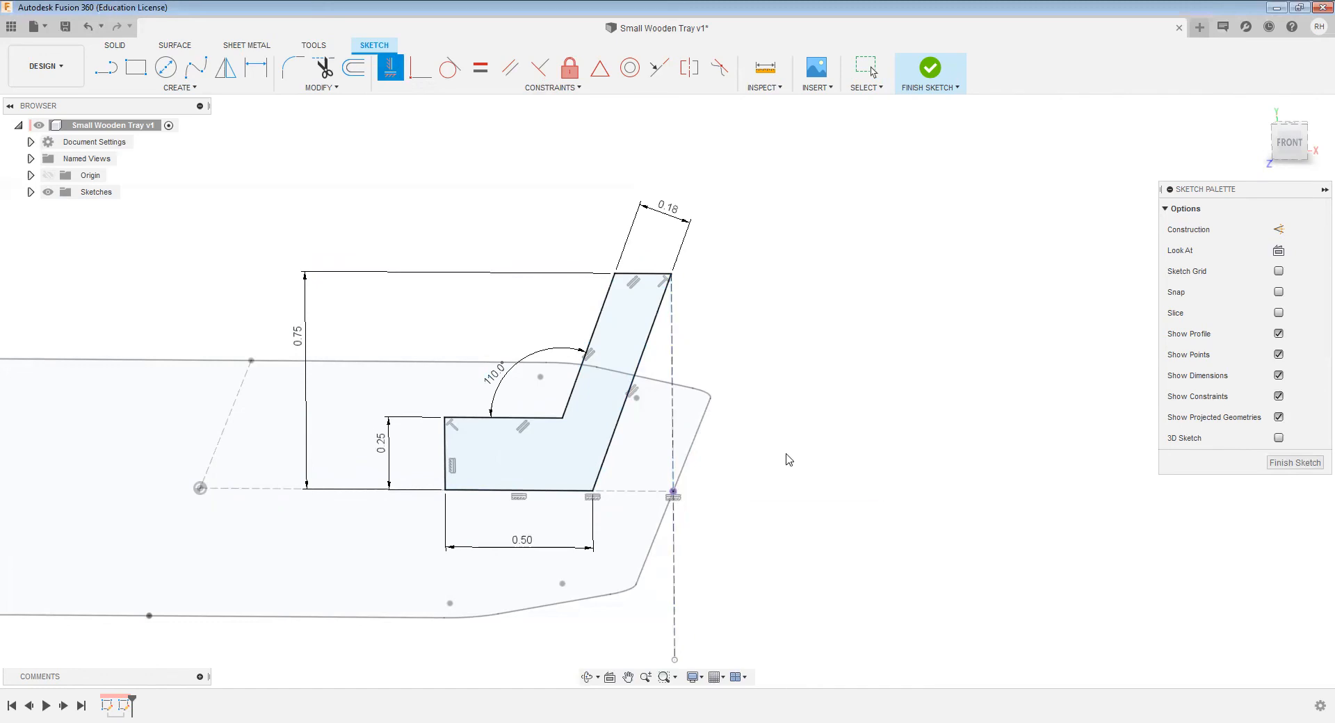
key("Escape")
scroll(827, 381, "down", 3)
middle_click_drag(858, 343, 785, 399, "shift")
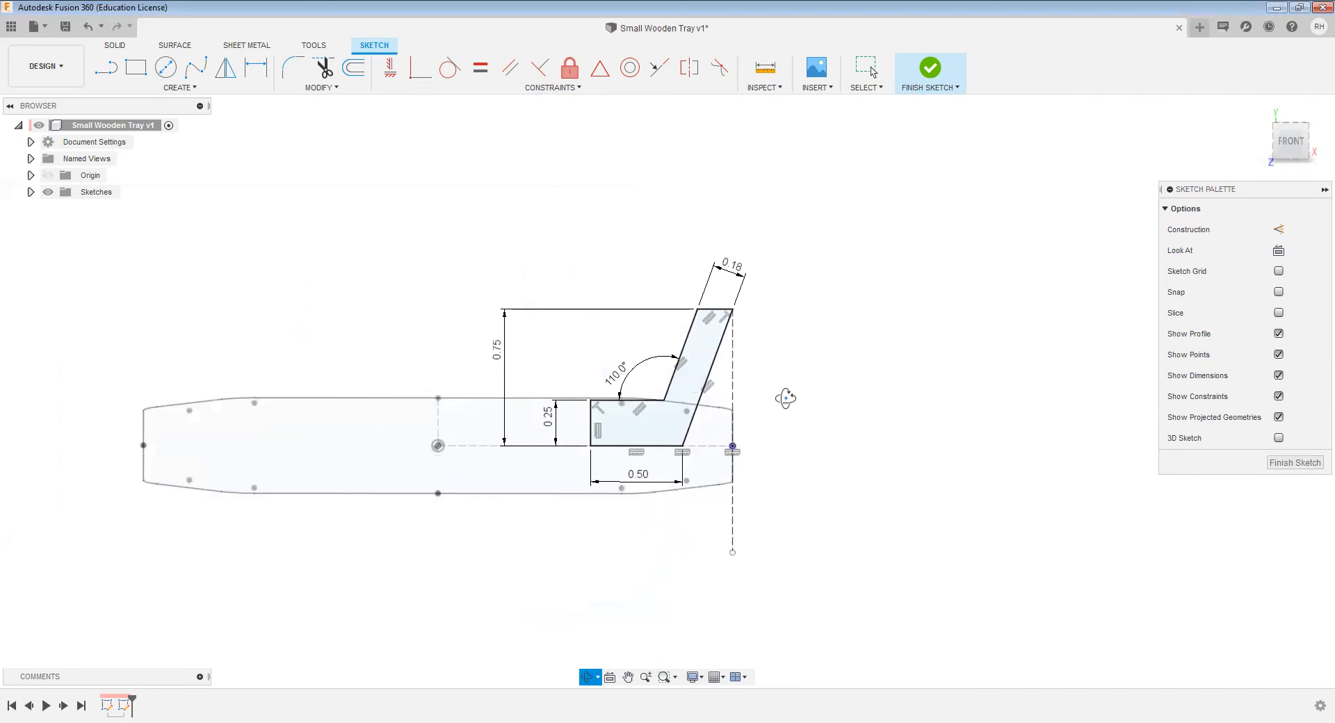
left_click(1292, 137)
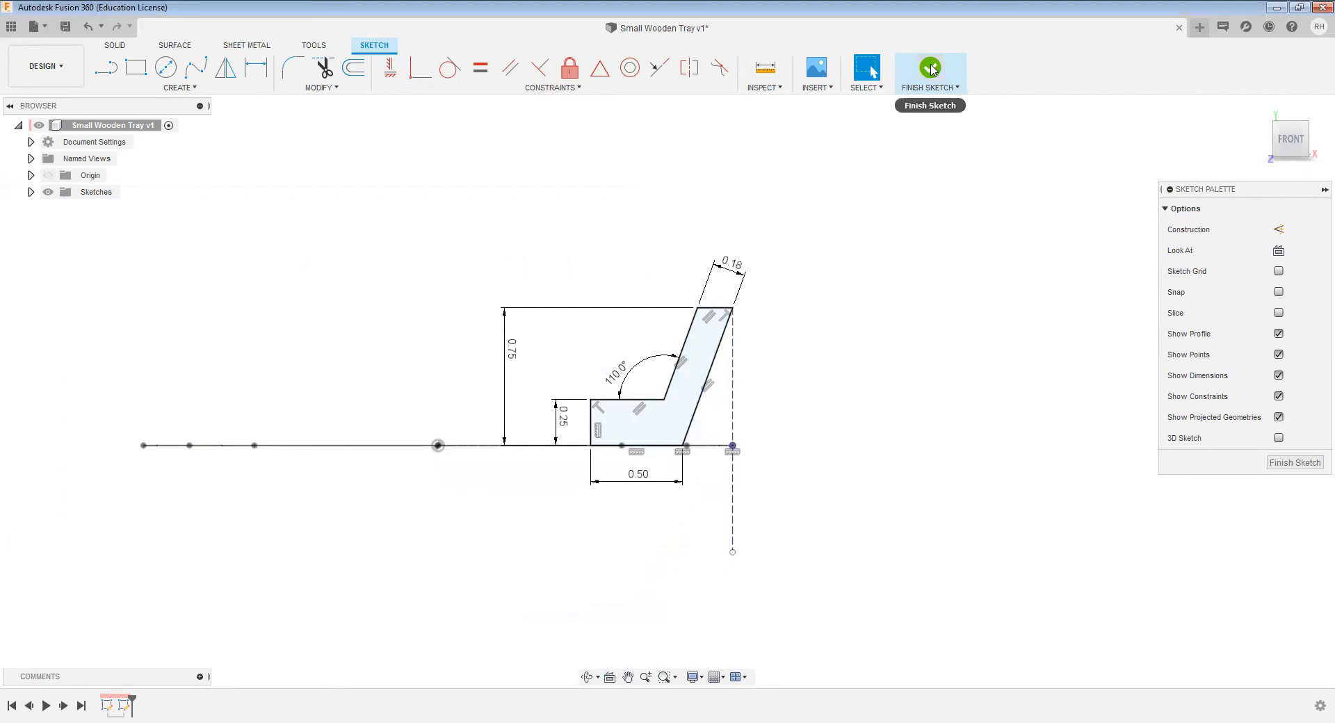
left_click(932, 68)
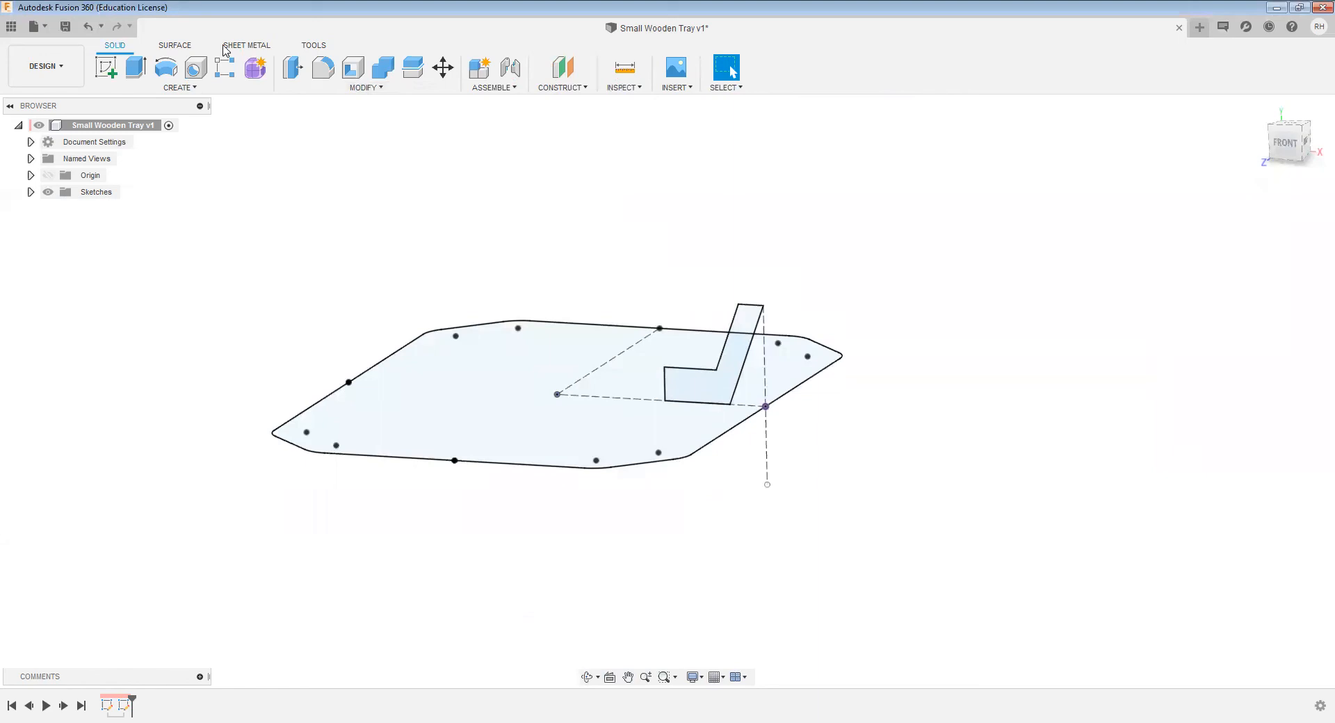
Step: Sweep the slanted-wall cross-section profile perpendicularly along the full closed tray outline as a new body
left_click(182, 88)
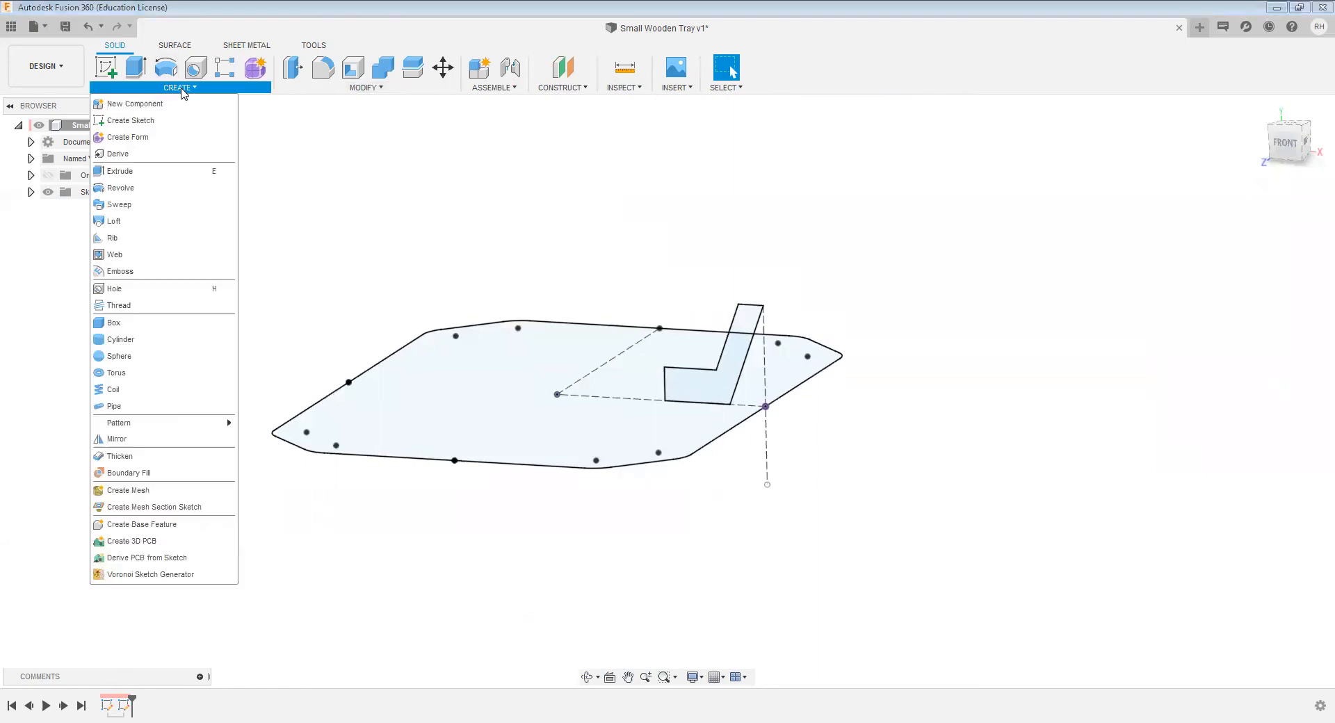
left_click(119, 205)
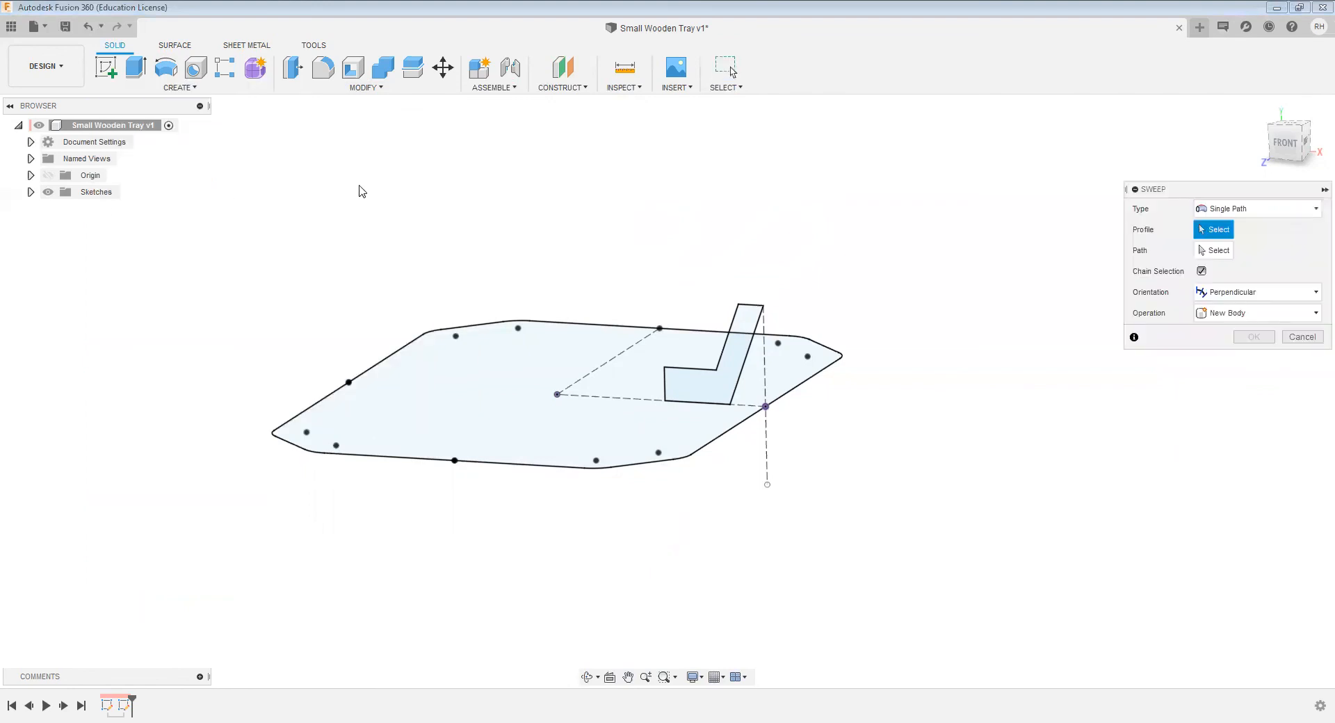
left_click(725, 371)
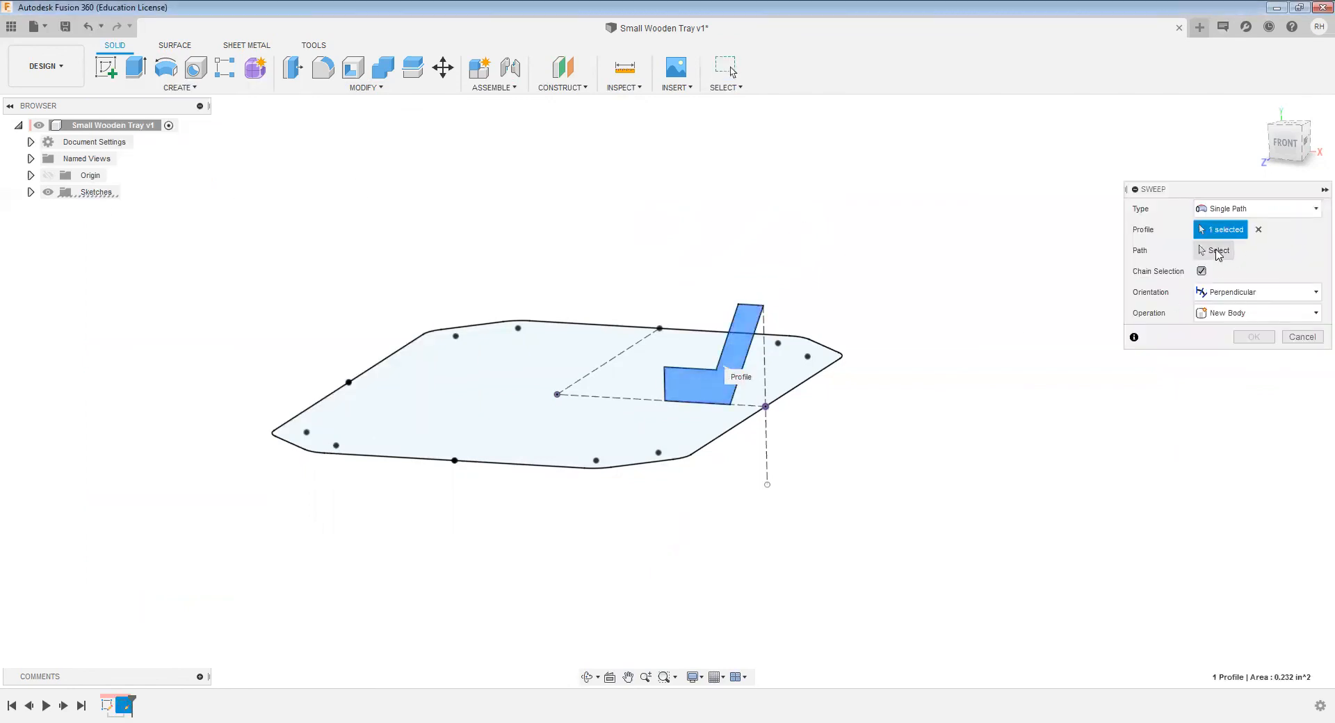
left_click(1217, 252)
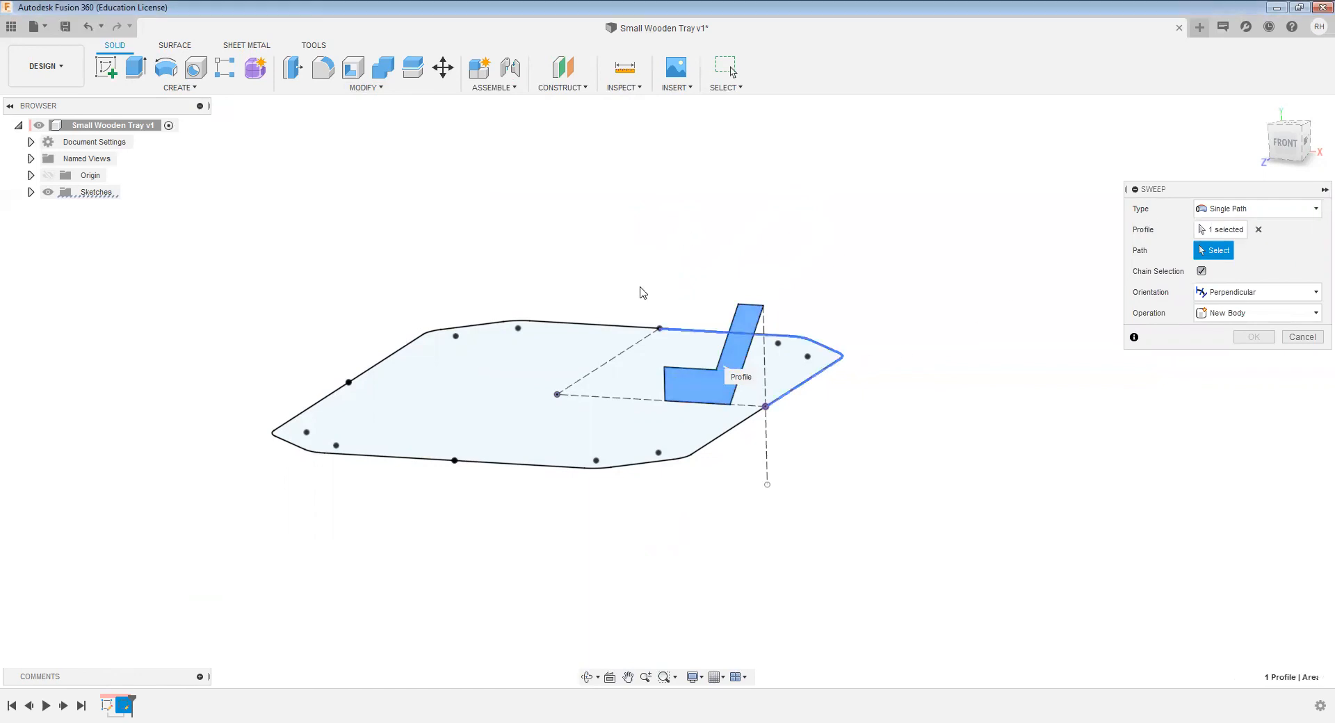
left_click(595, 326)
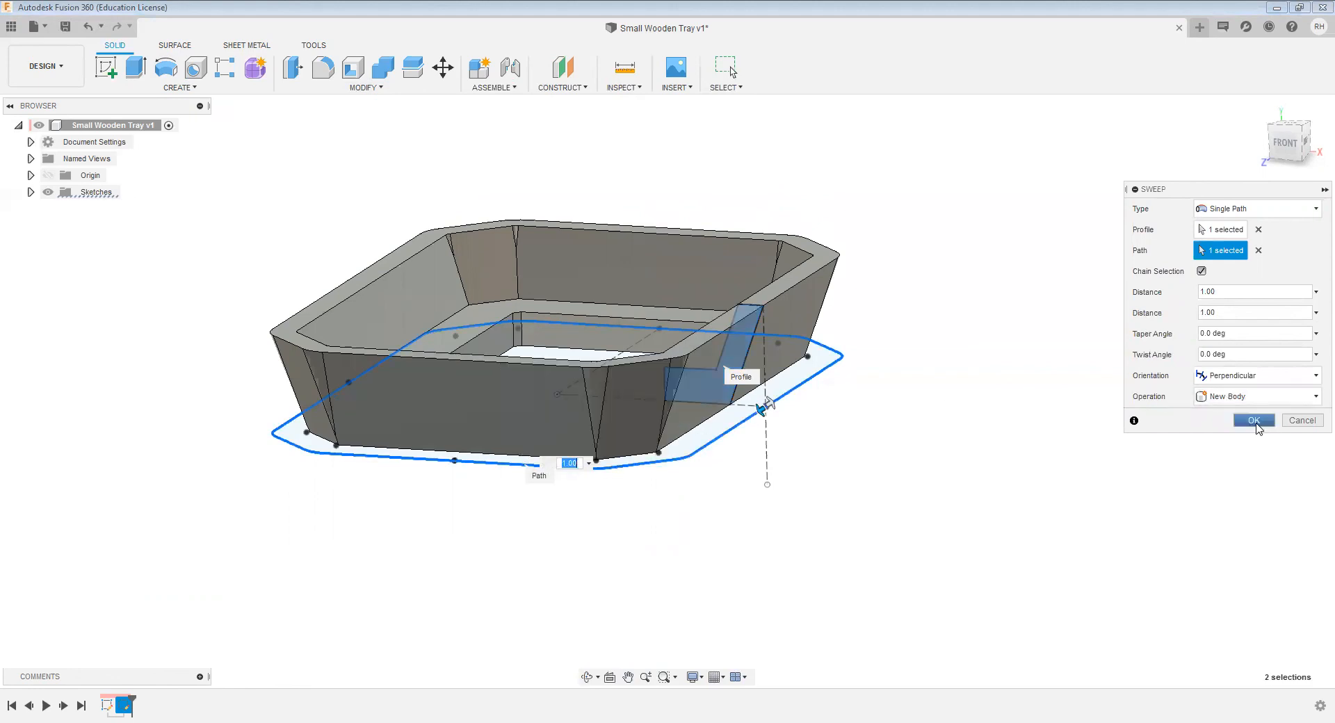
left_click(1254, 420)
Step: Create a sketch on the tray's underside face to capture the central opening as a profile, and finish it
middle_click_drag(882, 369, 891, 378, "shift")
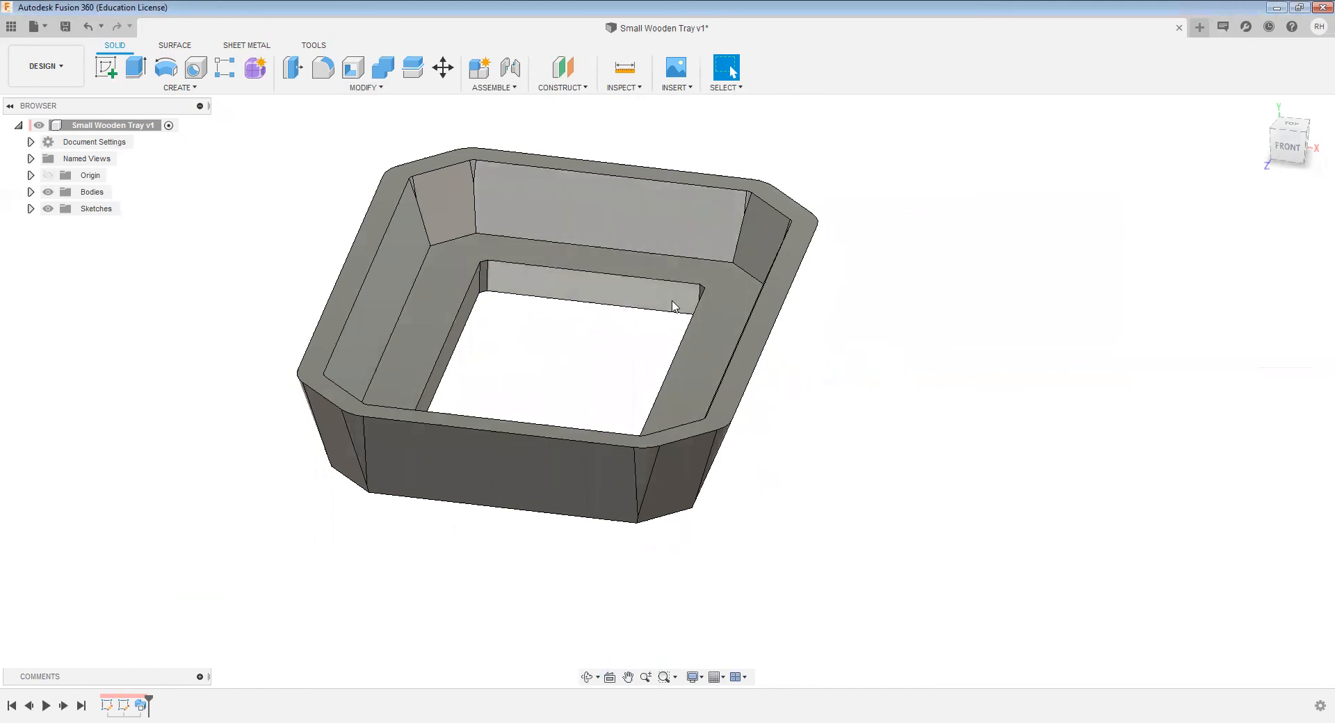
middle_click_drag(719, 351, 721, 261, "shift")
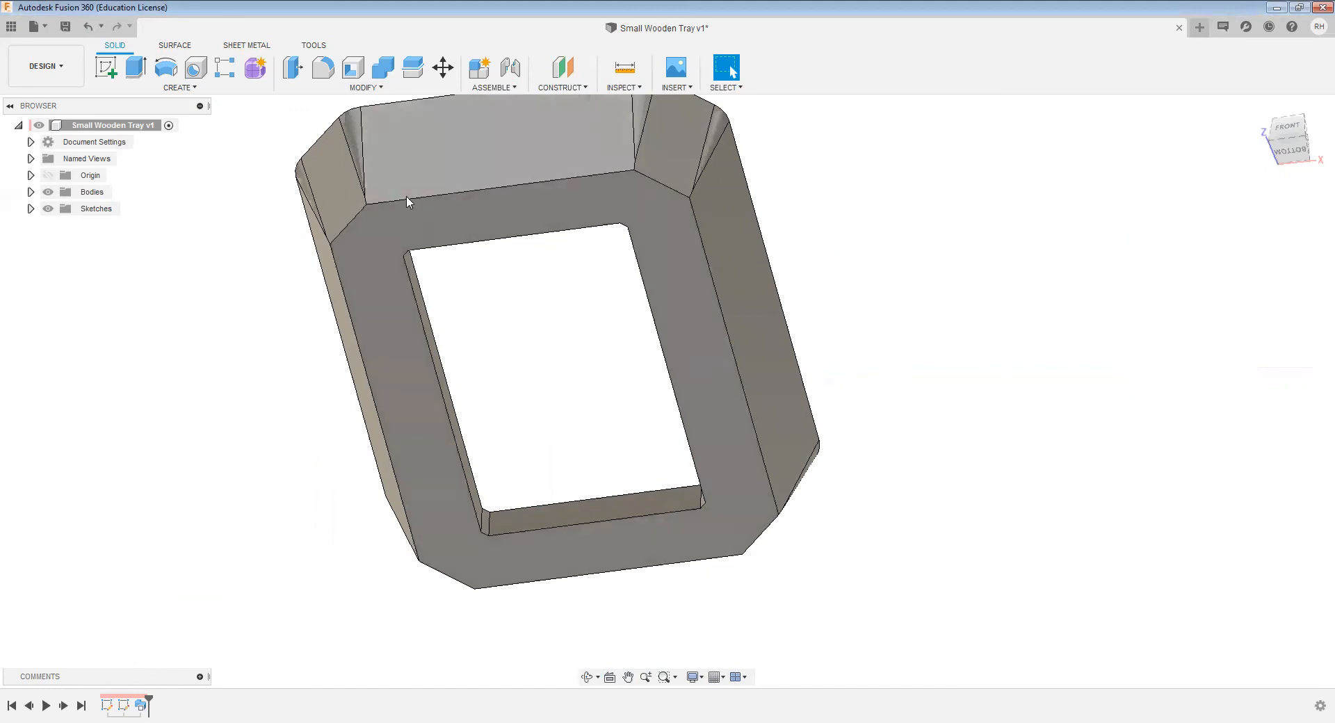
scroll(709, 200, "down", 1)
scroll(709, 204, "down", 1)
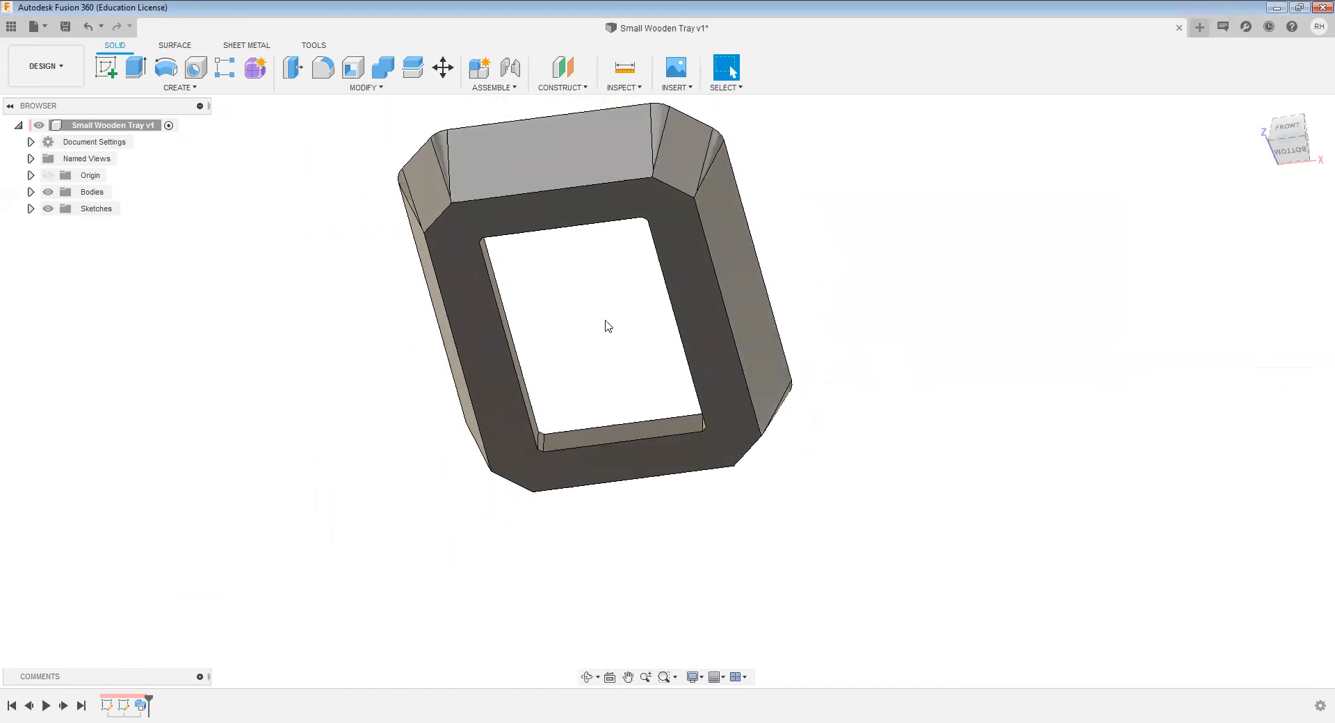
middle_click_drag(601, 341, 603, 317, "shift")
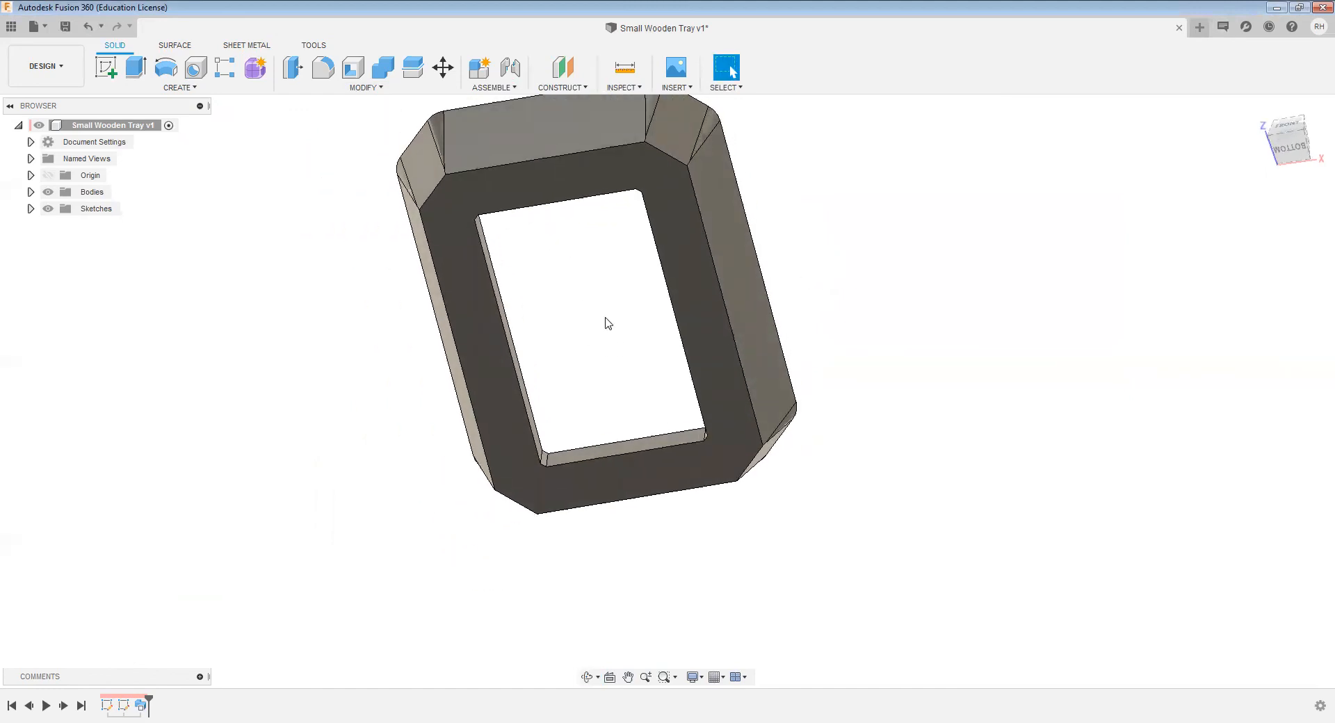
left_click(551, 182)
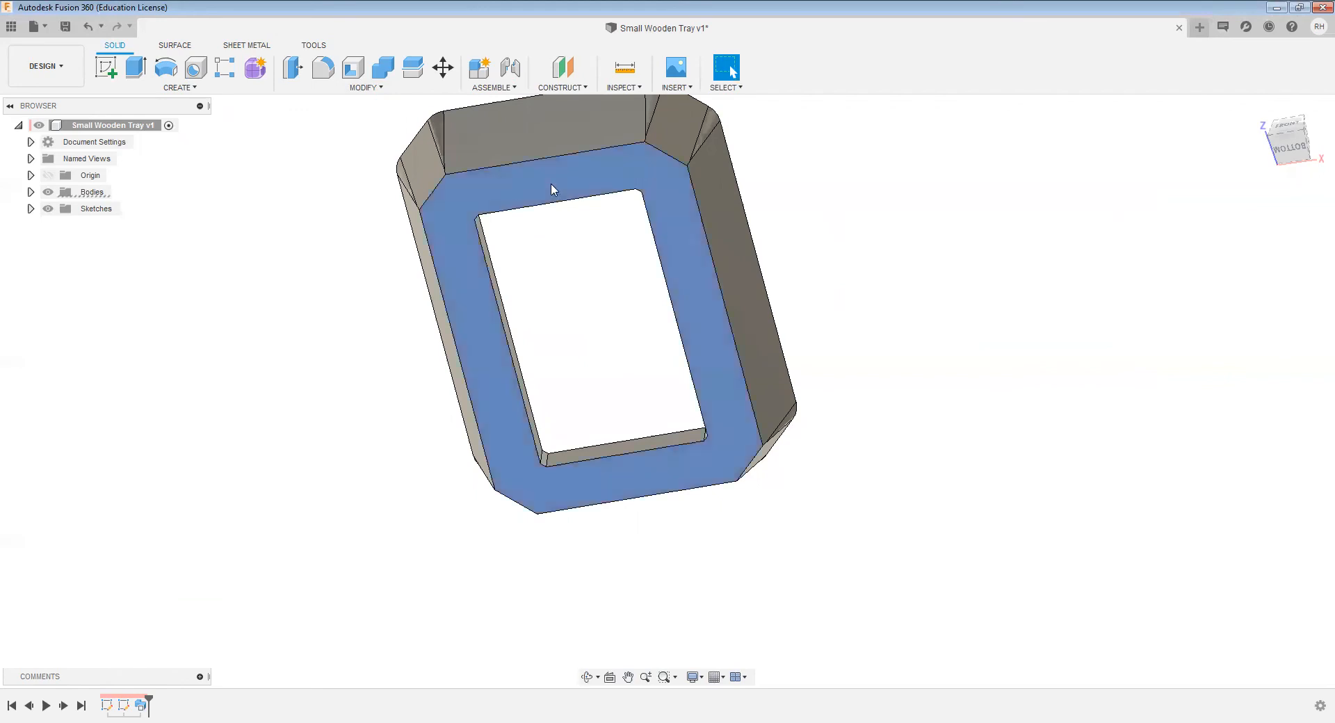
left_click(566, 290)
left_click(547, 185)
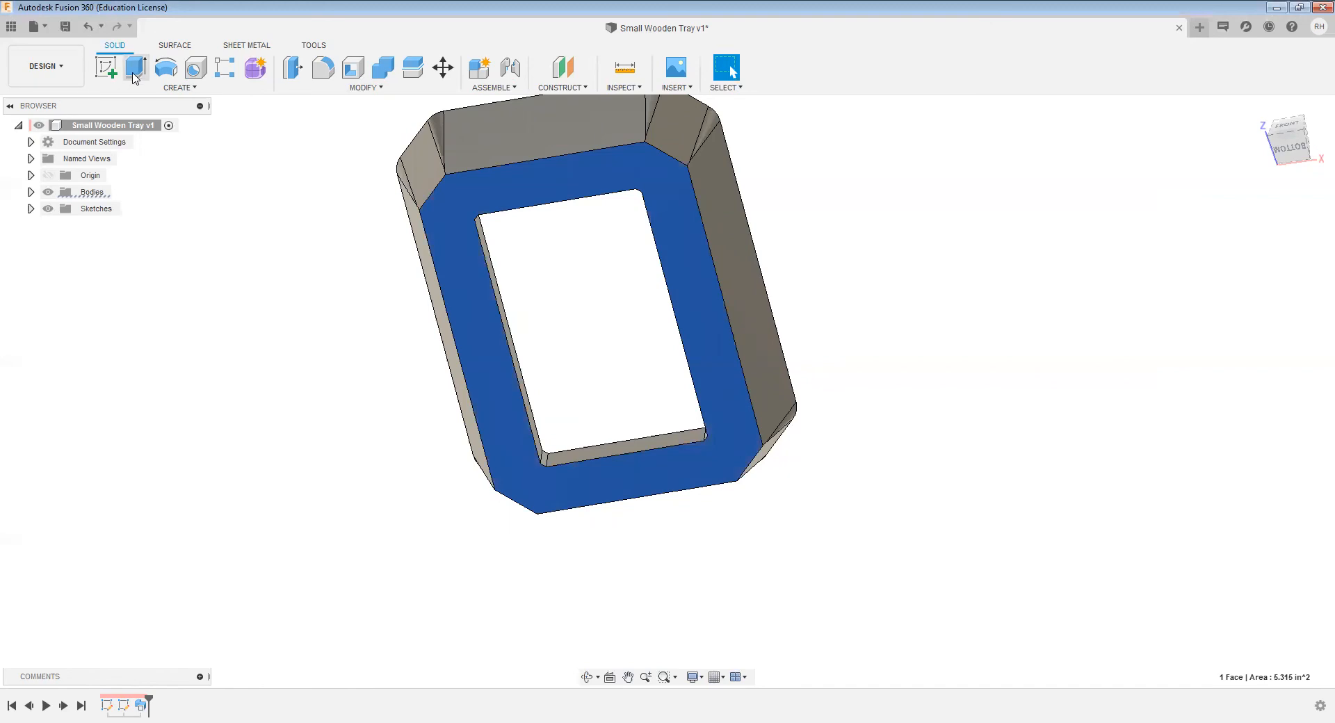
left_click(105, 70)
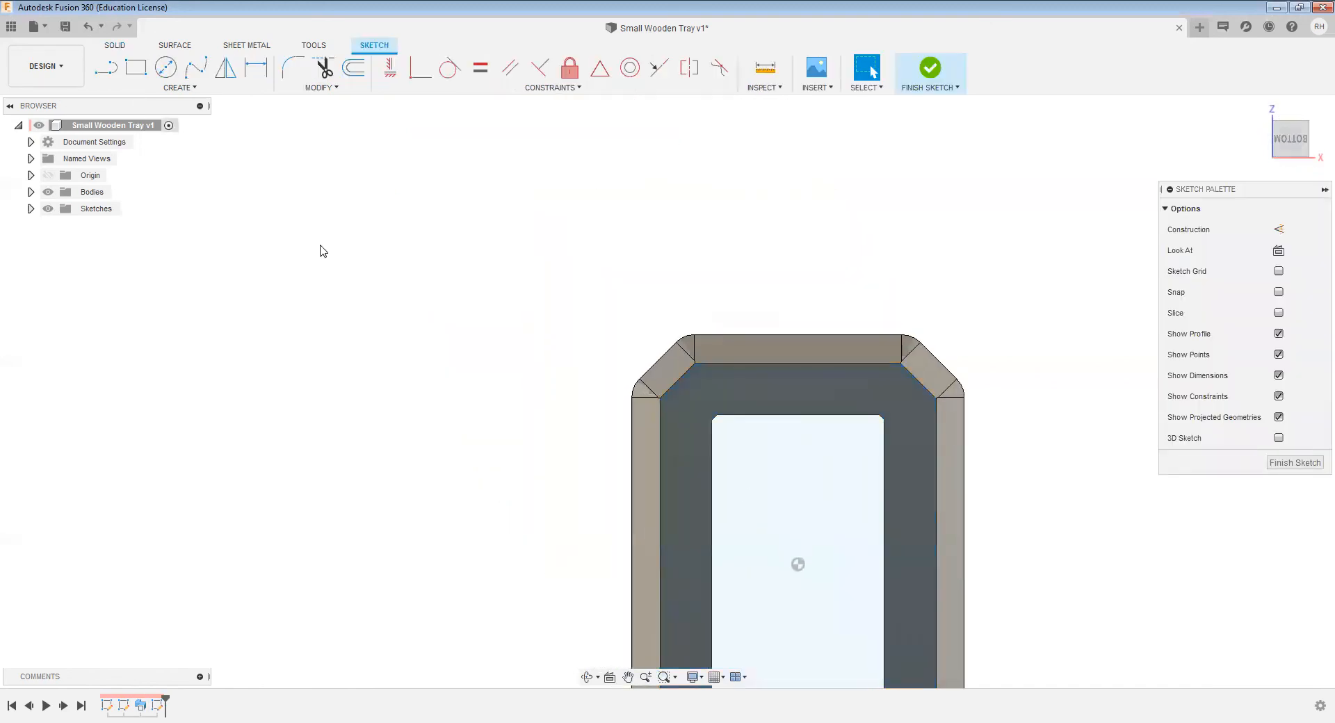
left_click(933, 69)
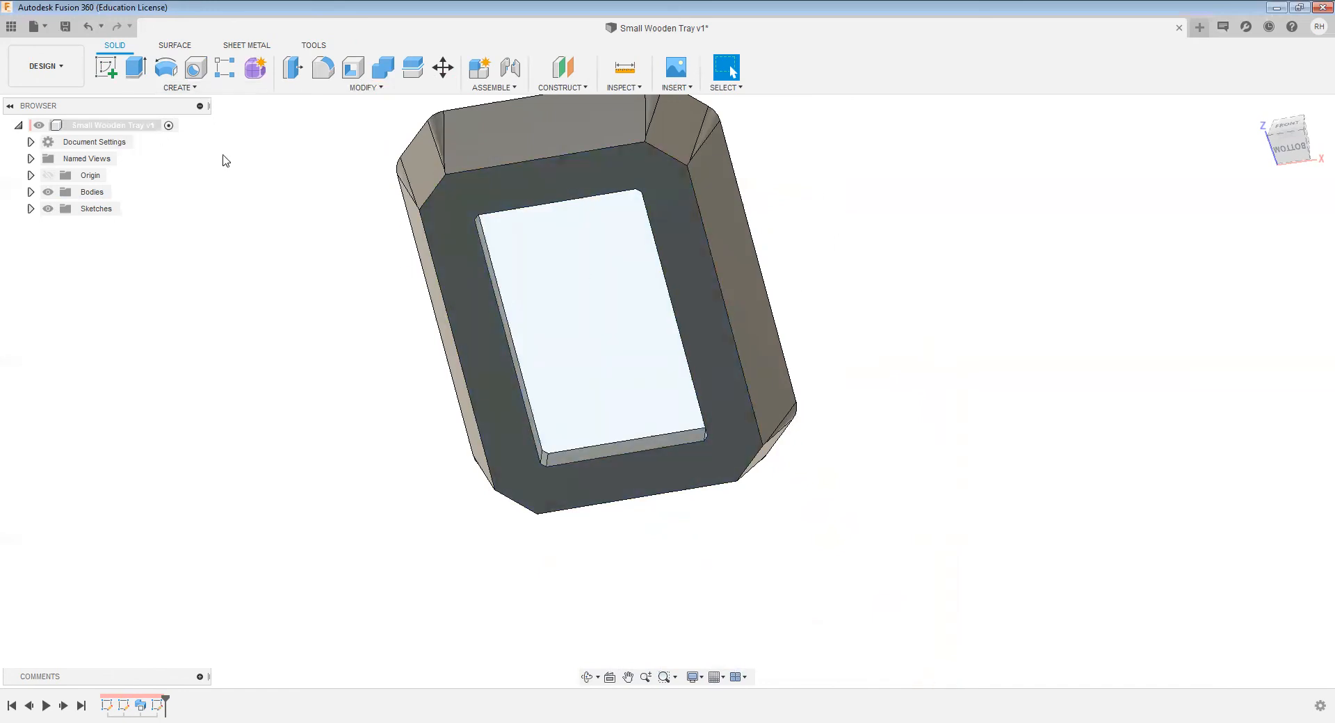
Step: Extrude the opening's profile from the underside to the tray's inner floor face, joining it to the body
left_click(30, 209)
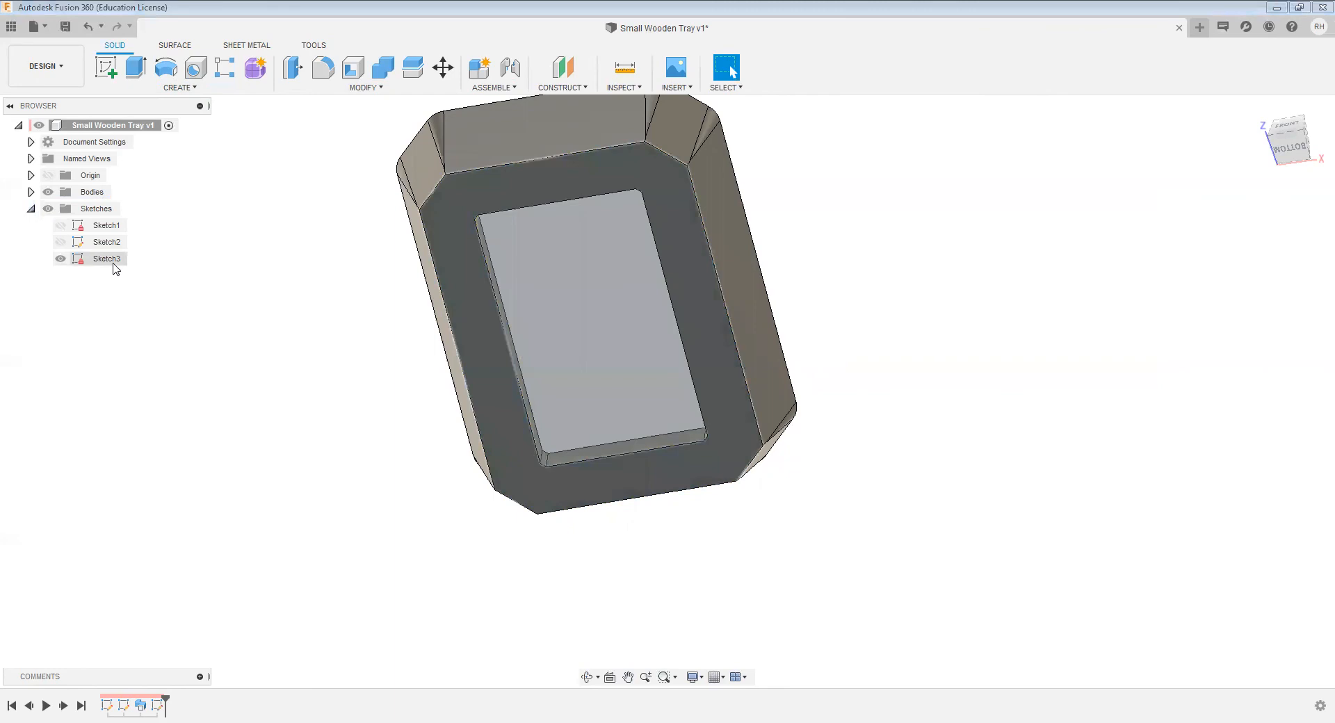
left_click(513, 306)
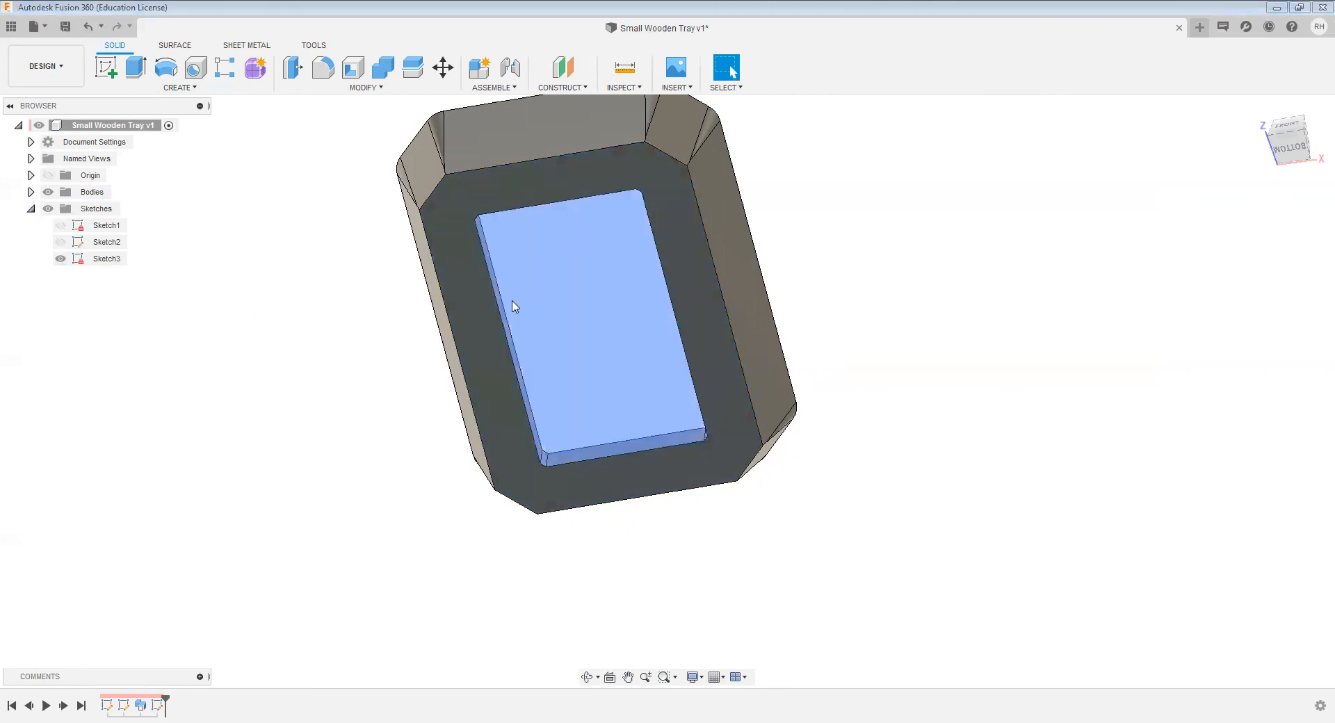
left_click(321, 303)
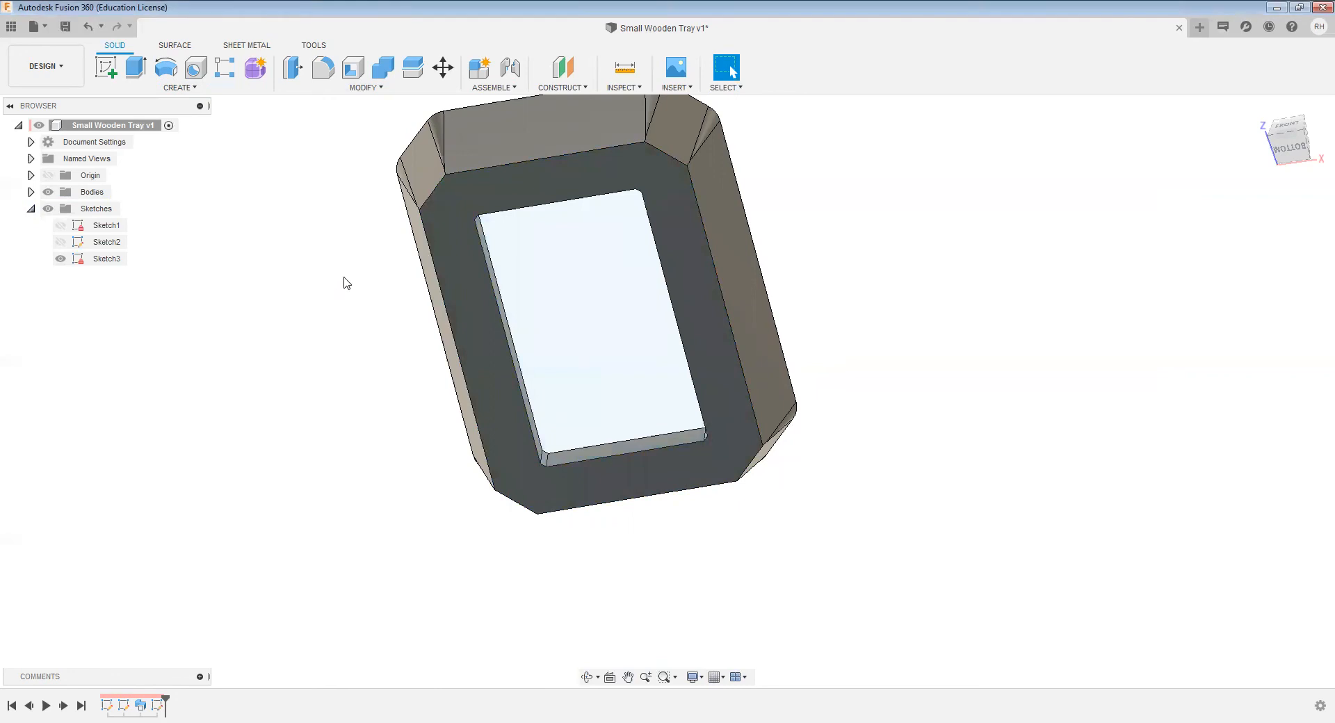
left_click(141, 71)
left_click(577, 295)
middle_click_drag(629, 221, 625, 258, "shift")
left_click(1286, 271)
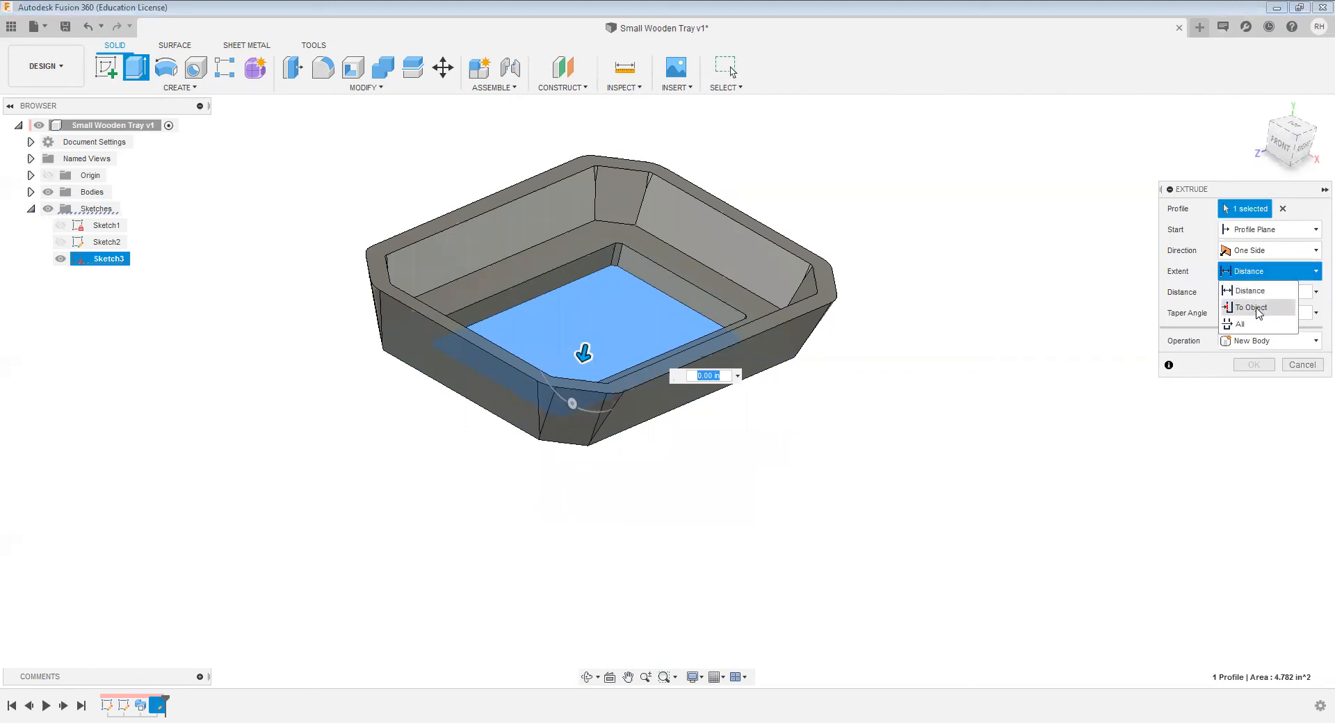
left_click(1252, 308)
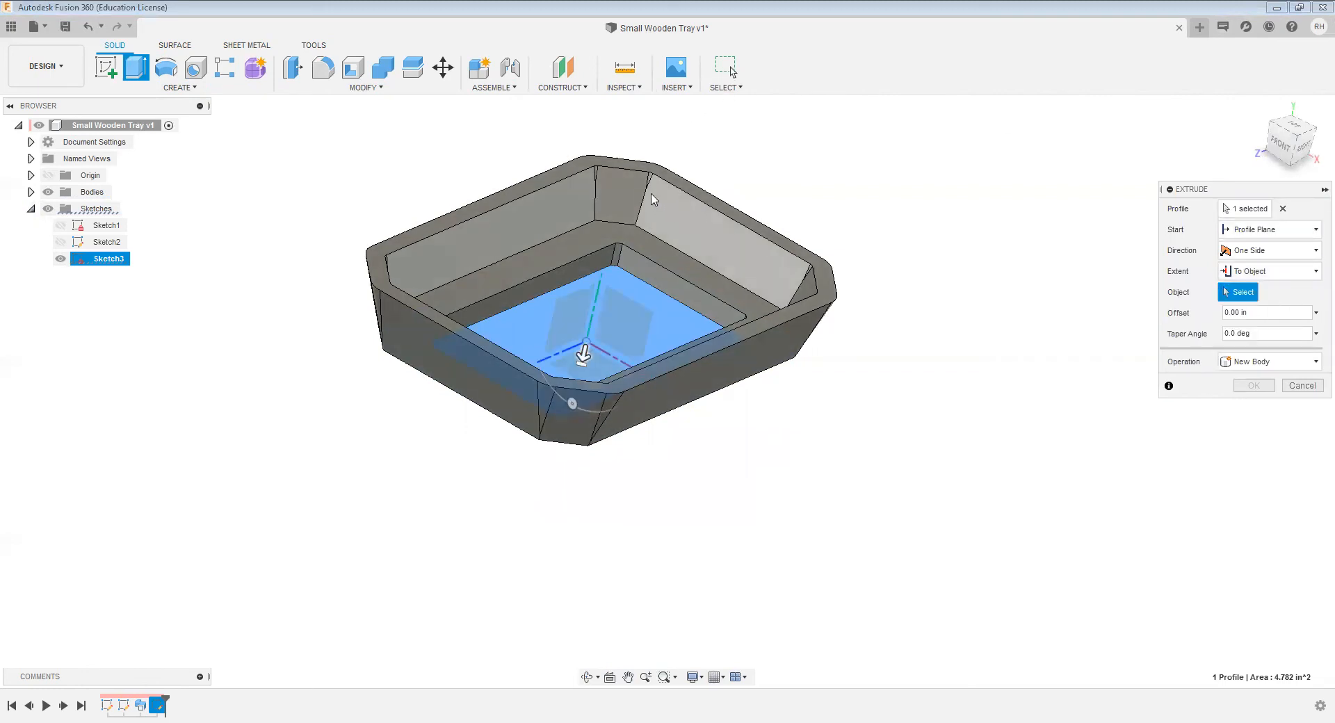
left_click(583, 247)
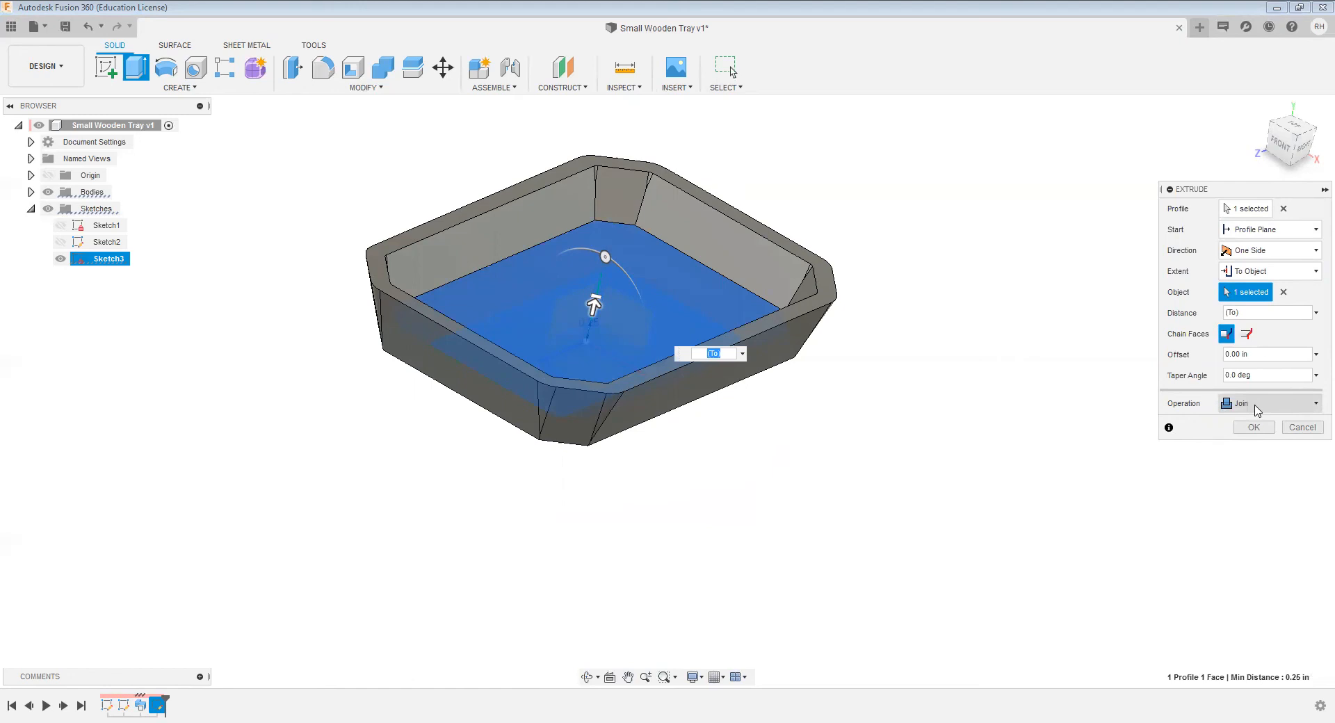
left_click(1257, 407)
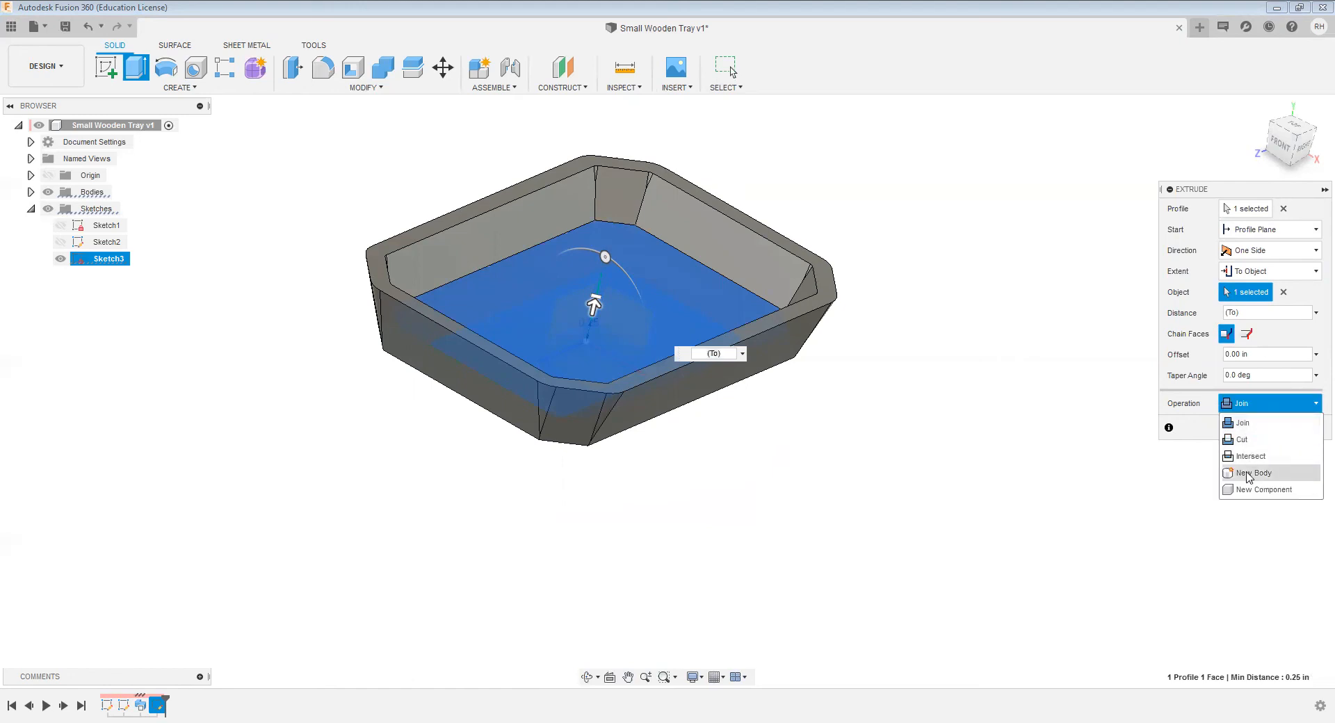
left_click(1250, 425)
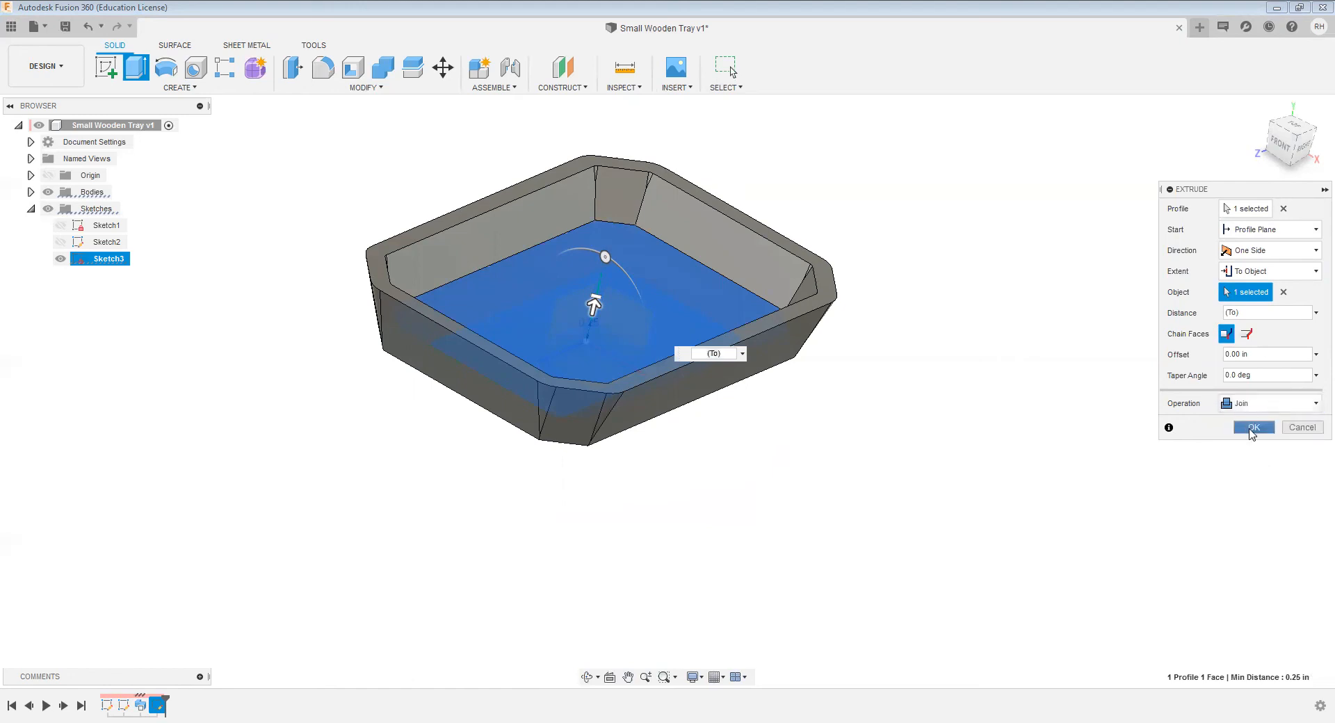
left_click(1255, 427)
Step: Fillet the tray's inner top rim and the edges of its bottom face with a 0.03 in radius
mouse_move(723, 416)
middle_mouse_down("shift")
mouse_move(703, 429)
mouse_move(679, 392)
mouse_move(739, 382)
mouse_move(766, 354)
mouse_move(712, 420)
middle_mouse_up("shift")
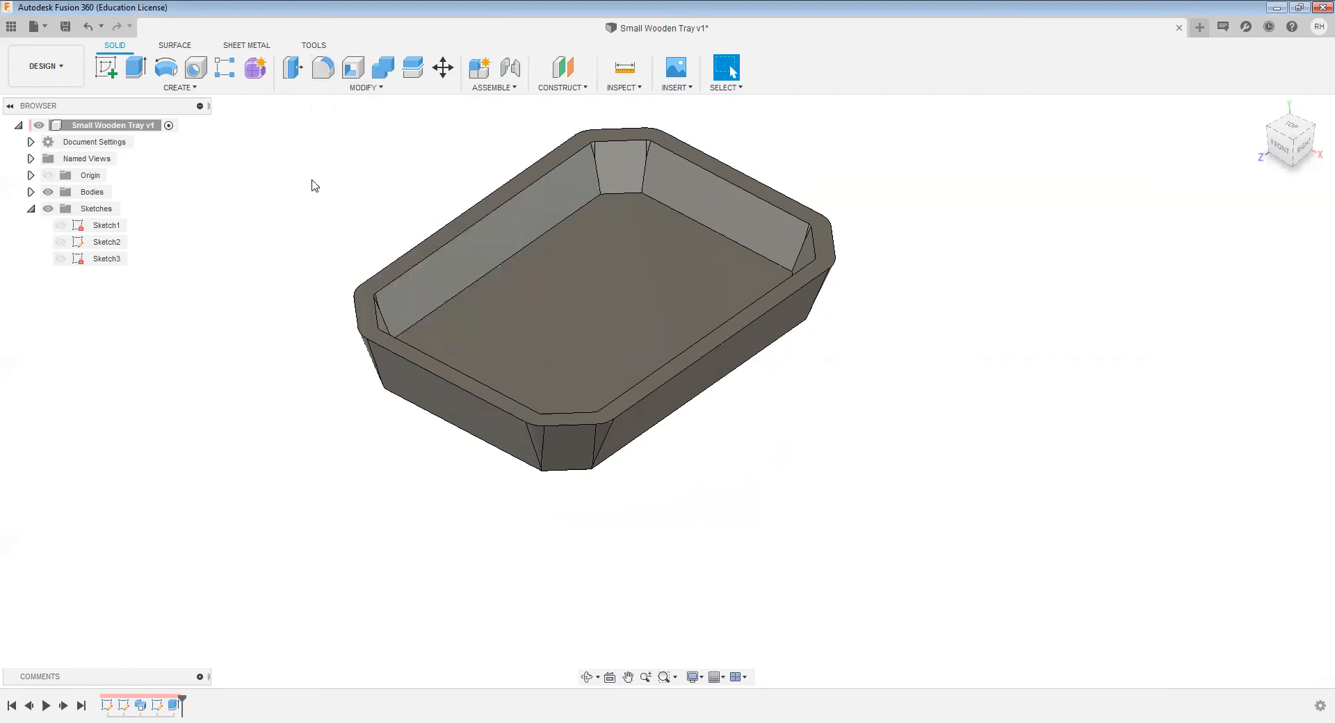
key("f")
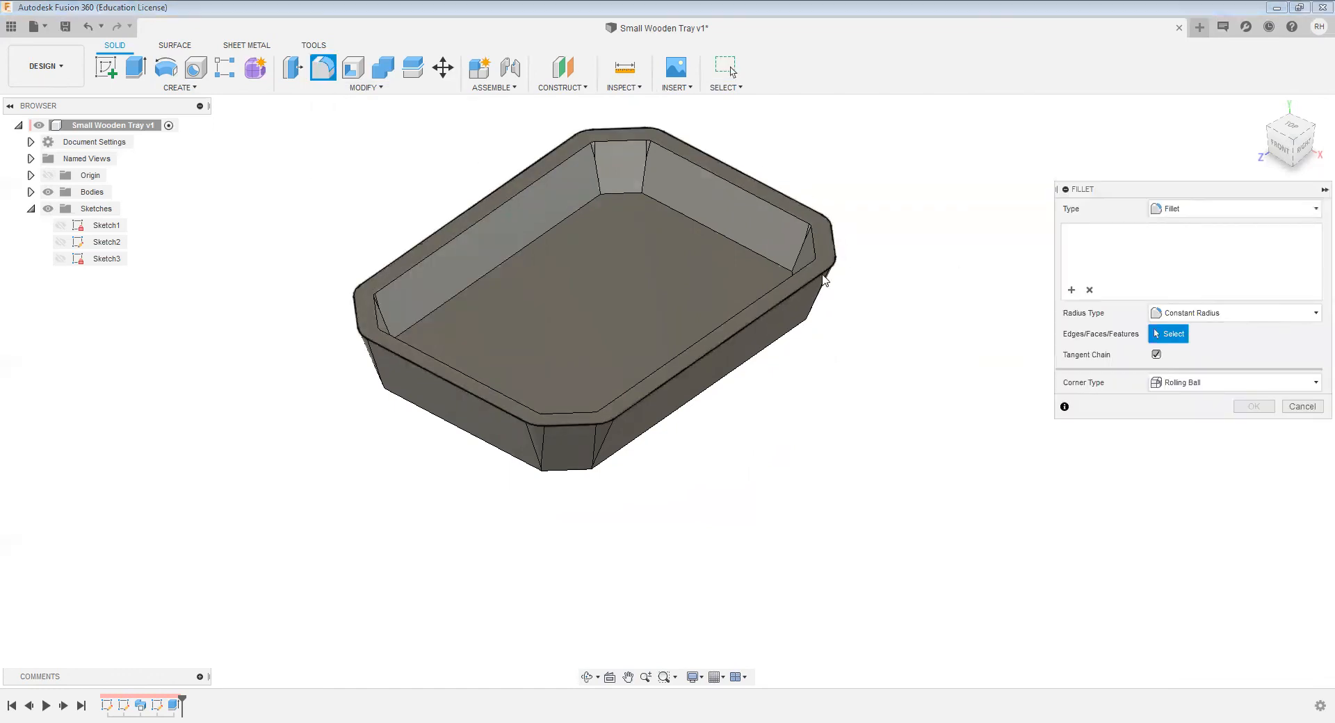
left_click(812, 244)
middle_click_drag(774, 381, 771, 285, "shift")
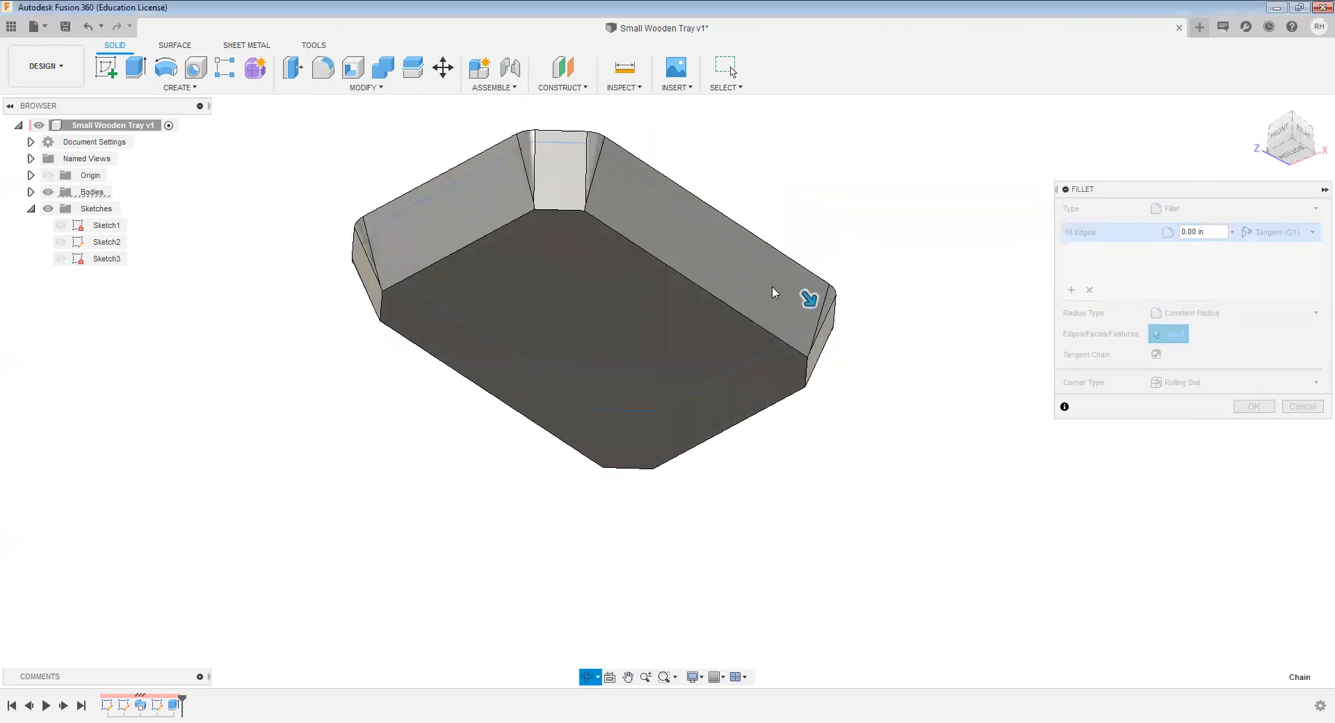
left_click(728, 306)
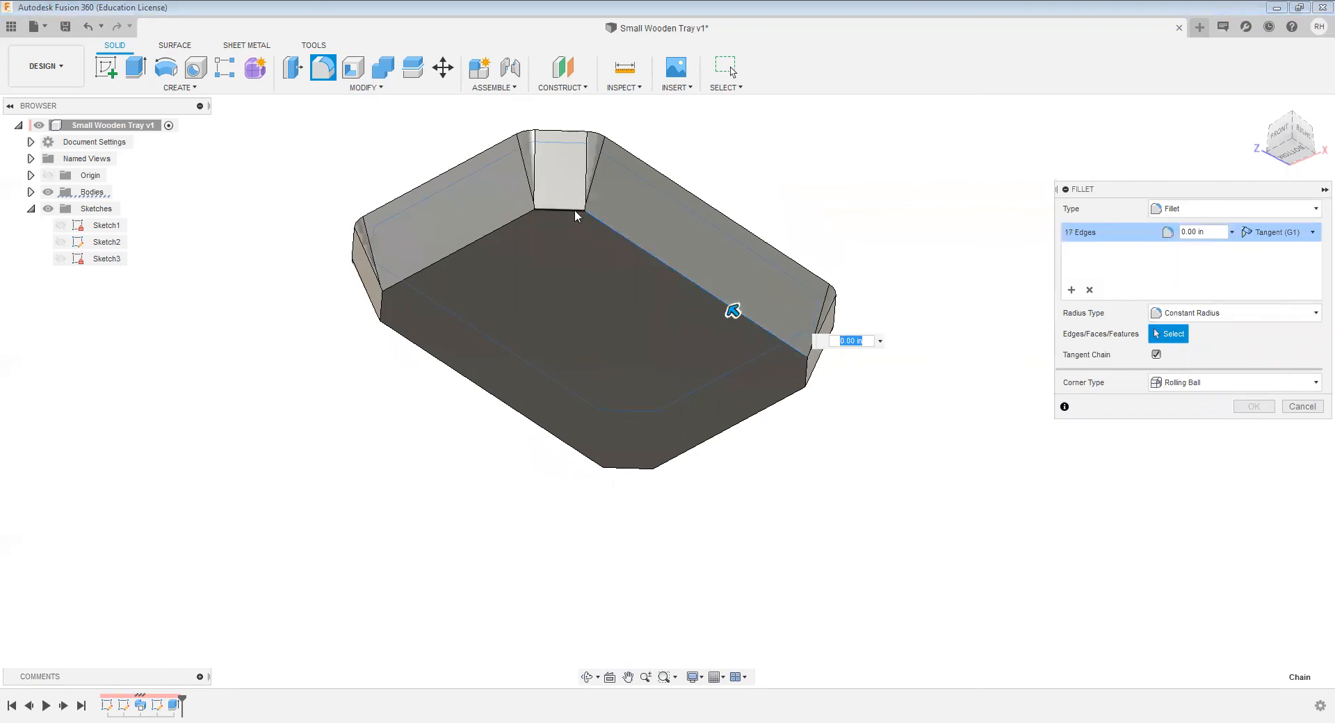
left_click(585, 262)
key("BackSpace")
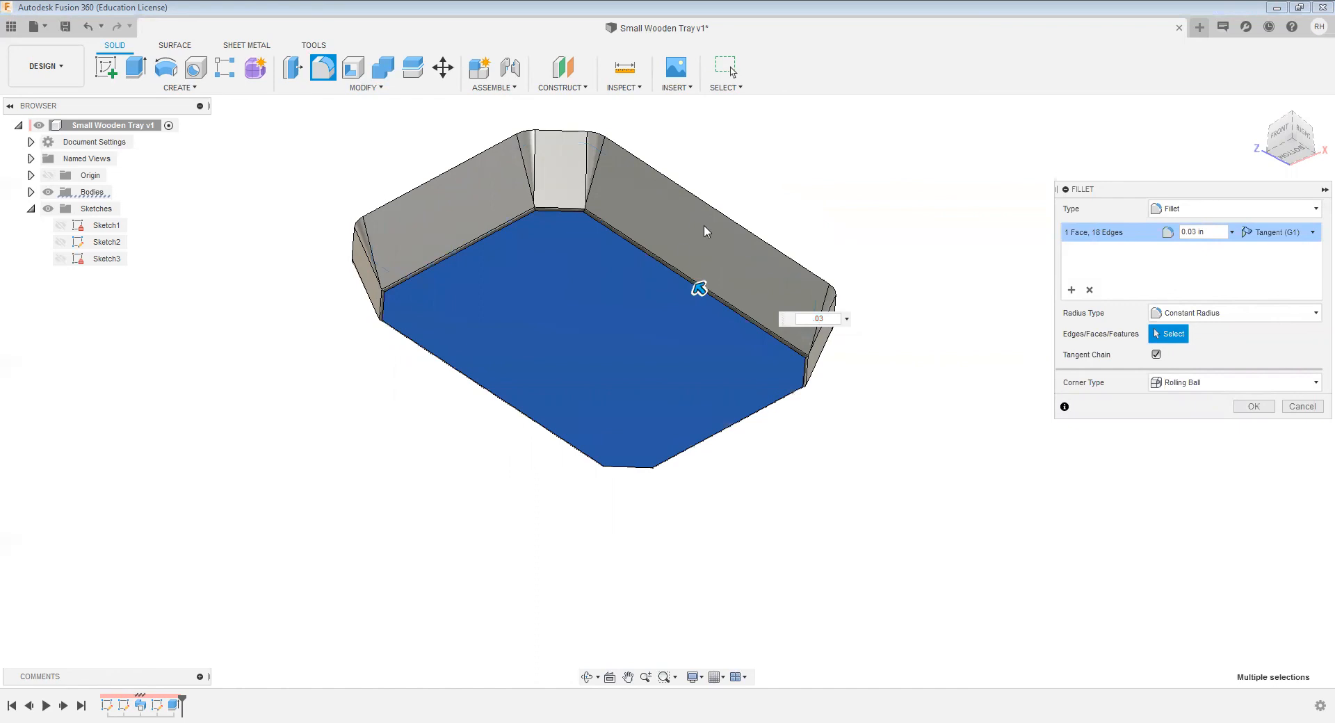
left_click_drag(704, 227, 707, 292, "shift")
middle_click_drag(708, 292, 708, 294, "shift")
scroll(839, 296, "up", 4)
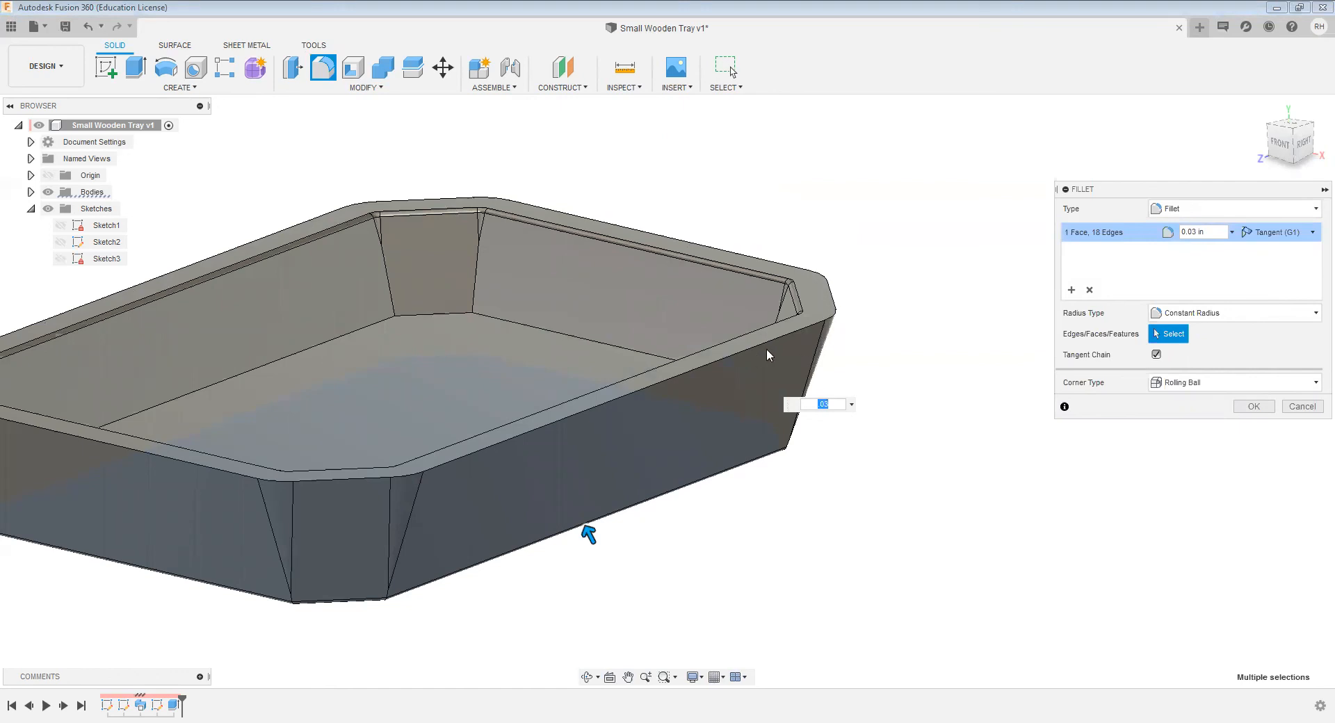
scroll(850, 249, "down", 2)
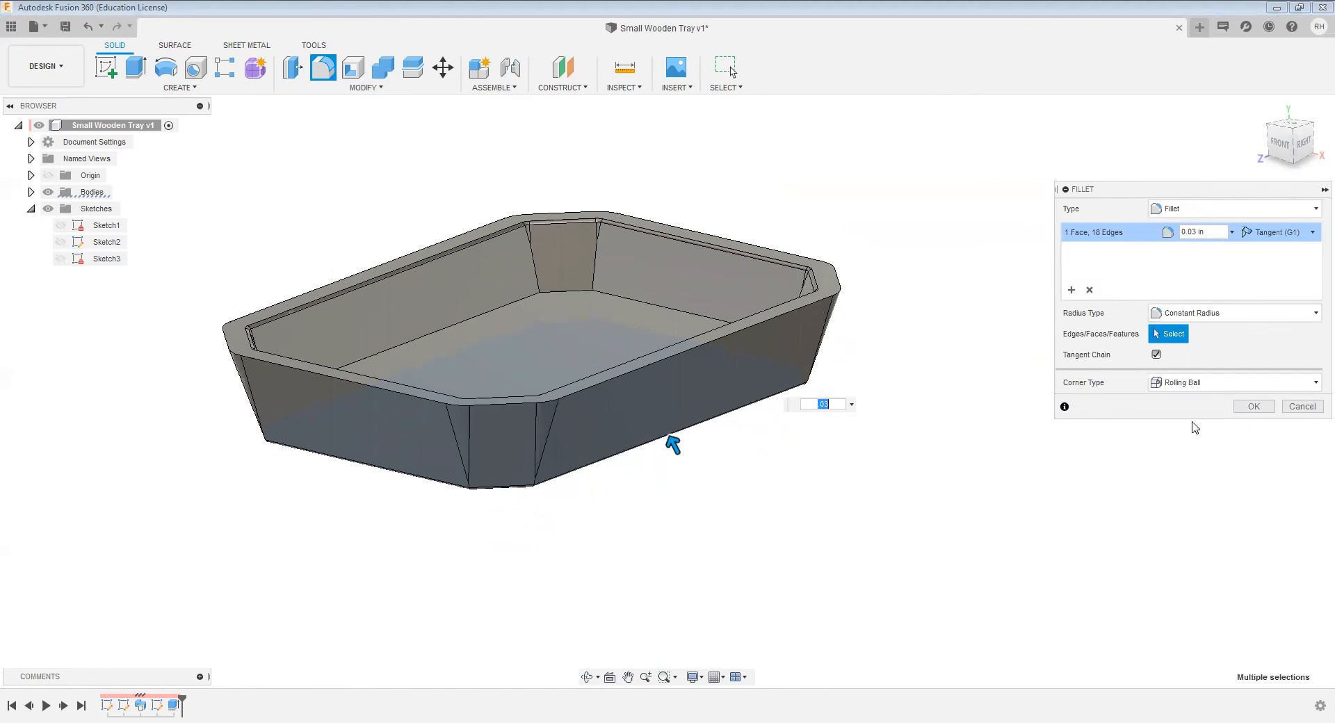
left_click(1255, 406)
Step: Save the tray design as a new version
middle_click_drag(1029, 319, 998, 349, "shift")
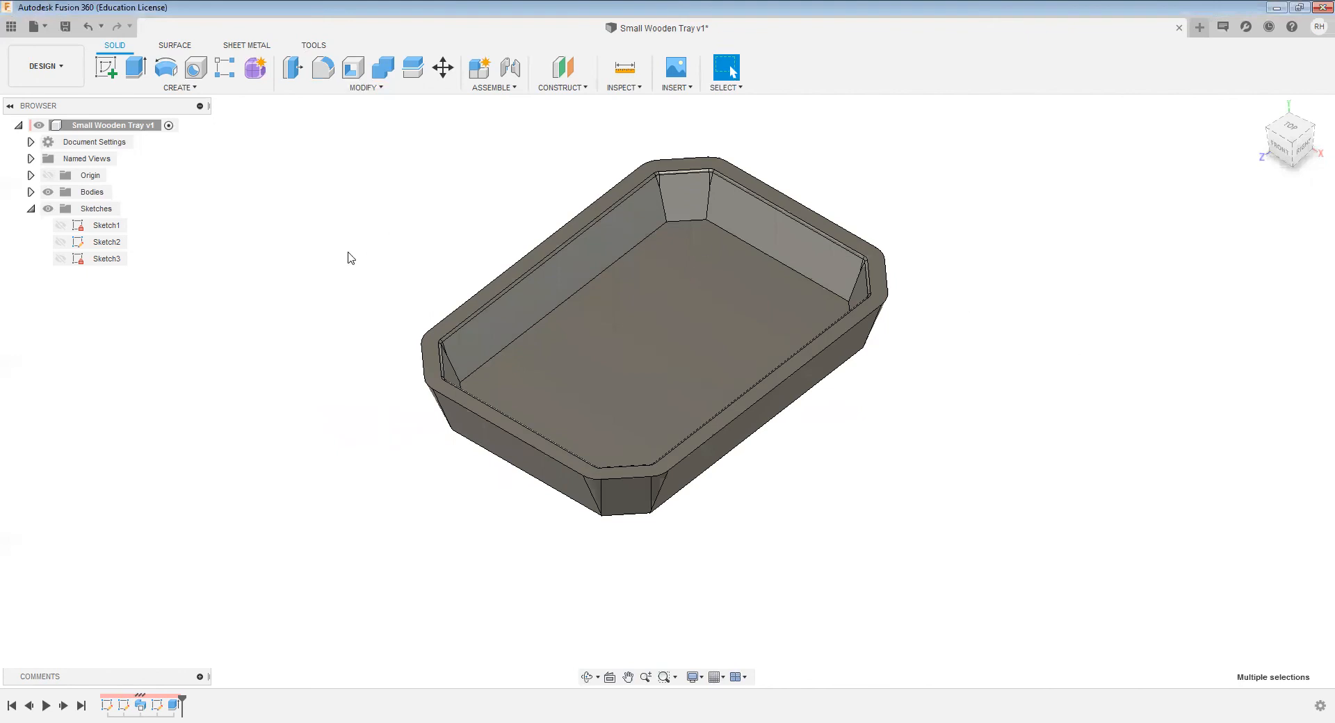
left_click(66, 30)
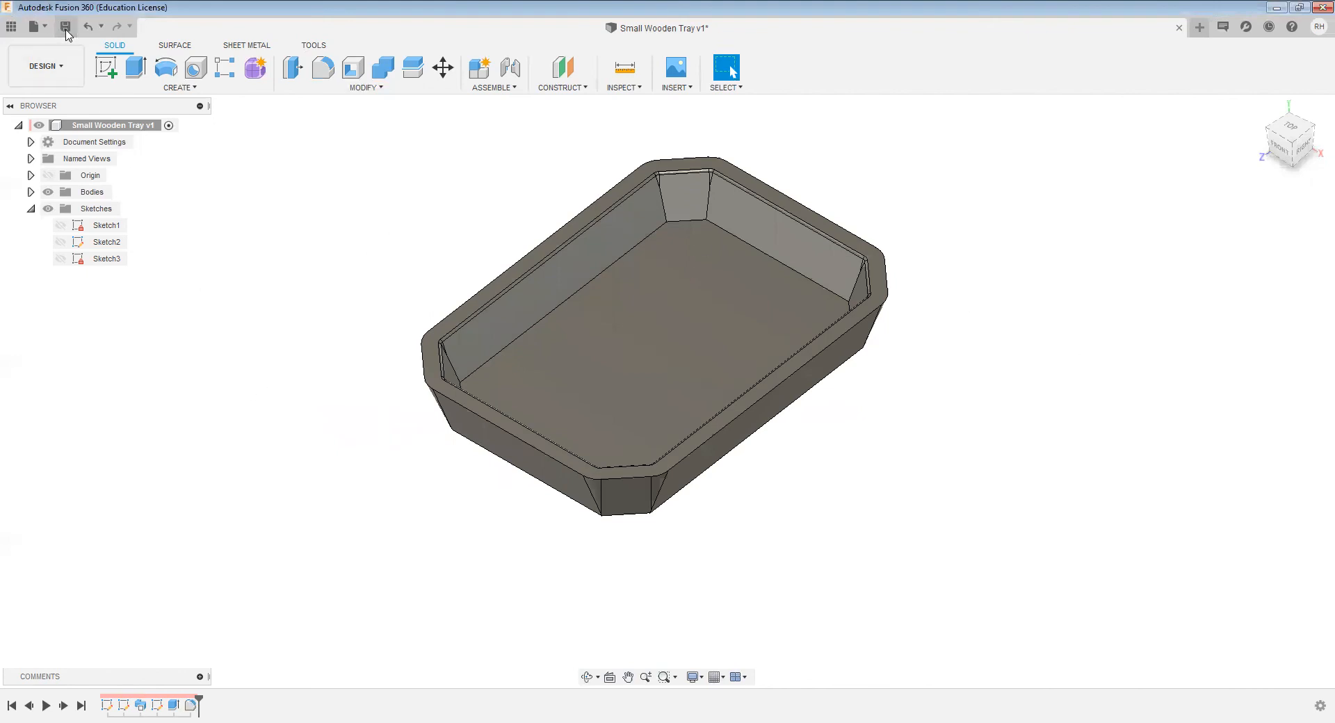
left_click(664, 392)
Step: Switch to the Manufacture workspace and create a new milling setup for the tray
middle_click_drag(668, 390, 695, 379, "shift")
left_click(1302, 136)
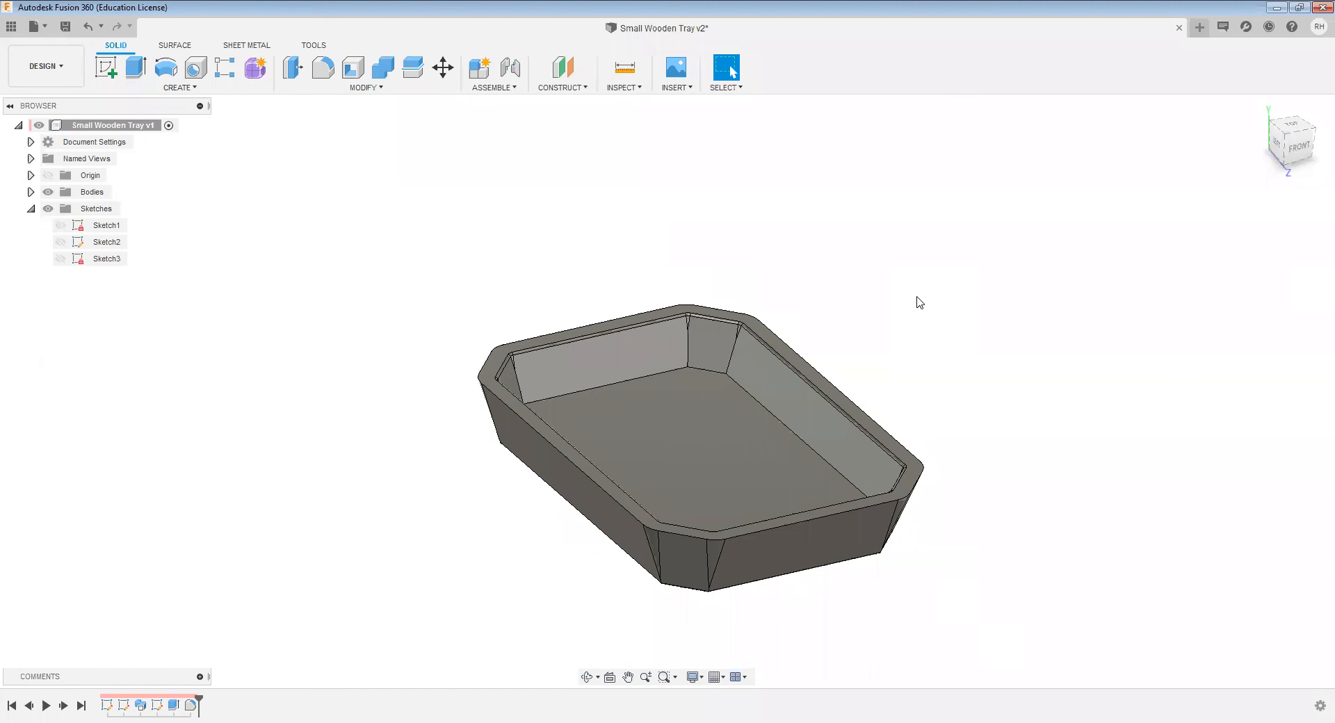
left_click(57, 77)
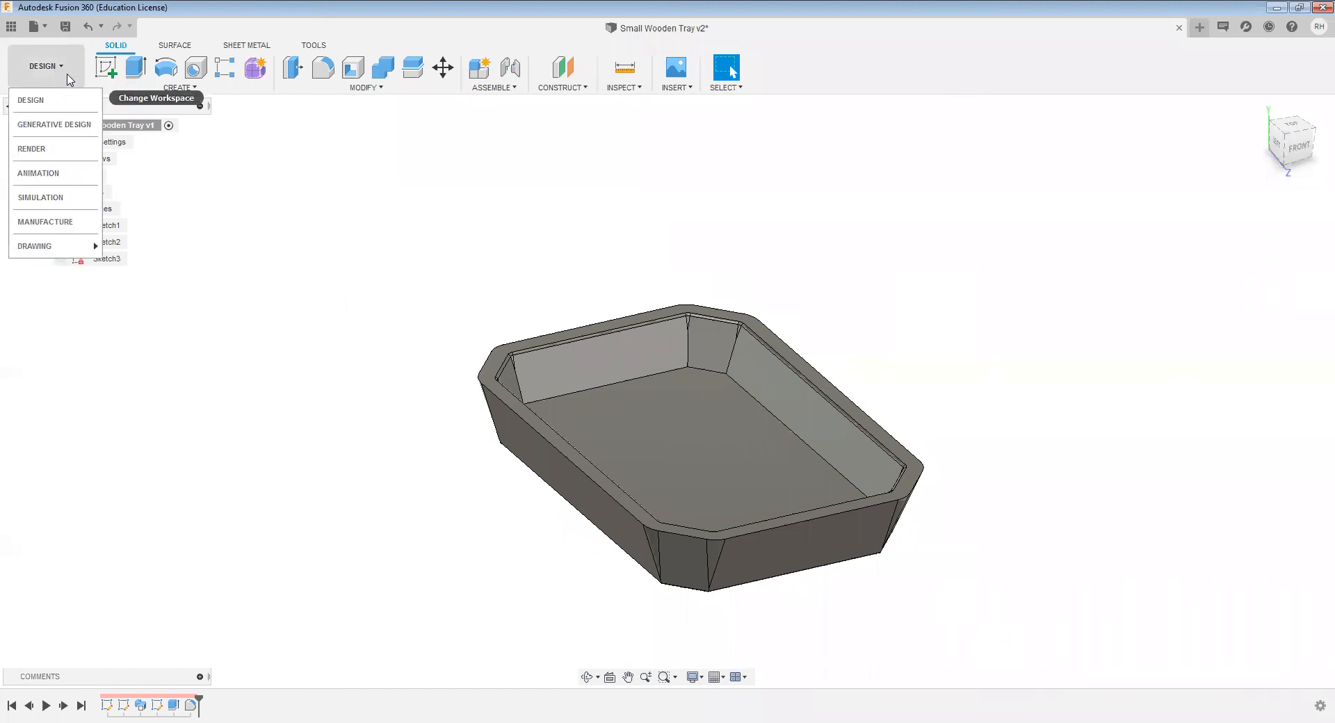
left_click(44, 223)
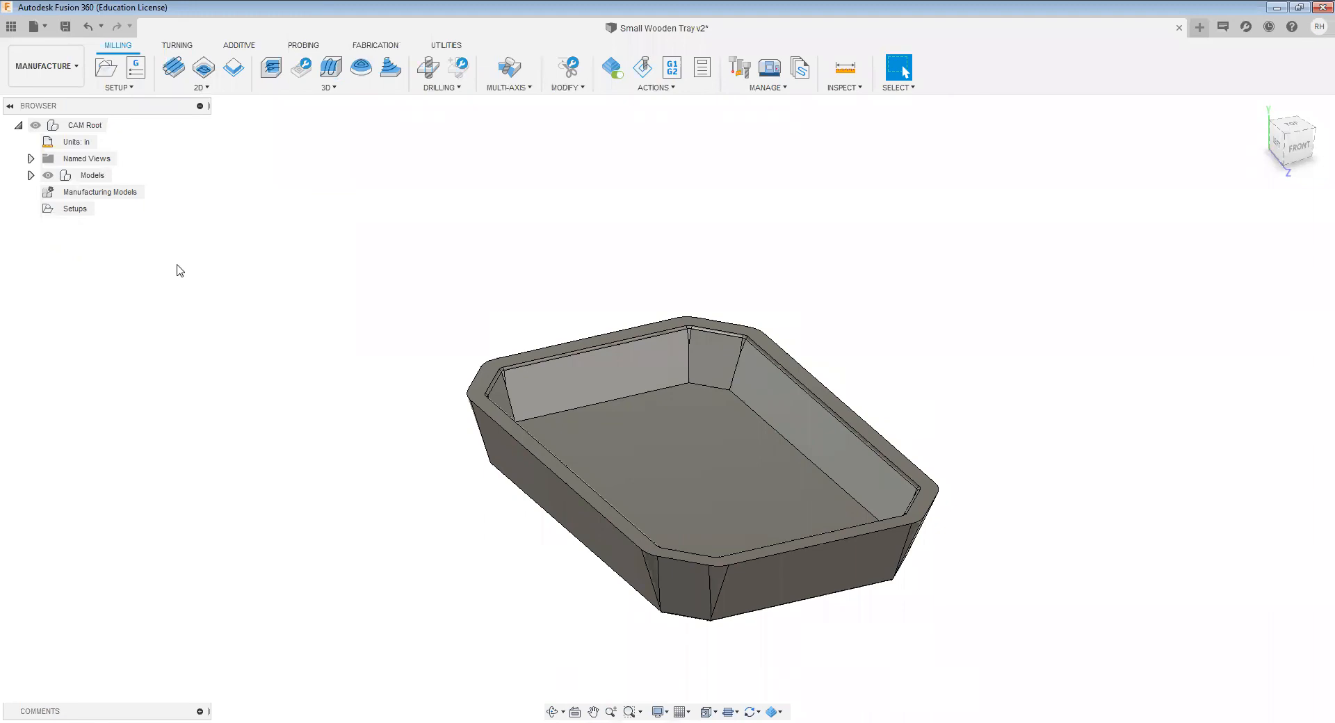
left_click(118, 88)
left_click(125, 105)
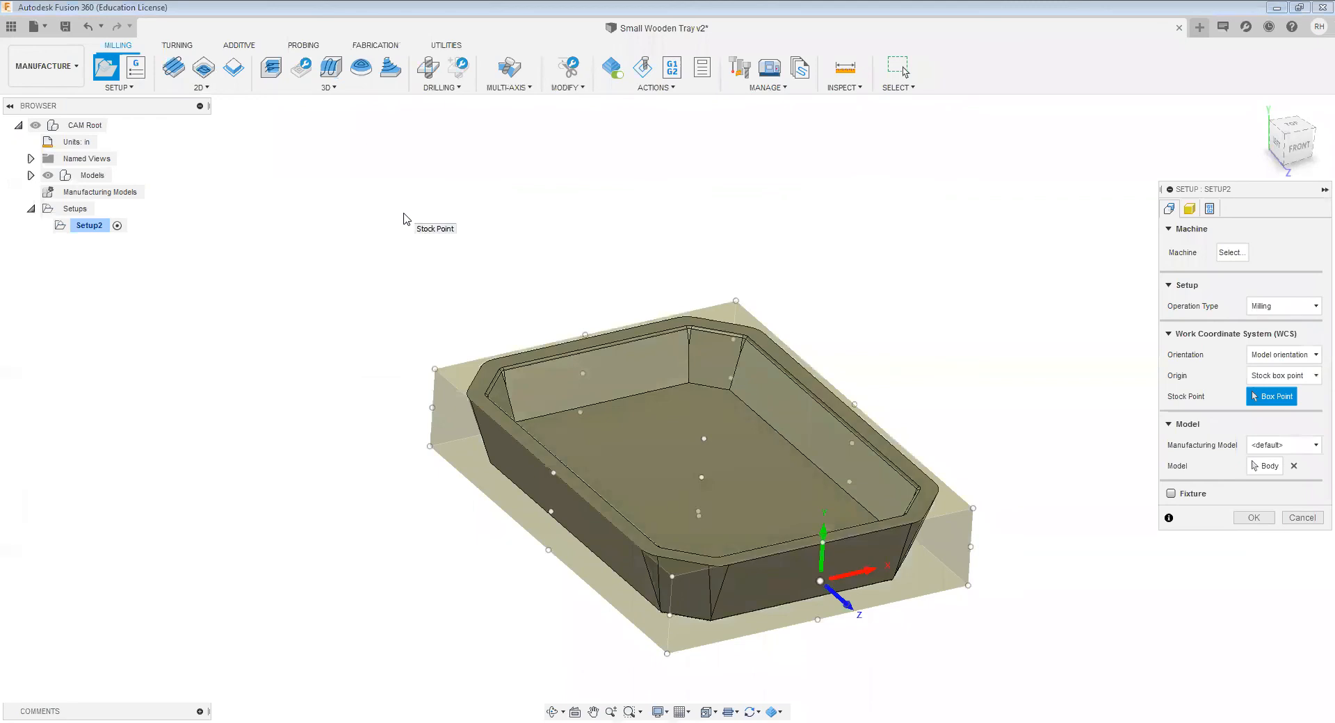
Step: Orient the setup's work coordinate system by Z axis/plane and X axis, using the model's Y axis as Z, flipped to point out of the underside
scroll(417, 258, "down", 2)
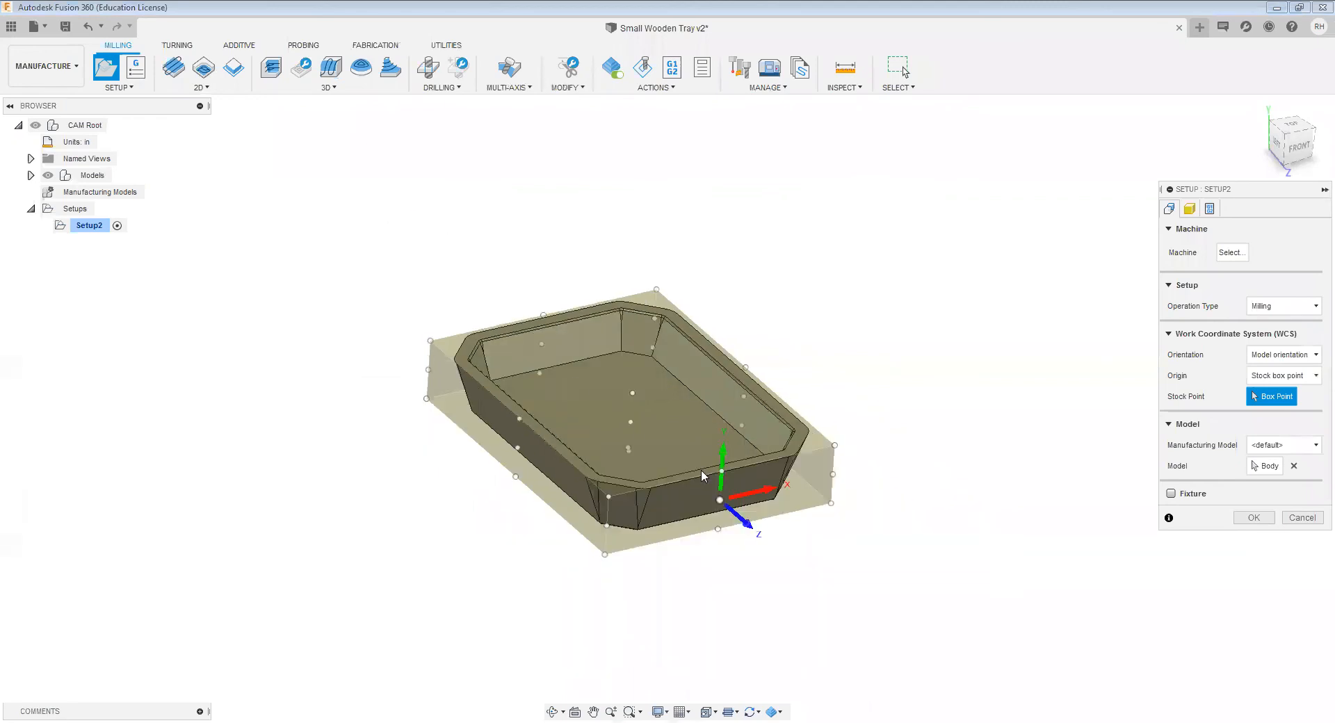
scroll(701, 470, "up", 1)
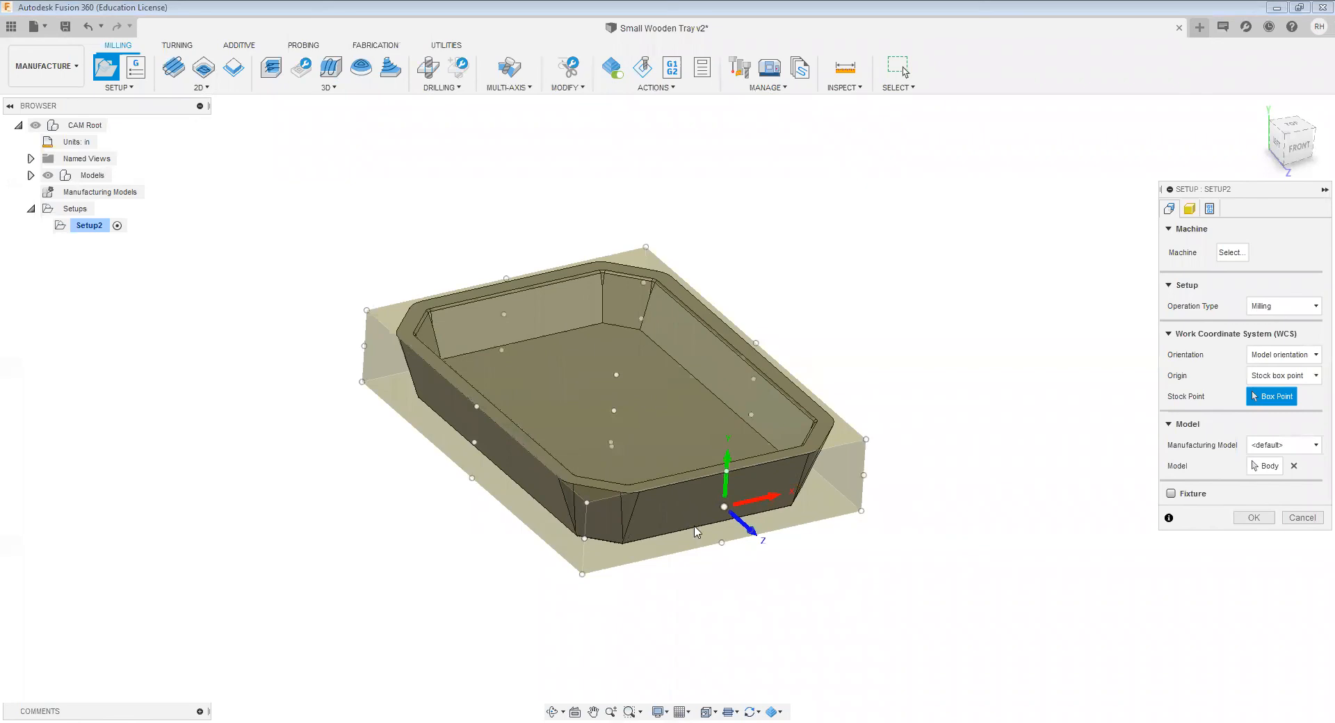
middle_click_drag(674, 513, 672, 396, "shift")
middle_click_drag(660, 549, 666, 432, "shift")
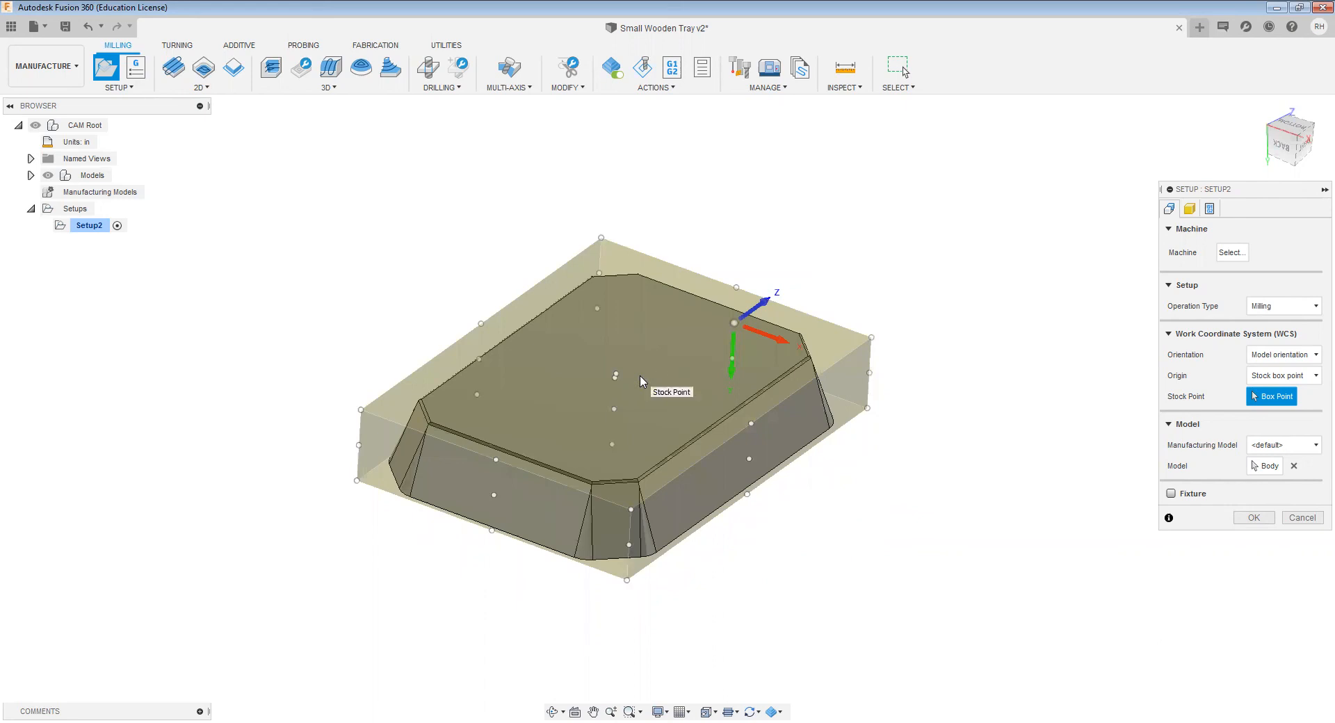
middle_click_drag(630, 400, 616, 400, "shift")
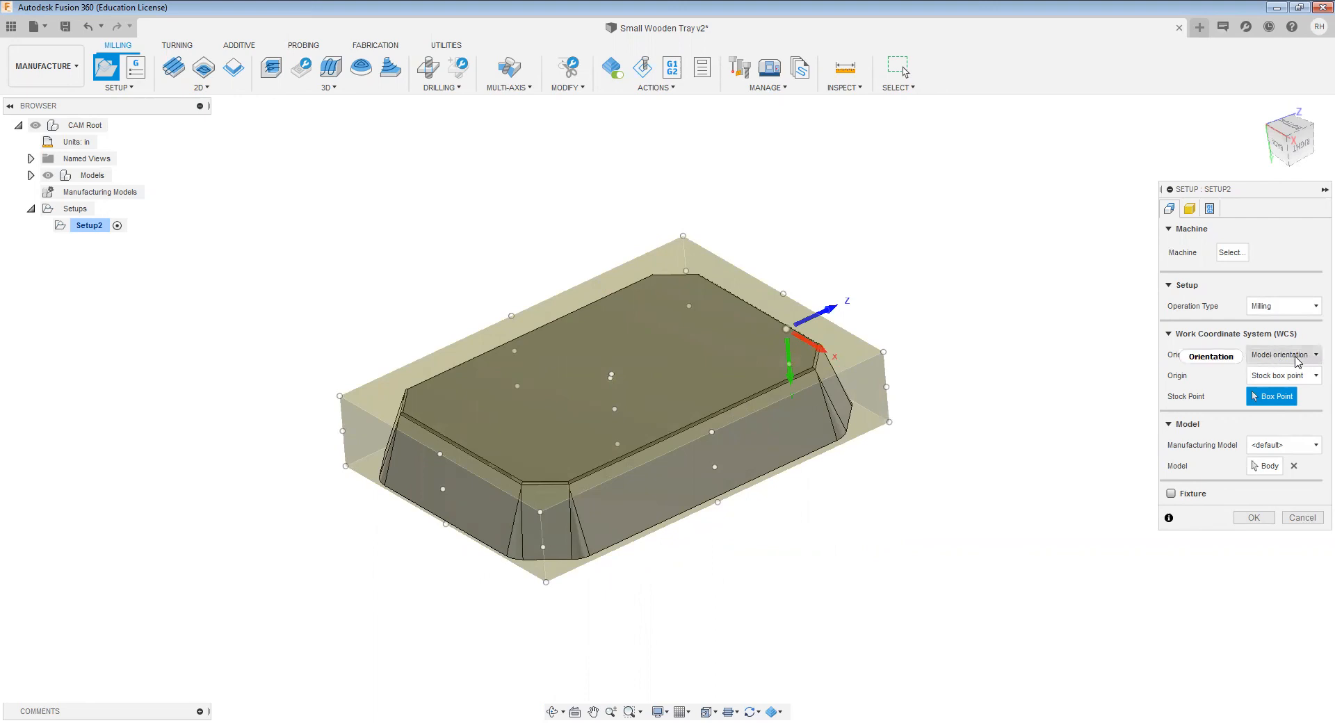
left_click(1296, 357)
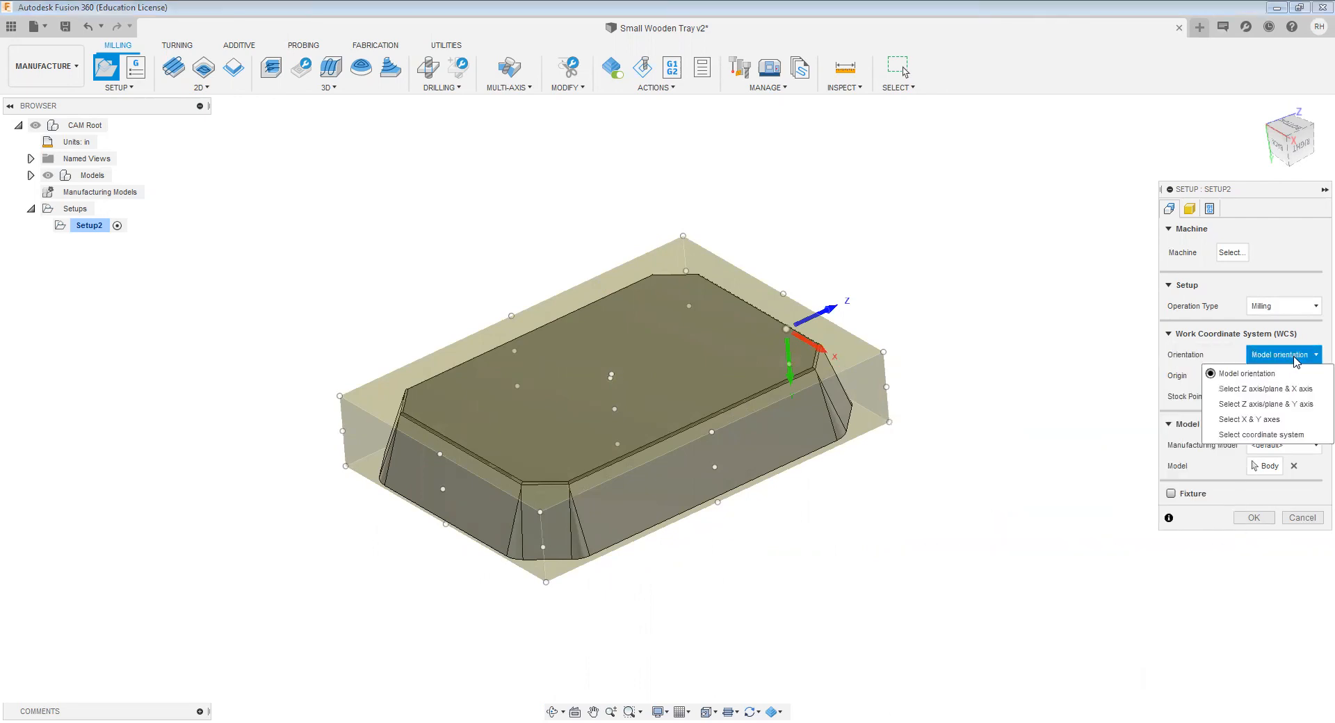
left_click(1258, 388)
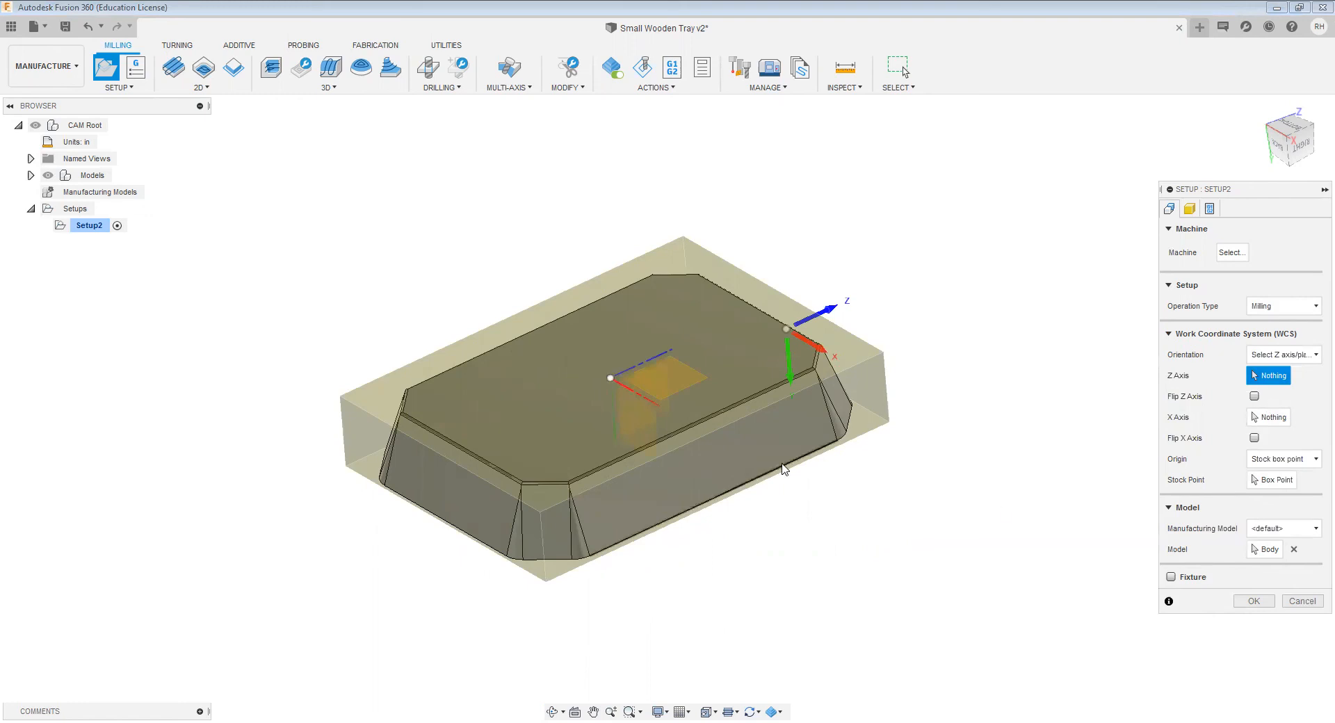
middle_click_drag(651, 506, 620, 407, "shift")
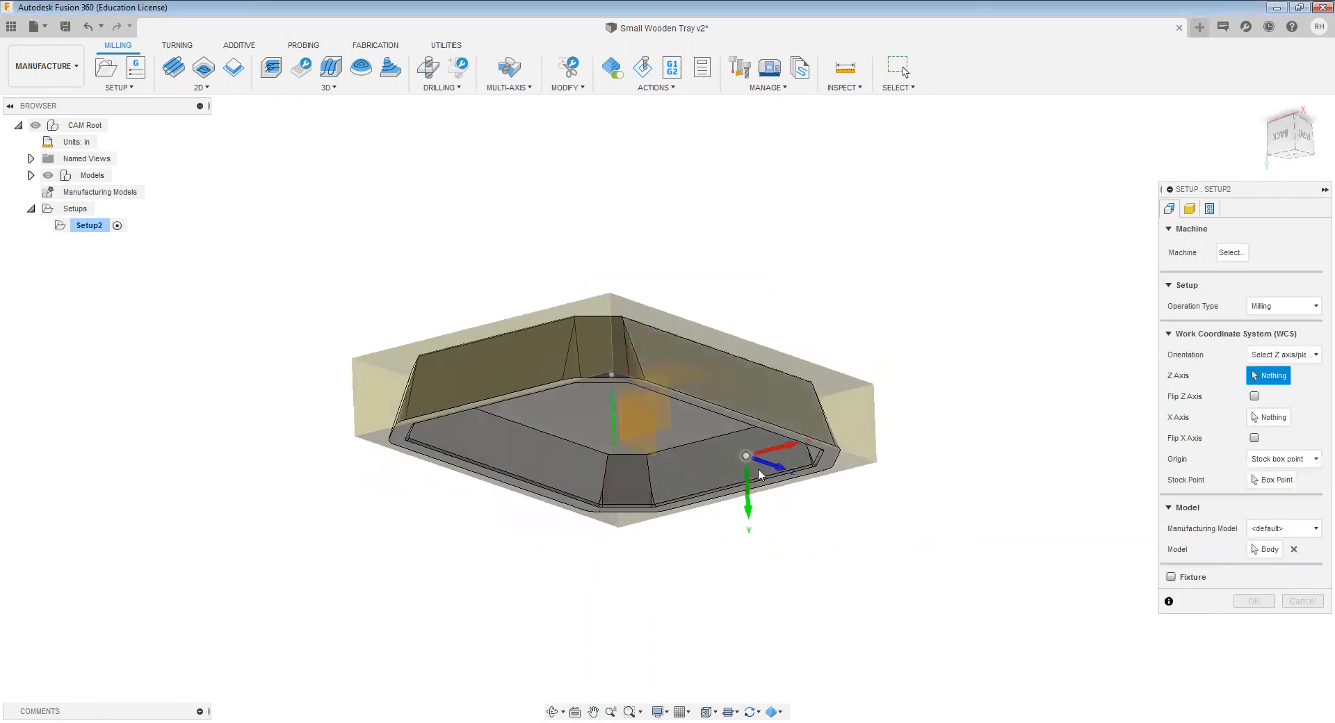
left_click(614, 412)
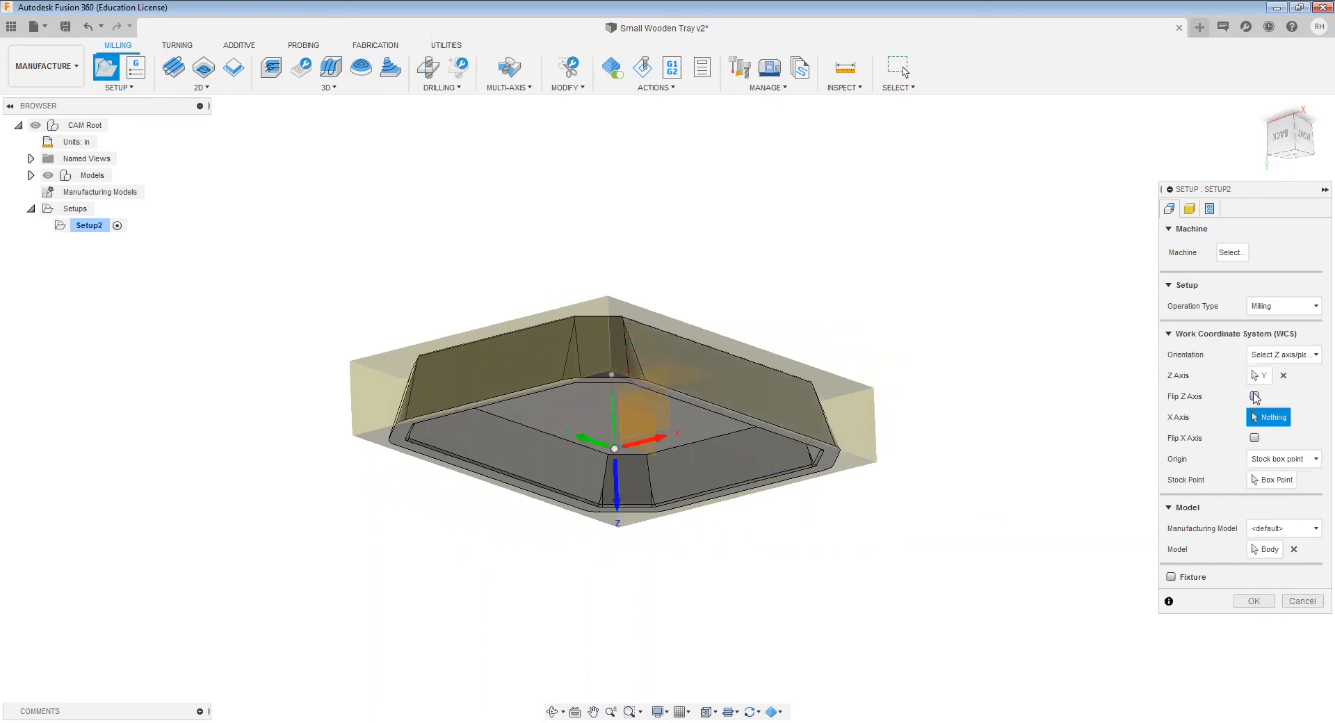
left_click(1255, 396)
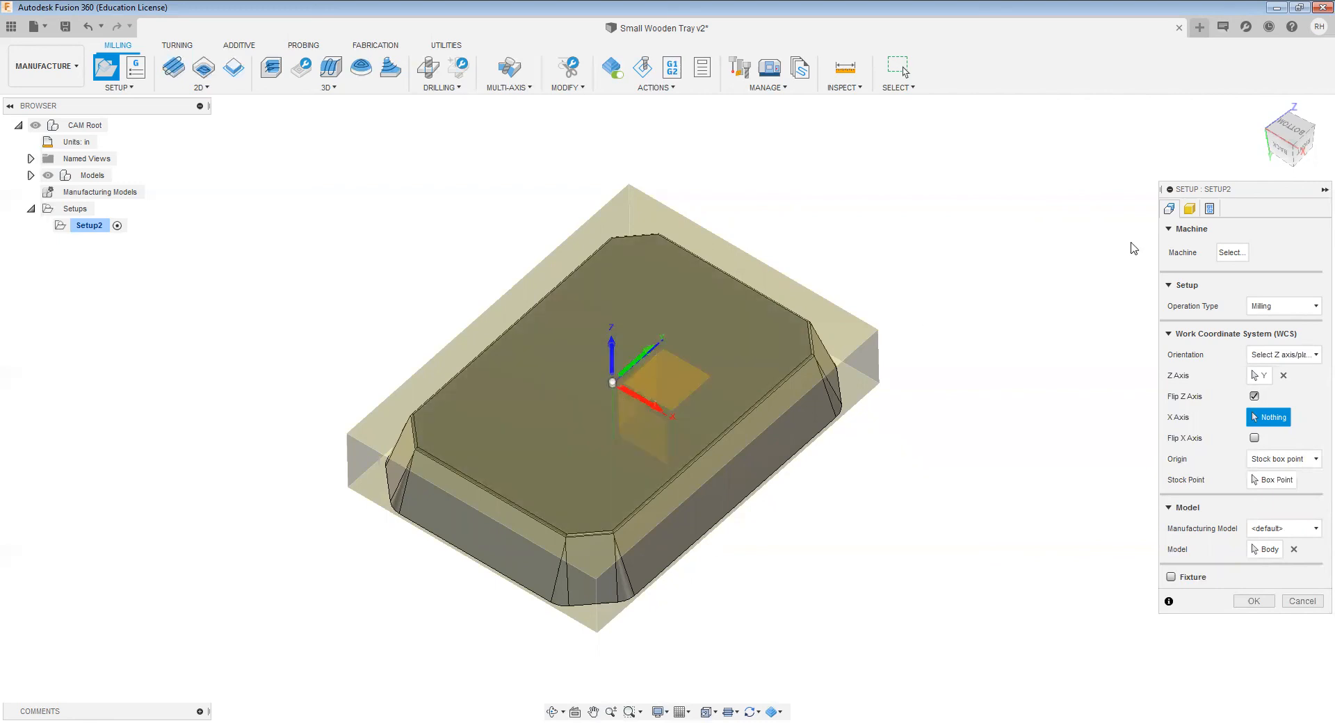
Step: Set the stock top offset to 0 and complete the setup
left_click(1190, 210)
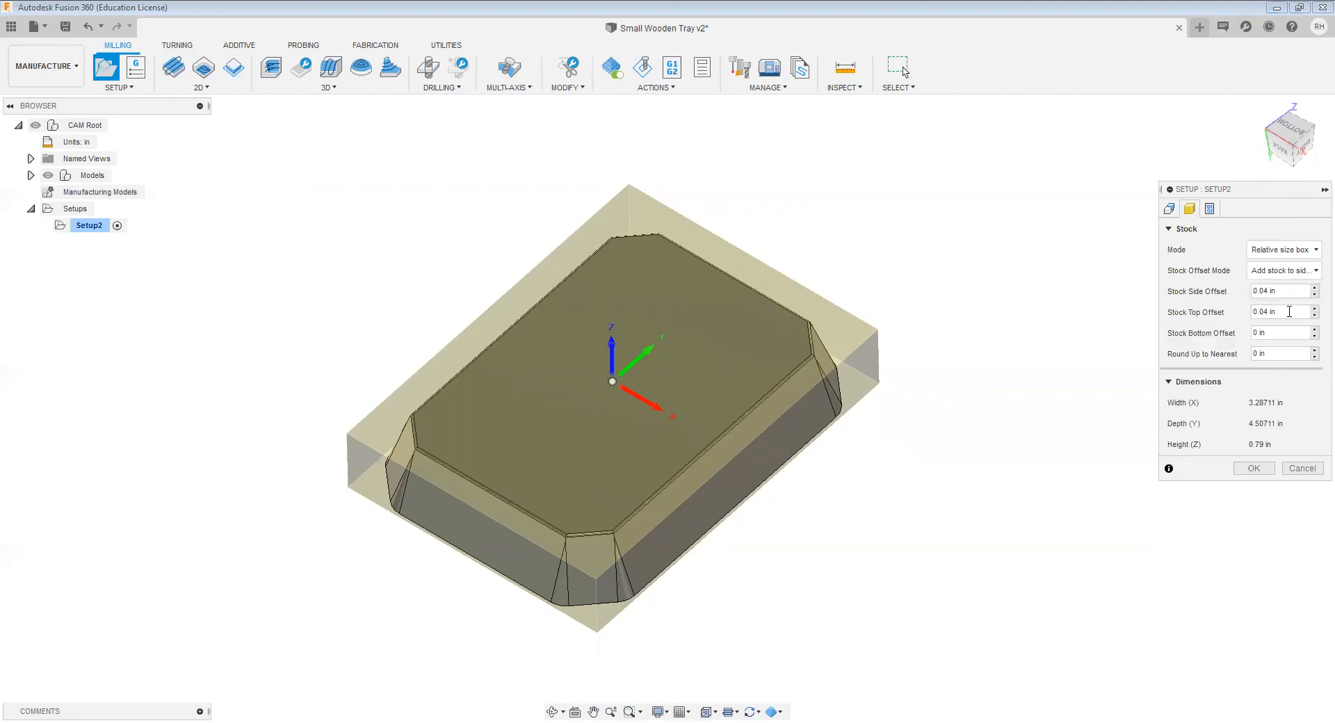
left_click(1284, 310)
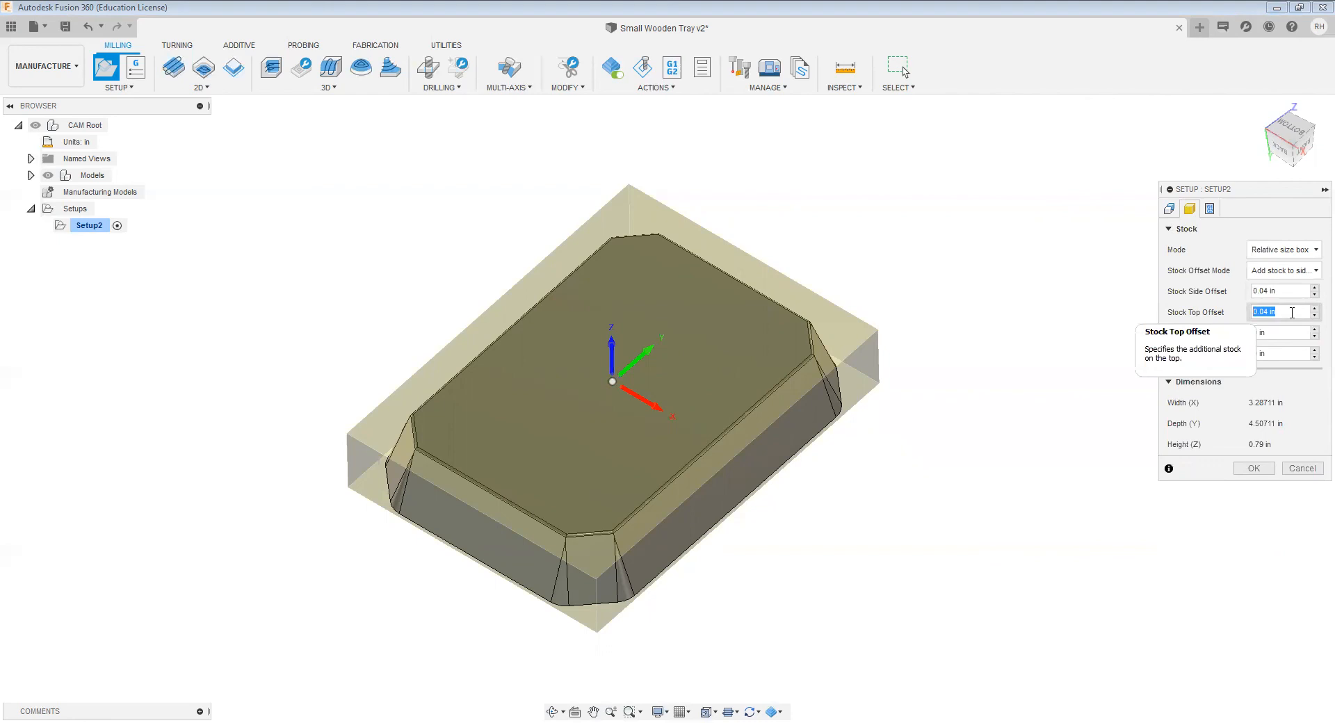
type("0")
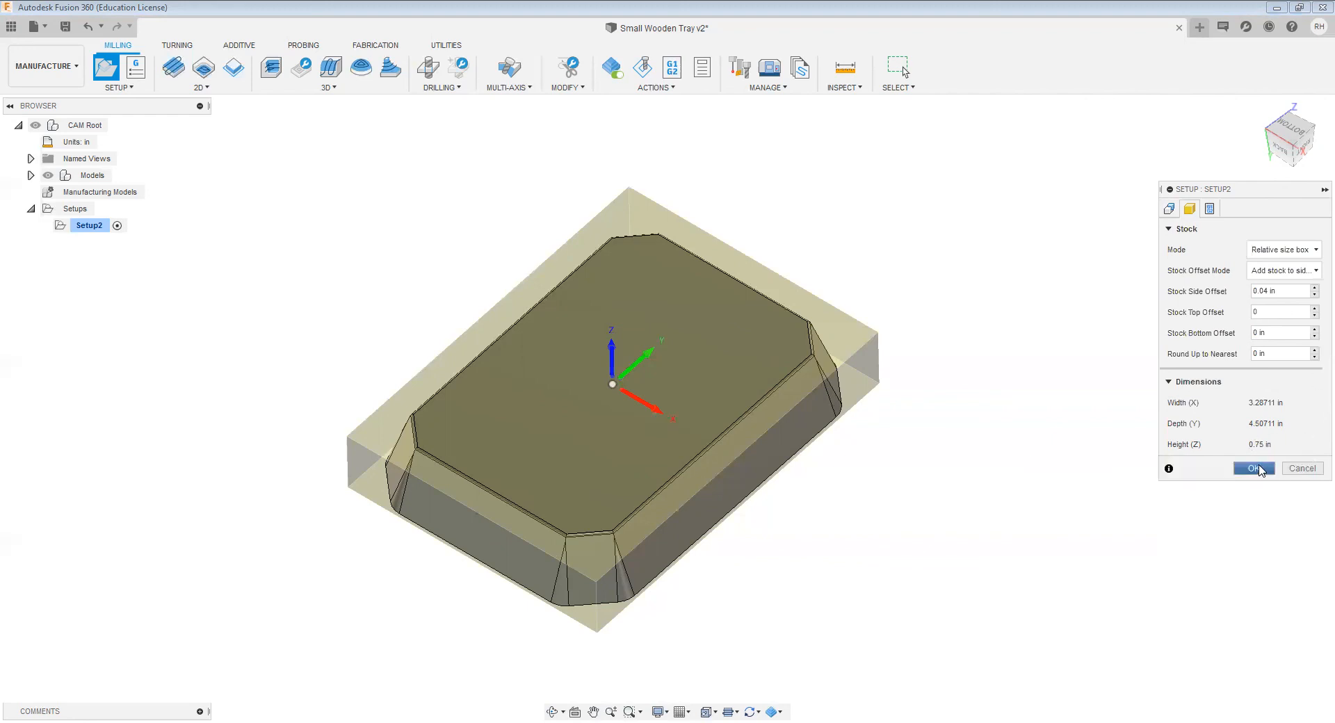
left_click(1255, 472)
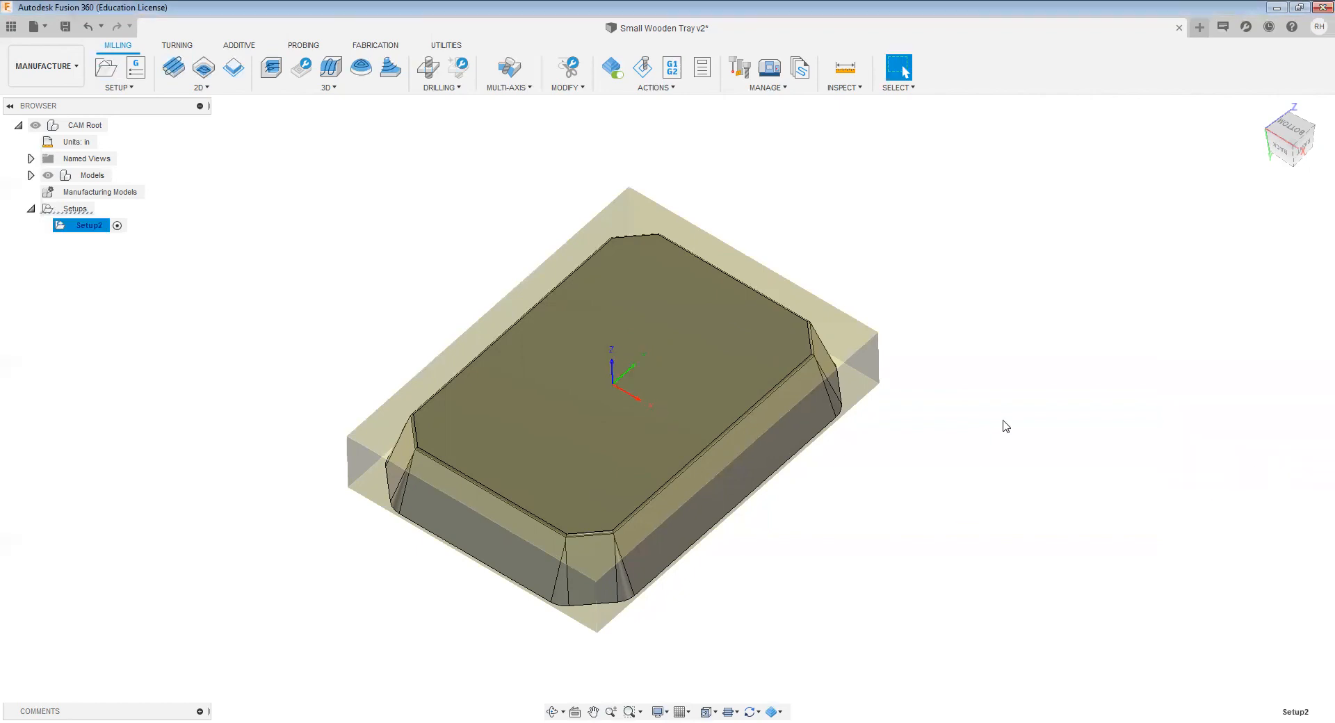
middle_click_drag(840, 500, 795, 498, "shift")
scroll(745, 500, "up", 5)
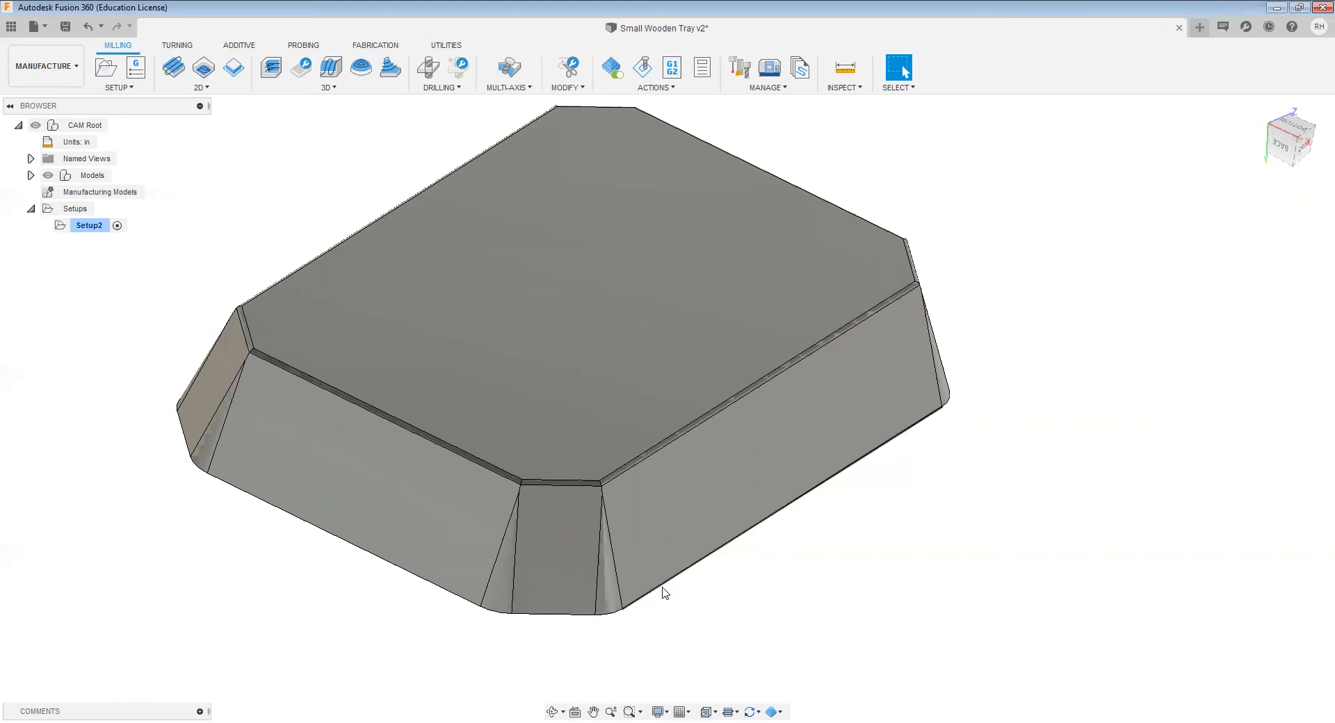
scroll(967, 410, "down", 2)
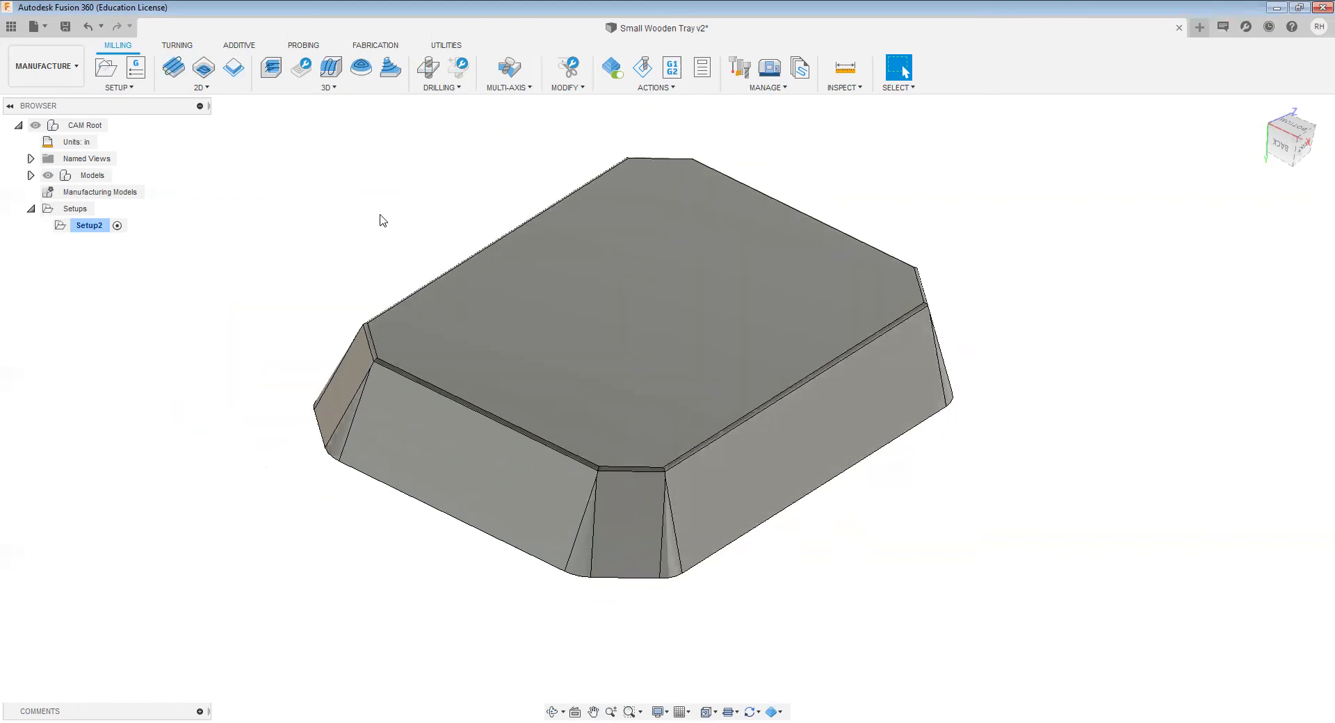
left_click(328, 87)
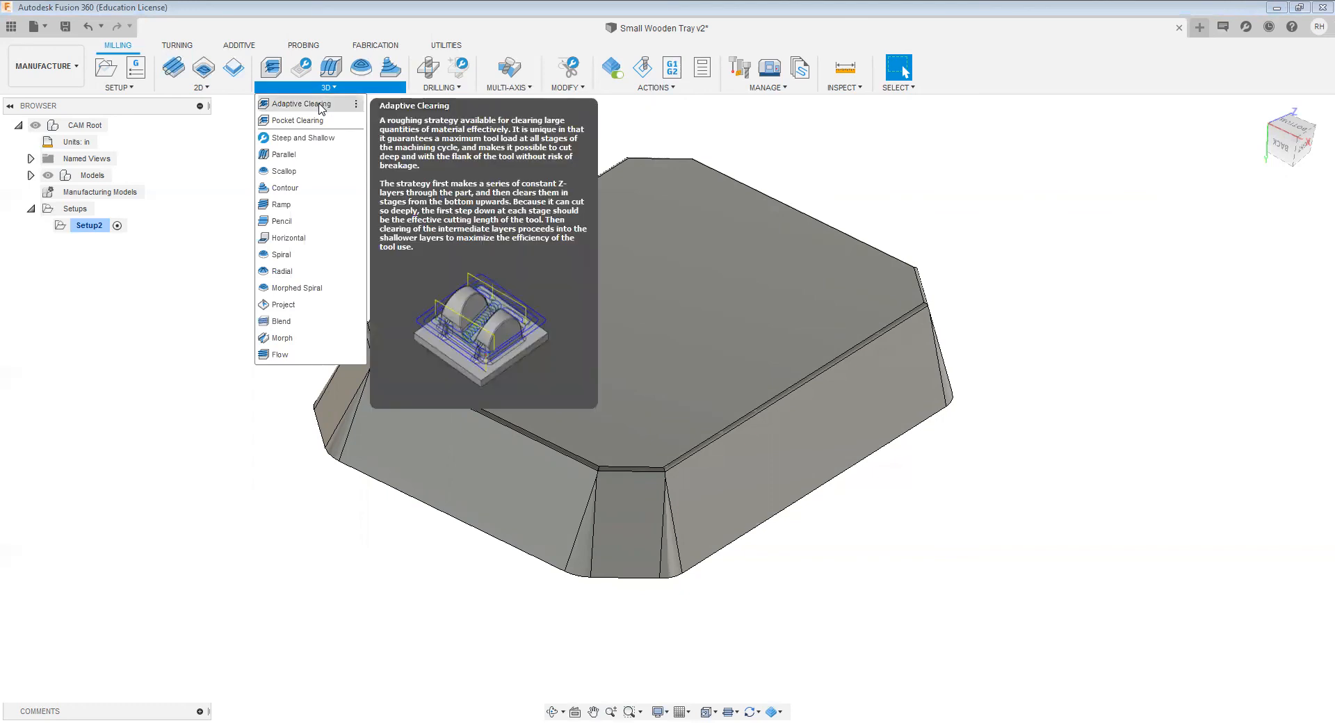
left_click(320, 105)
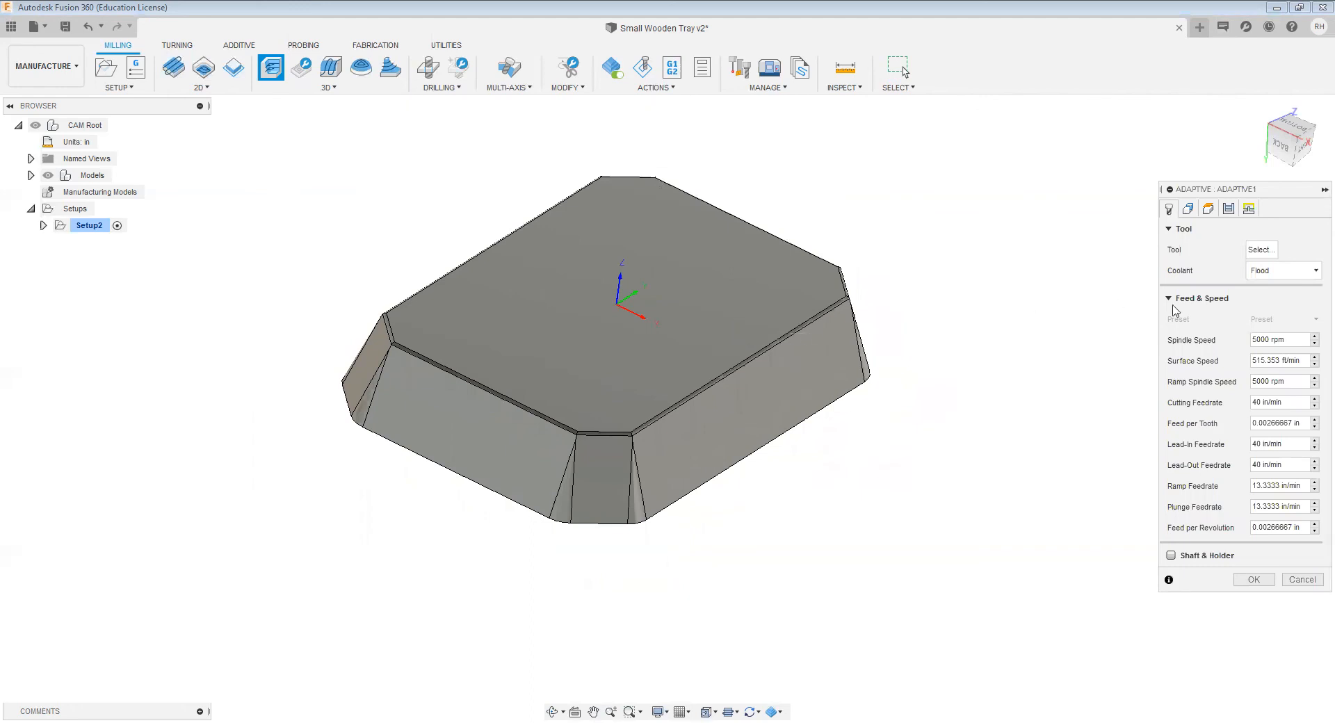
left_click(1264, 253)
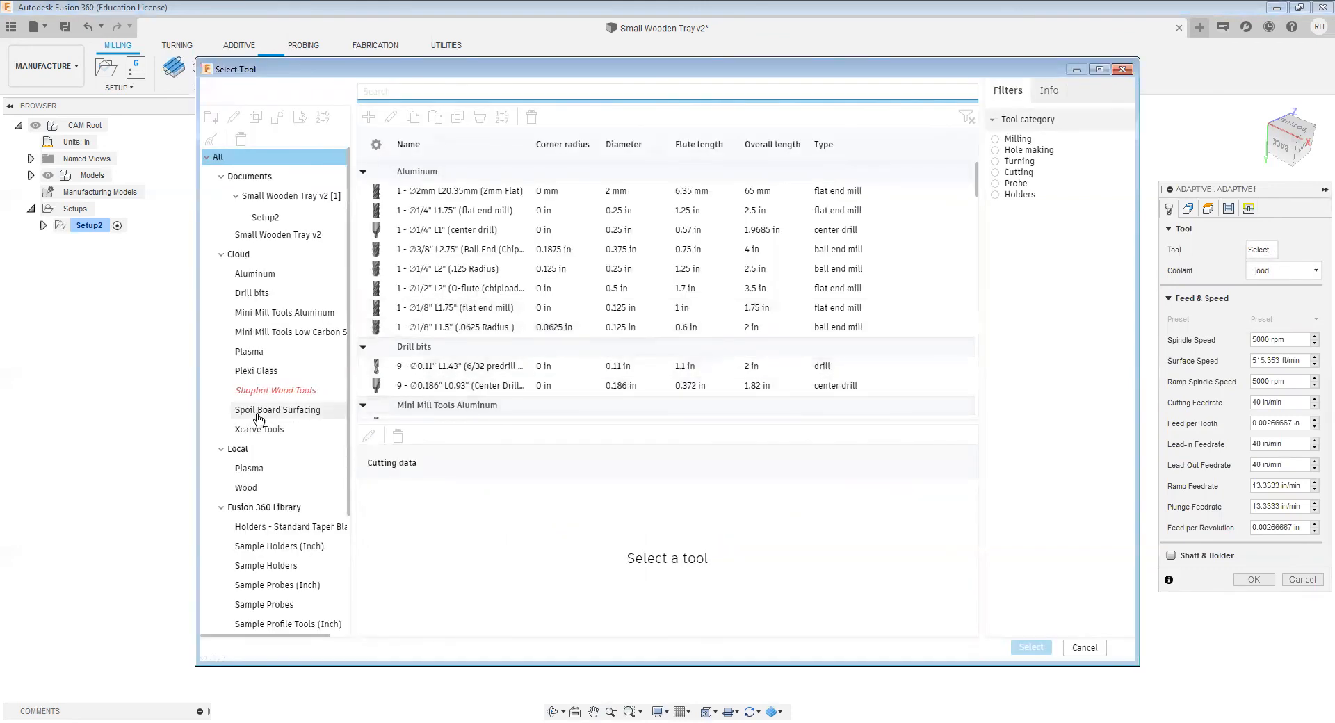
left_click(278, 394)
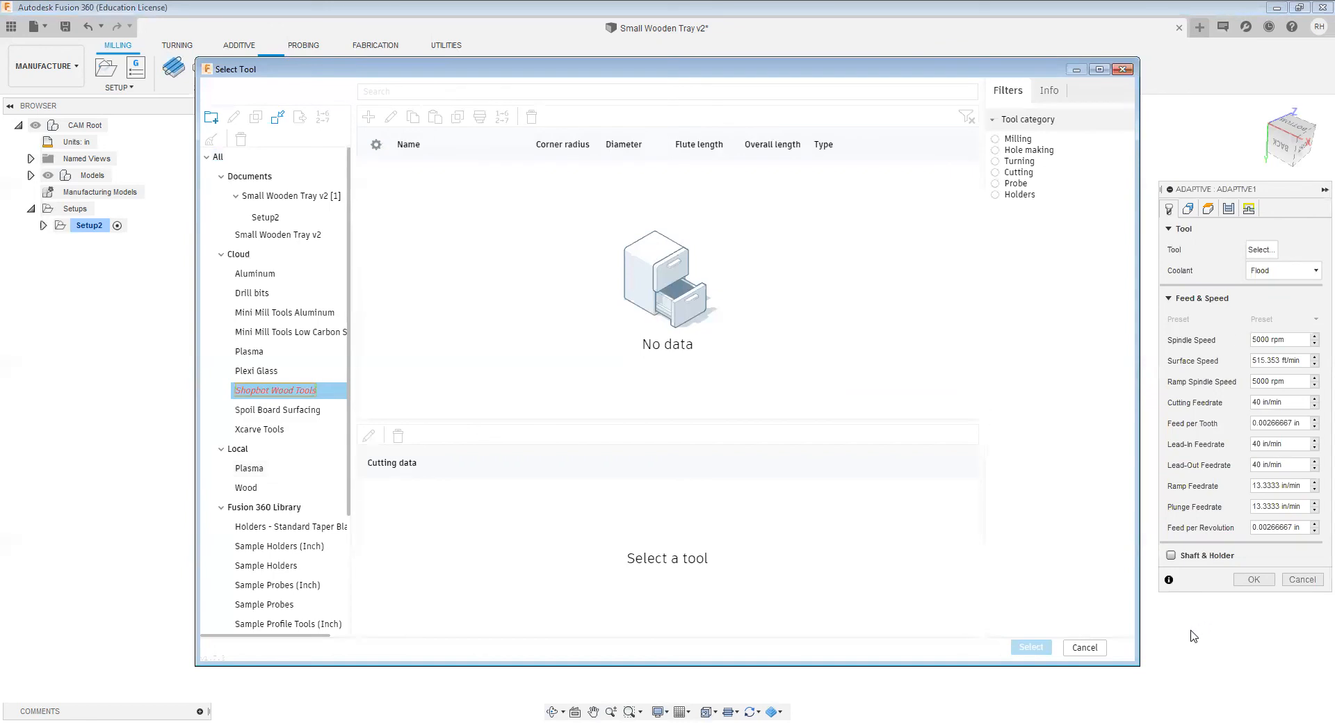
left_click(1084, 648)
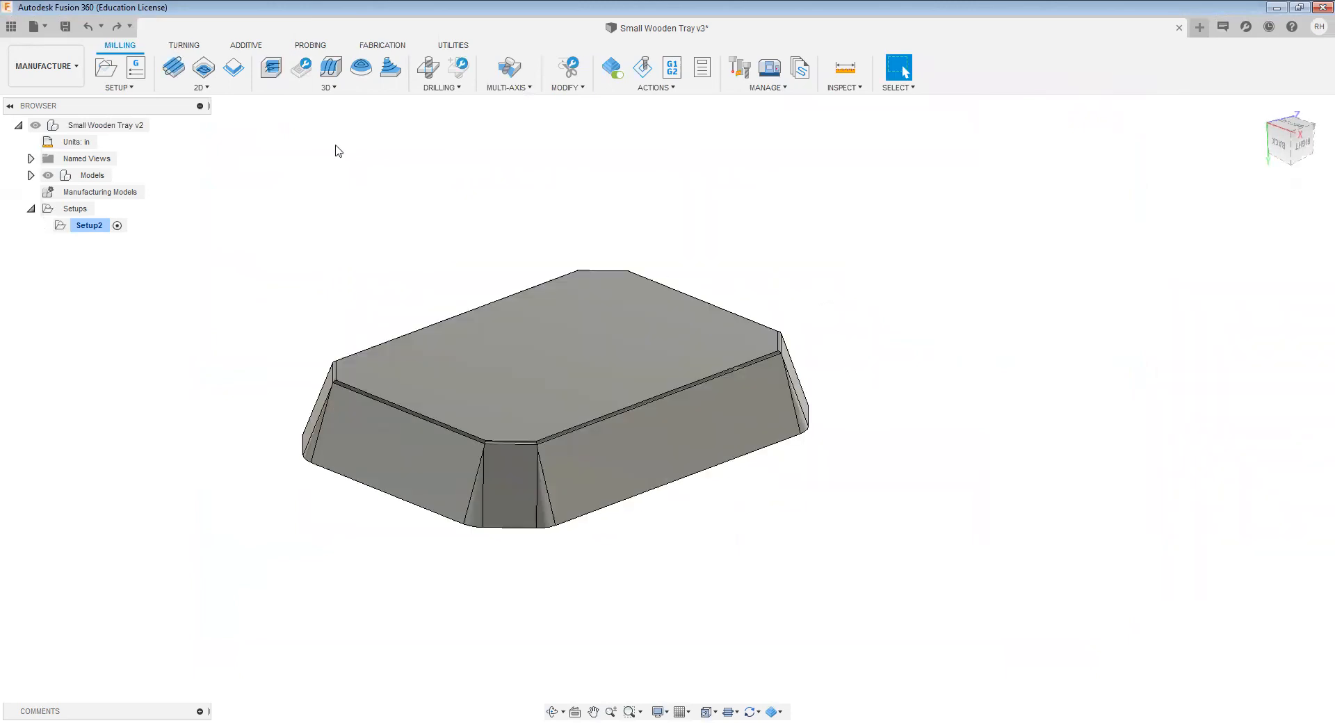
Step: Start a 3D Contour toolpath using the 1/4" L2" (.125 Radius) ball end mill from the Shopbot tools library
left_click(329, 88)
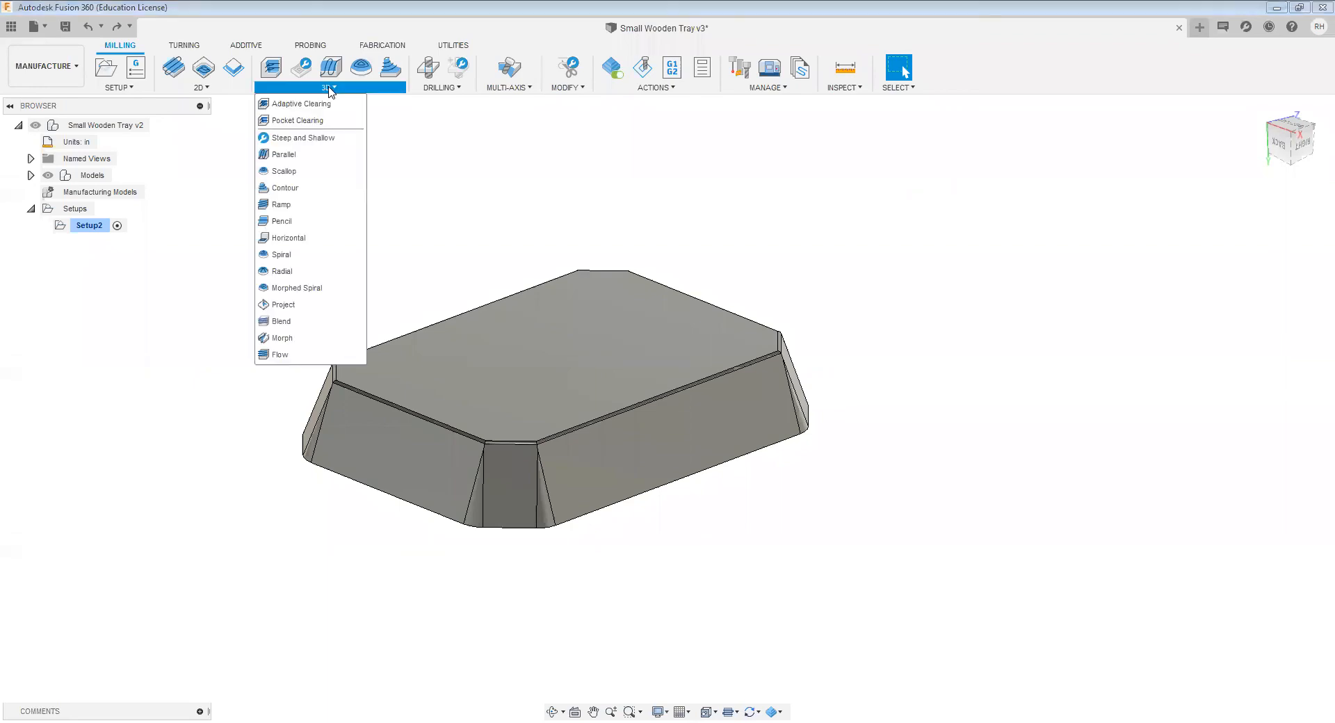
left_click(282, 189)
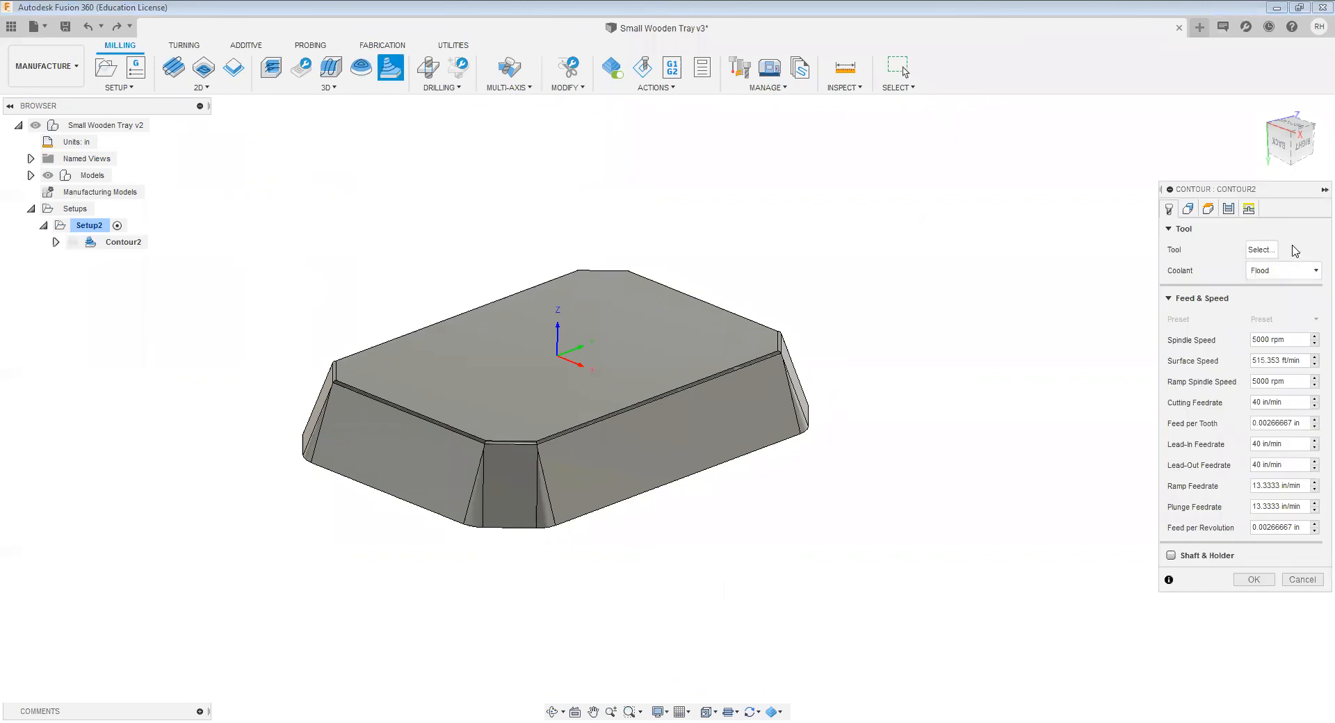
left_click(1262, 247)
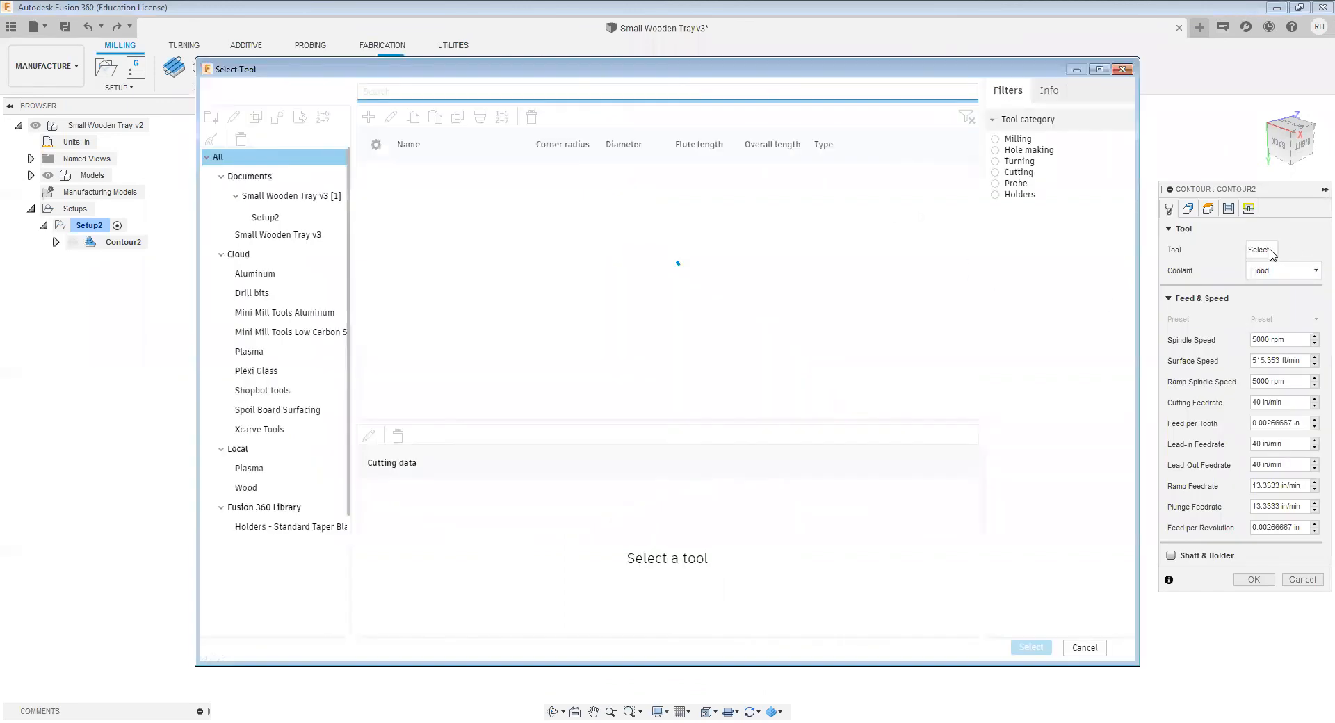
left_click(270, 392)
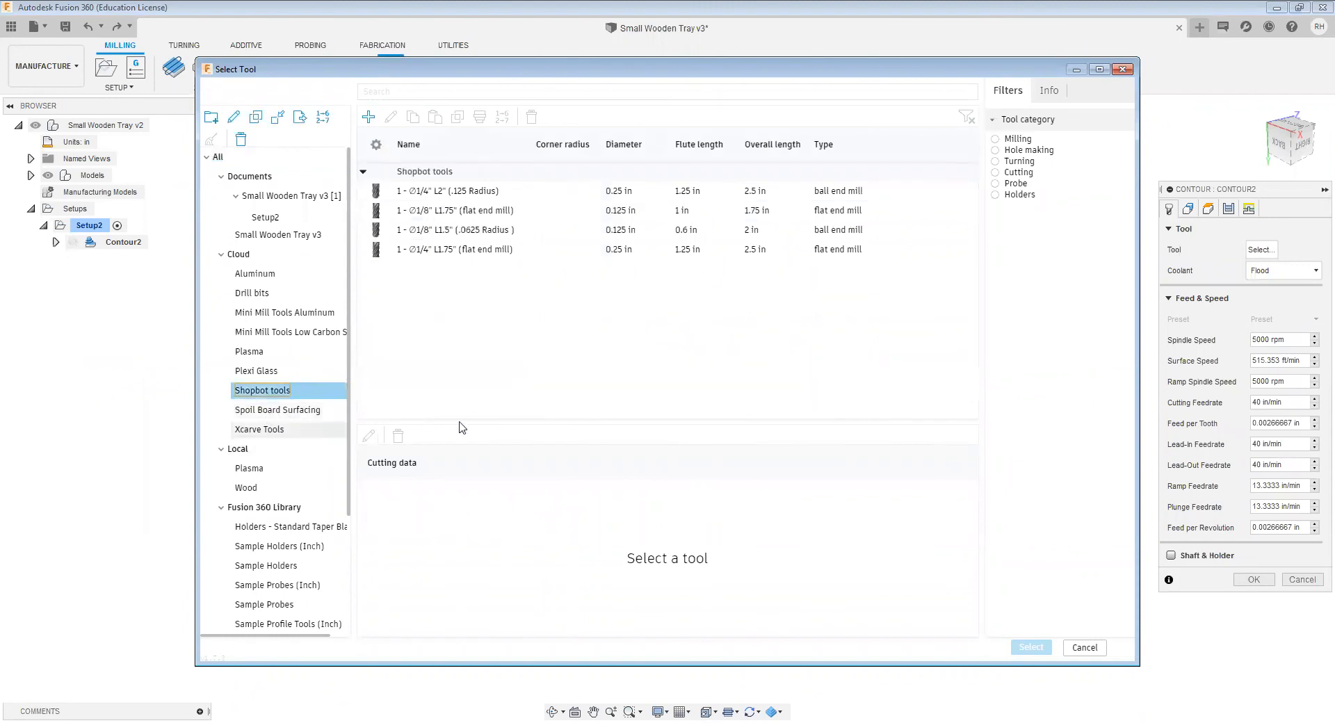
left_click(466, 192)
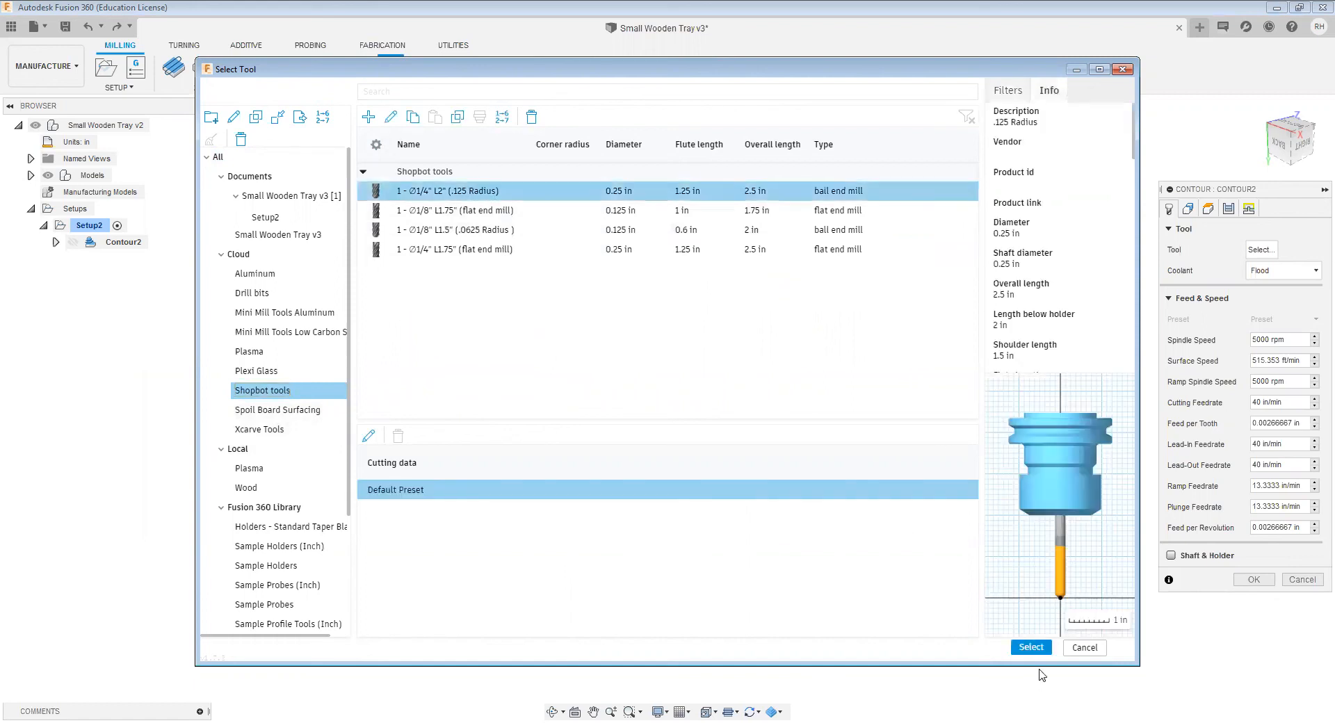
left_click(1030, 648)
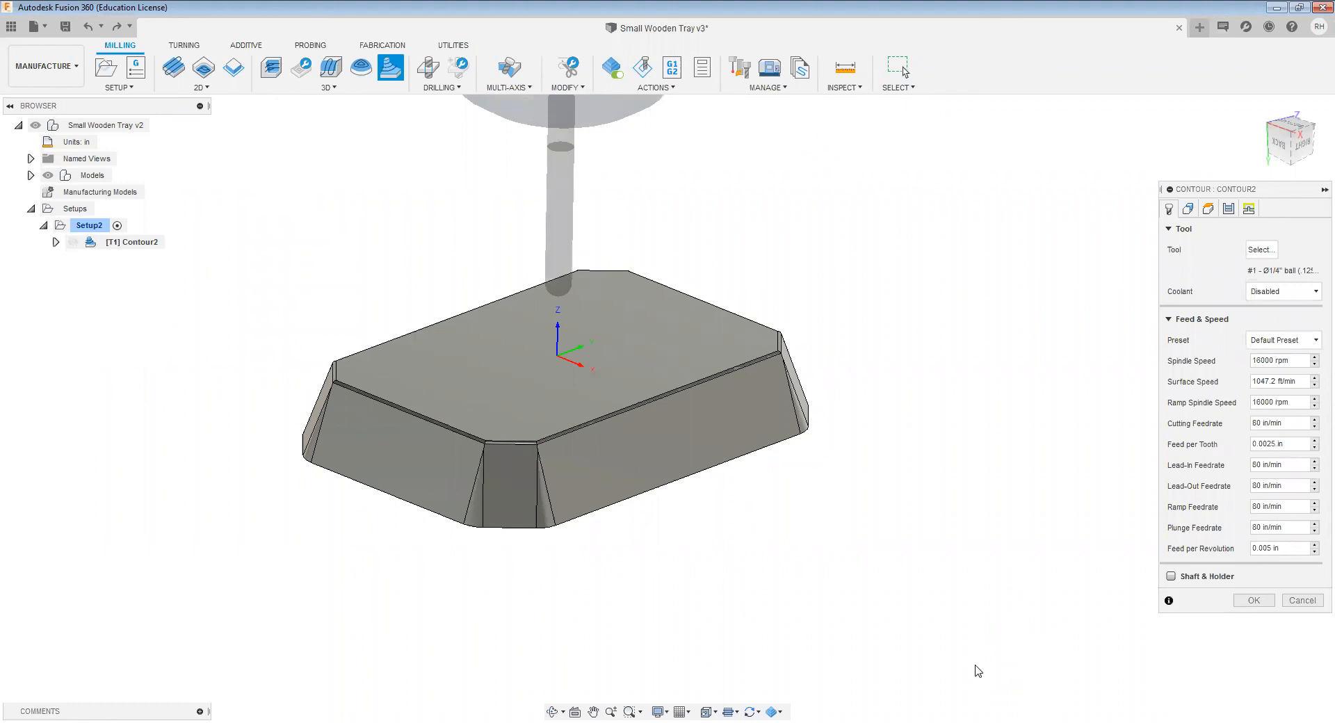
Step: Set the contour's tool containment to Tool outside boundary and enable Avoid/Touch Surfaces with the tray's flat underside face selected
left_click(1189, 209)
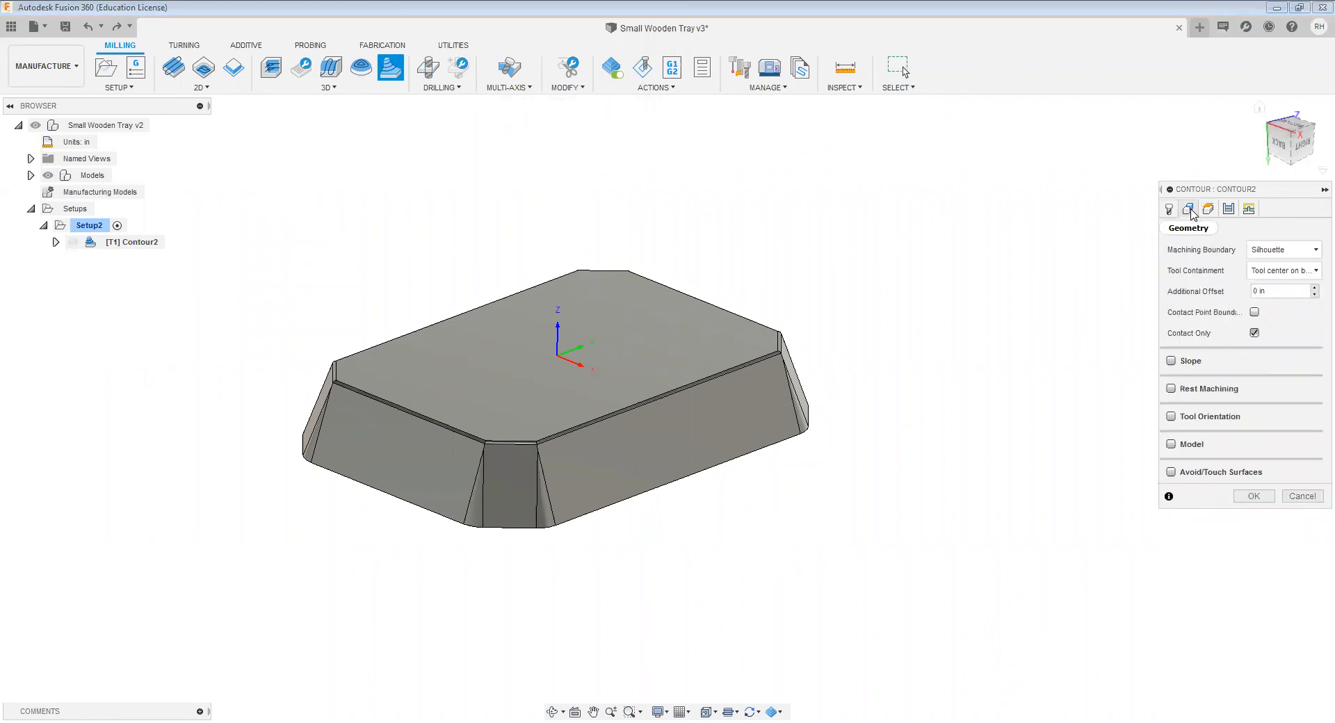
left_click(1286, 272)
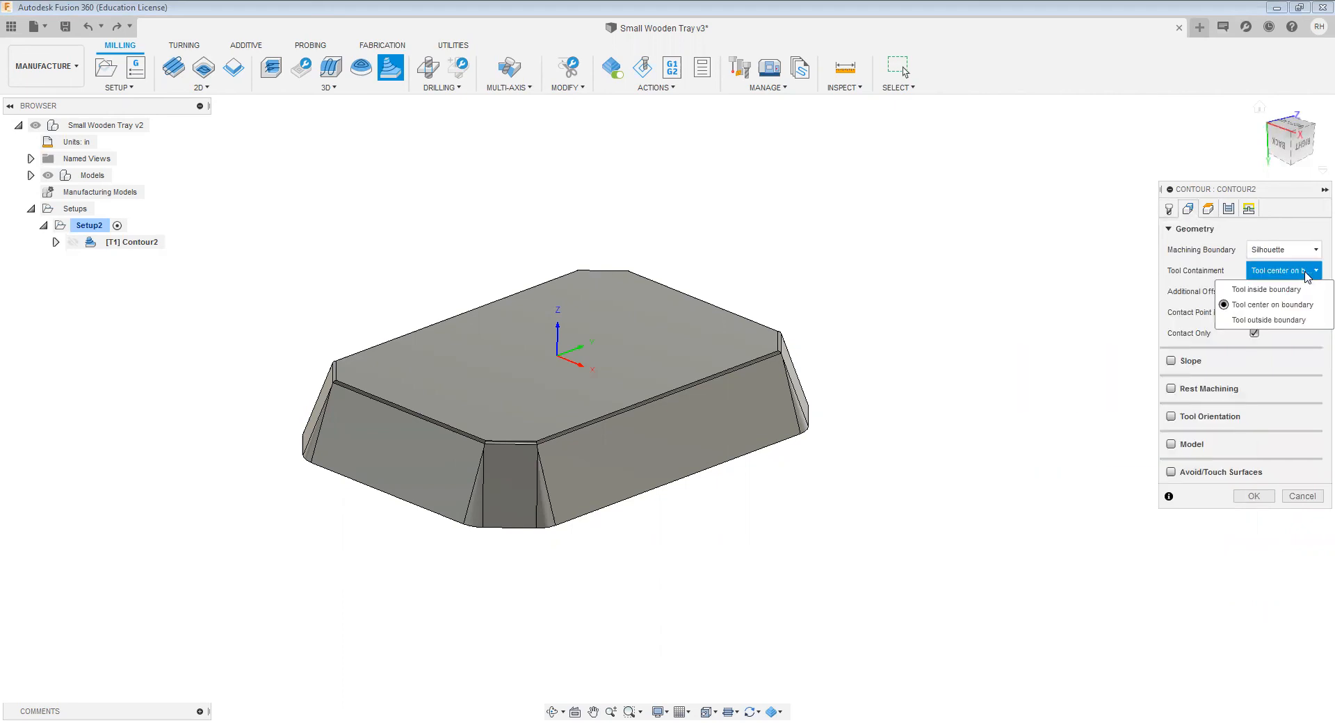
left_click(1282, 321)
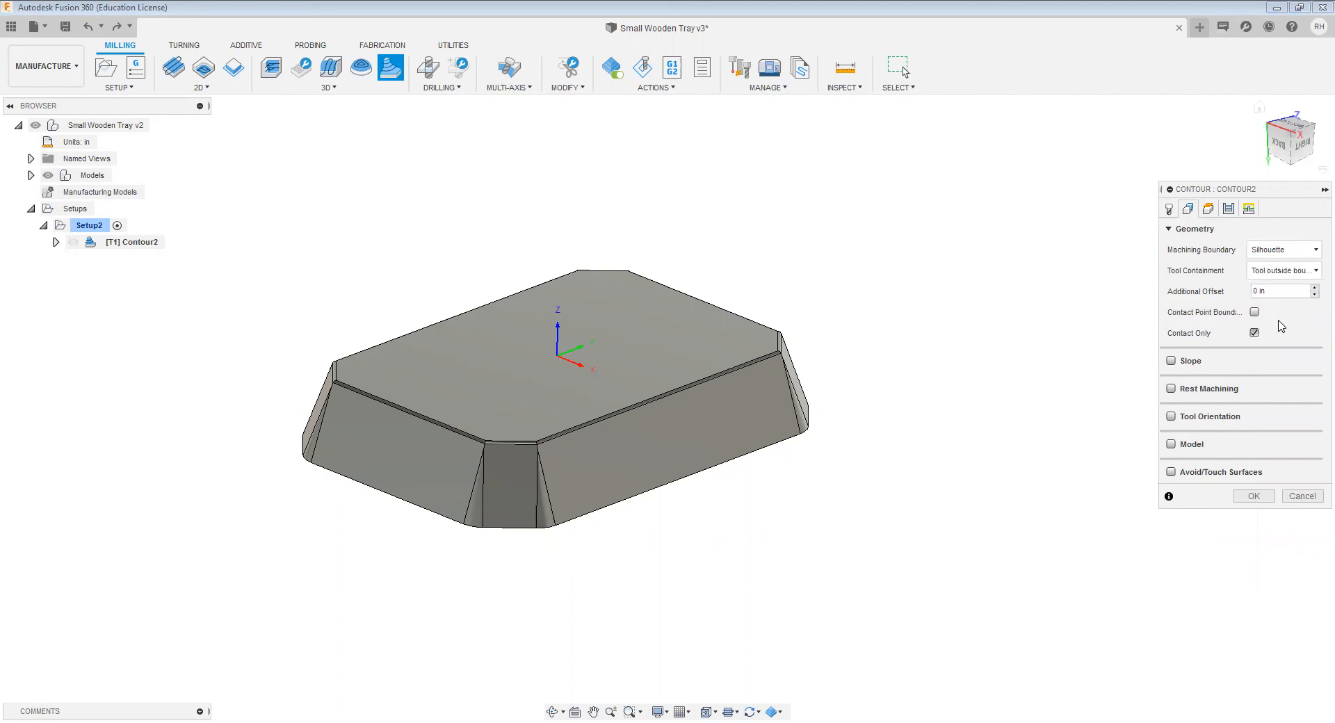
left_click(1170, 472)
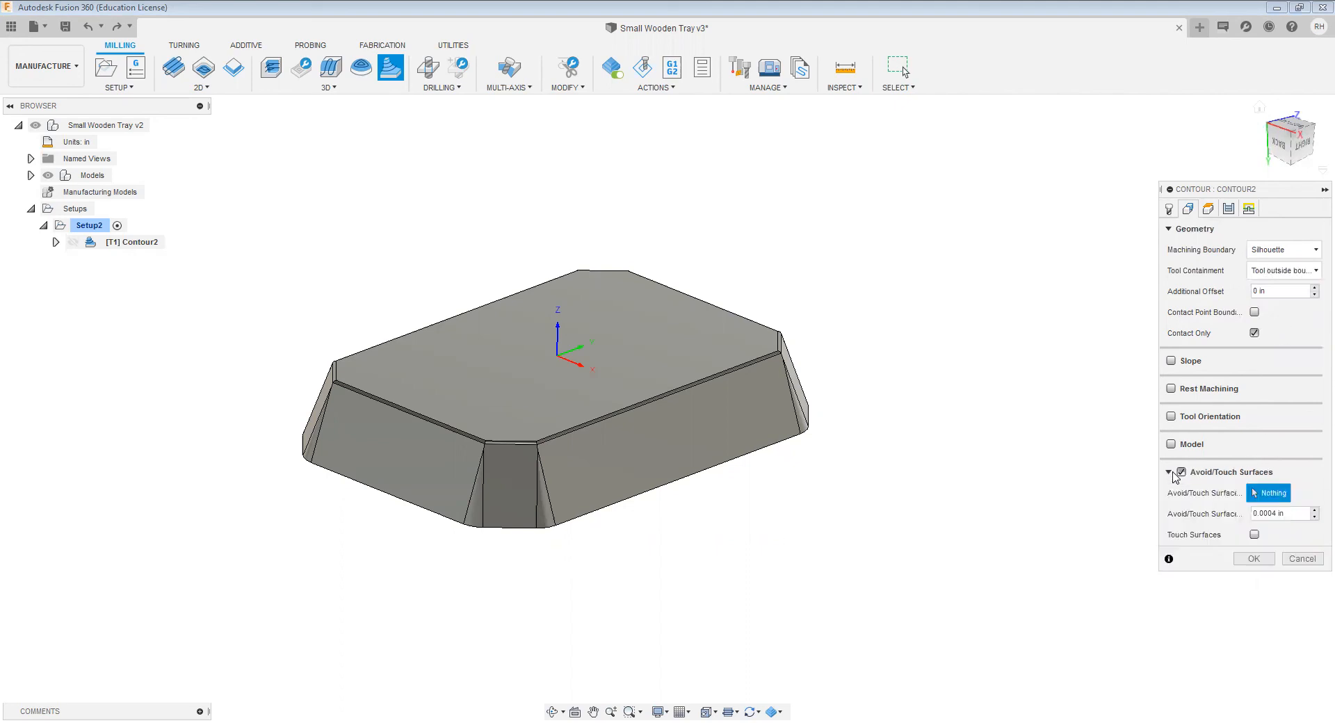
left_click(634, 350)
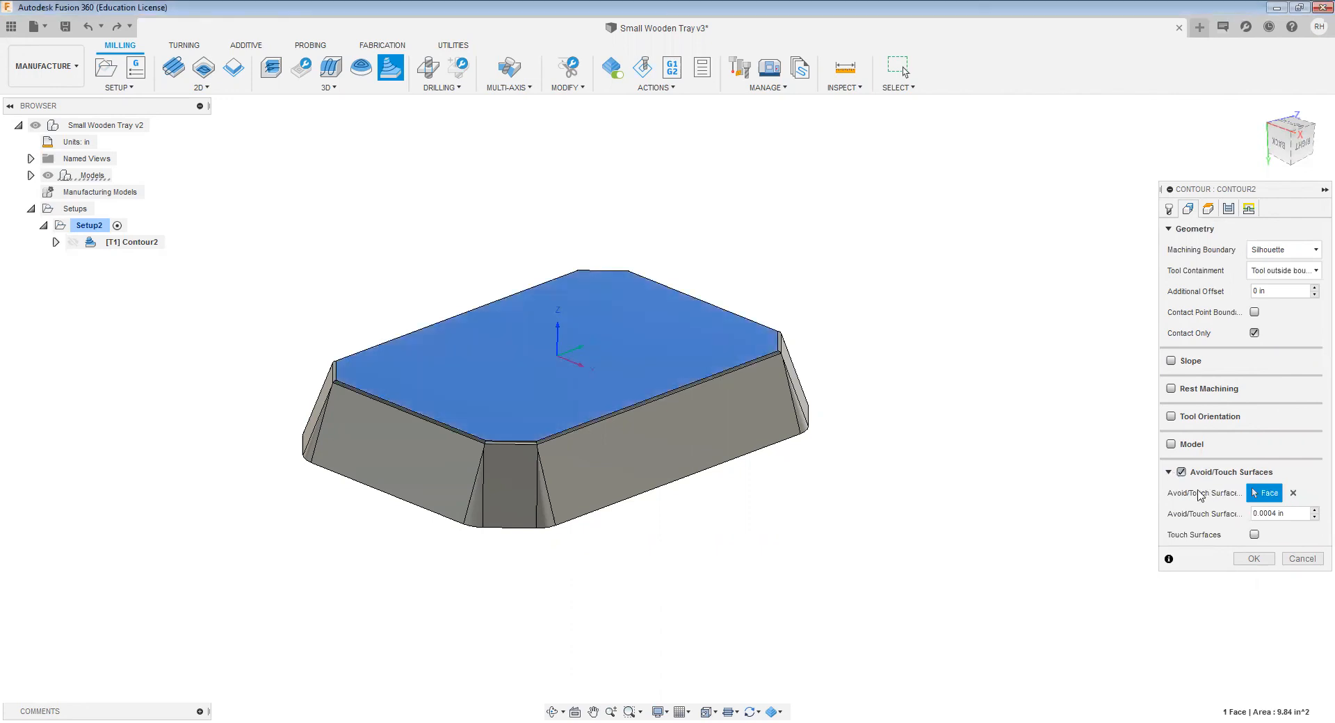
Step: Set the contour toolpath's bottom height to an offset of -.125 in from Model bottom
left_click(1208, 209)
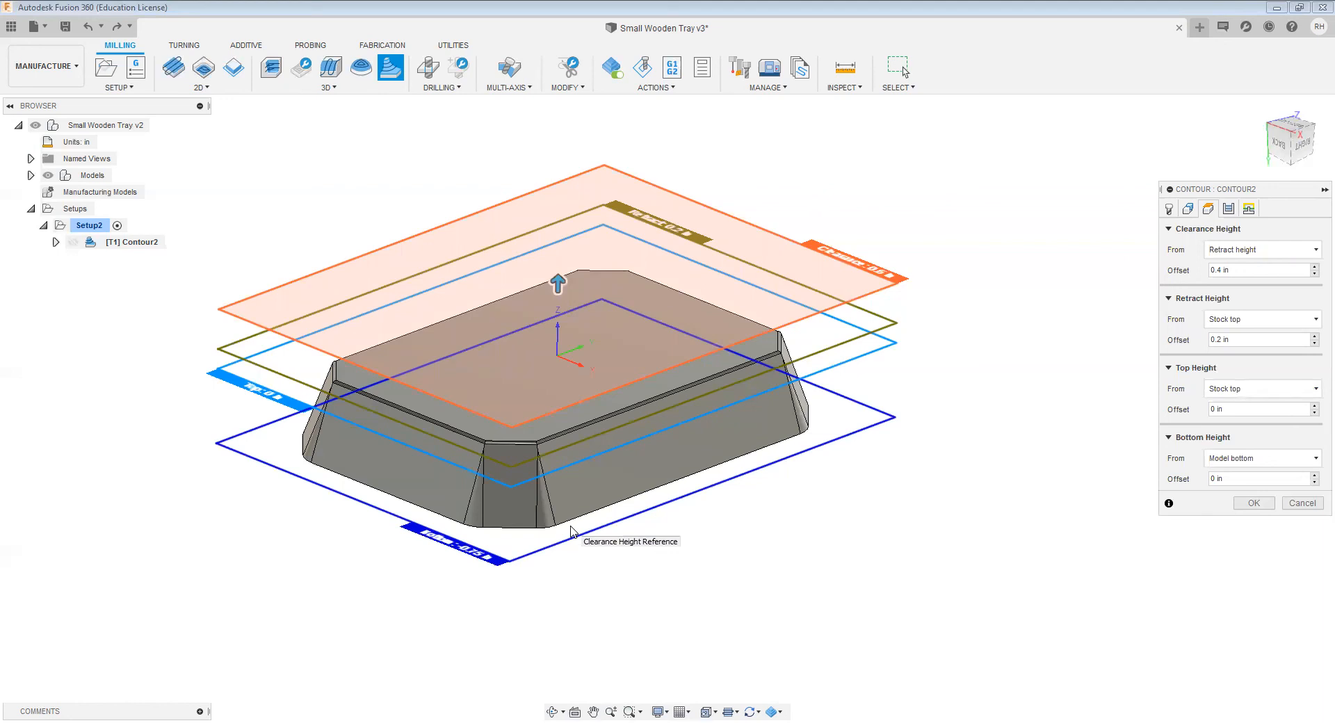
left_click(1223, 479)
type(".")
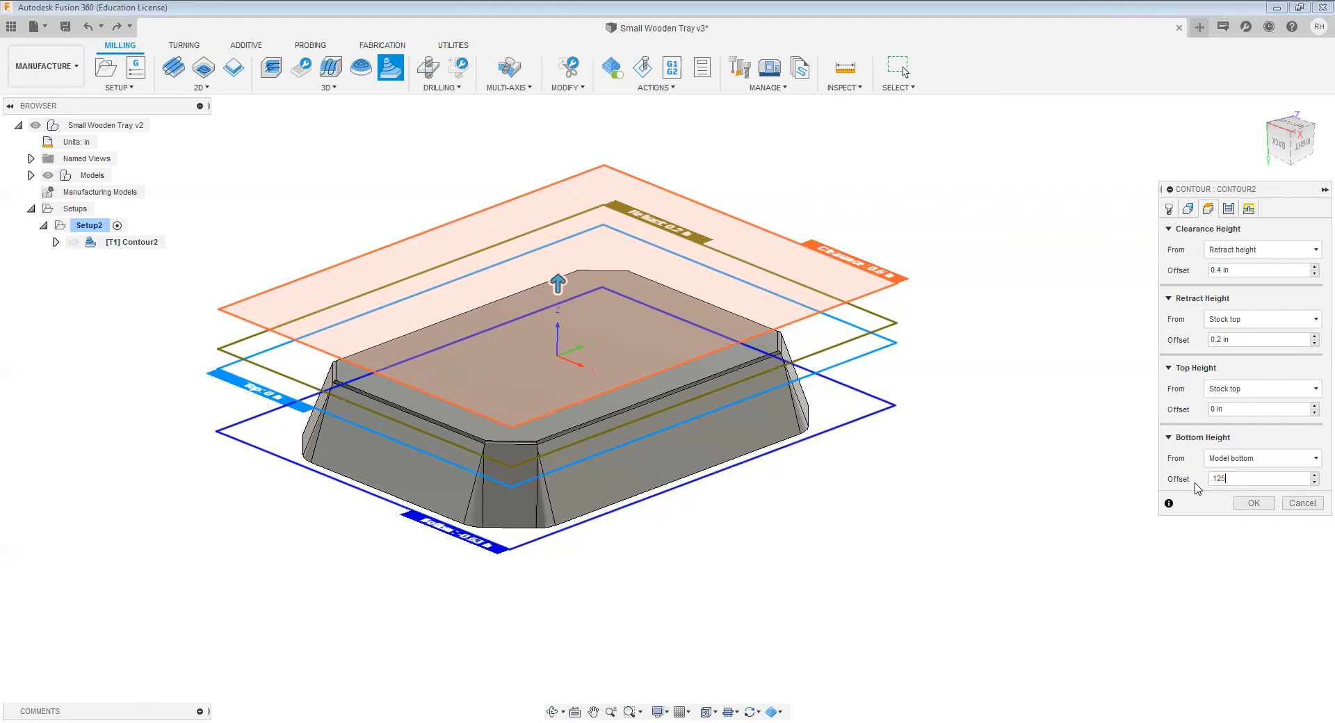
type("125")
key("Home")
type("-")
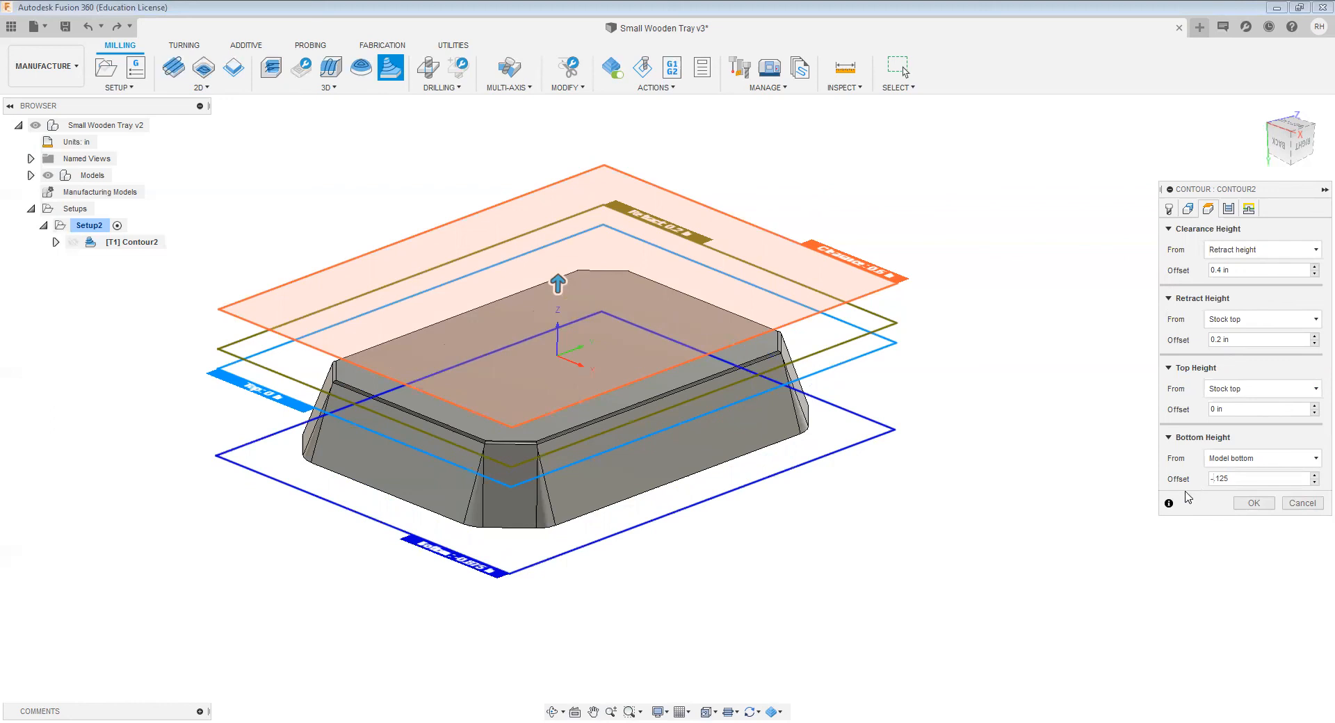
Step: Set the contour passes to Conventional direction with a 0.01 in maximum stepdown, enable Feed Optimization, and generate the toolpath
left_click(1229, 211)
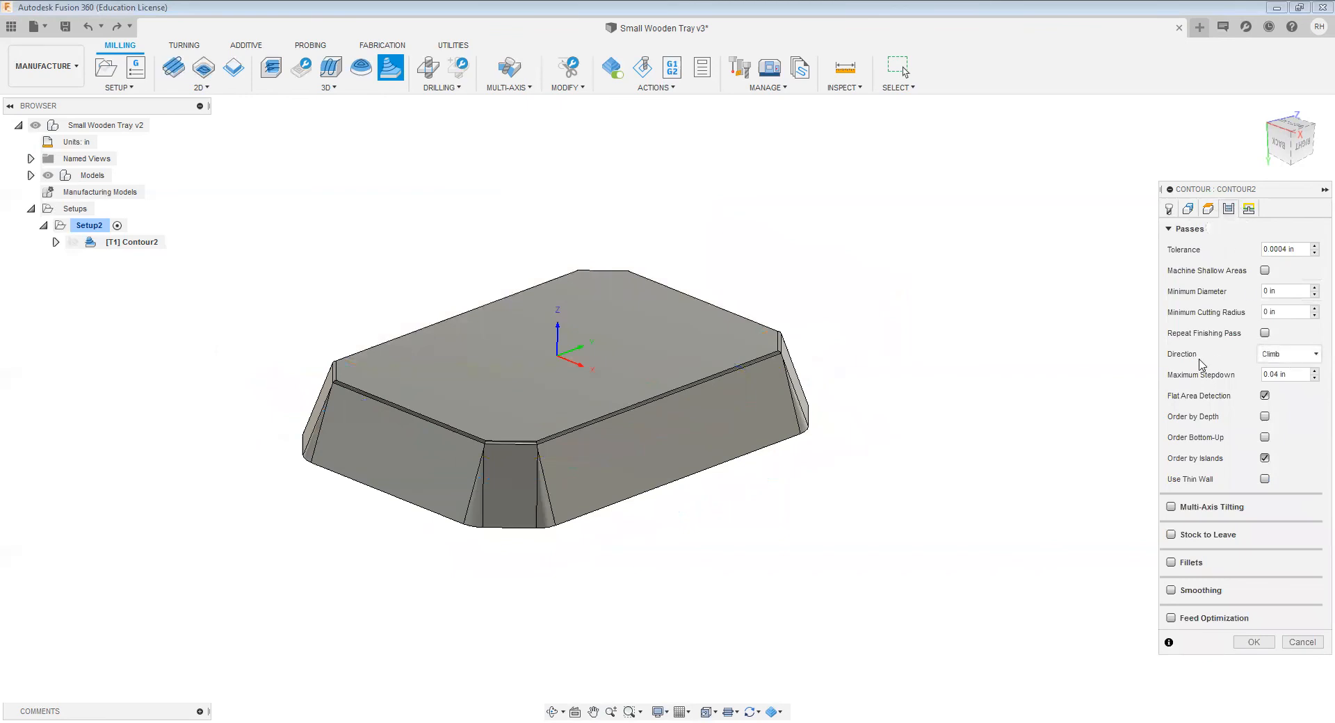
left_click(1286, 358)
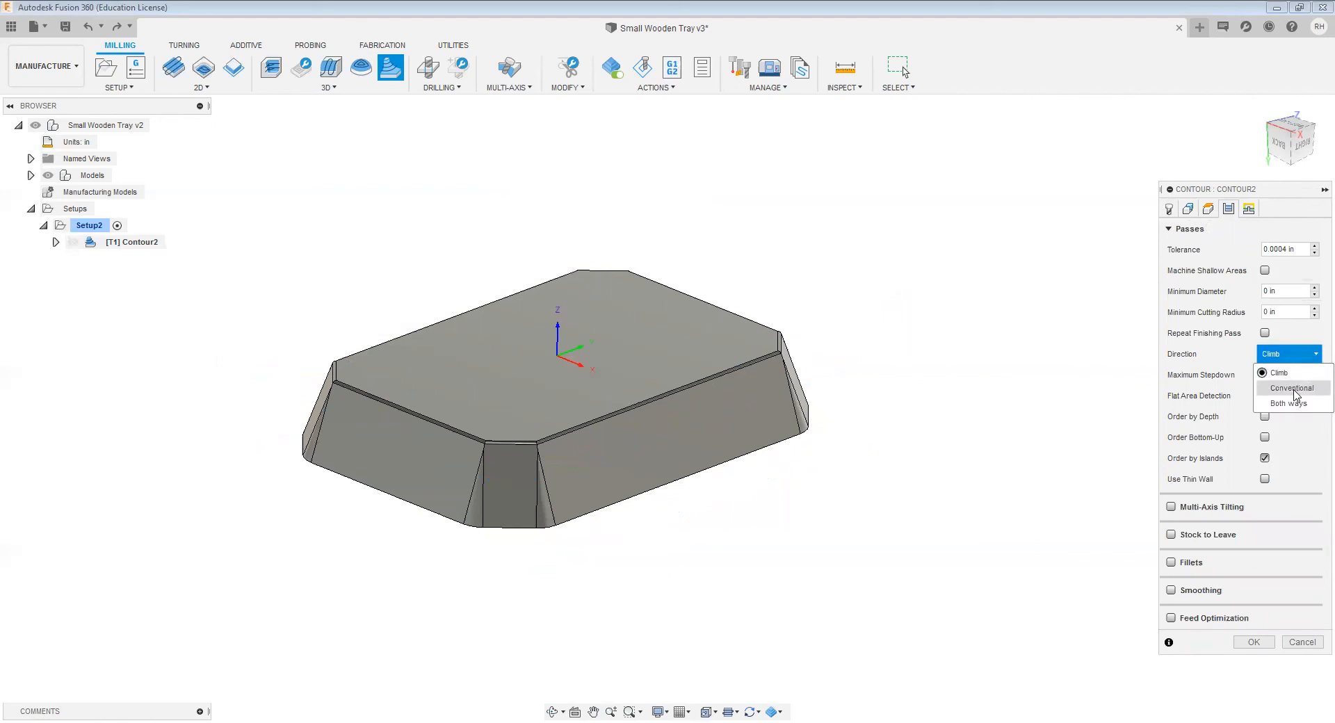
left_click(1287, 390)
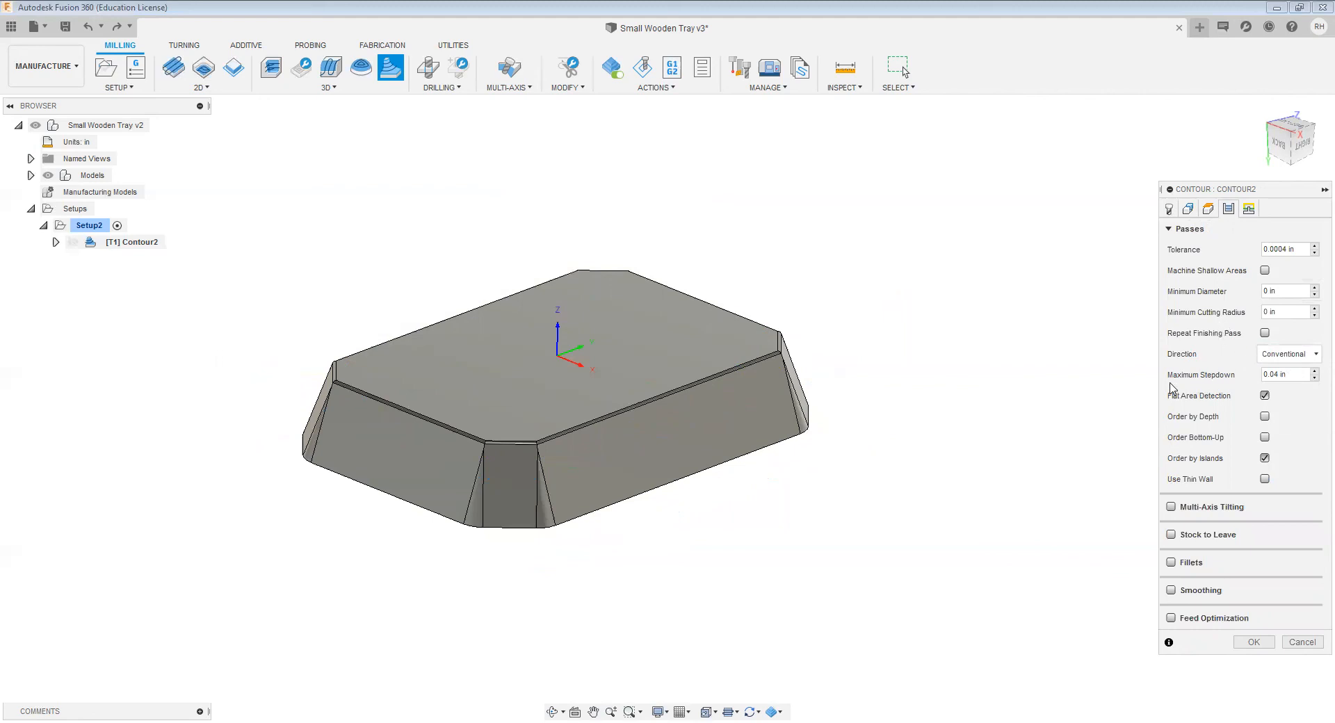
left_click(1272, 375)
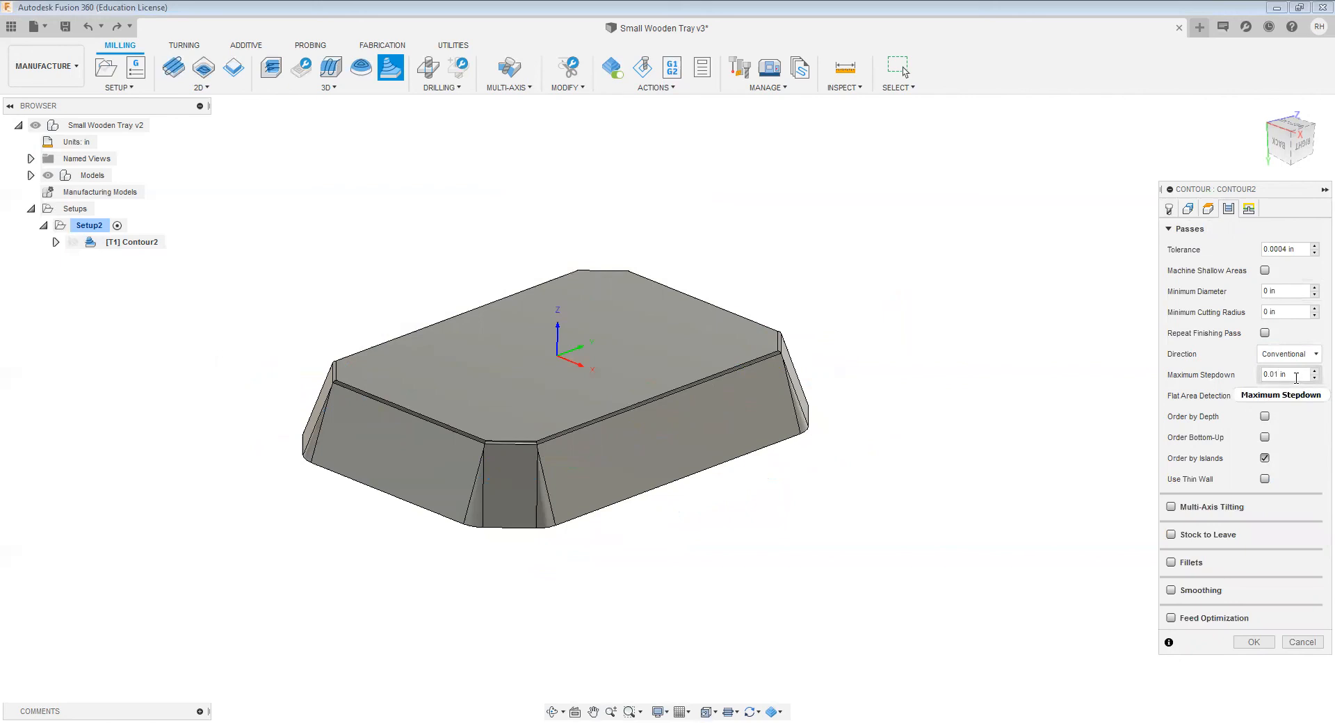
left_click(1173, 618)
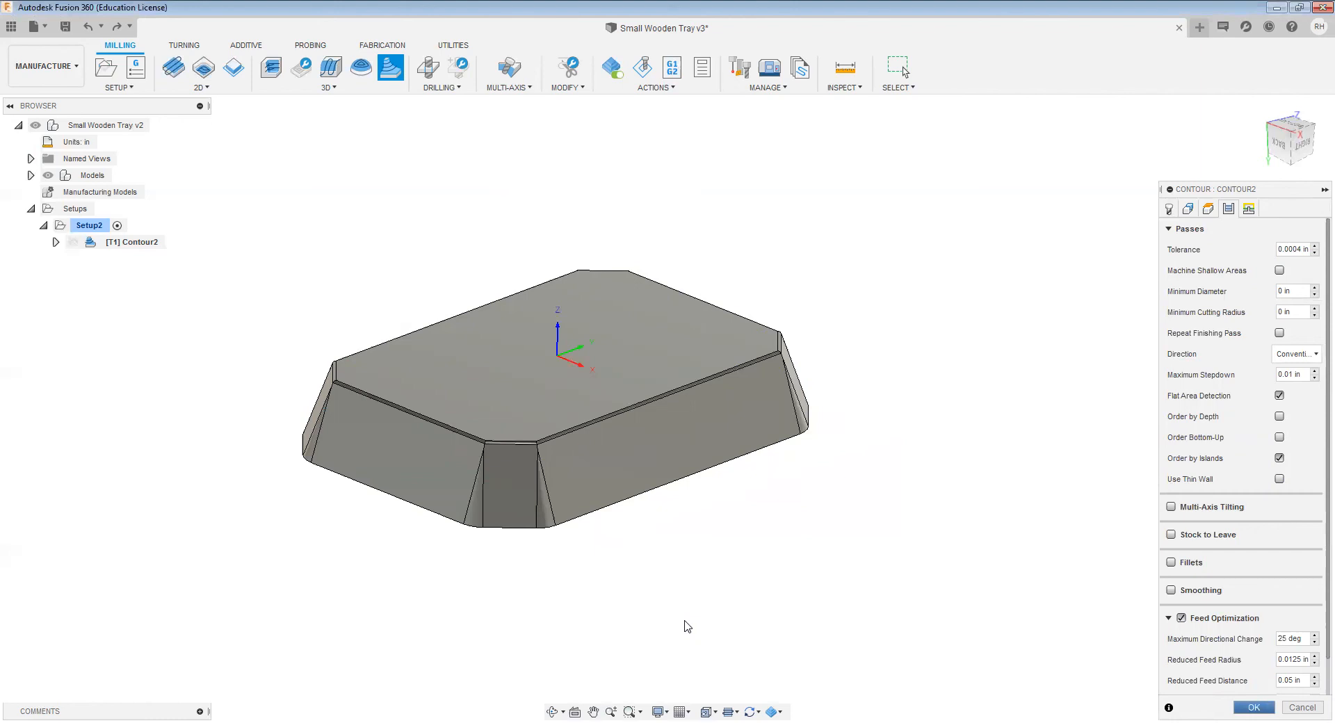
key("Return")
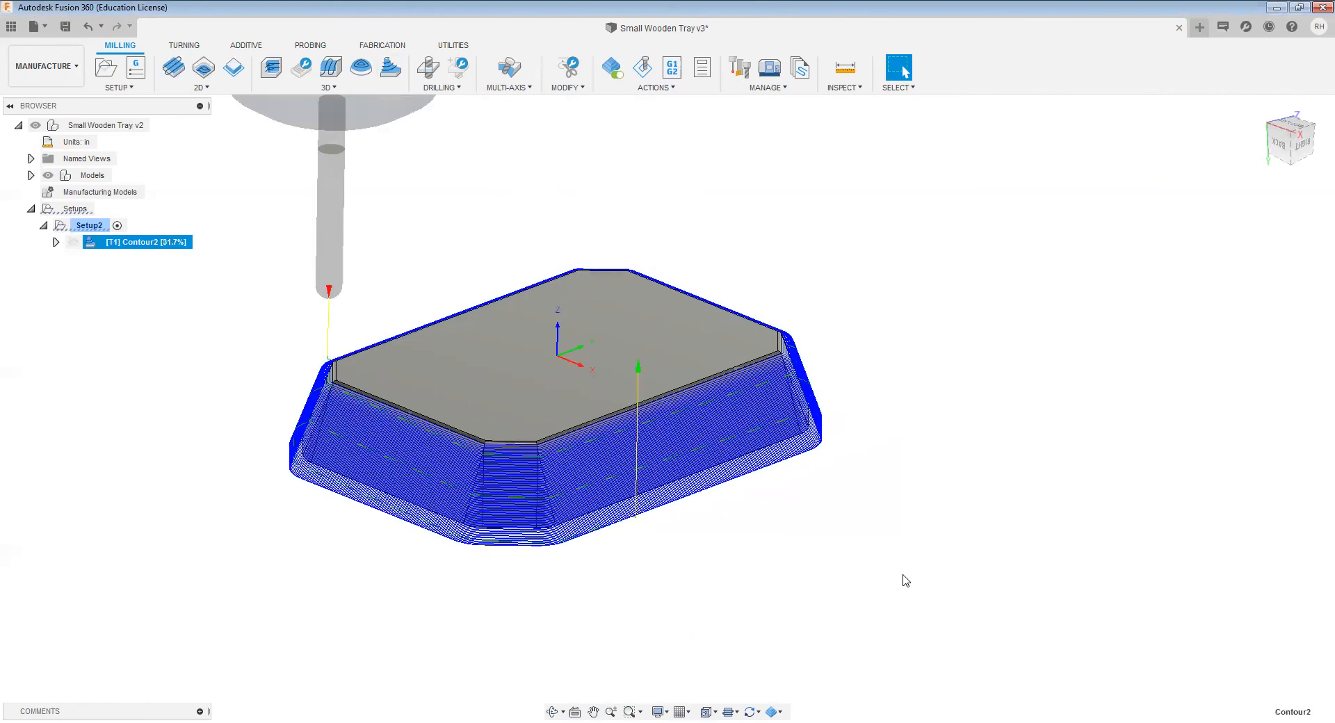
Step: Examine the generated contour passes around and below the tray from the back view
middle_click_drag(756, 576, 978, 477, "shift")
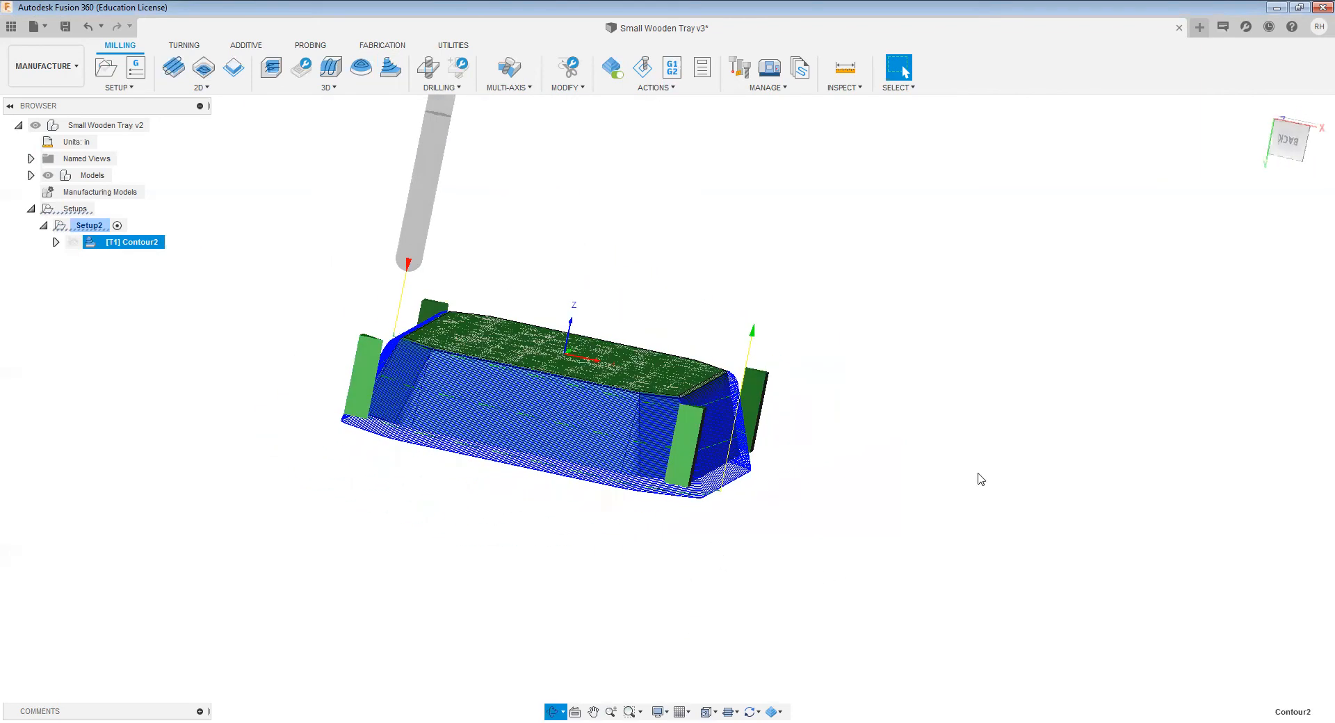
left_click(1292, 144)
scroll(659, 468, "up", 5)
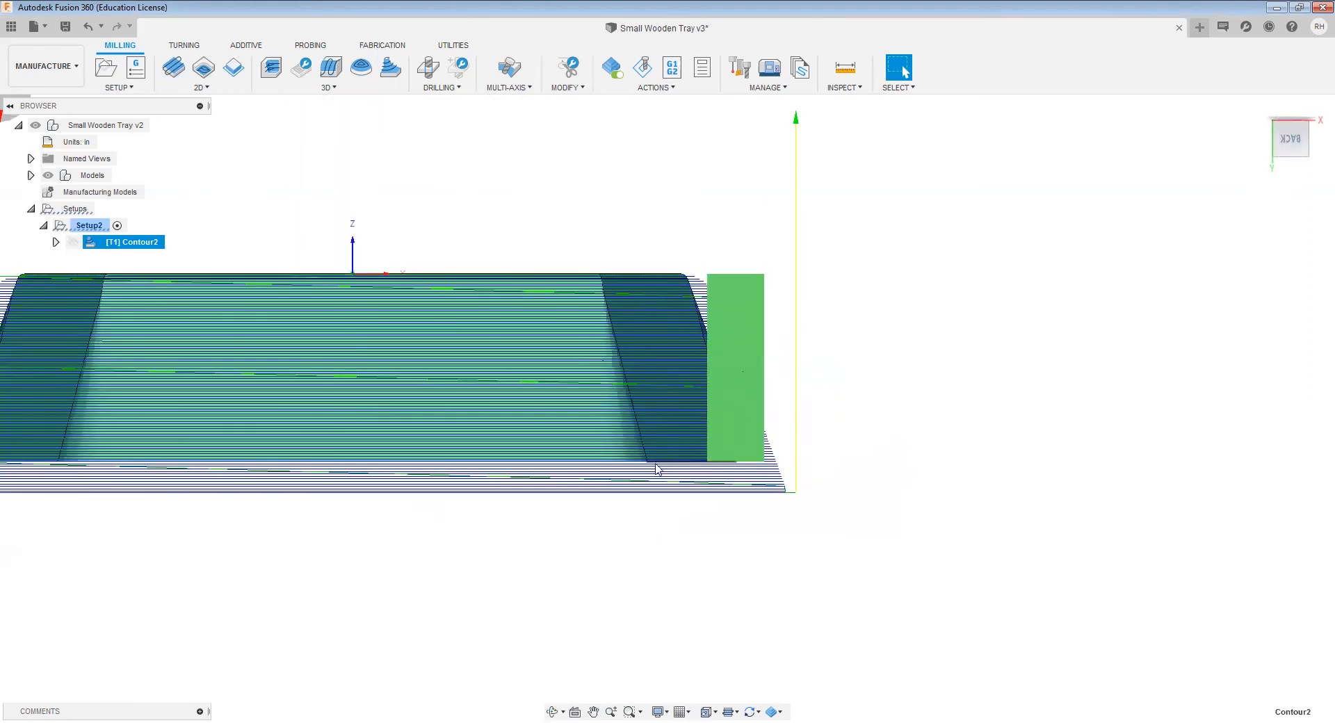
scroll(643, 466, "down", 3)
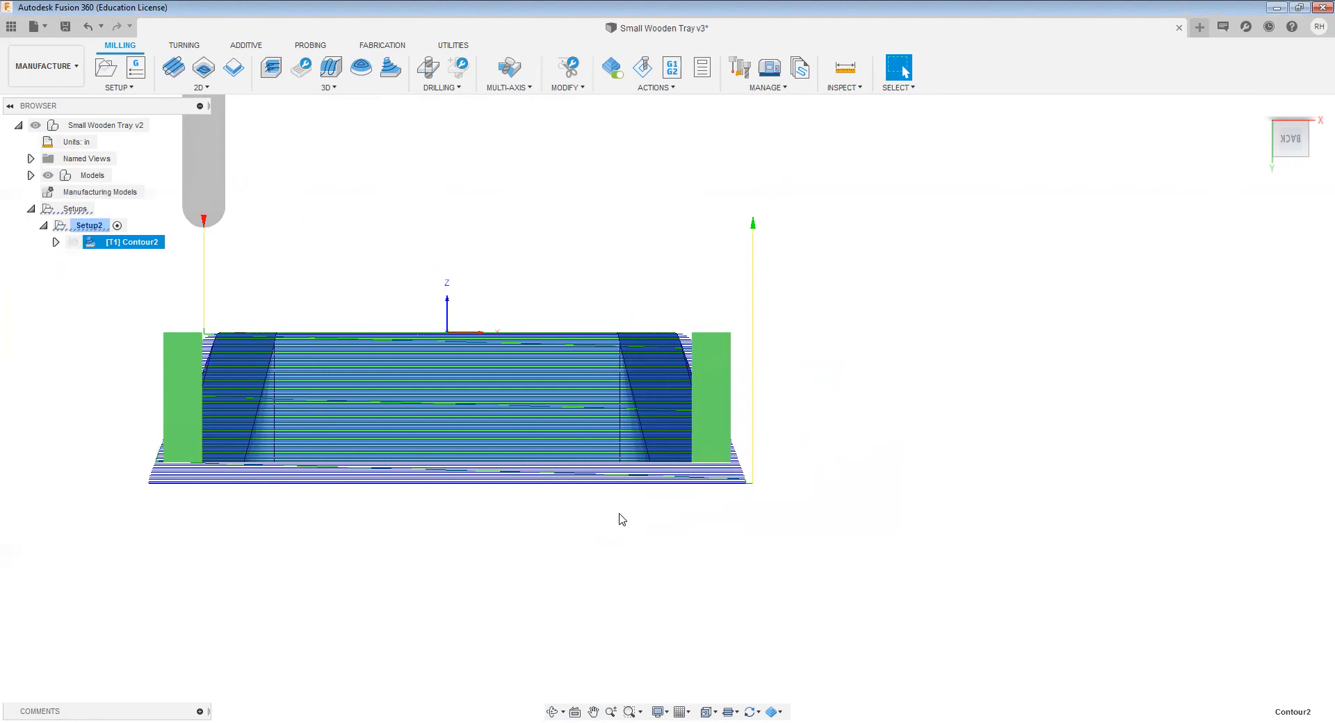
left_click(489, 558)
Step: Simulate the contour toolpath with the tool displayed, varying the playback speed to watch the stock being cut to the end
left_click(133, 243)
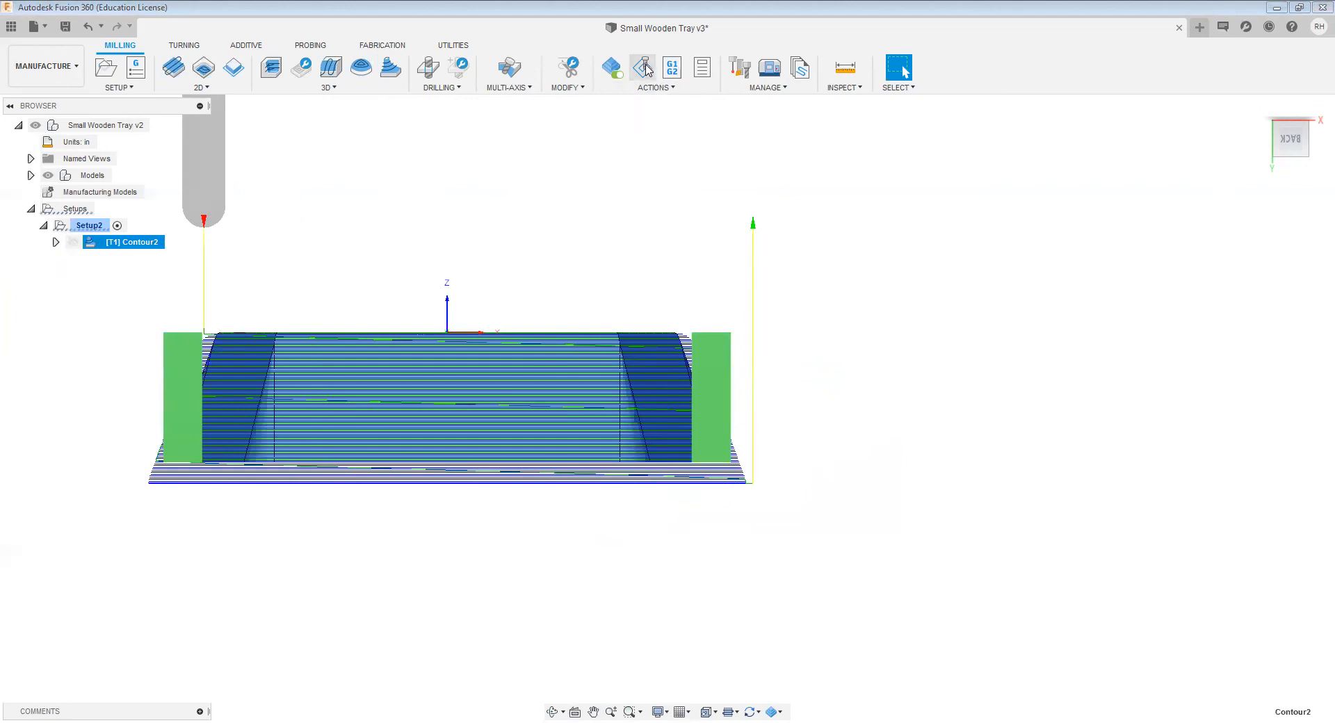
left_click(646, 70)
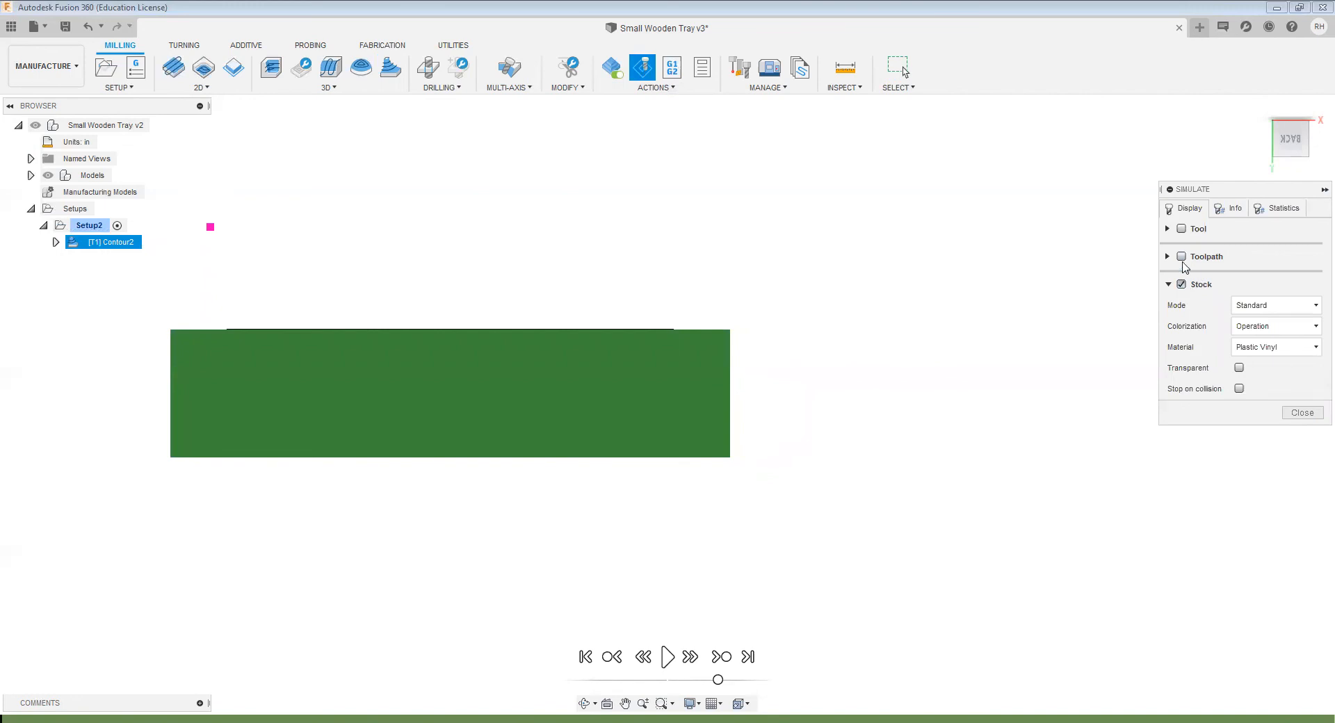
left_click(1182, 228)
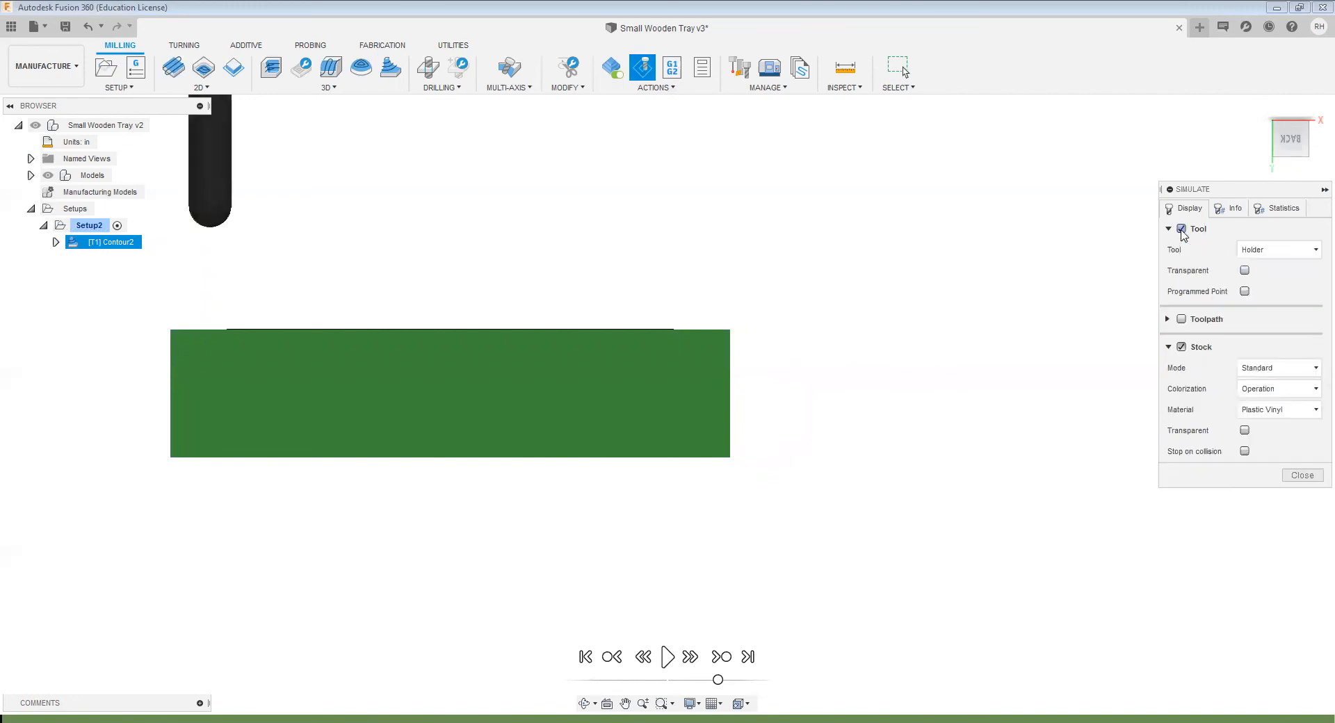
left_click(668, 661)
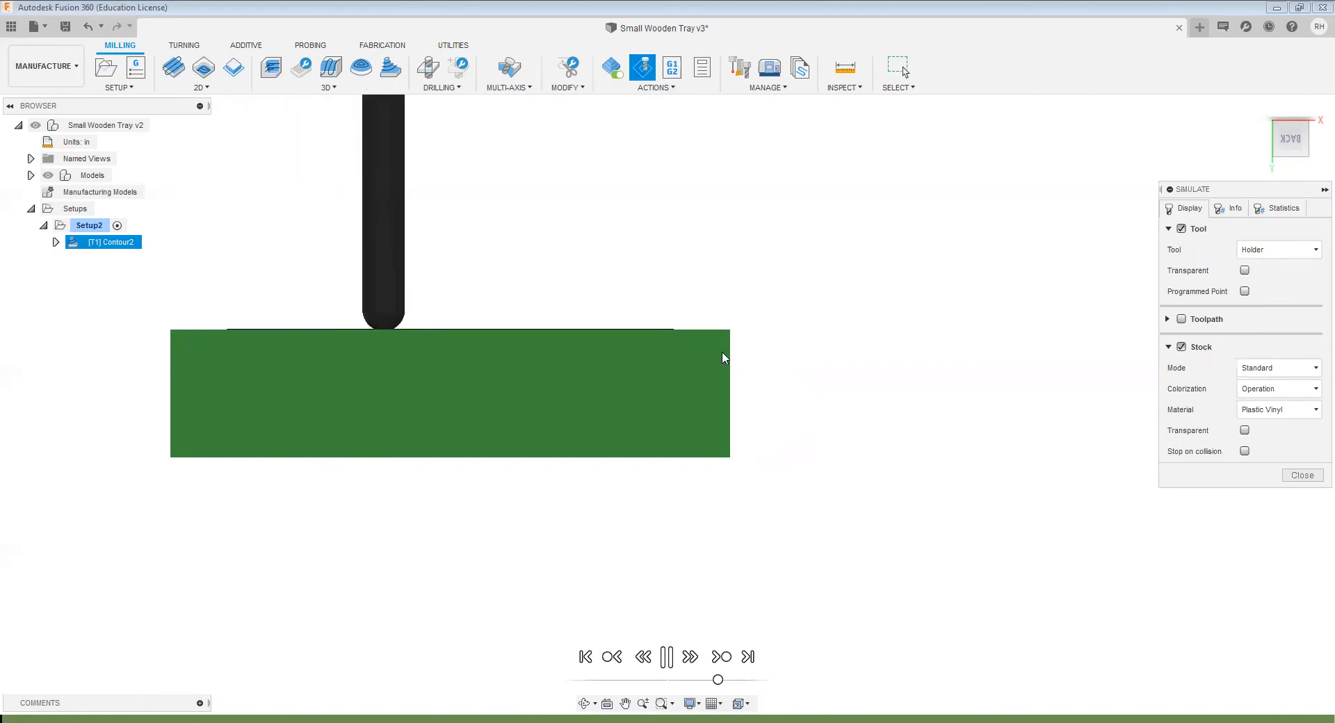
middle_click_drag(722, 356, 709, 360, "shift")
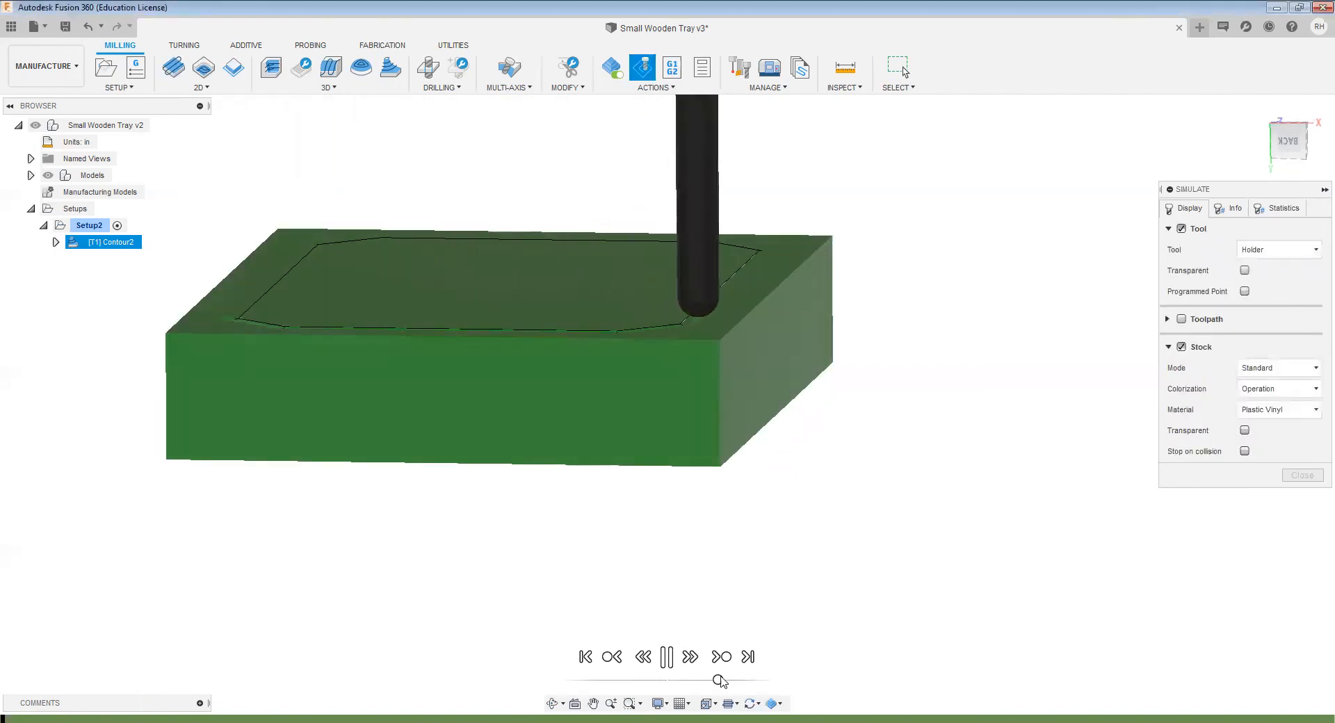
left_click_drag(718, 682, 743, 687)
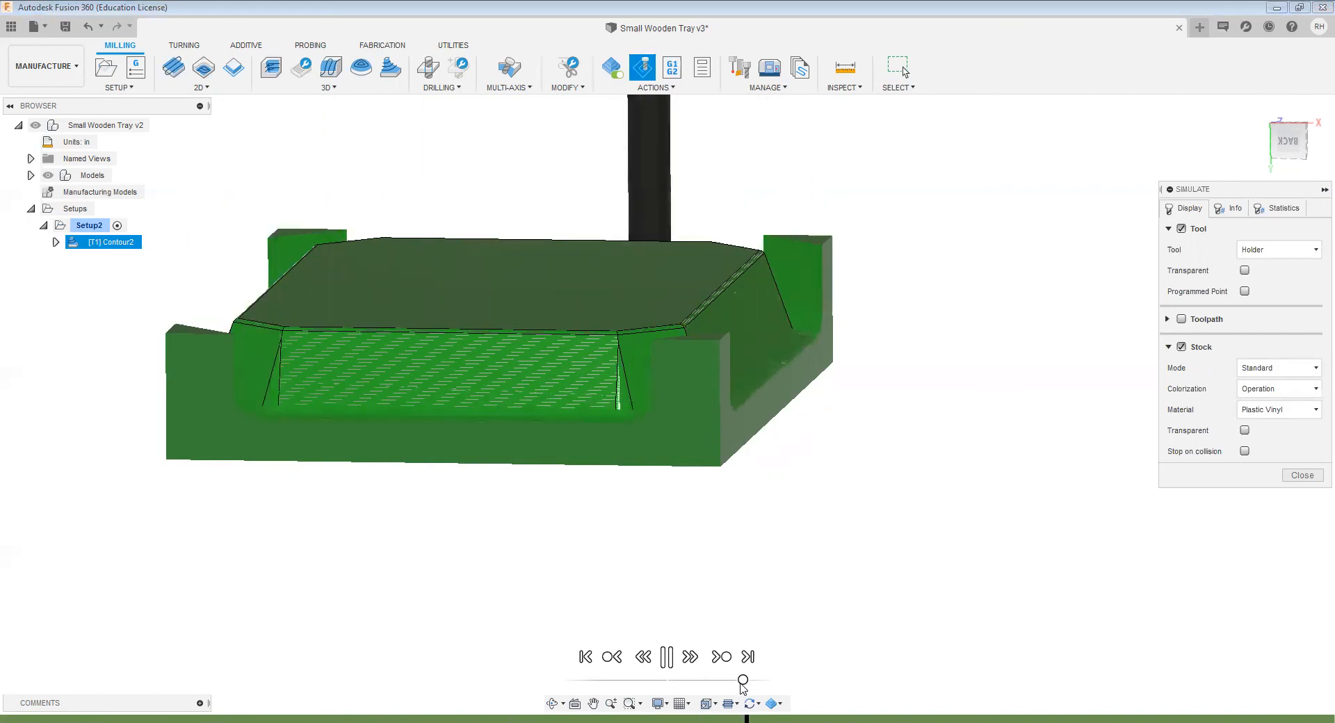
left_click_drag(742, 686, 719, 684)
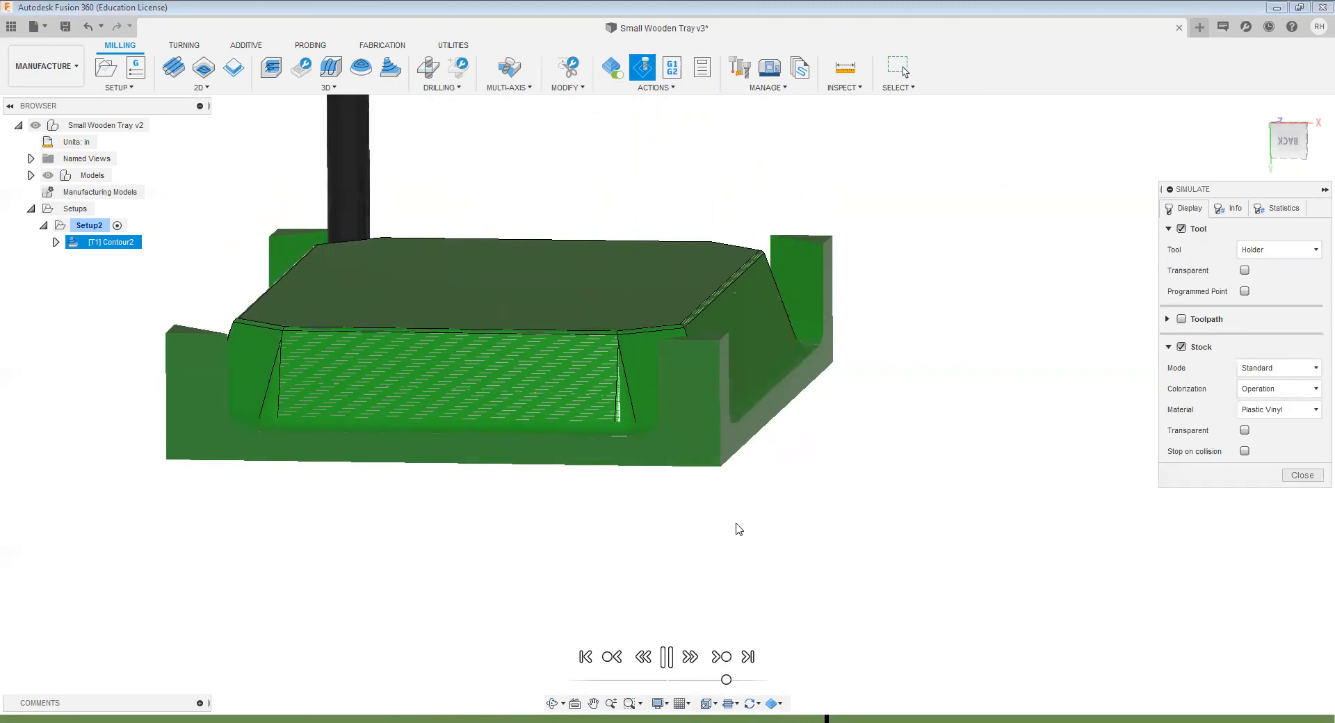
scroll(779, 424, "up", 5)
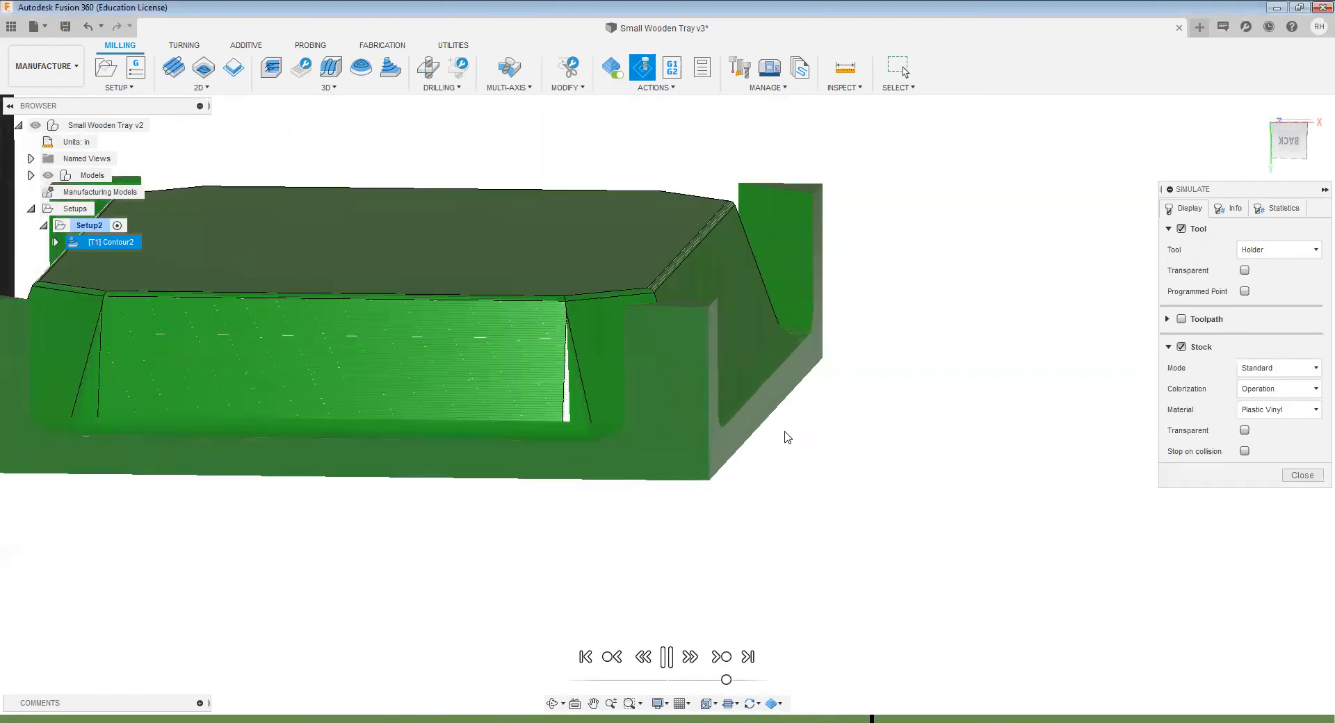
middle_click_drag(766, 432, 752, 425, "shift")
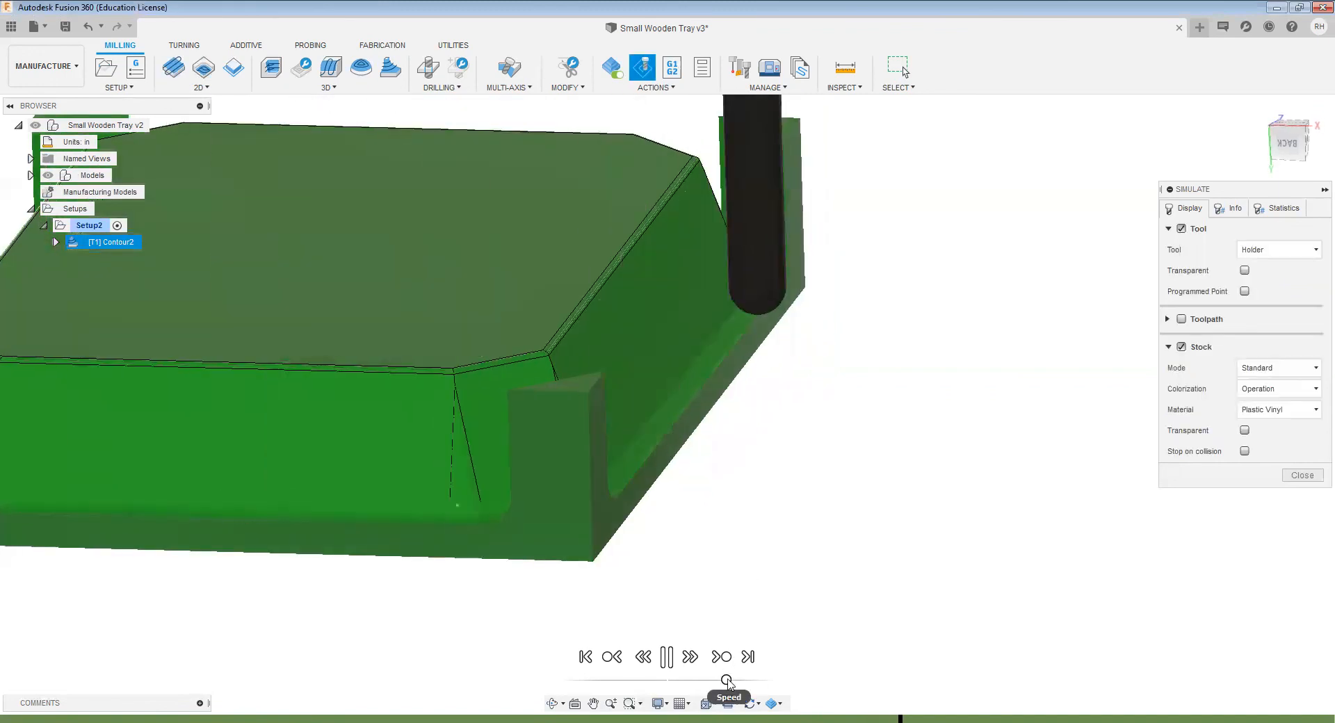
left_click_drag(727, 682, 745, 681)
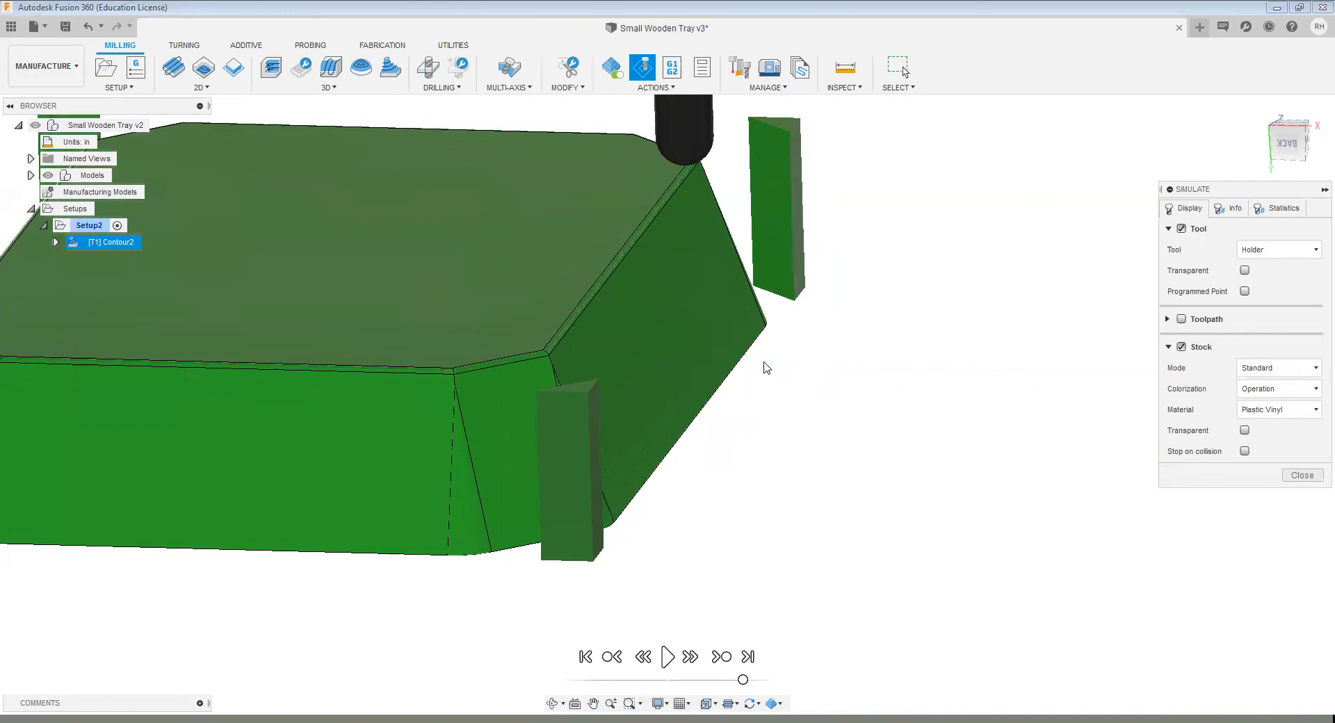
Step: Inspect the simulated tray sides and the leftover corner stock, and close the simulation
scroll(764, 362, "down", 3)
middle_click_drag(756, 412, 750, 405, "shift")
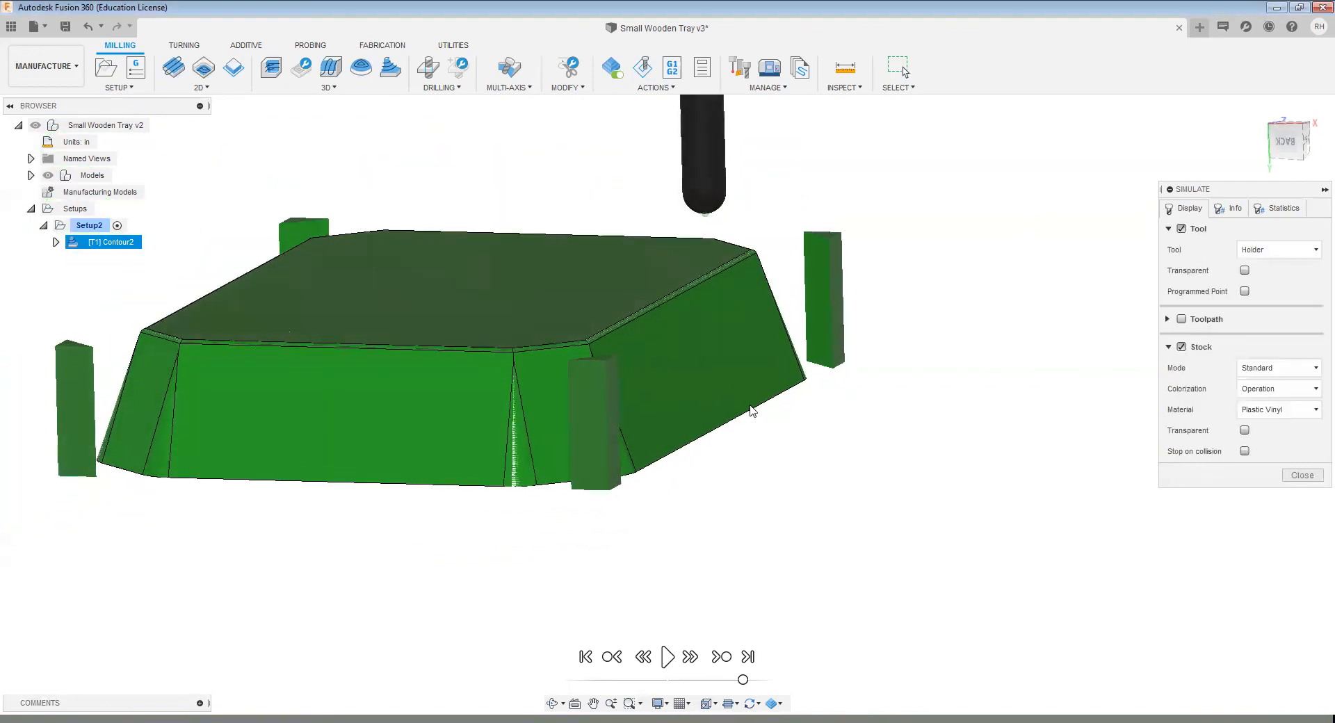
scroll(751, 411, "up", 2)
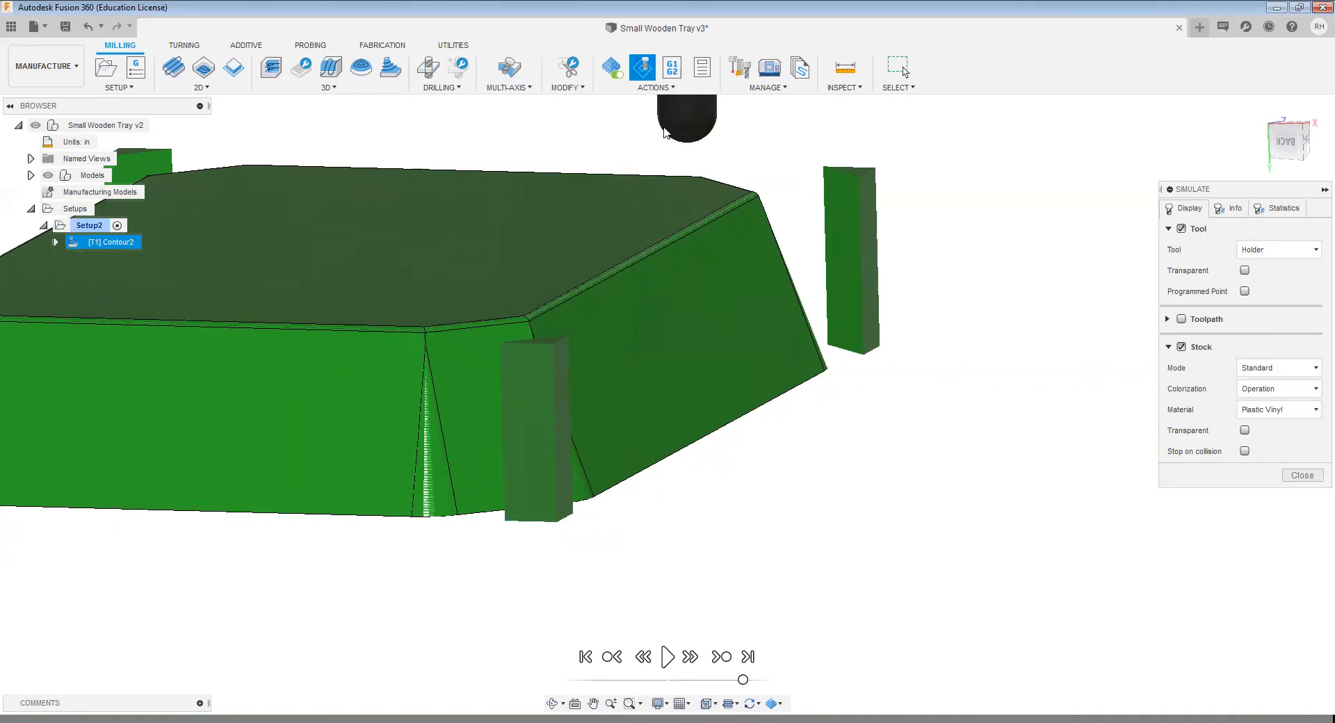
scroll(843, 361, "down", 2)
middle_click_drag(681, 391, 661, 436, "shift")
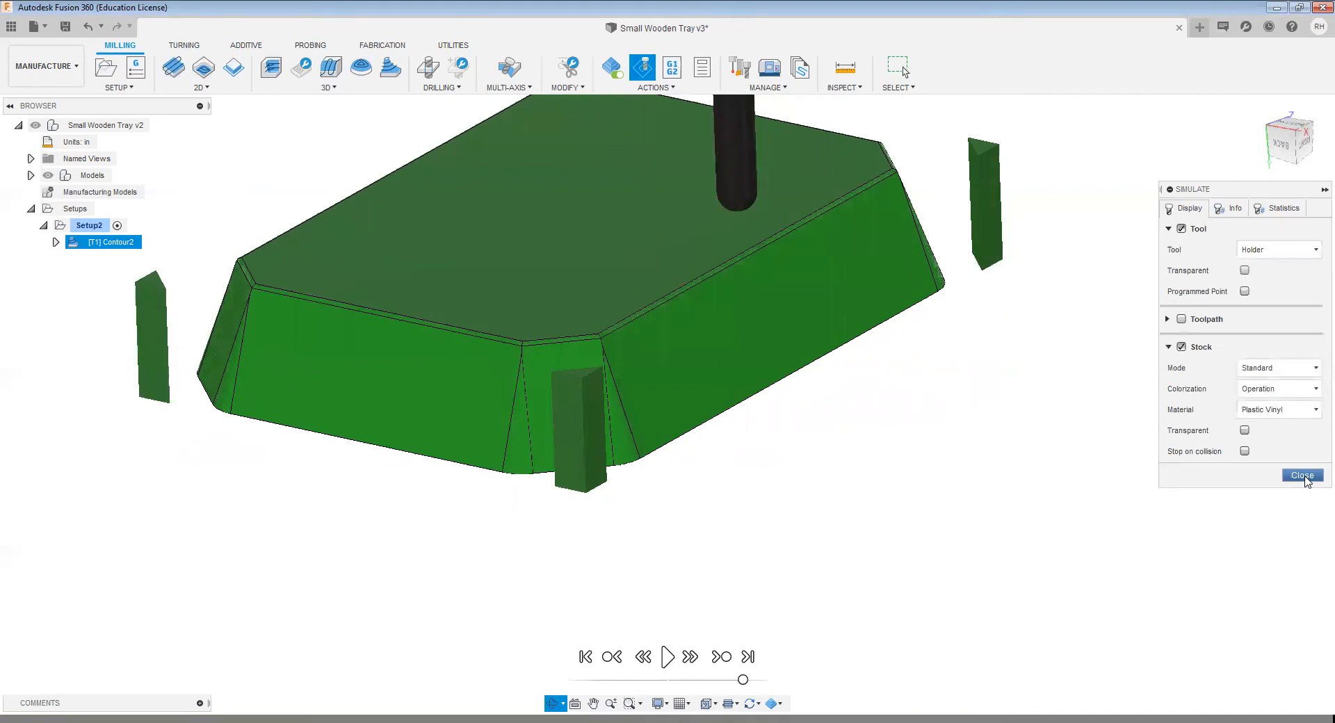
left_click(1302, 476)
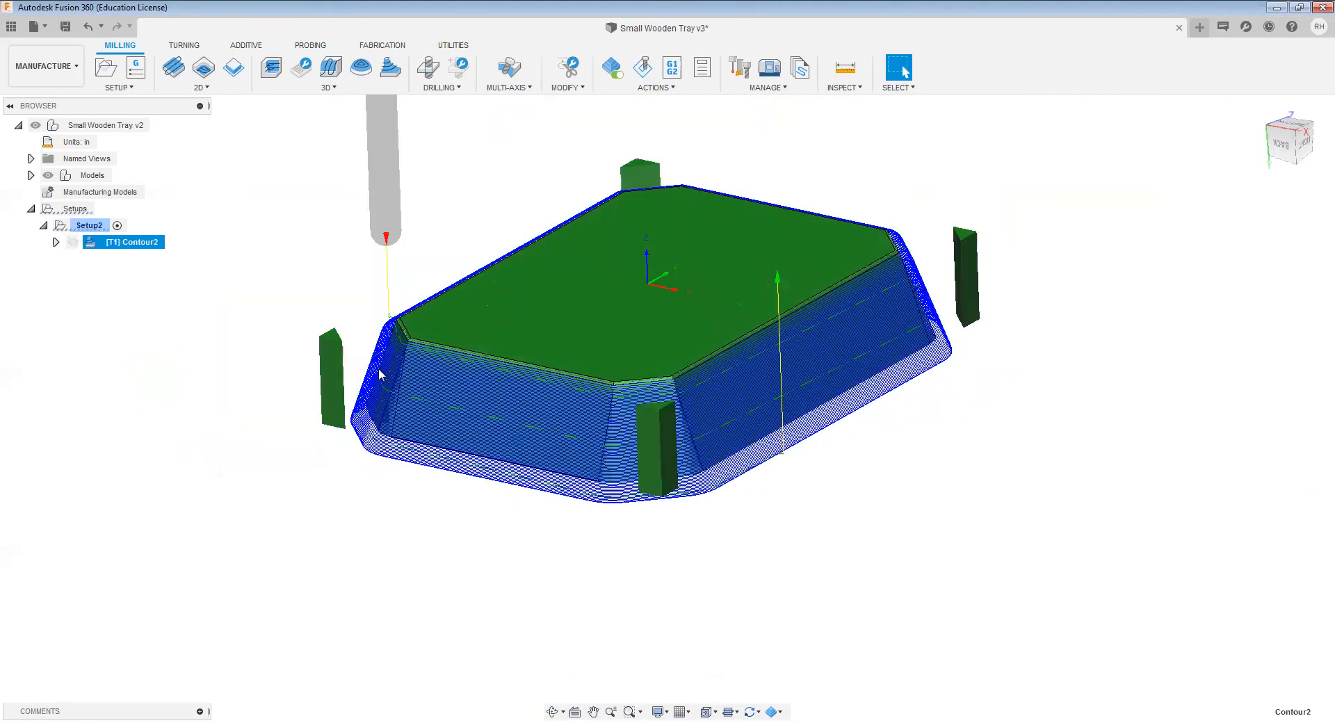
Step: Save the tray design with its contour toolpath as a new version and deselect the toolpath
scroll(744, 336, "up", 2)
middle_click_drag(704, 457, 704, 443, "shift")
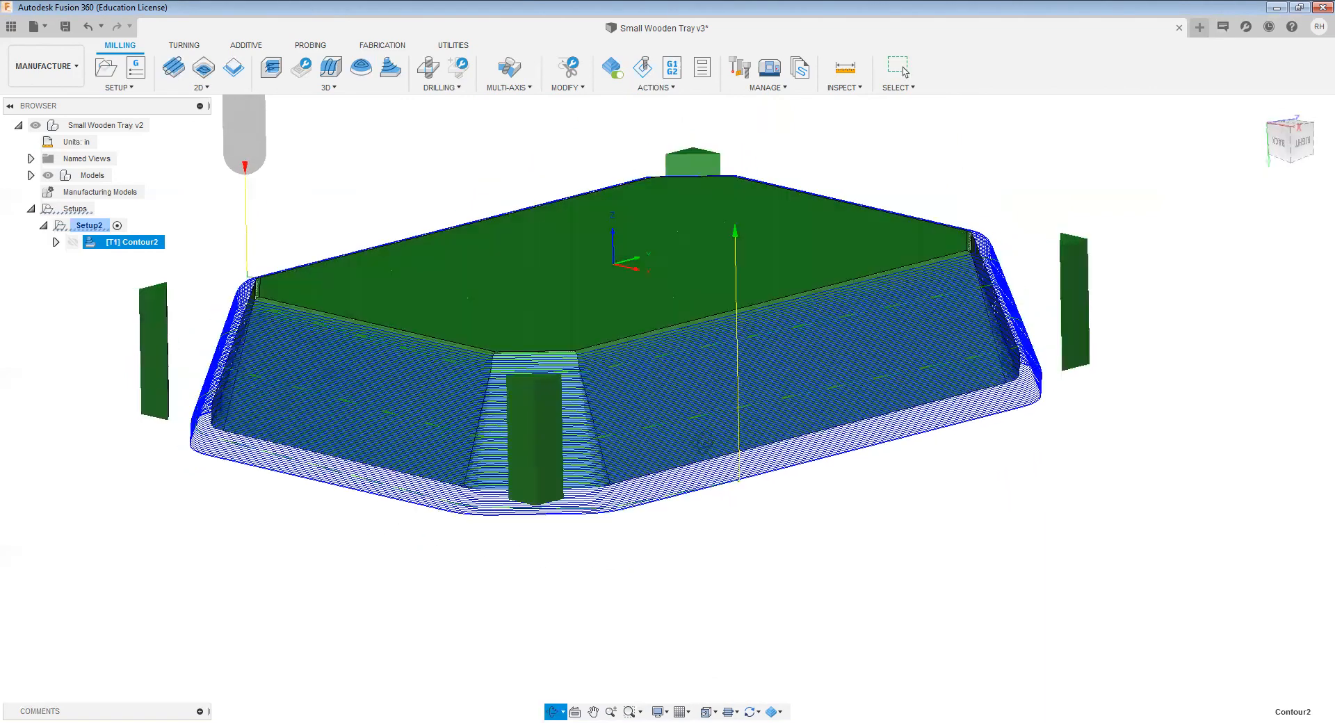
scroll(719, 406, "up", 1)
scroll(719, 407, "down", 4)
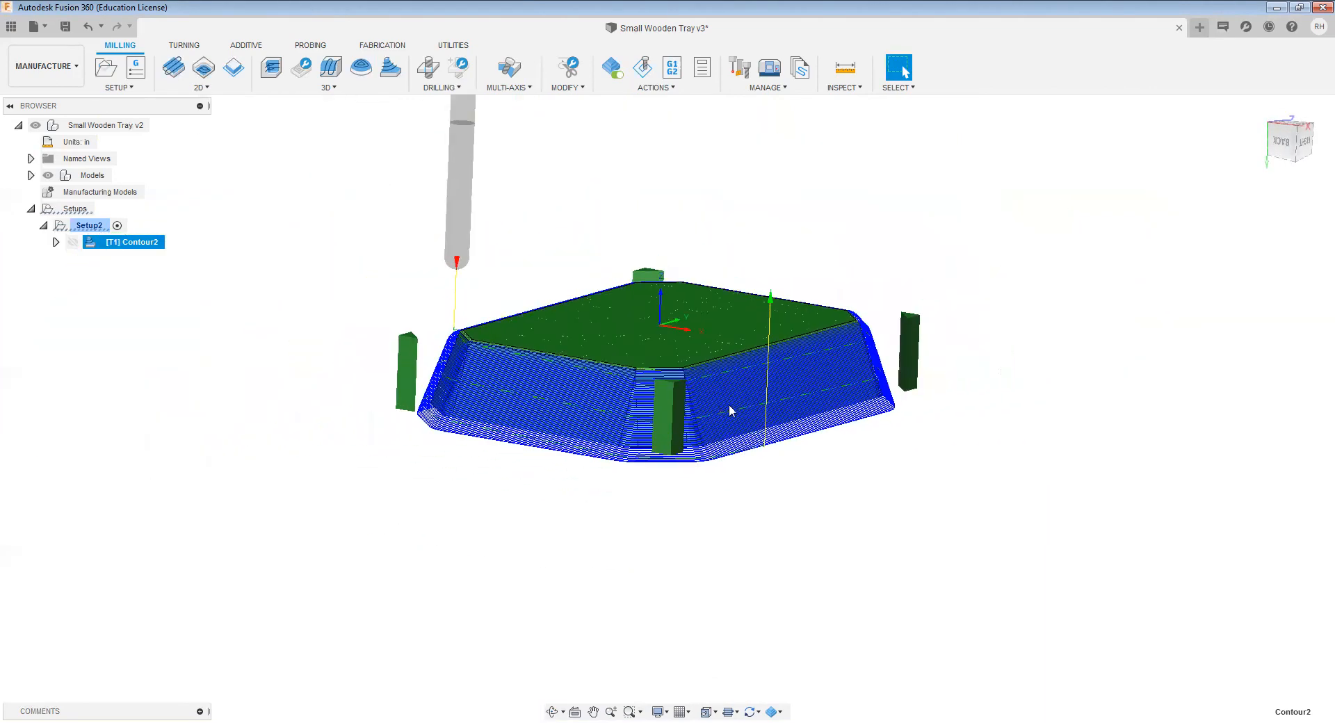
middle_click_drag(619, 520, 699, 549, "shift")
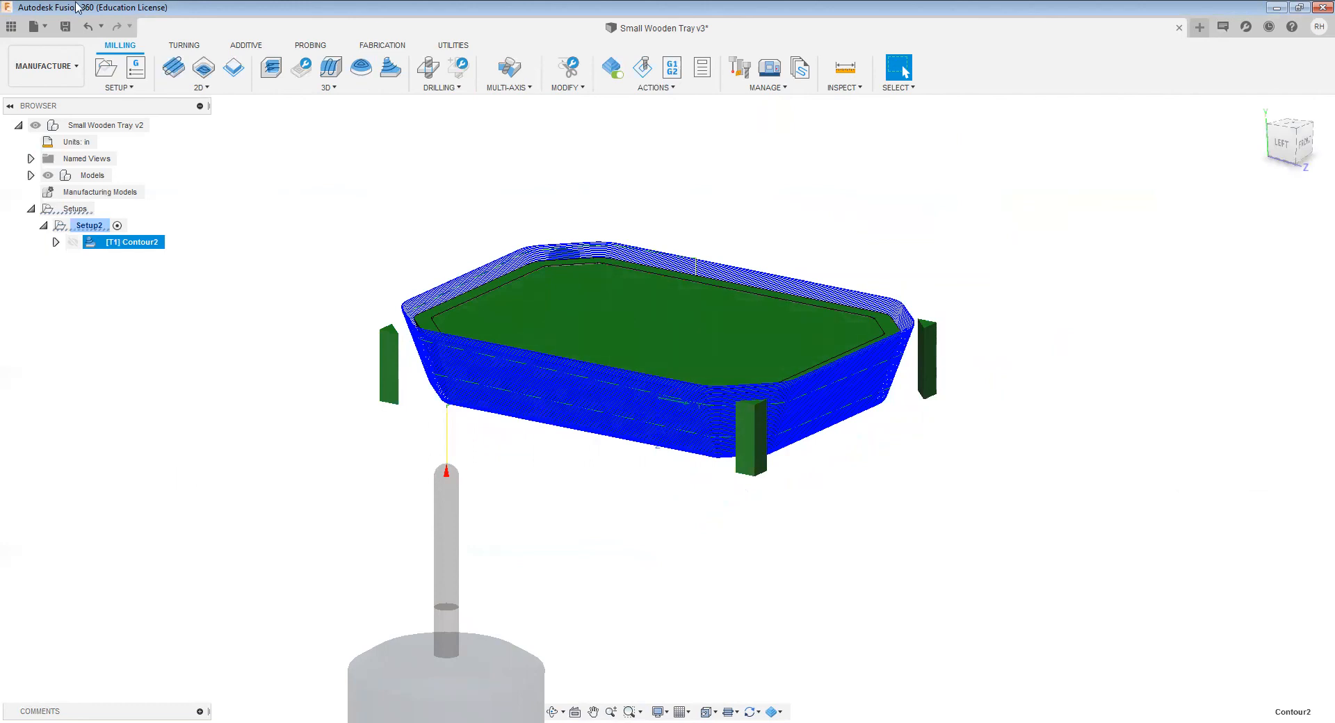
left_click(65, 26)
type("Add toolpath")
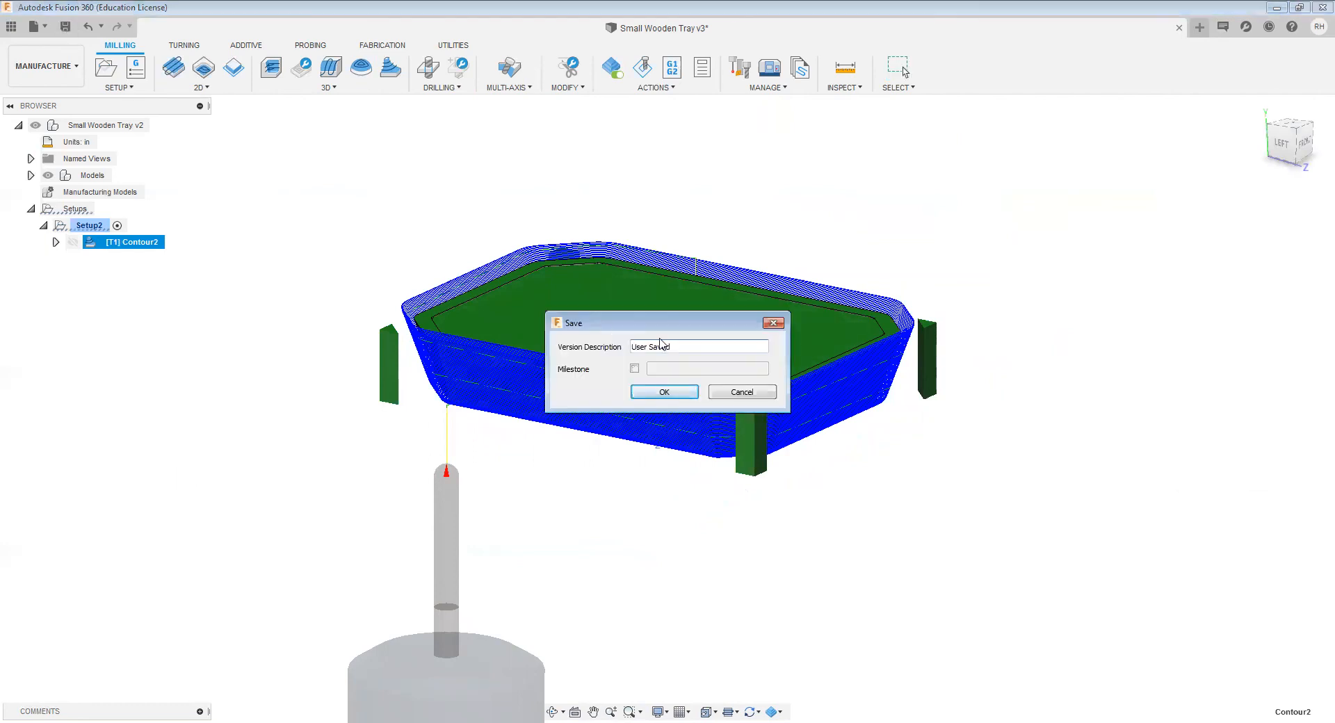
left_click(671, 392)
left_click(604, 174)
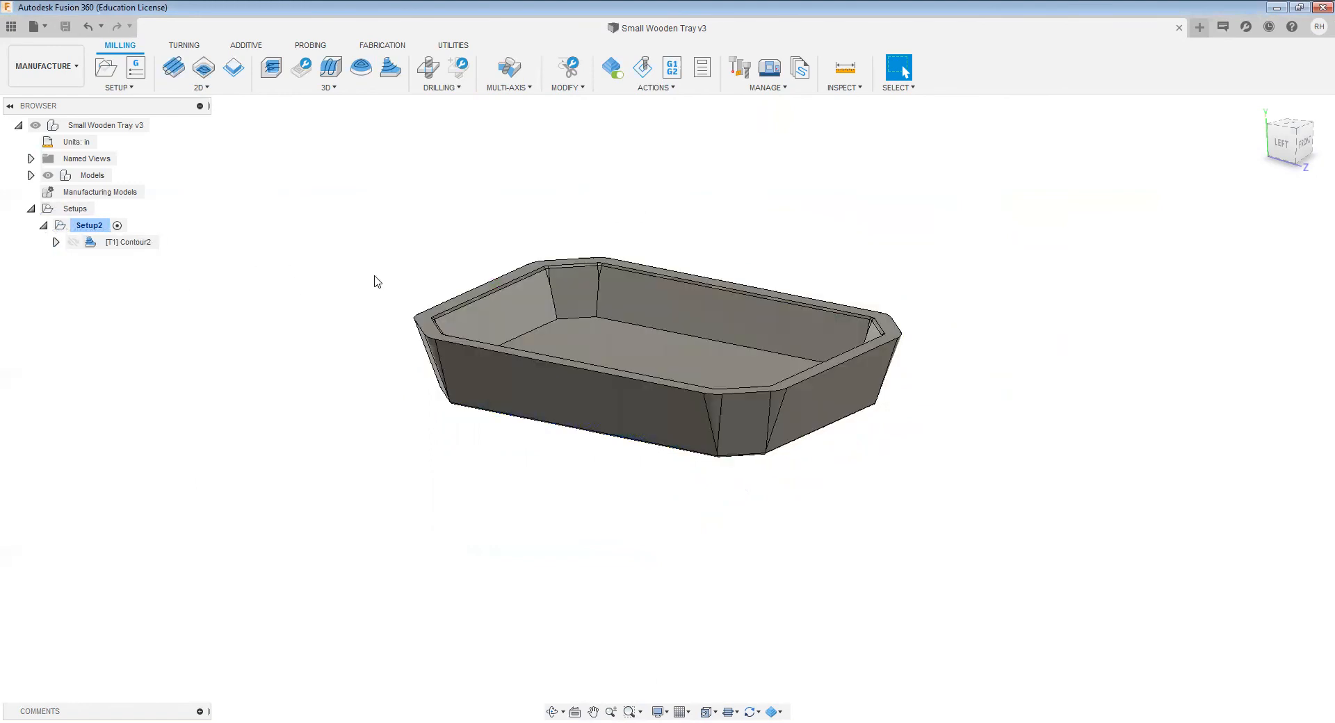
left_click(125, 88)
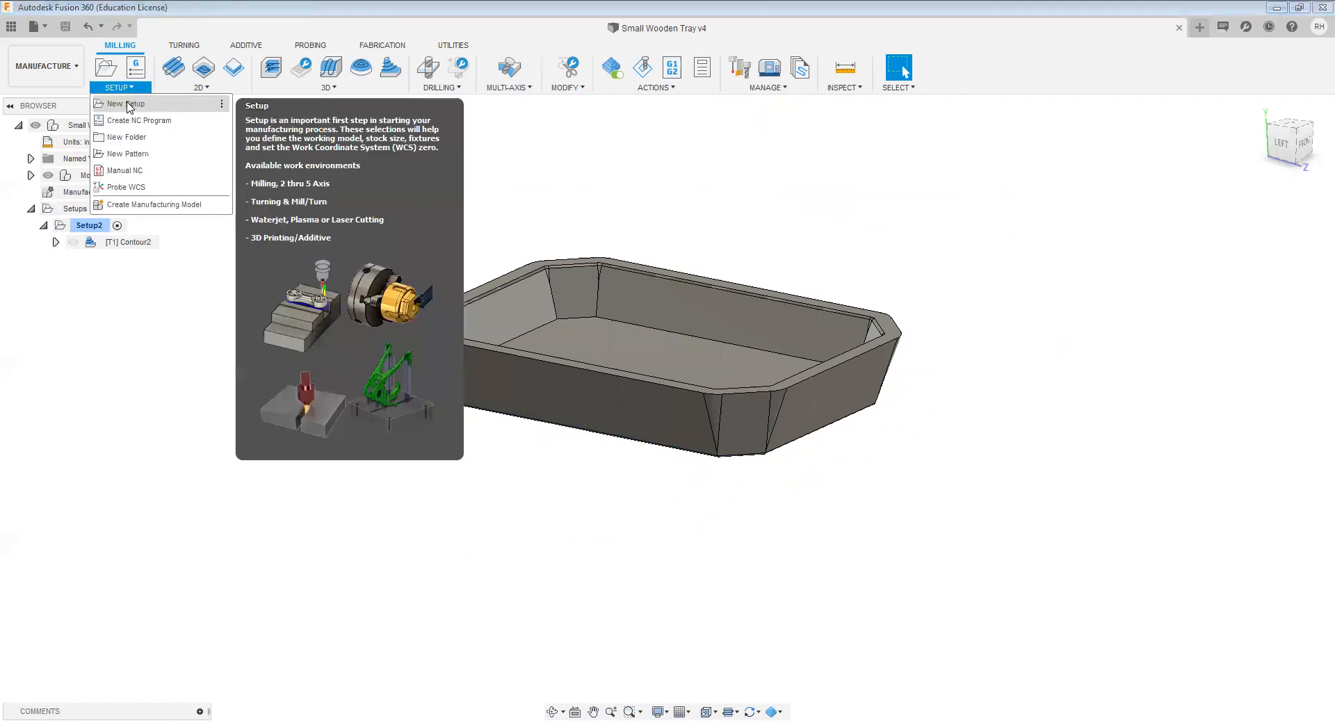
left_click(127, 104)
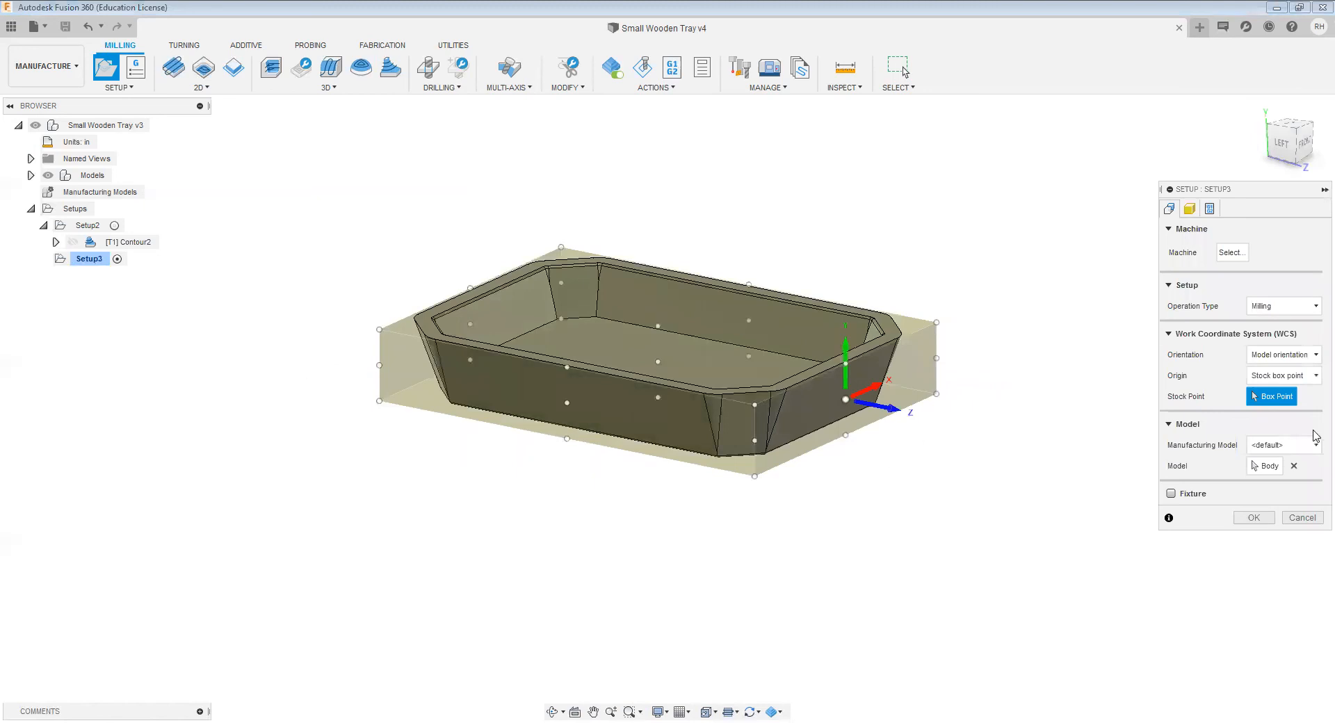
mouse_move(995, 377)
middle_mouse_down("shift")
mouse_move(974, 376)
mouse_move(987, 391)
middle_mouse_up("shift")
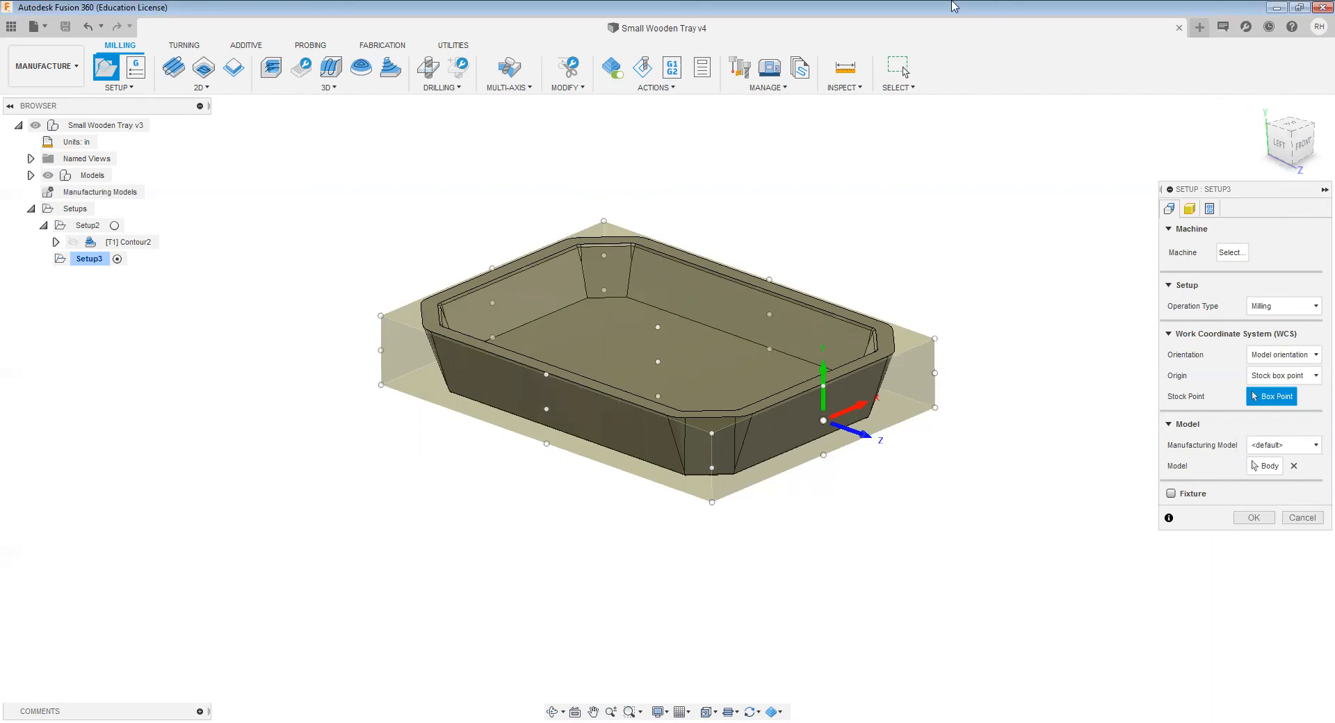
key("Escape")
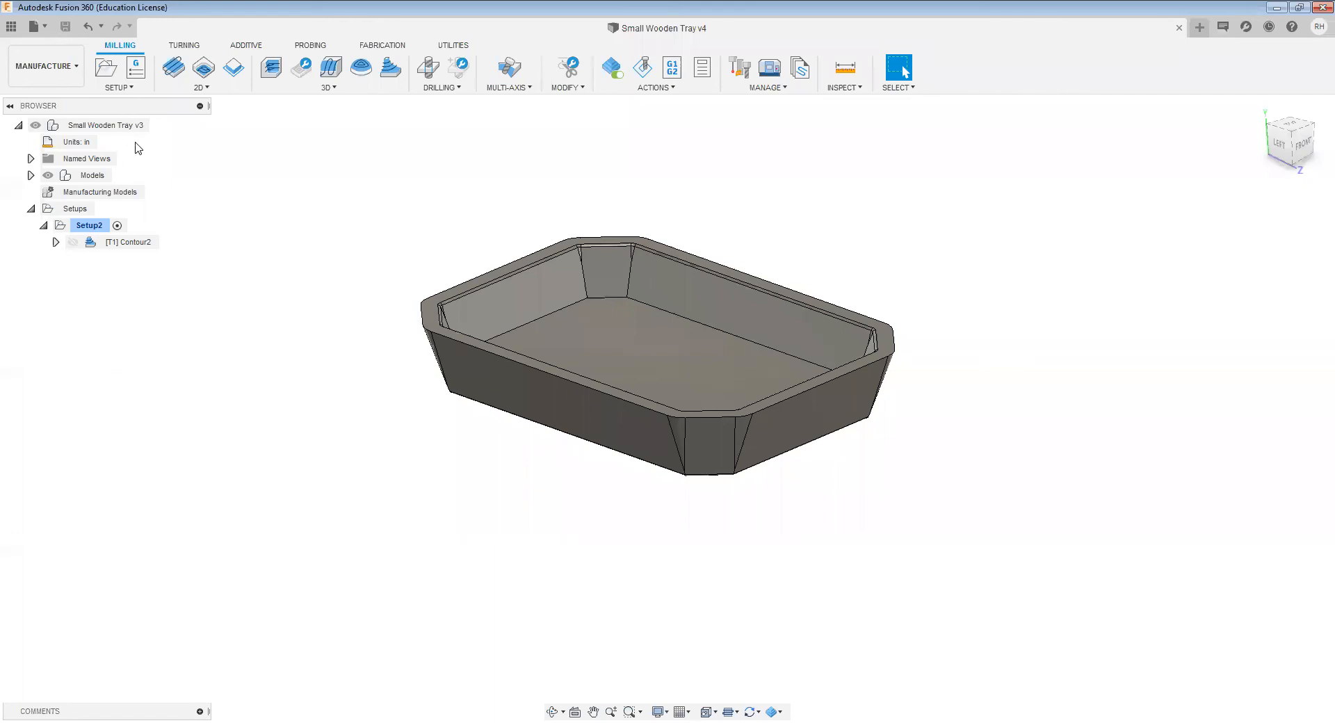
Step: Create a new milling setup oriented by Z axis/plane and X axis, using the model's vertical Y axis as the Z axis
left_click(106, 68)
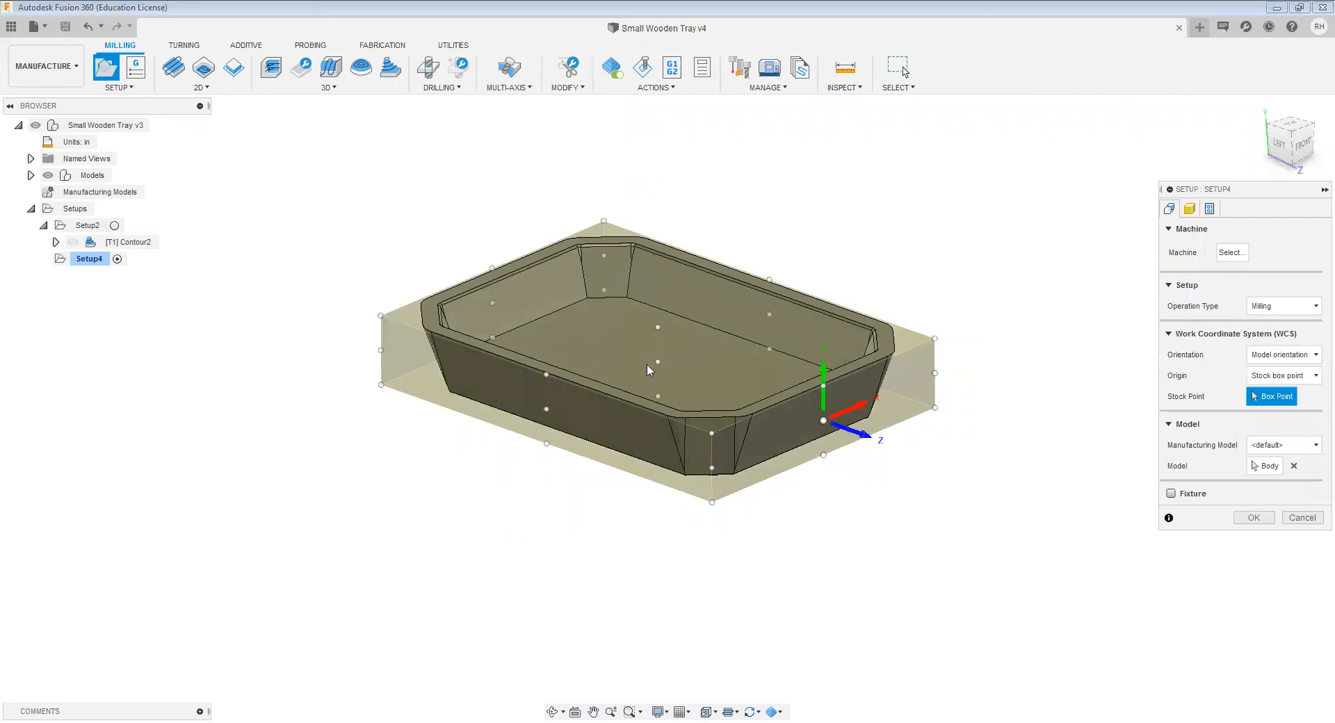
left_click(1284, 358)
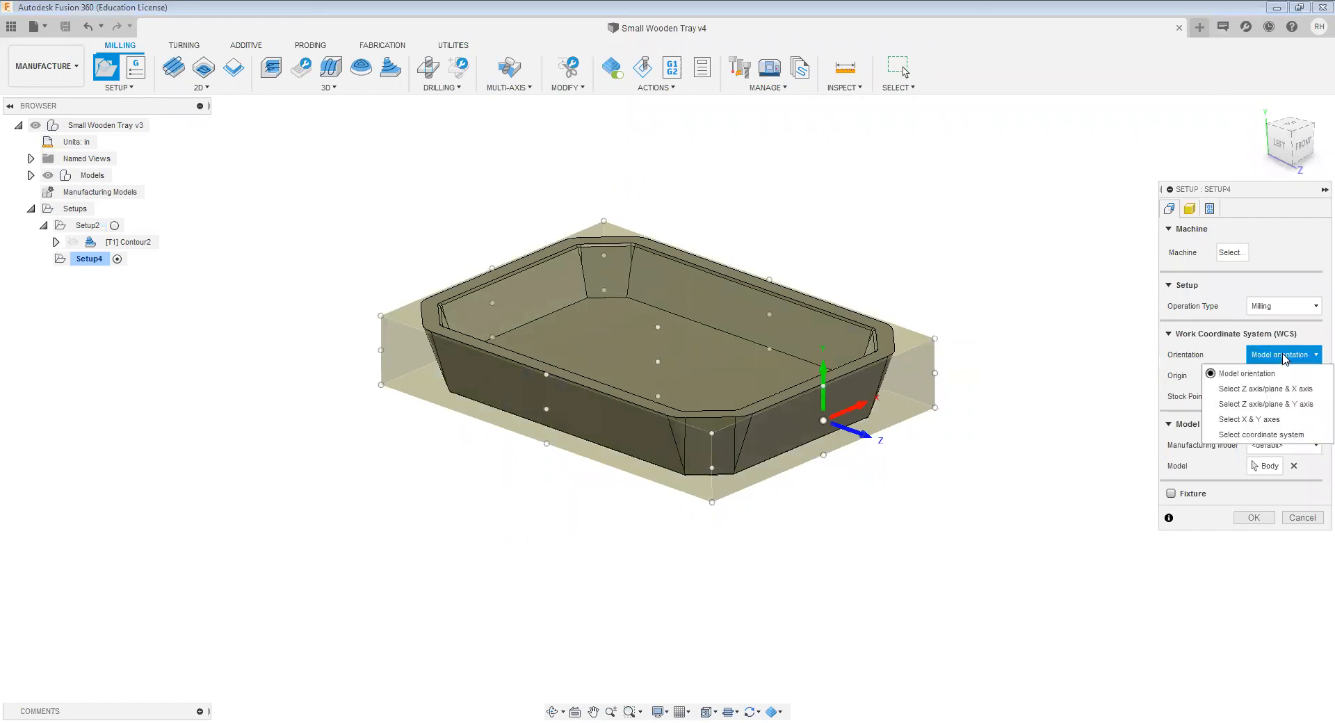
left_click(1266, 389)
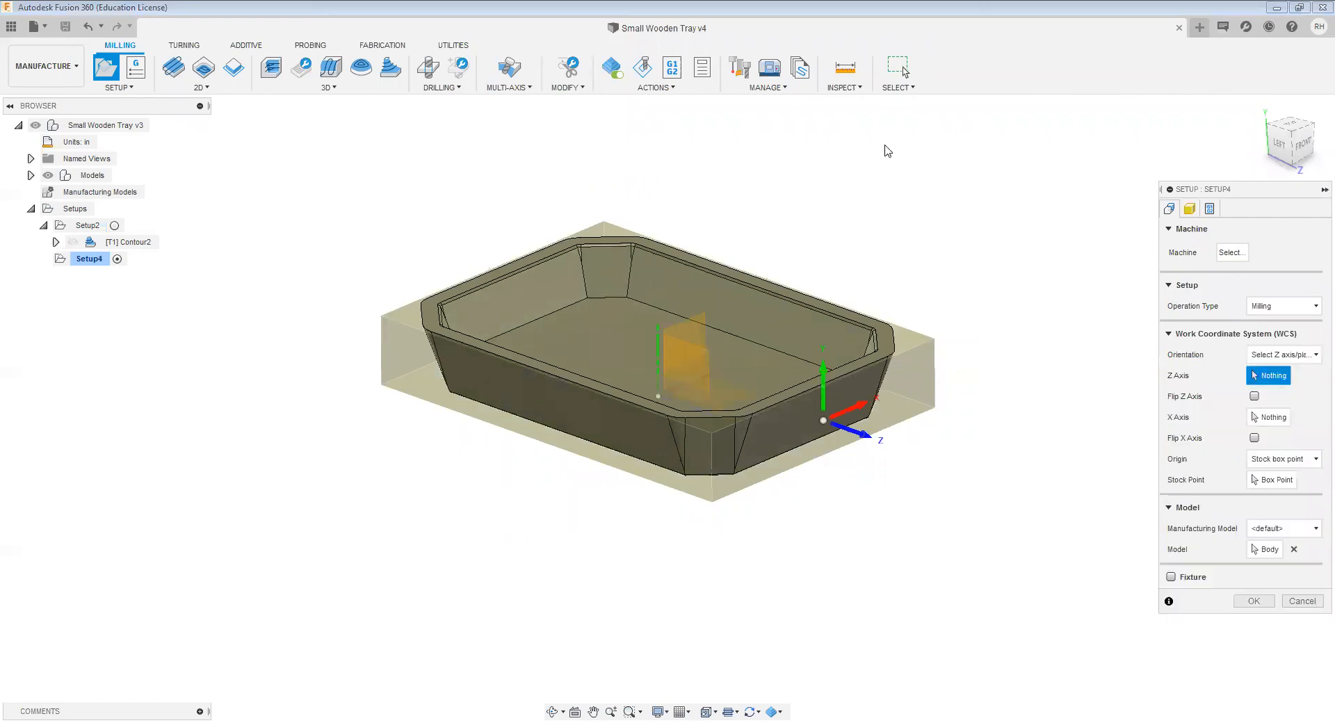
left_click(660, 351)
middle_click_drag(668, 444, 782, 393, "shift")
middle_click_drag(879, 306, 759, 378, "shift")
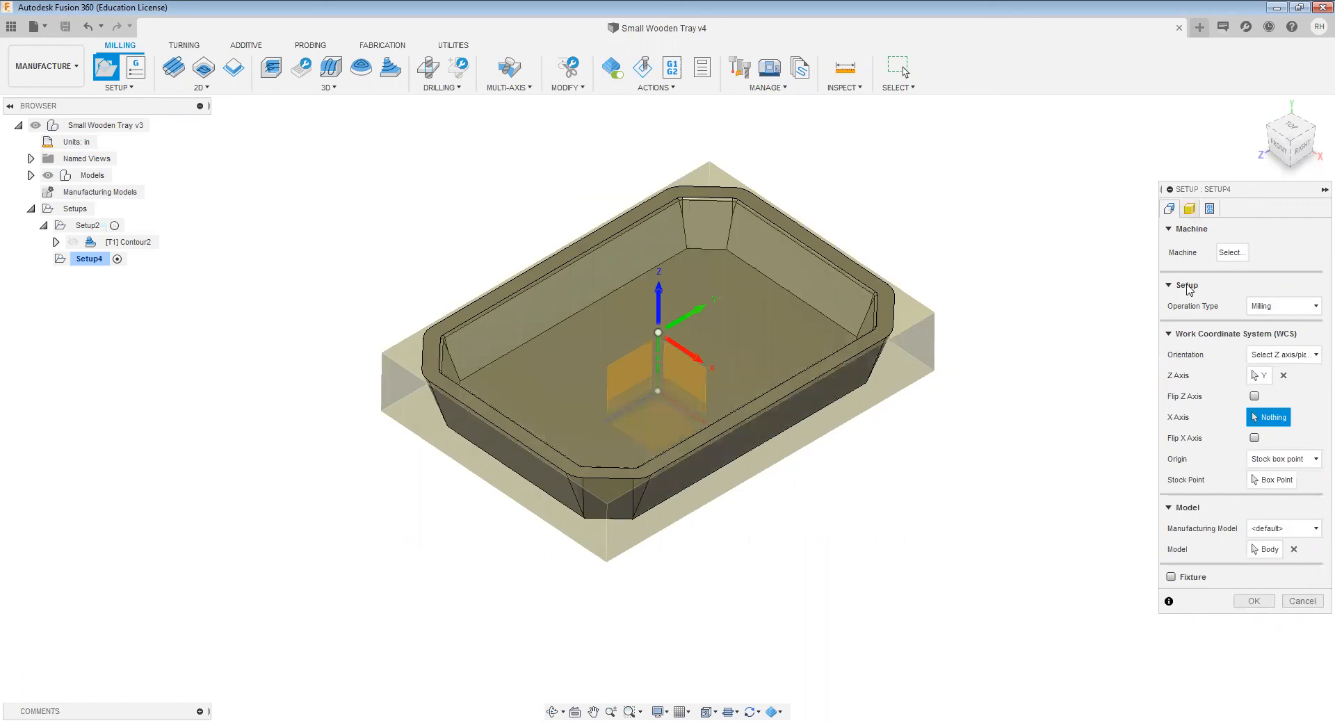
Step: Define the new setup's stock as a relative size box with a 0 in top offset and accept the setup
left_click(1189, 209)
left_click(1295, 251)
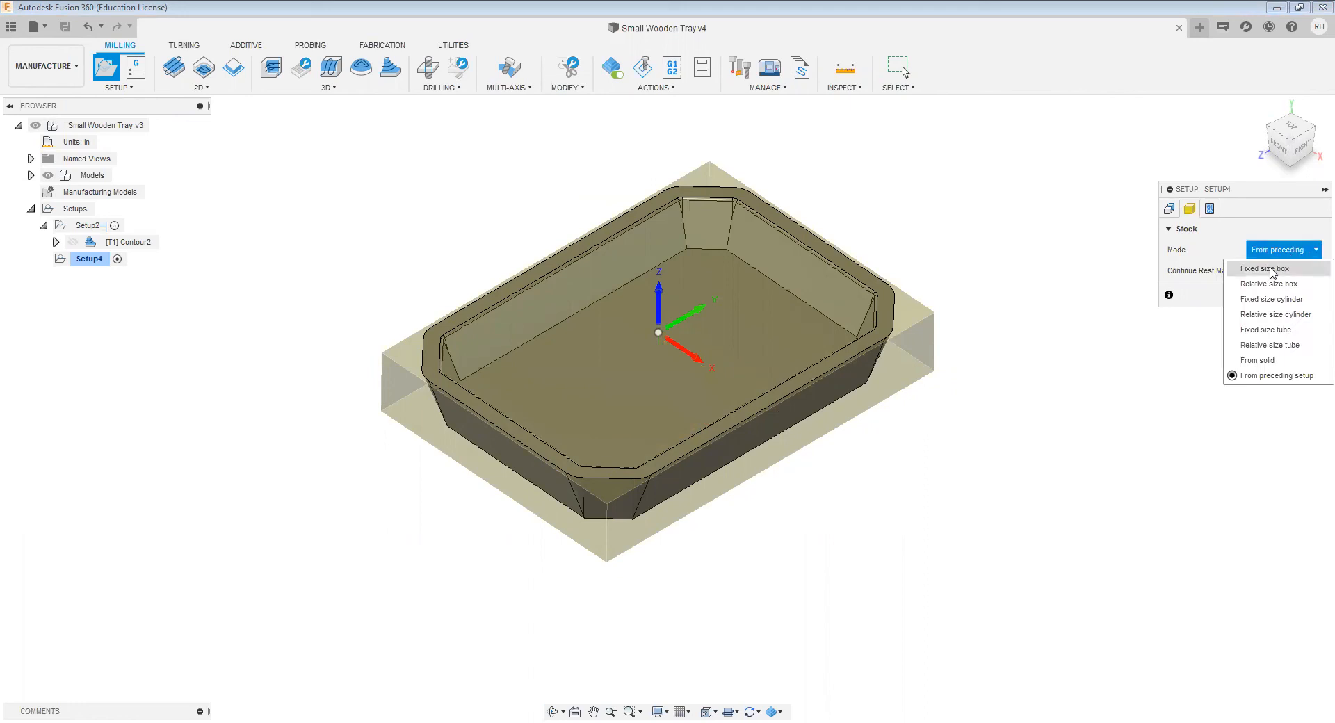
left_click(1272, 270)
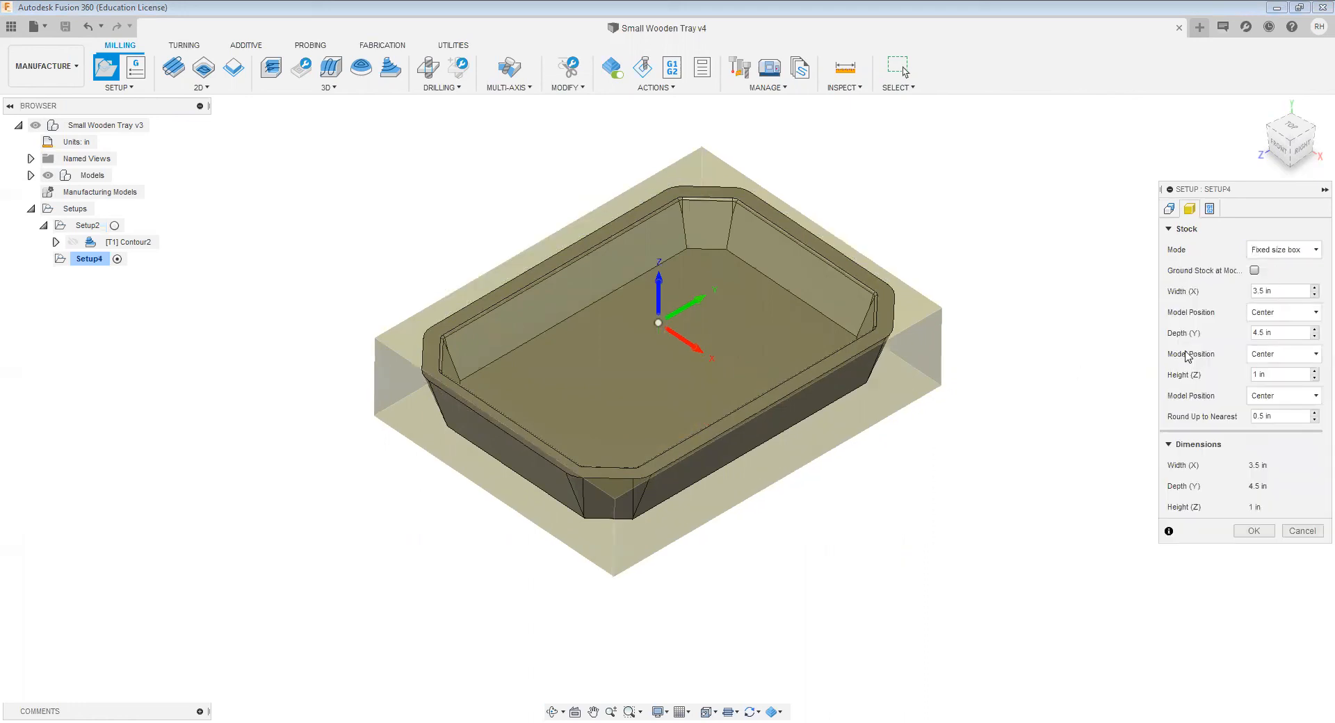
left_click(1276, 249)
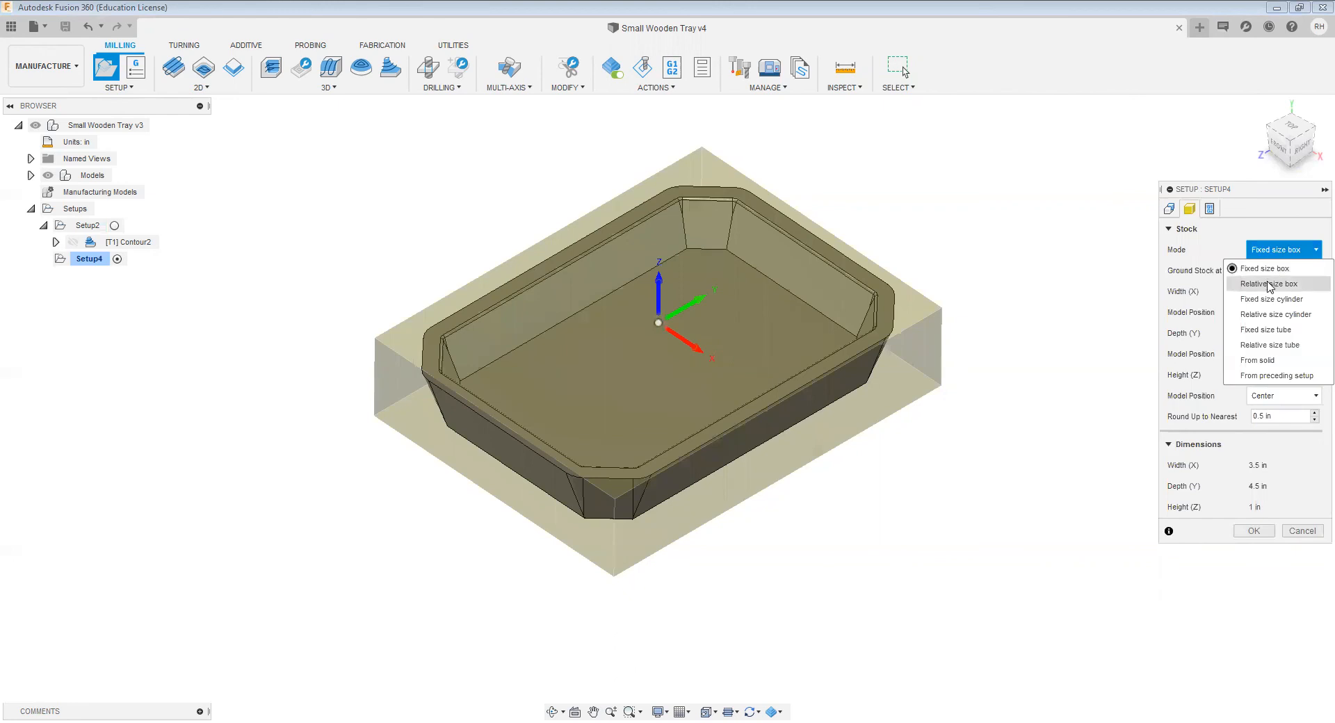
left_click(1268, 284)
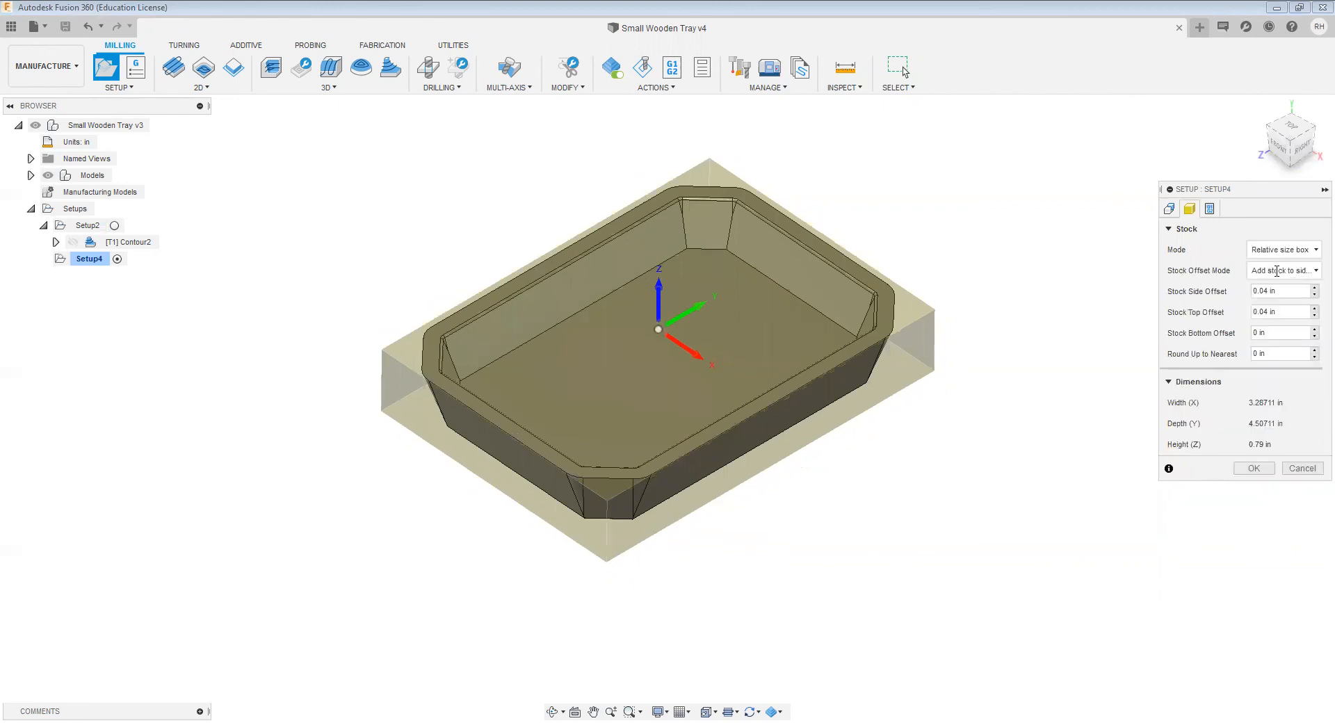
left_click(1286, 317)
type("0")
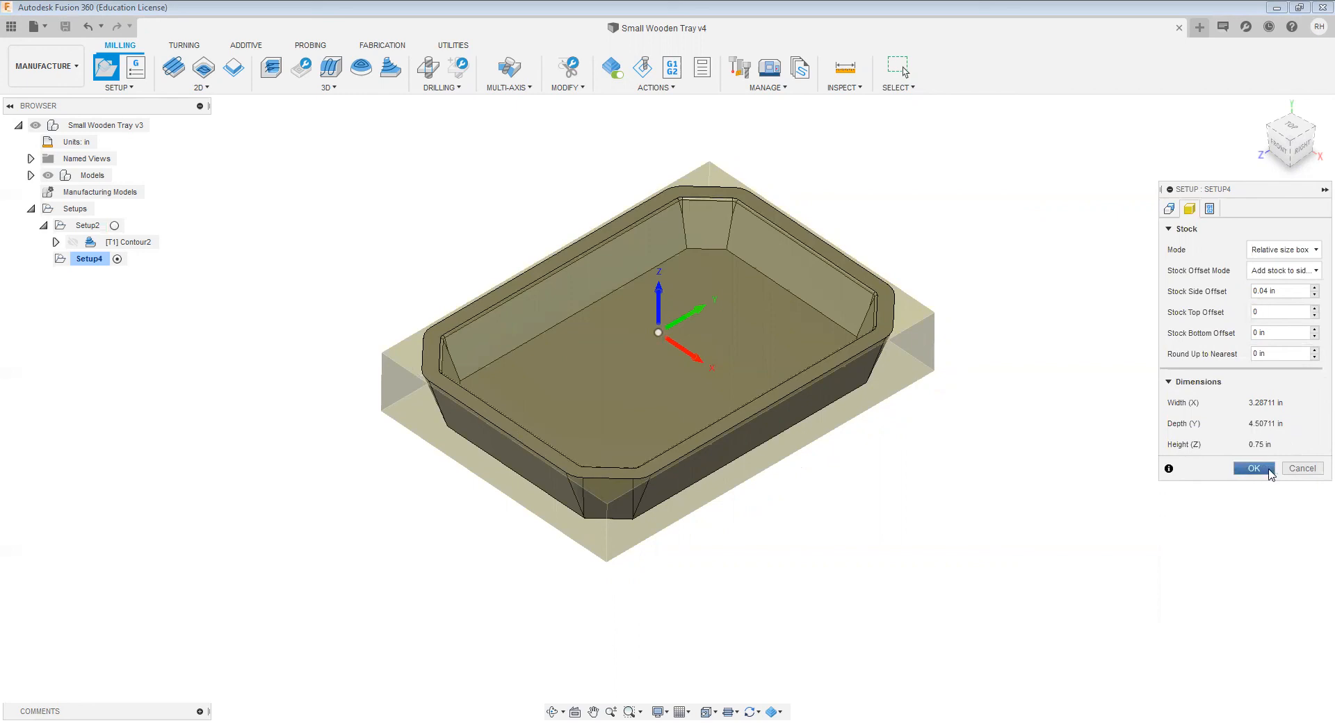
left_click(1254, 468)
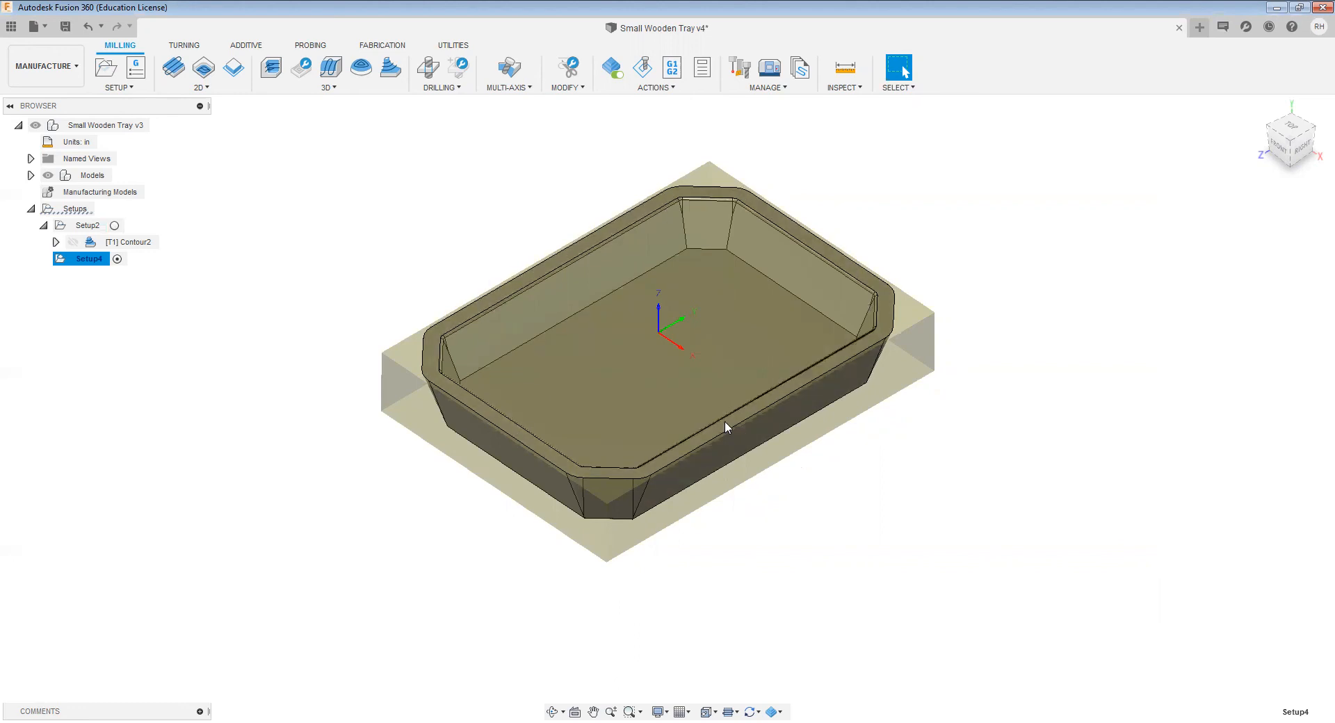
Step: Start a 2D Contour operation in the new setup with the 1/4" L1.75" flat end mill from the Shopbot tools library
mouse_move(751, 375)
middle_mouse_down("shift")
mouse_move(763, 361)
mouse_move(751, 381)
middle_mouse_up("shift")
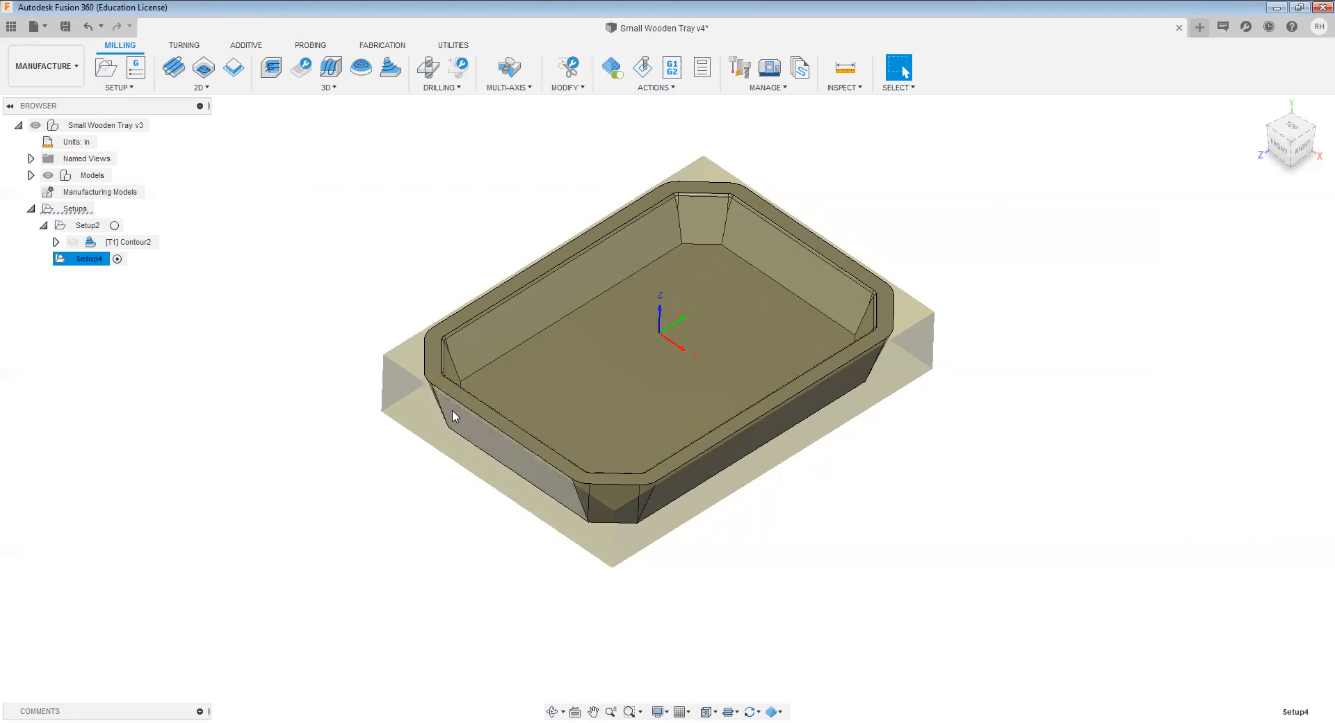
left_click(203, 87)
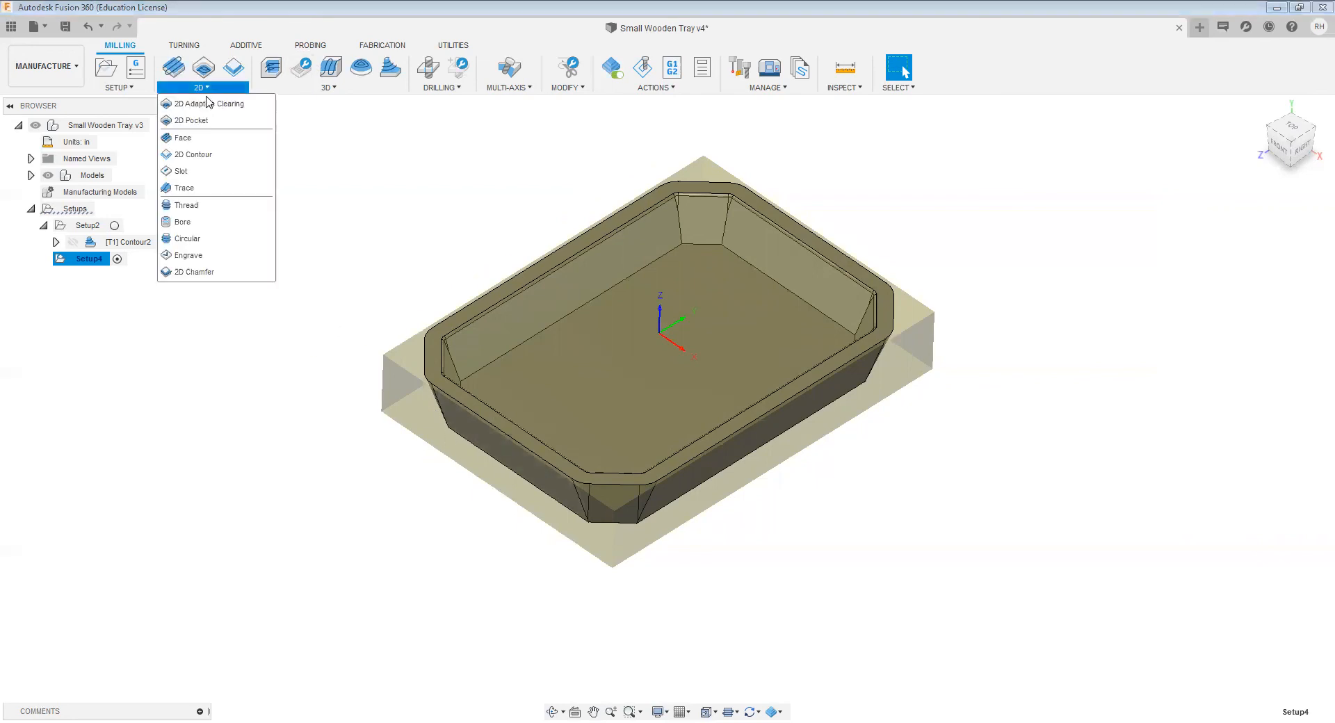
left_click(203, 155)
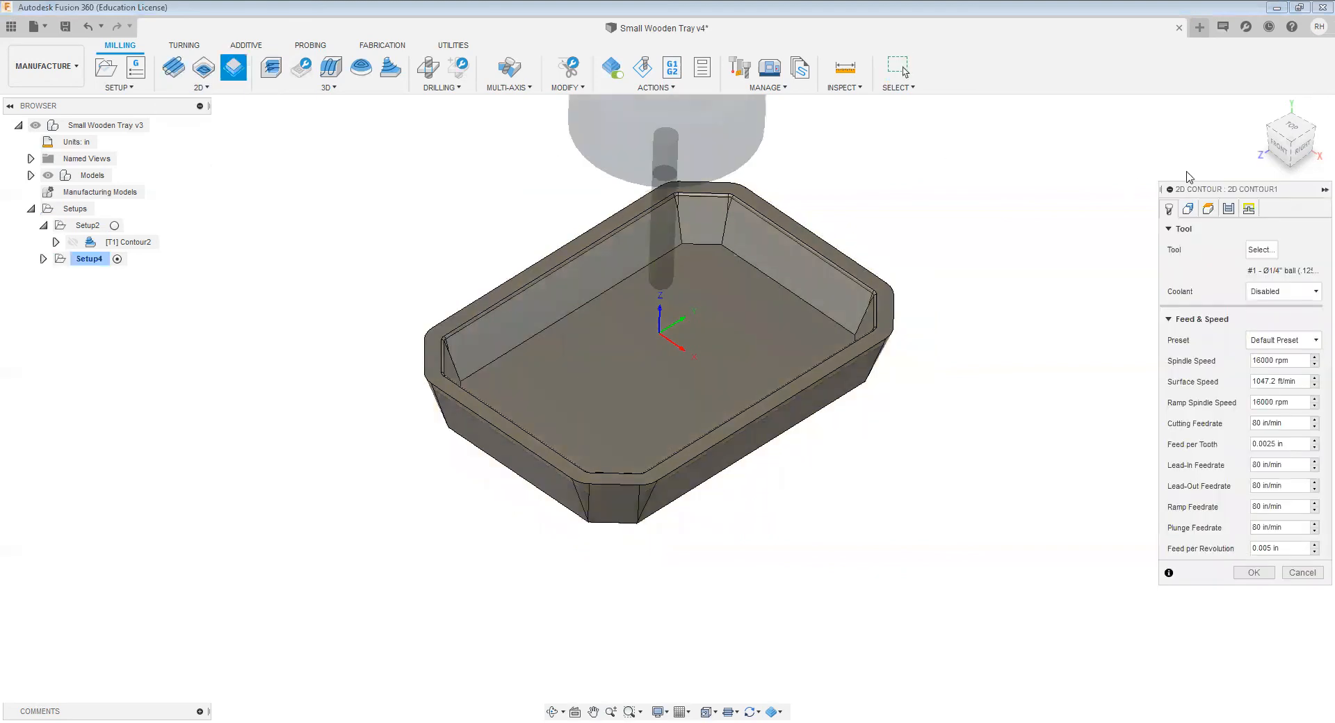
left_click(1261, 250)
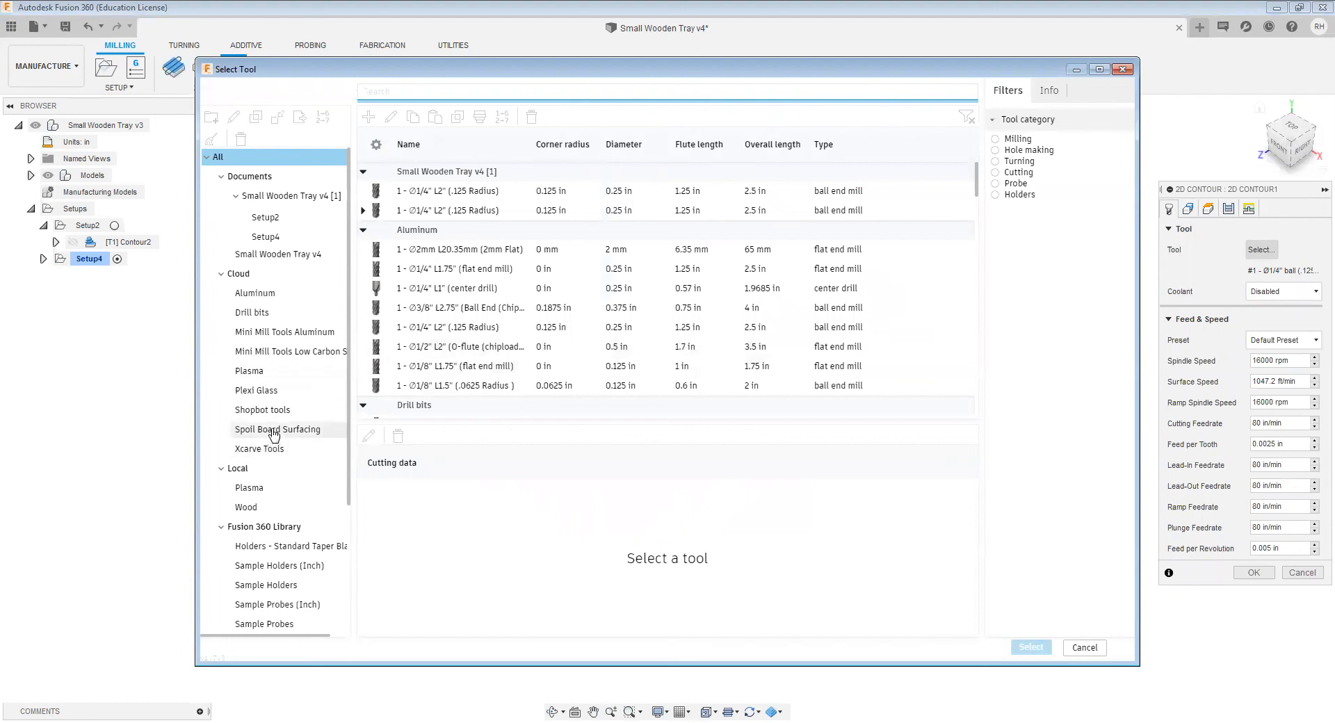
left_click(263, 410)
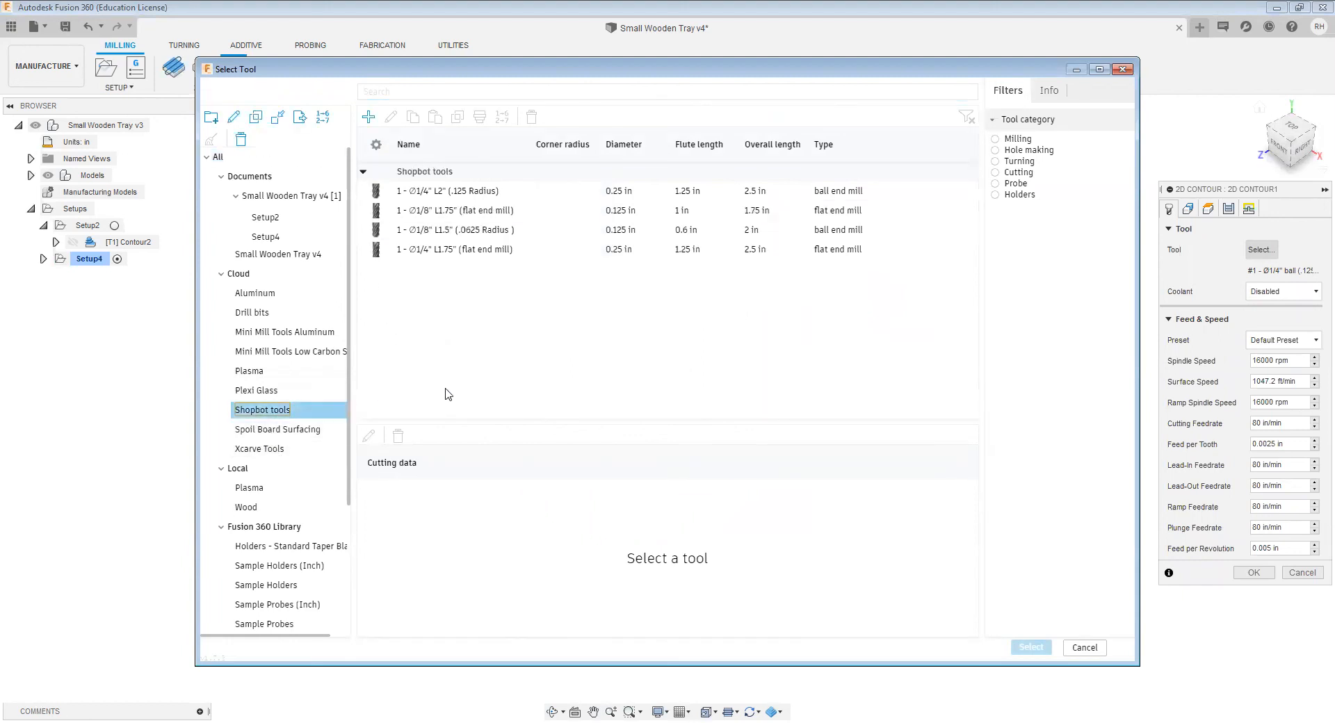
left_click(456, 256)
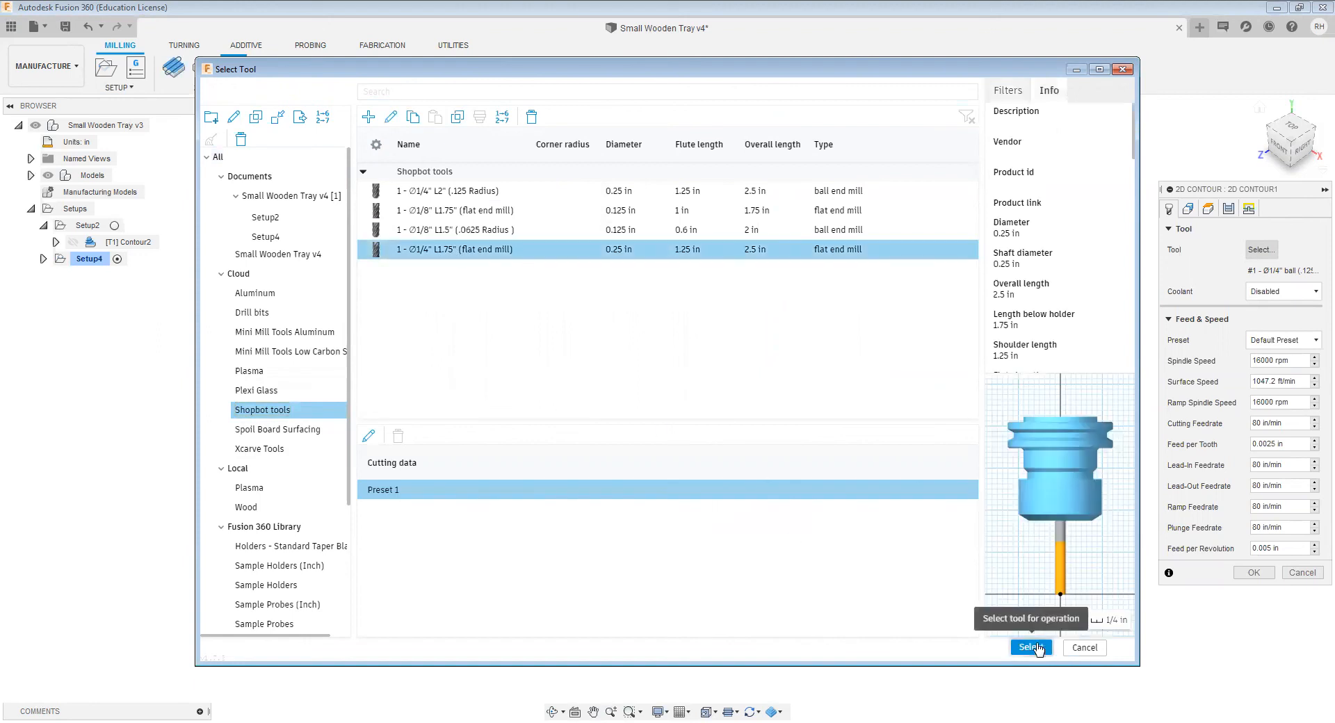
left_click(1031, 647)
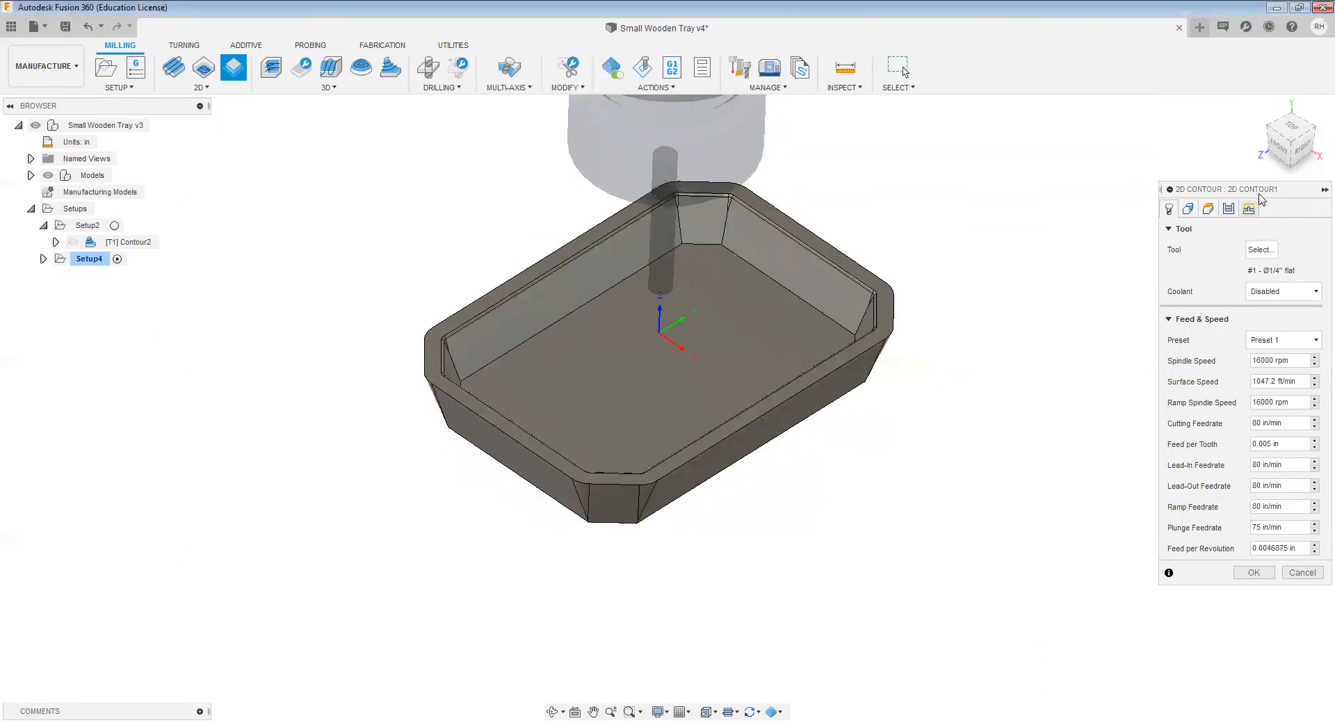
Step: Select the outer edge loop of the tray's upper rim as the machining contour and reverse its direction
left_click(1188, 211)
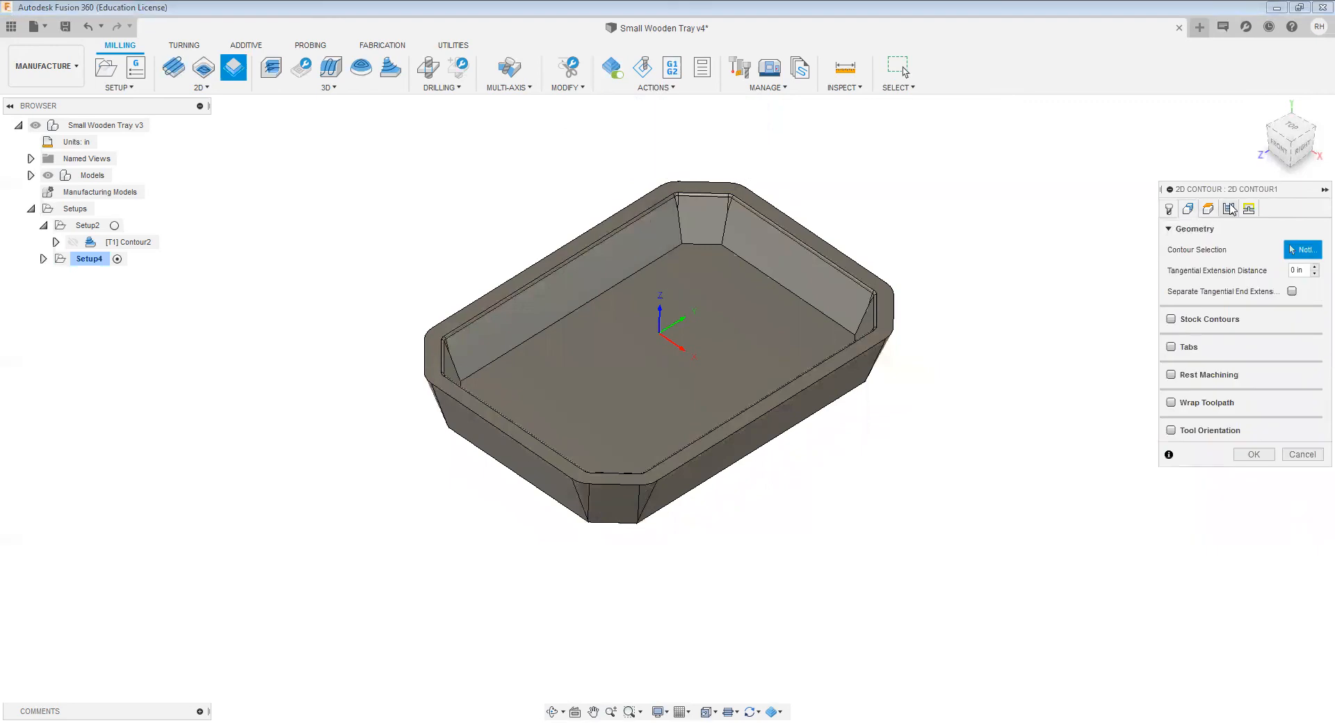
left_click(880, 349)
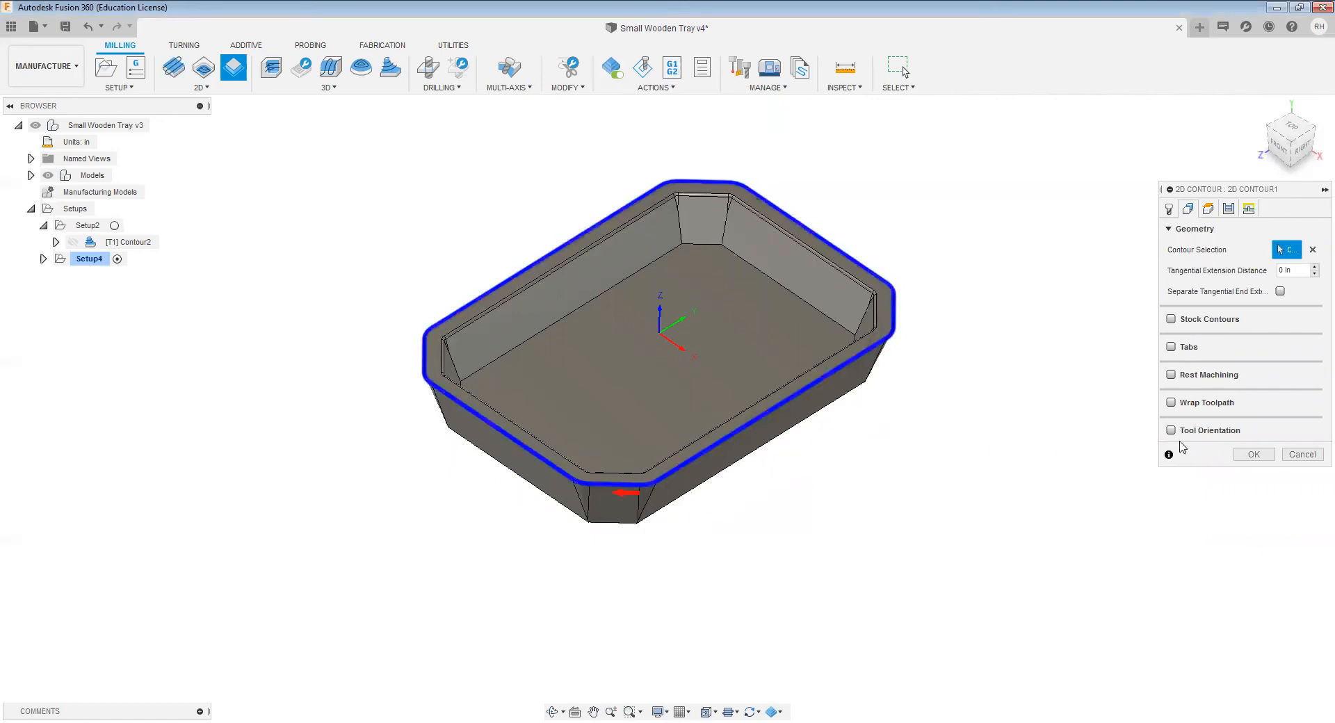
left_click(1294, 132)
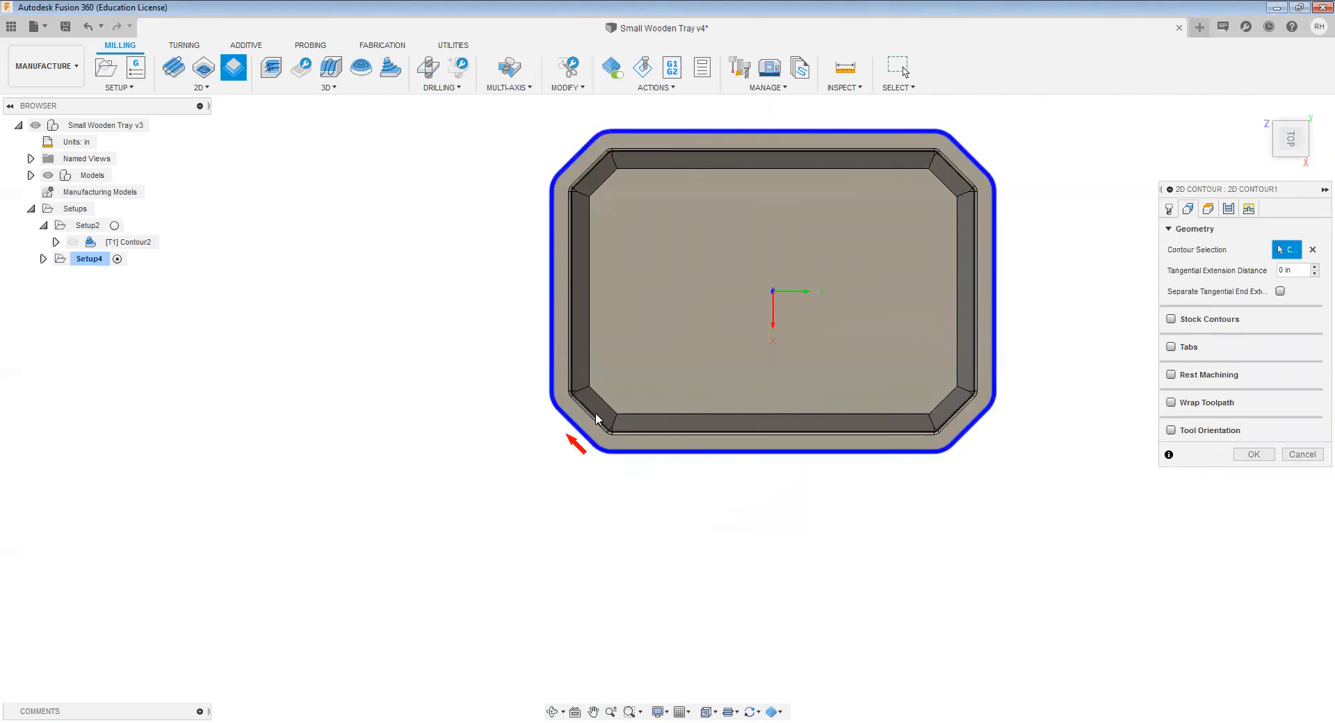
left_click(574, 447)
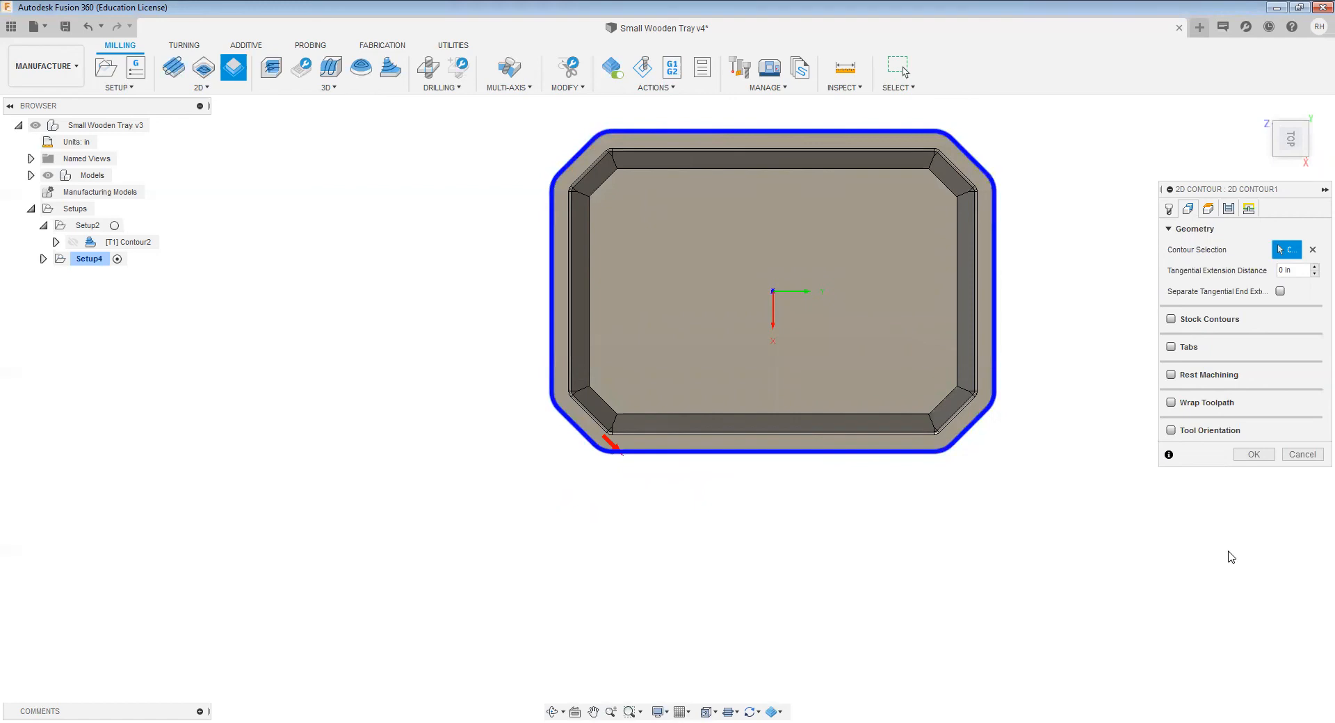
middle_click_drag(950, 399, 1023, 358, "shift")
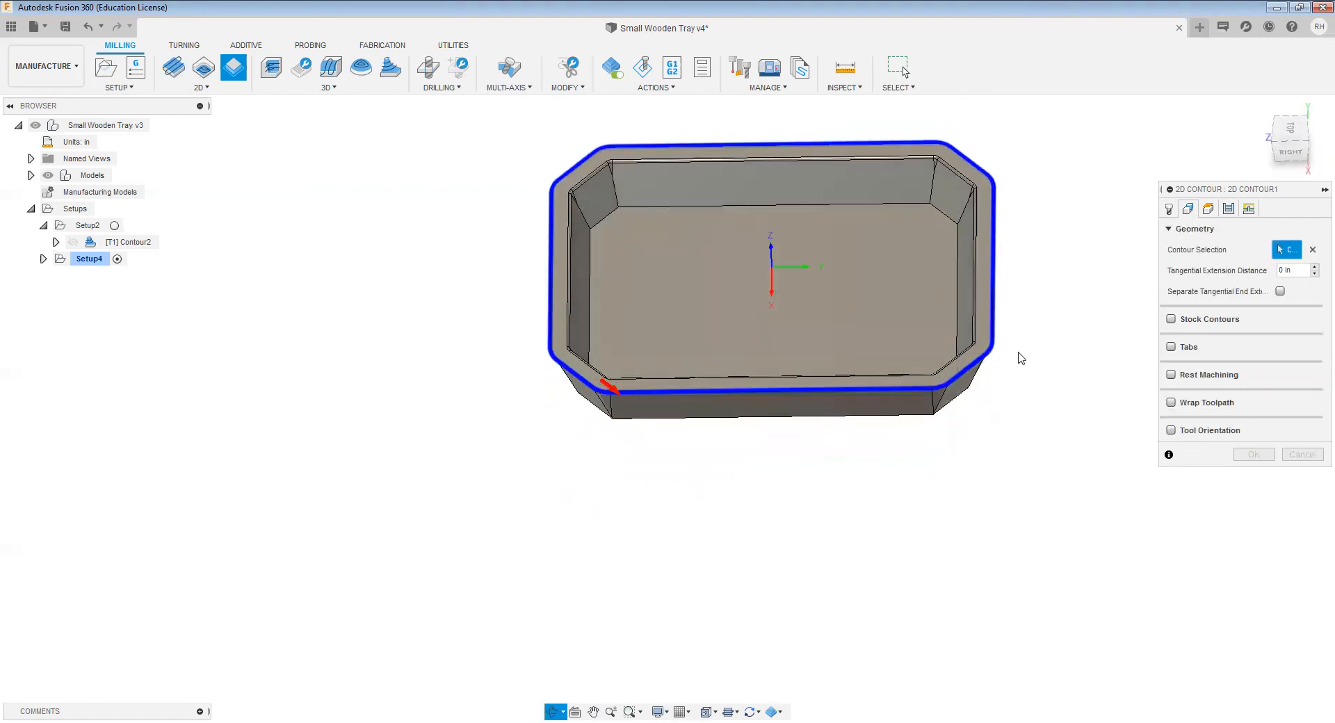
Step: Set the contour's bottom height to the model bottom with an offset of -.01 in
left_click(1209, 210)
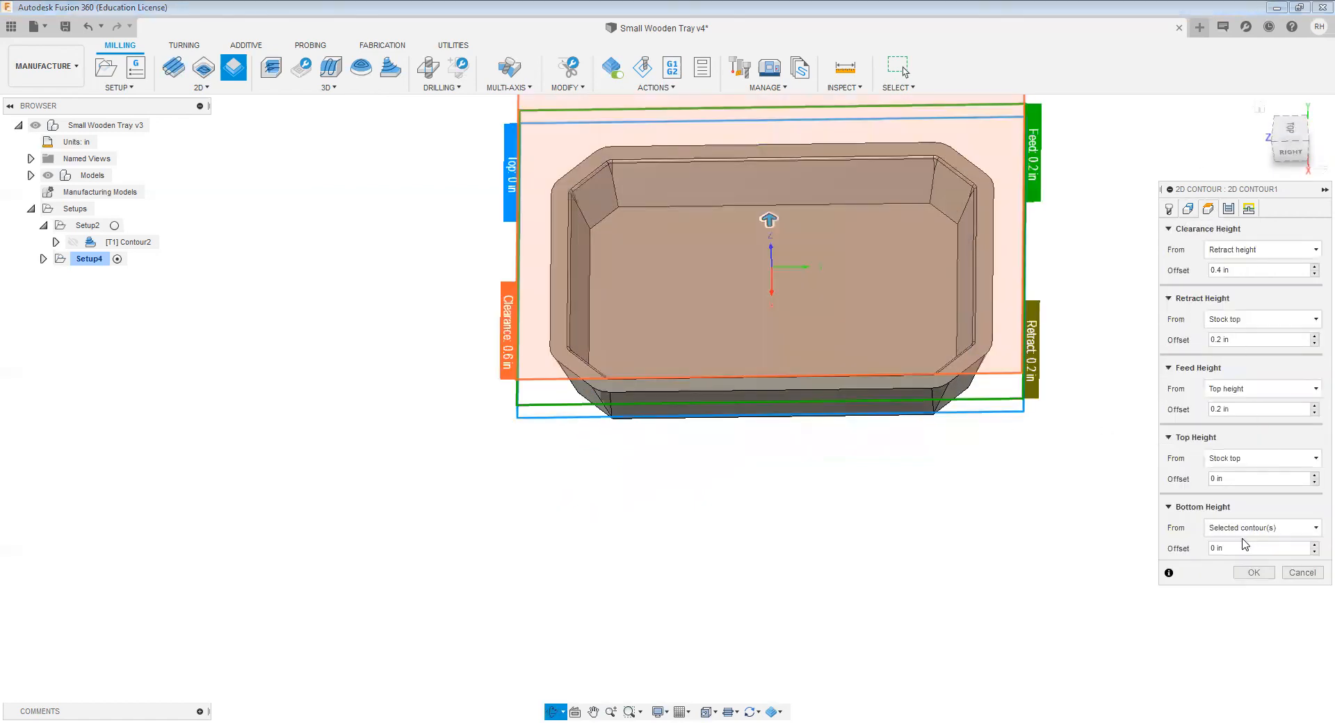
left_click(1210, 549)
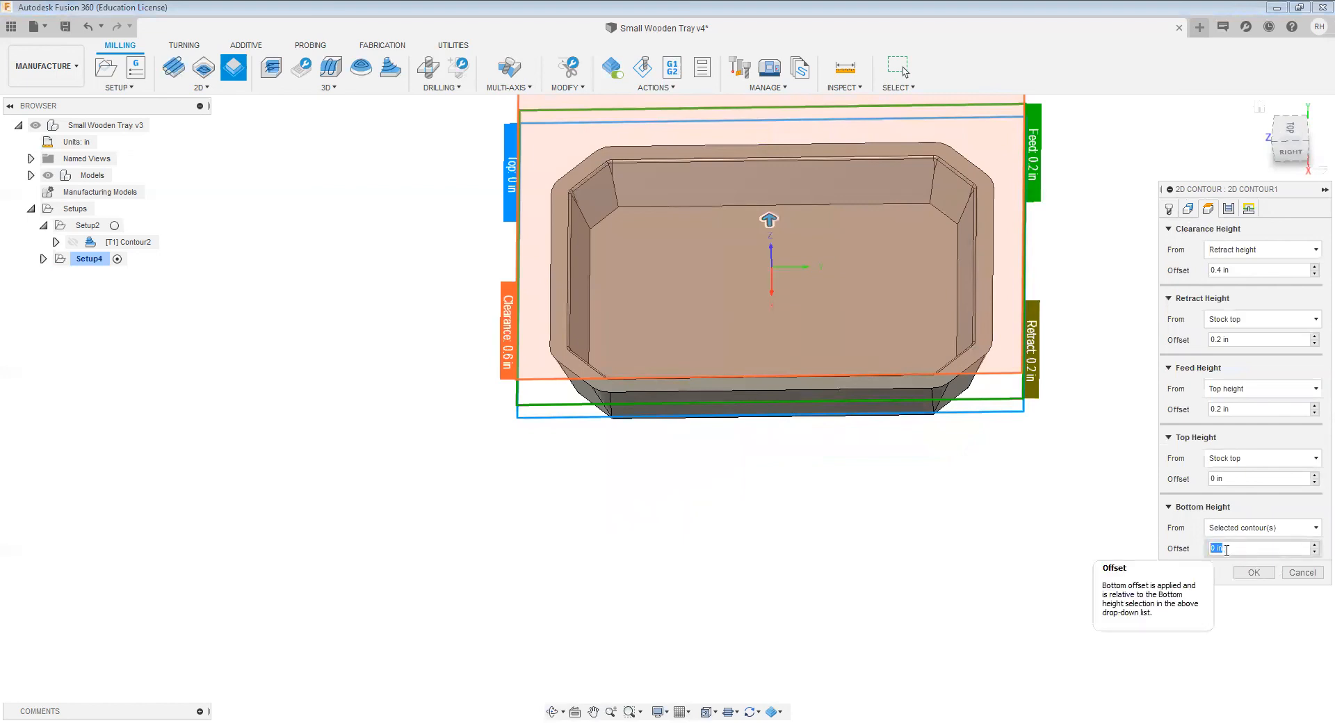
type("-.01")
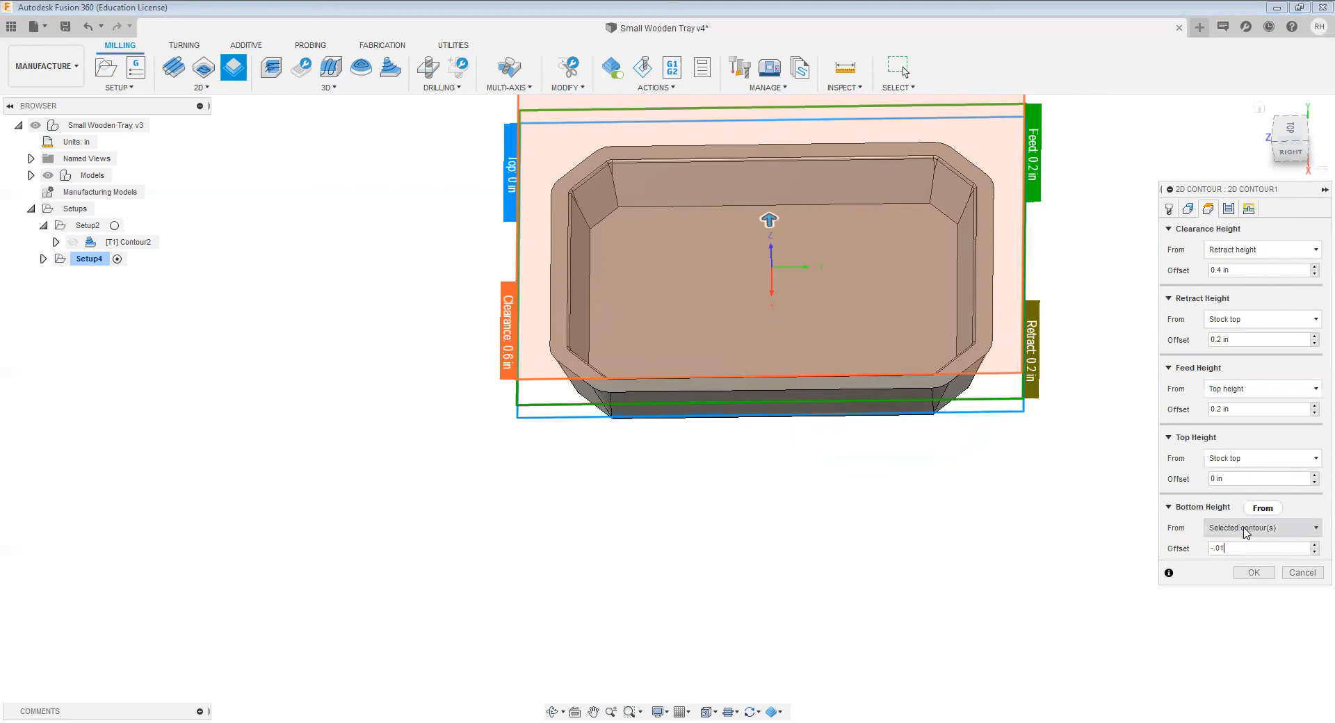
left_click(1265, 530)
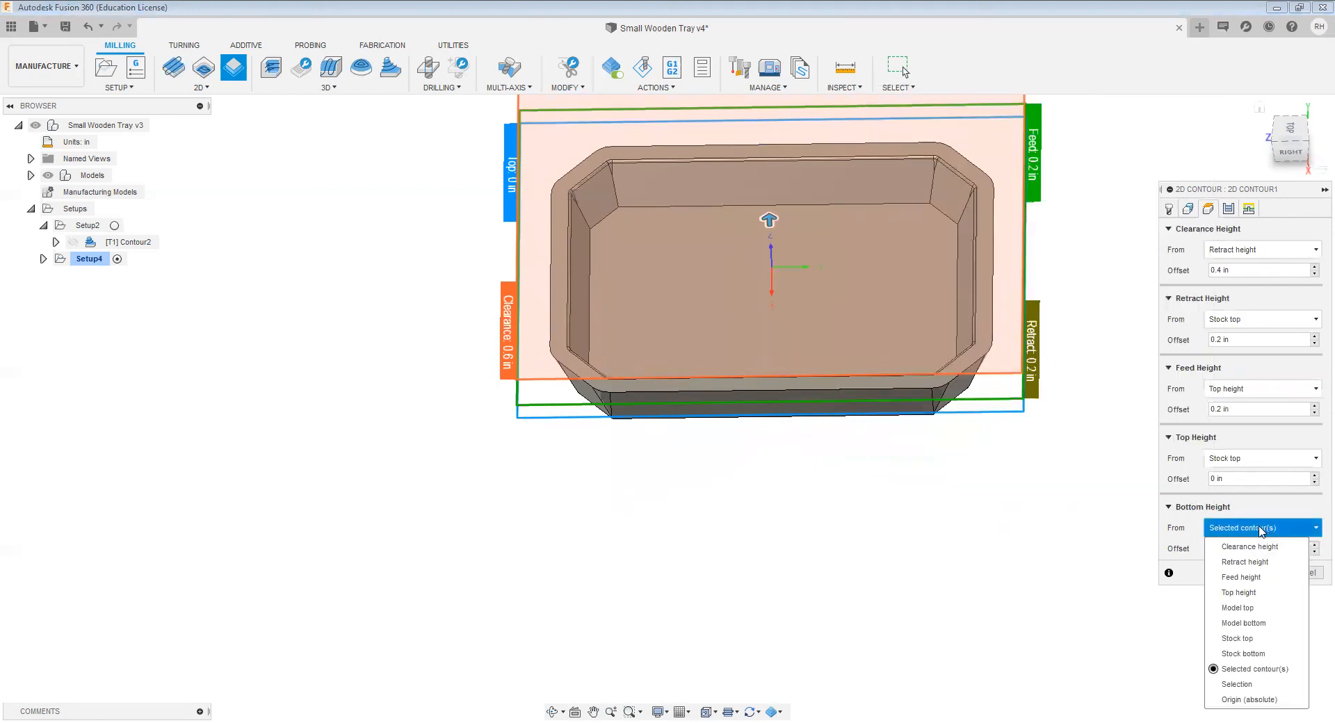
left_click(1262, 629)
middle_click_drag(894, 471, 906, 411, "shift")
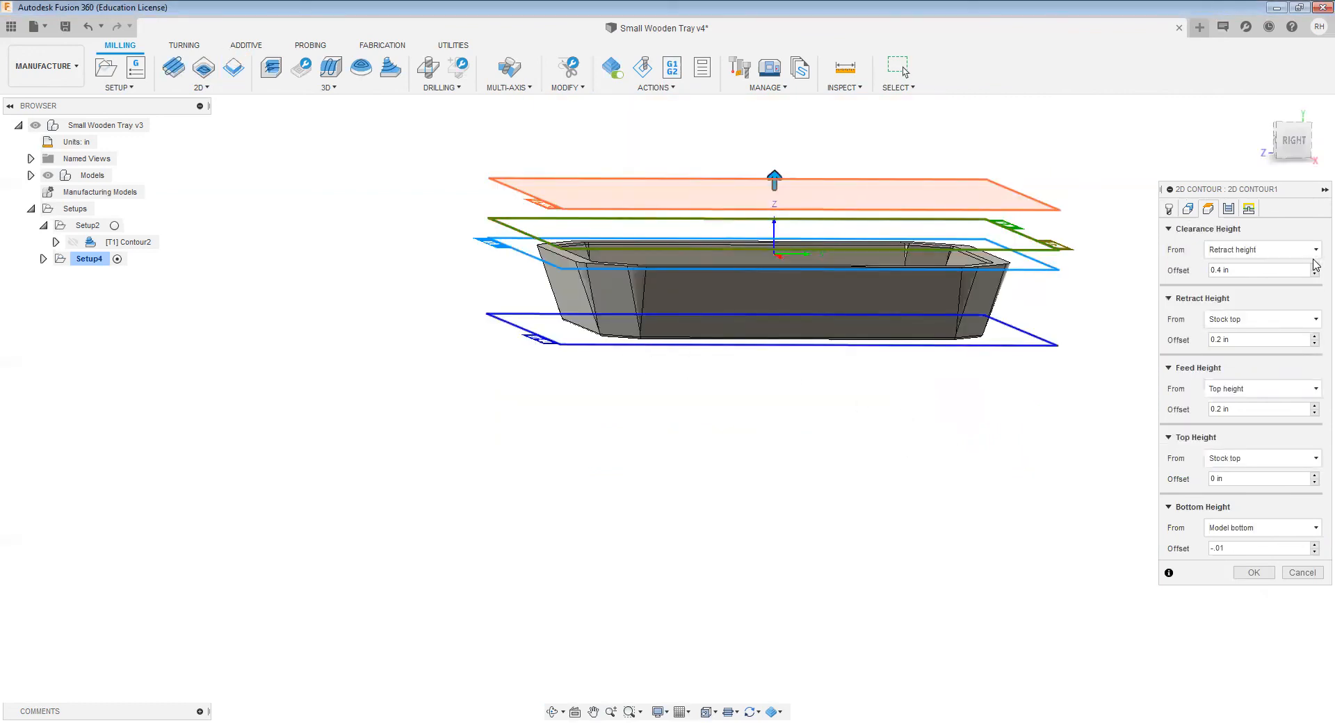
Step: Set sideways compensation to Right (conventional milling), enable feed optimization, and generate the 2D contour toolpath
left_click(1229, 209)
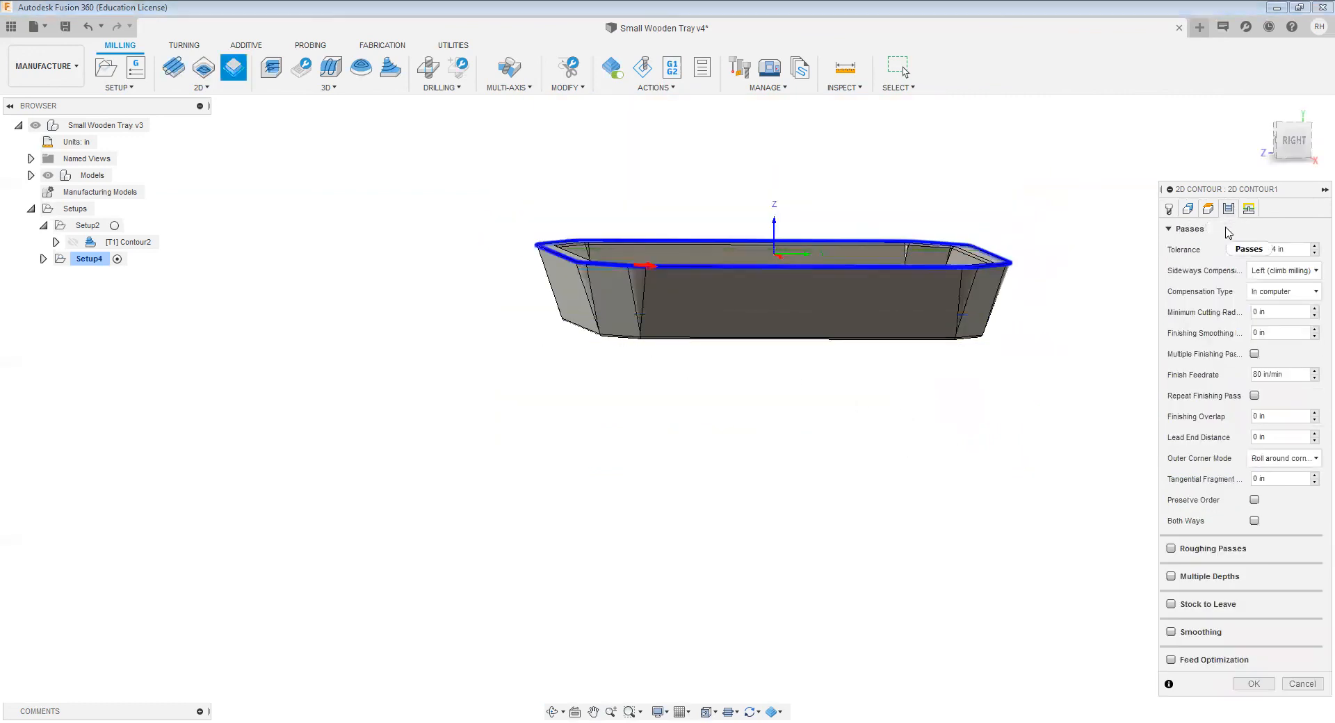
left_click(1301, 271)
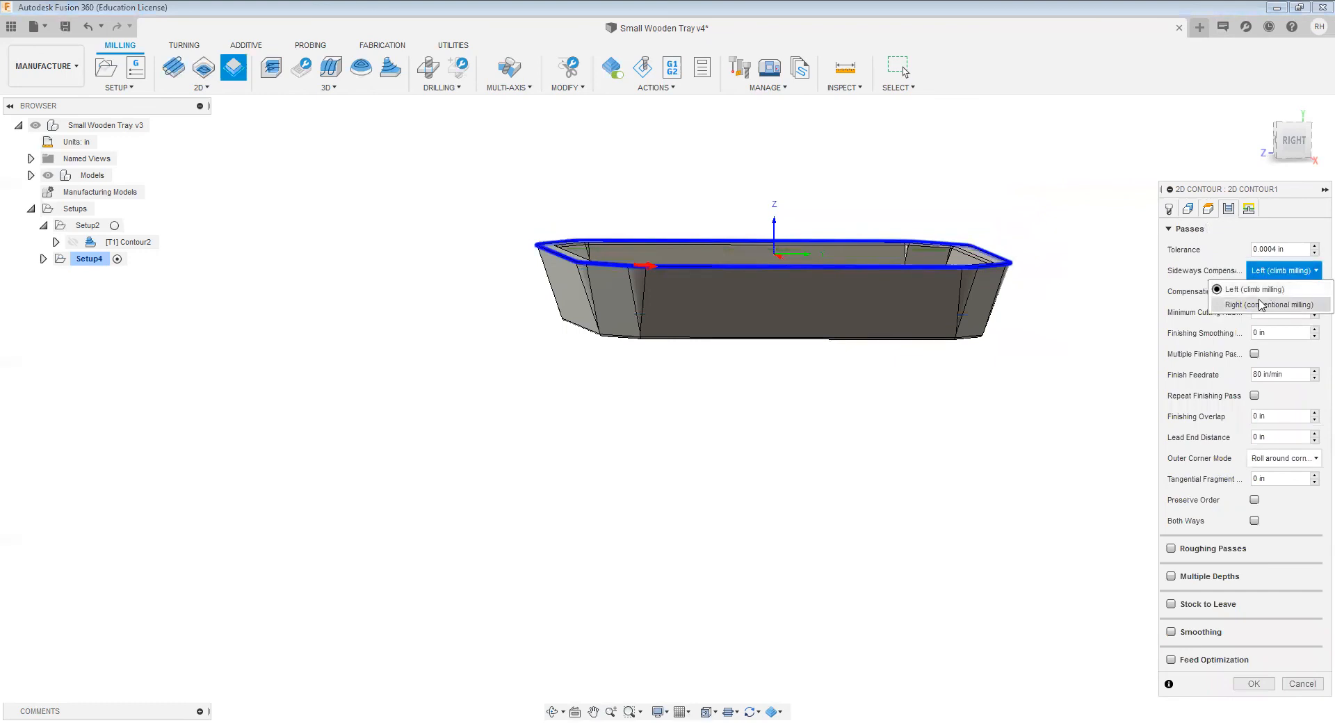
left_click(1260, 306)
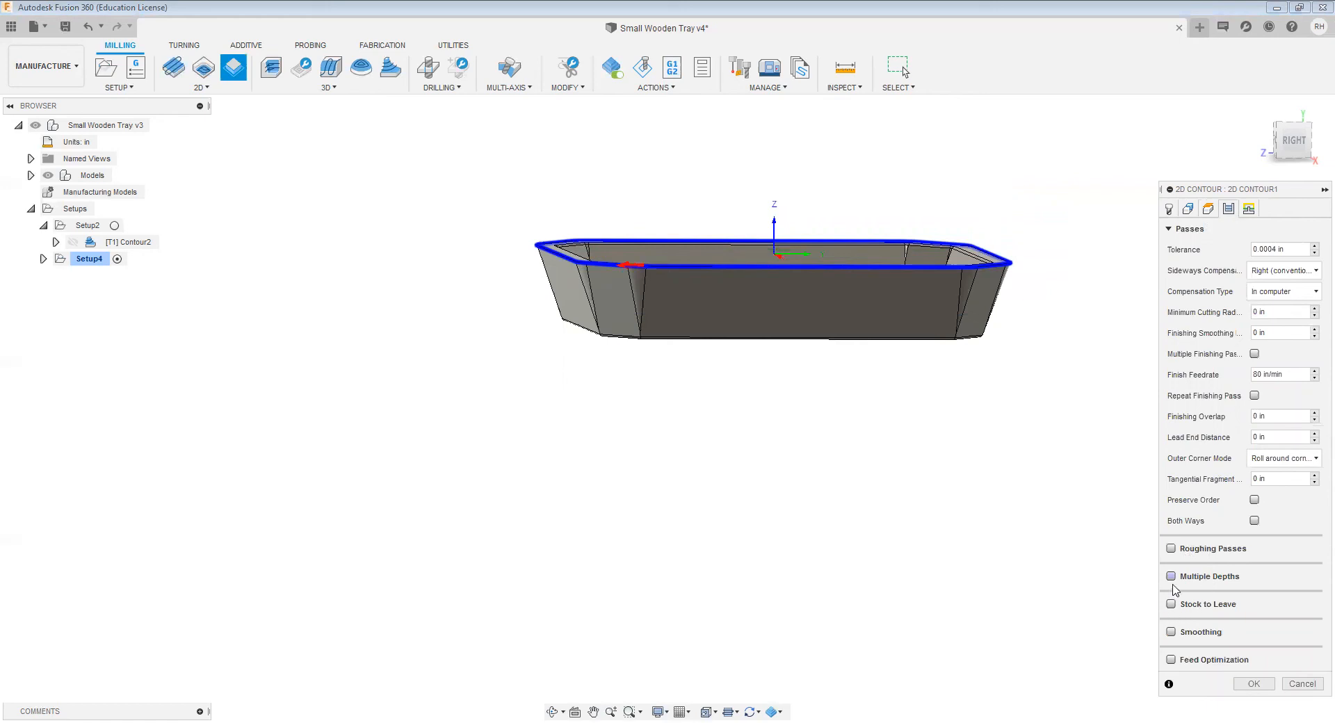
left_click(1173, 661)
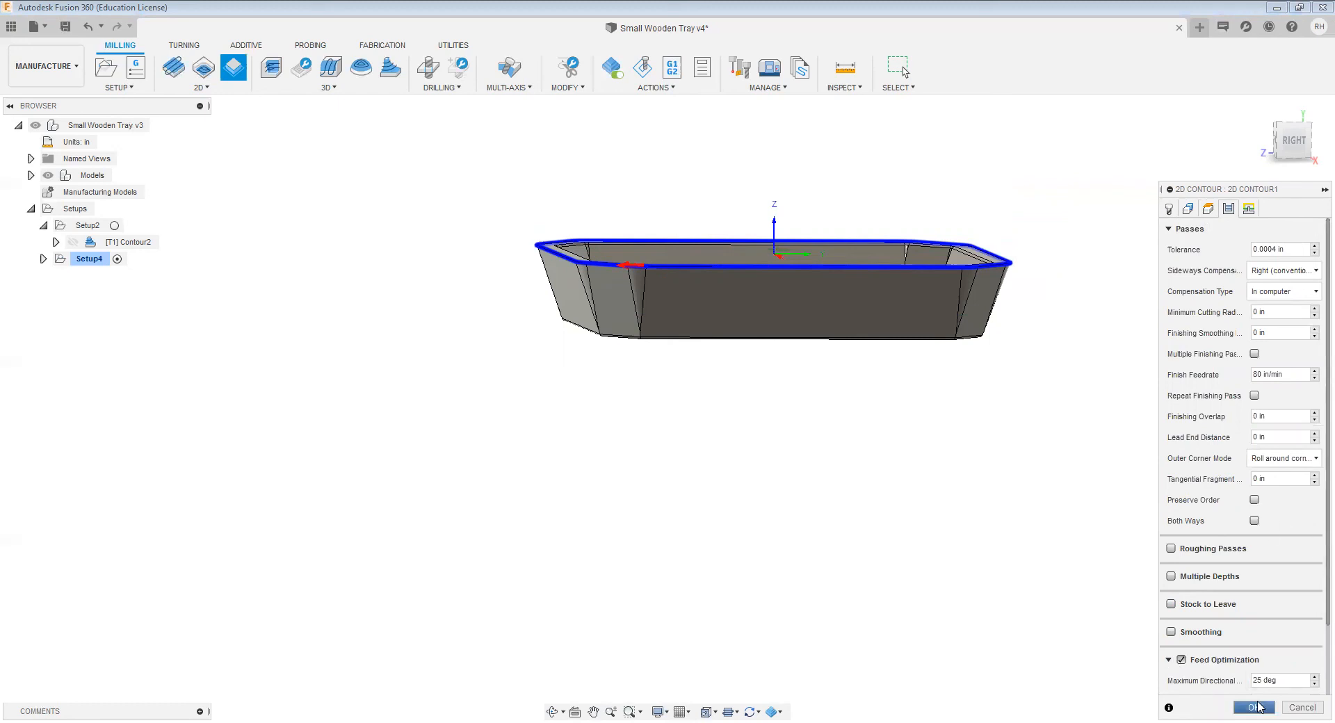
left_click(1255, 707)
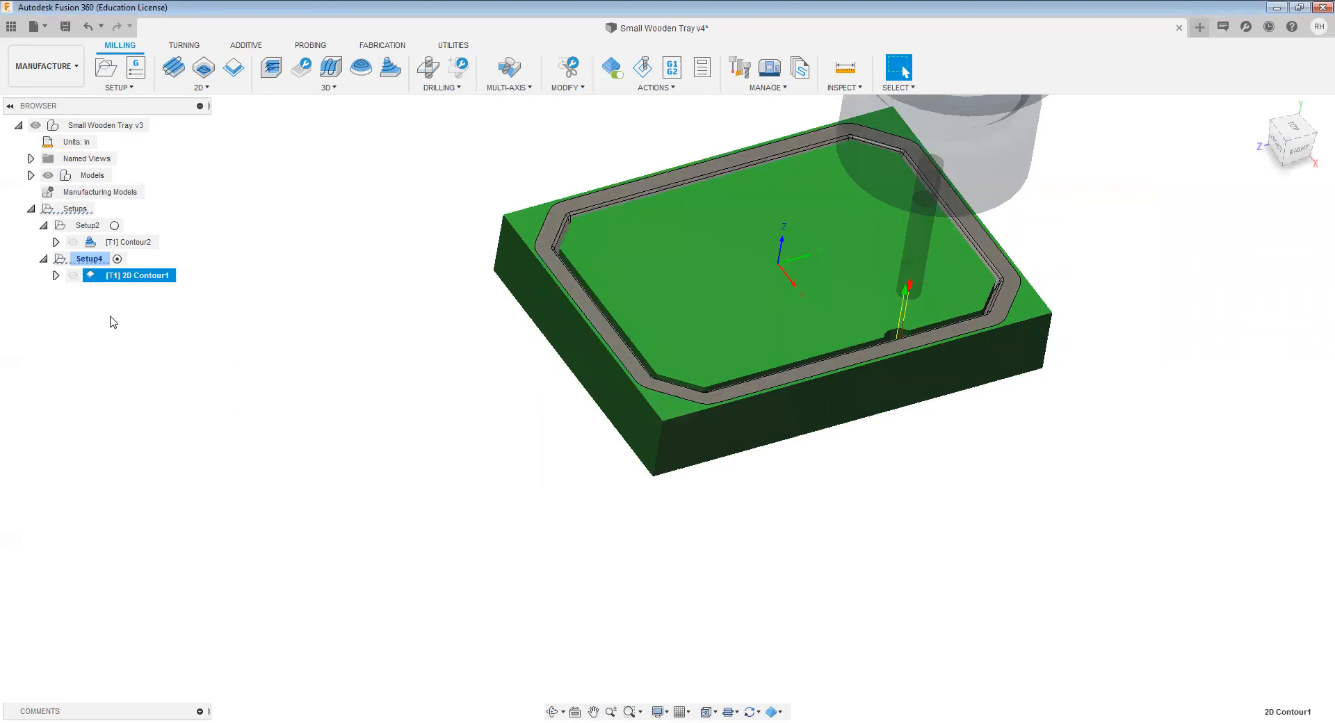
Step: Simulate the 2D contour toolpath in the top-side setup, play it through, and close the simulation
left_click(328, 370)
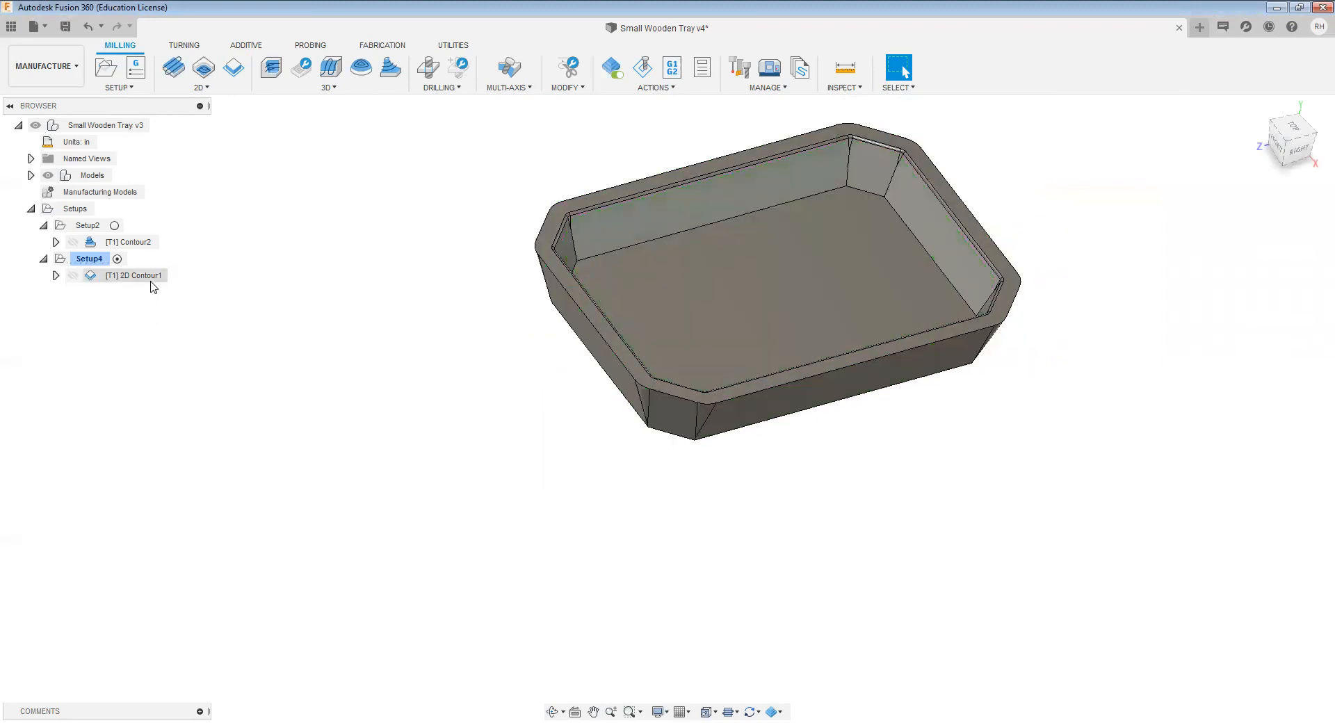
left_click(151, 280)
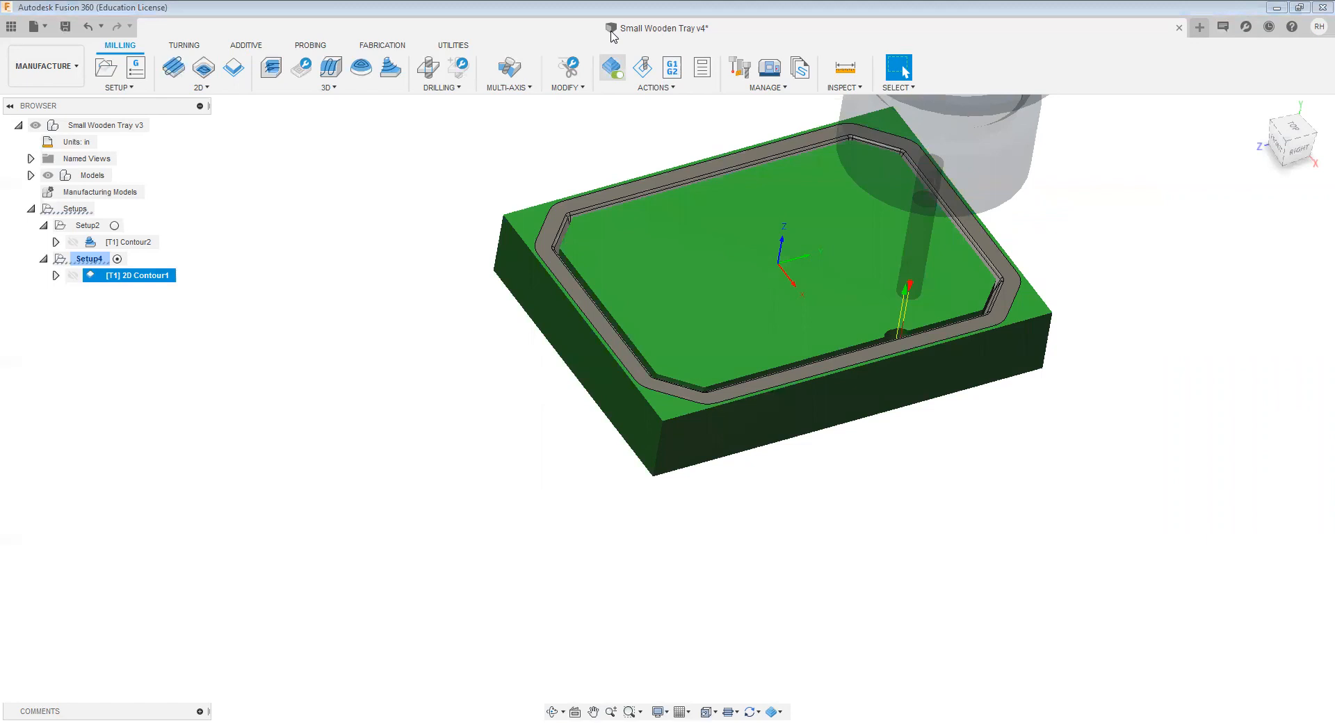
left_click(643, 67)
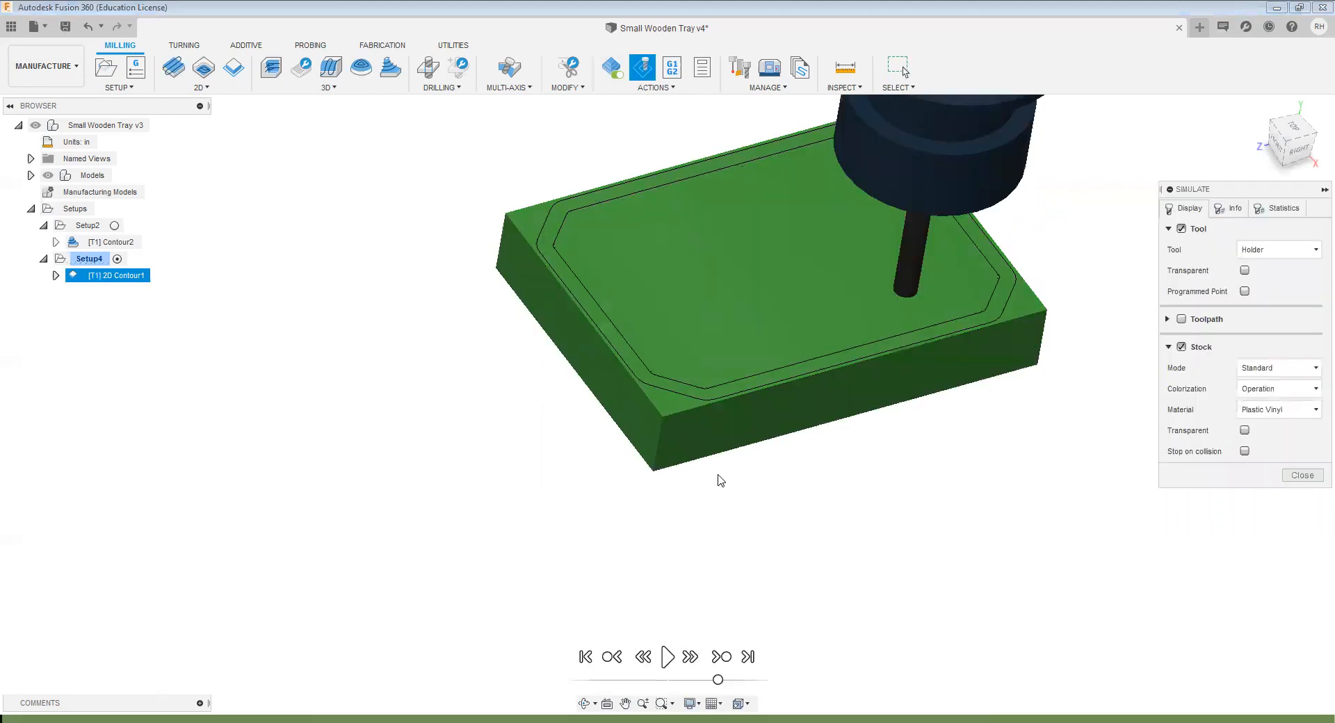
left_click(666, 656)
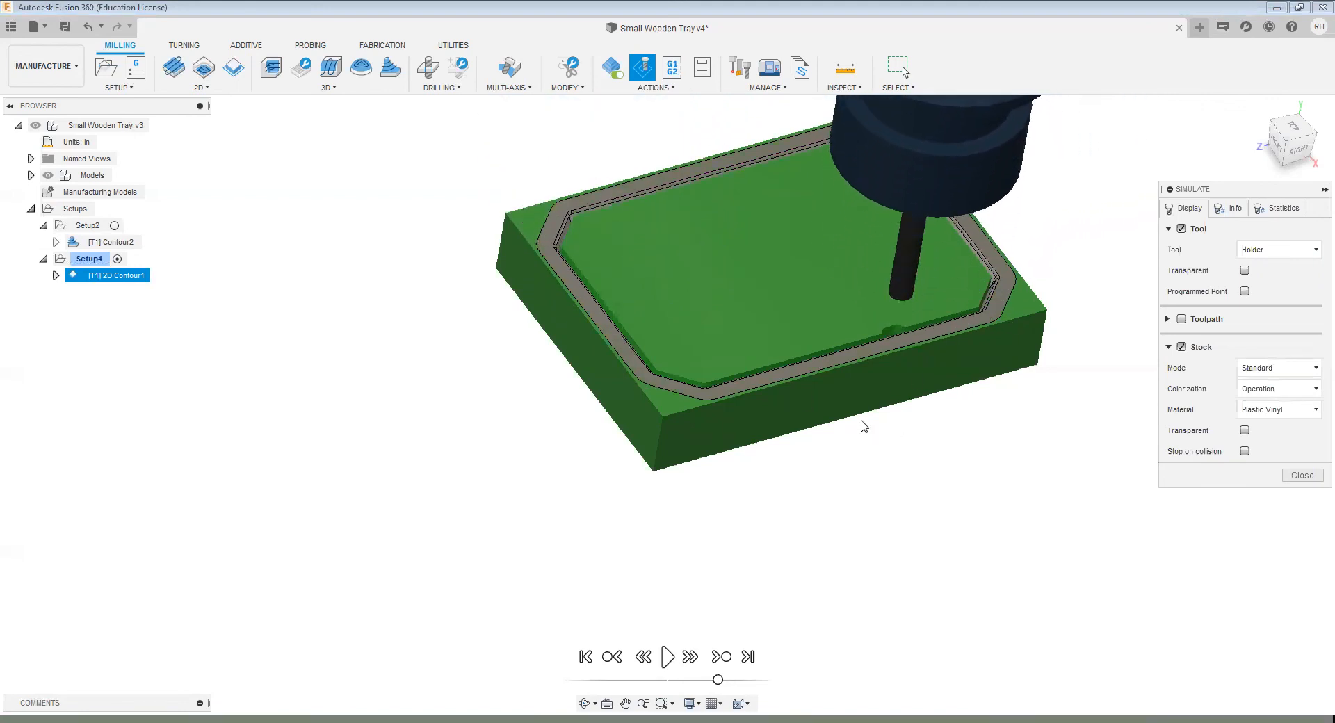
left_click(1302, 476)
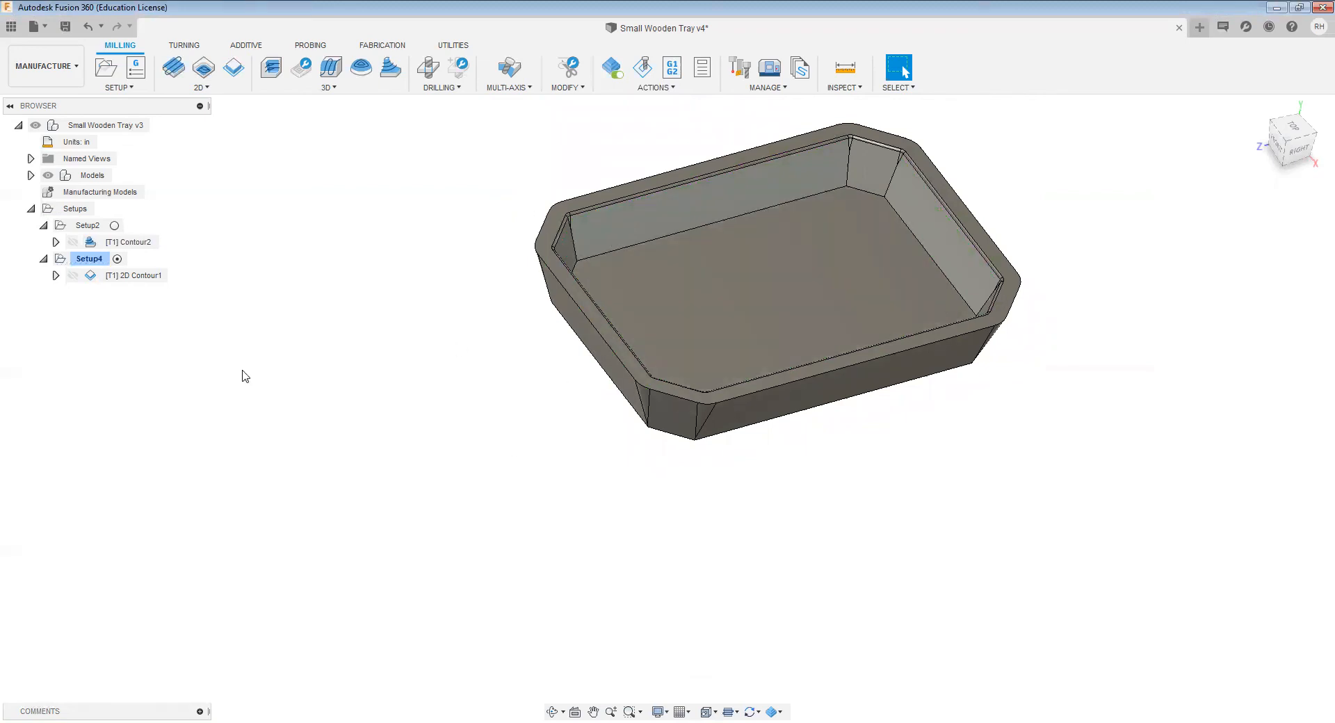
left_click(328, 88)
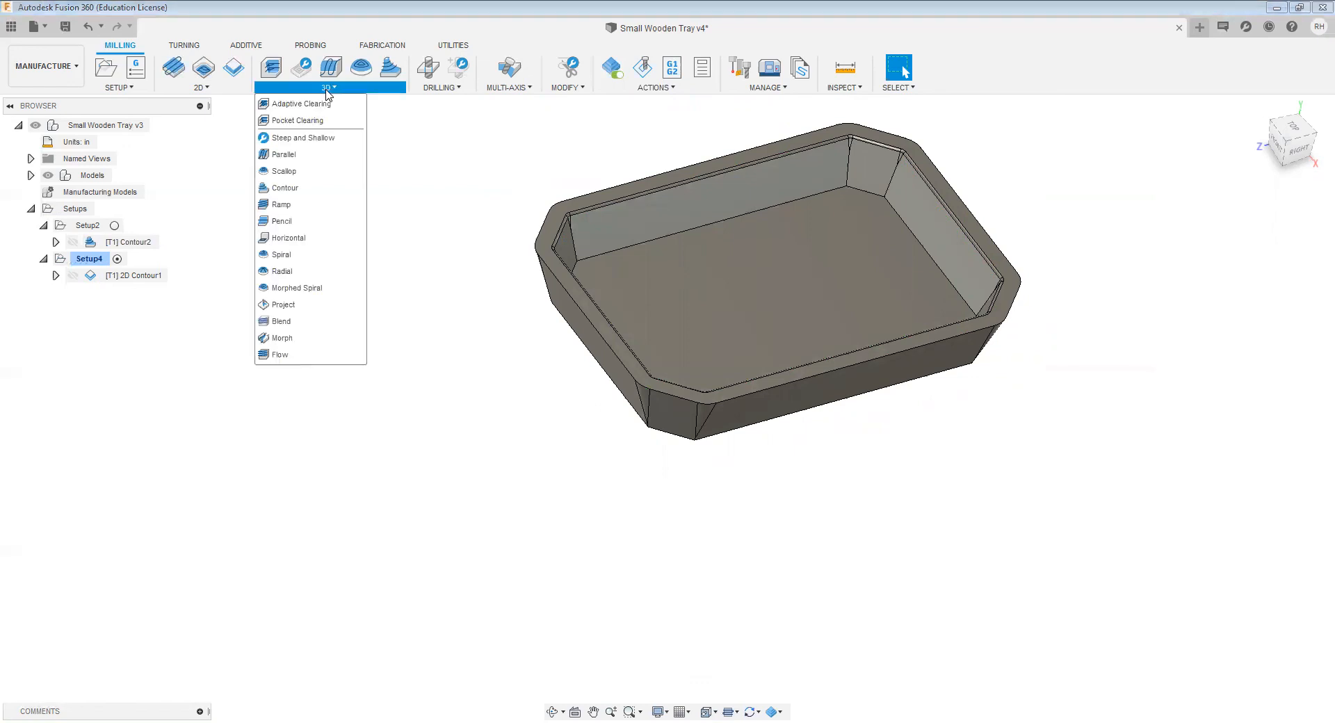
left_click(310, 122)
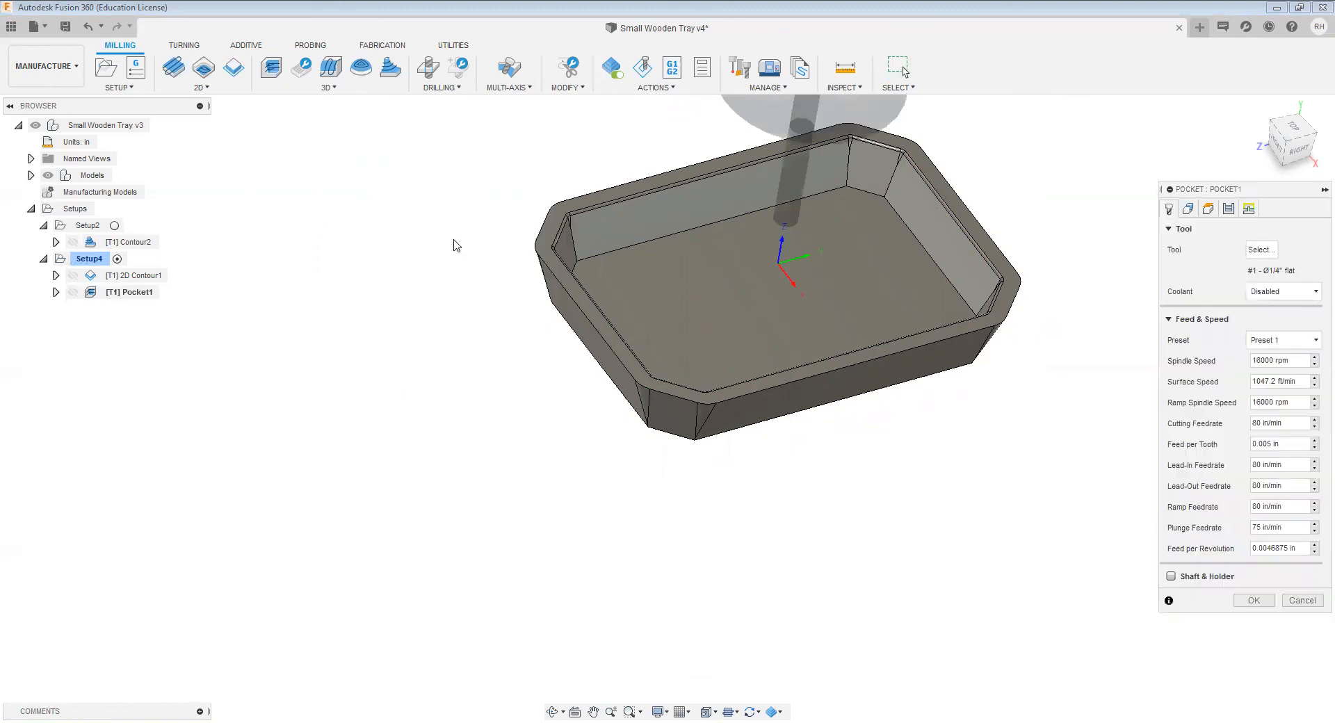
left_click(1268, 253)
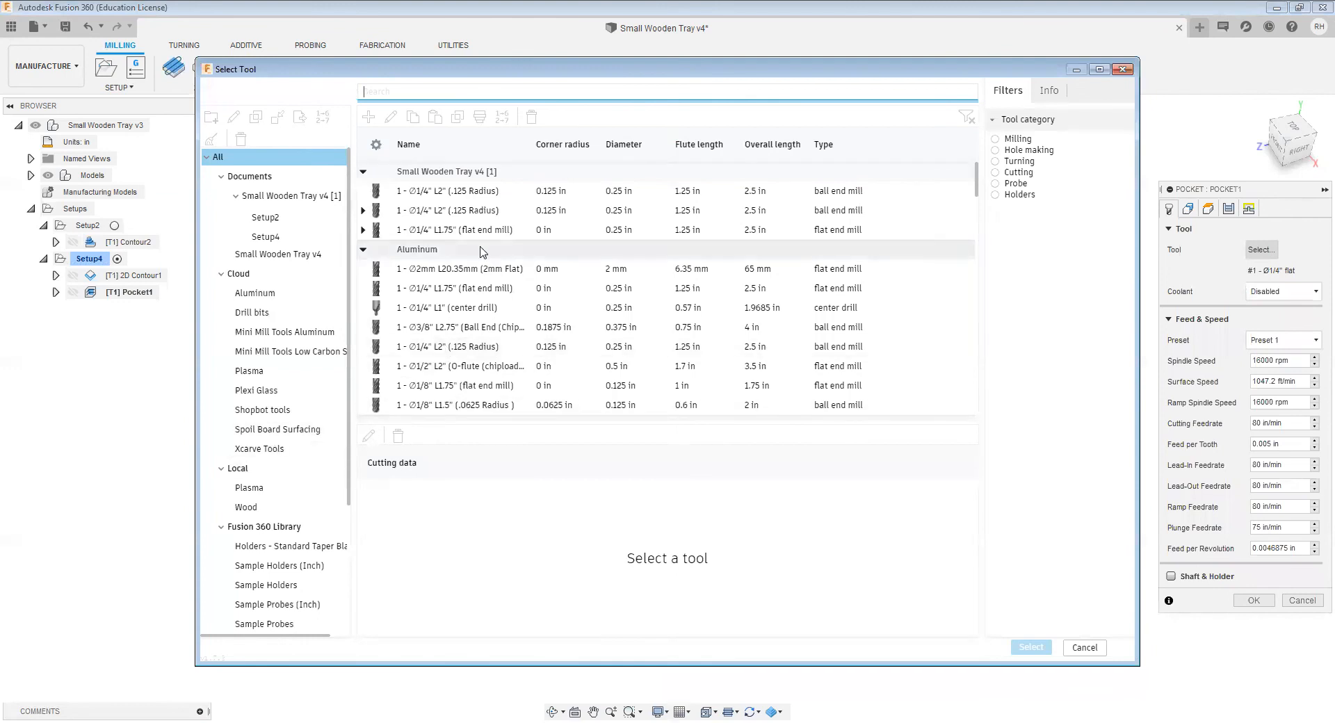
left_click(465, 214)
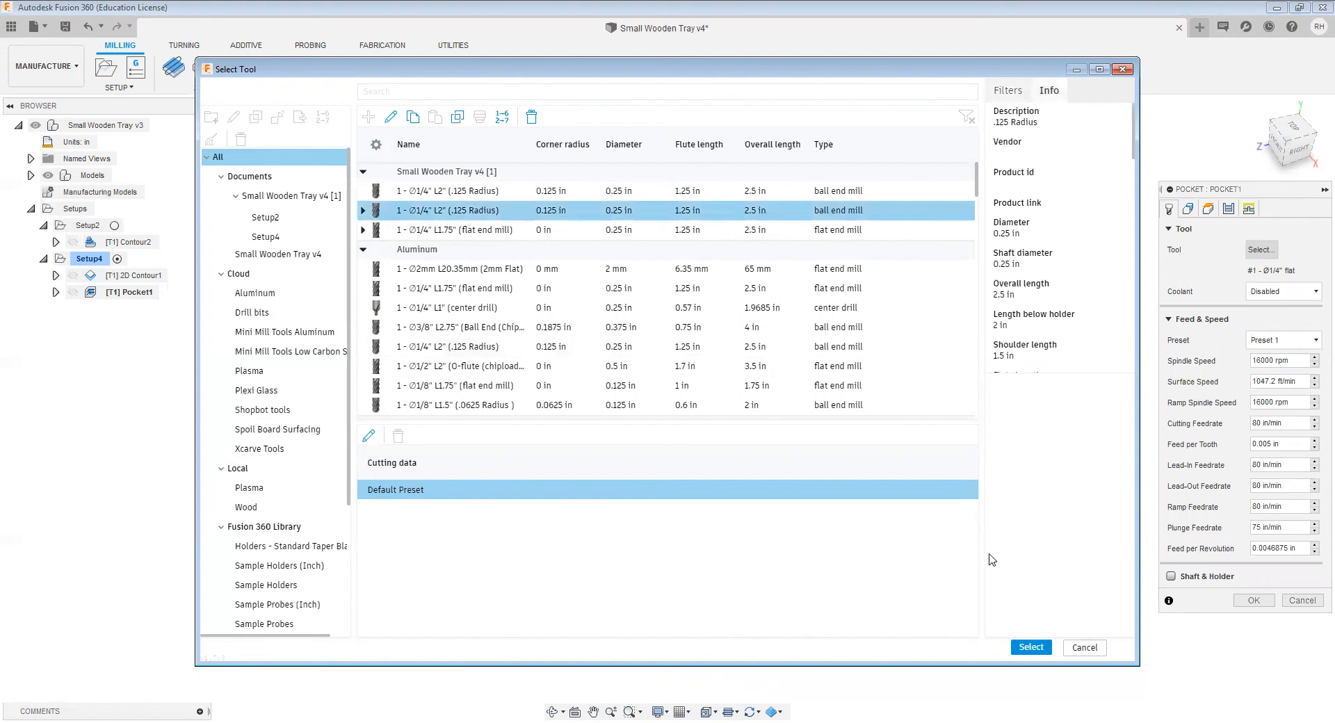
left_click(1032, 648)
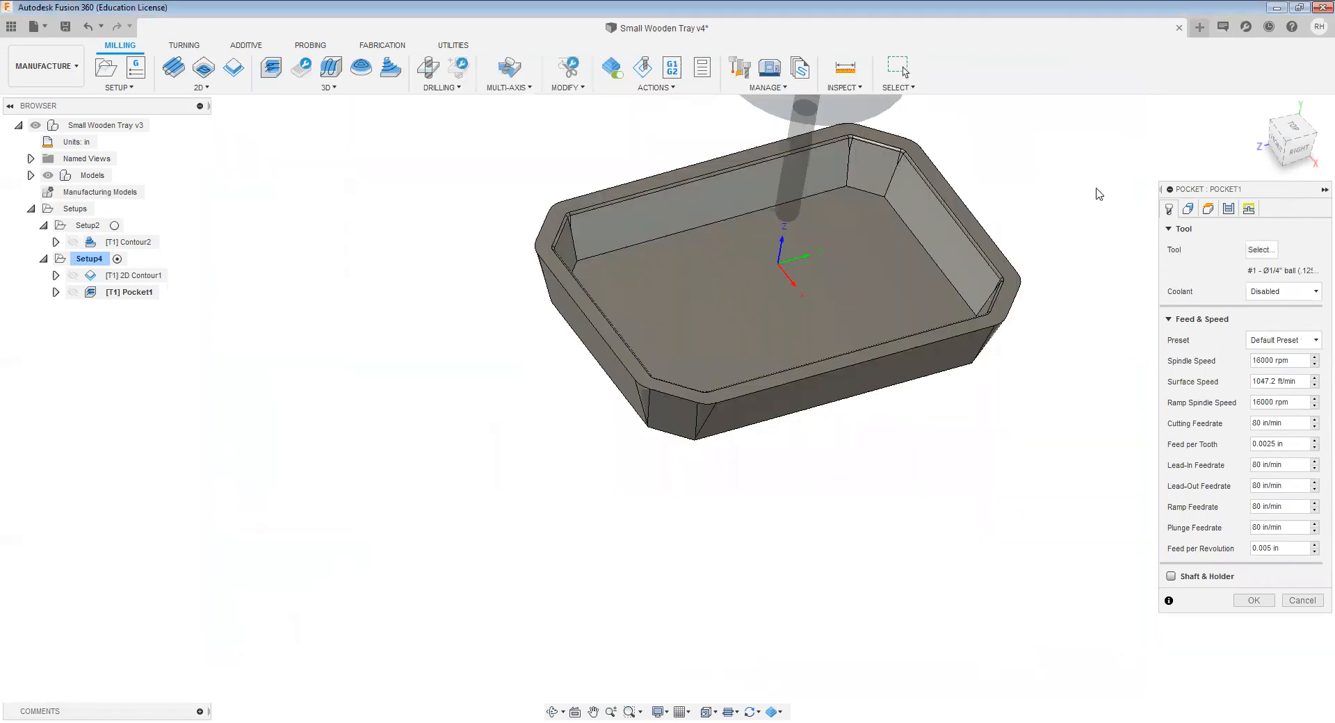
left_click(1189, 209)
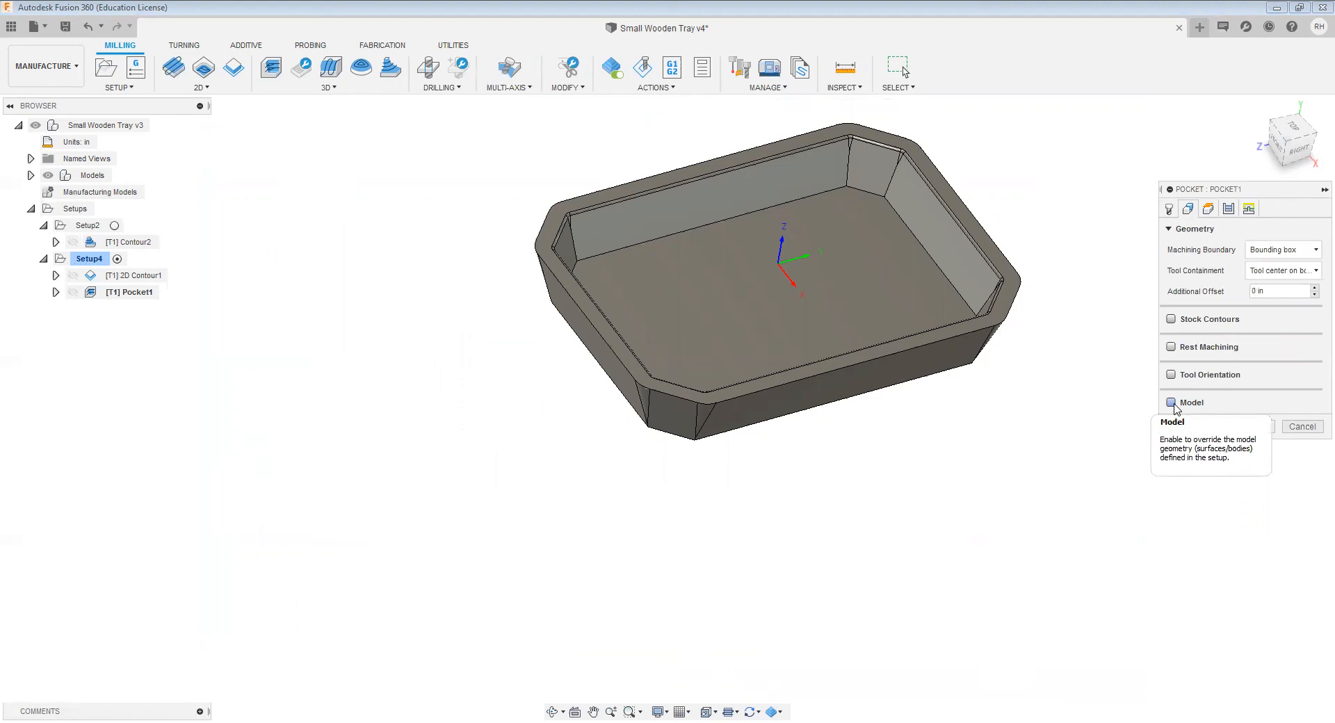
left_click(1307, 431)
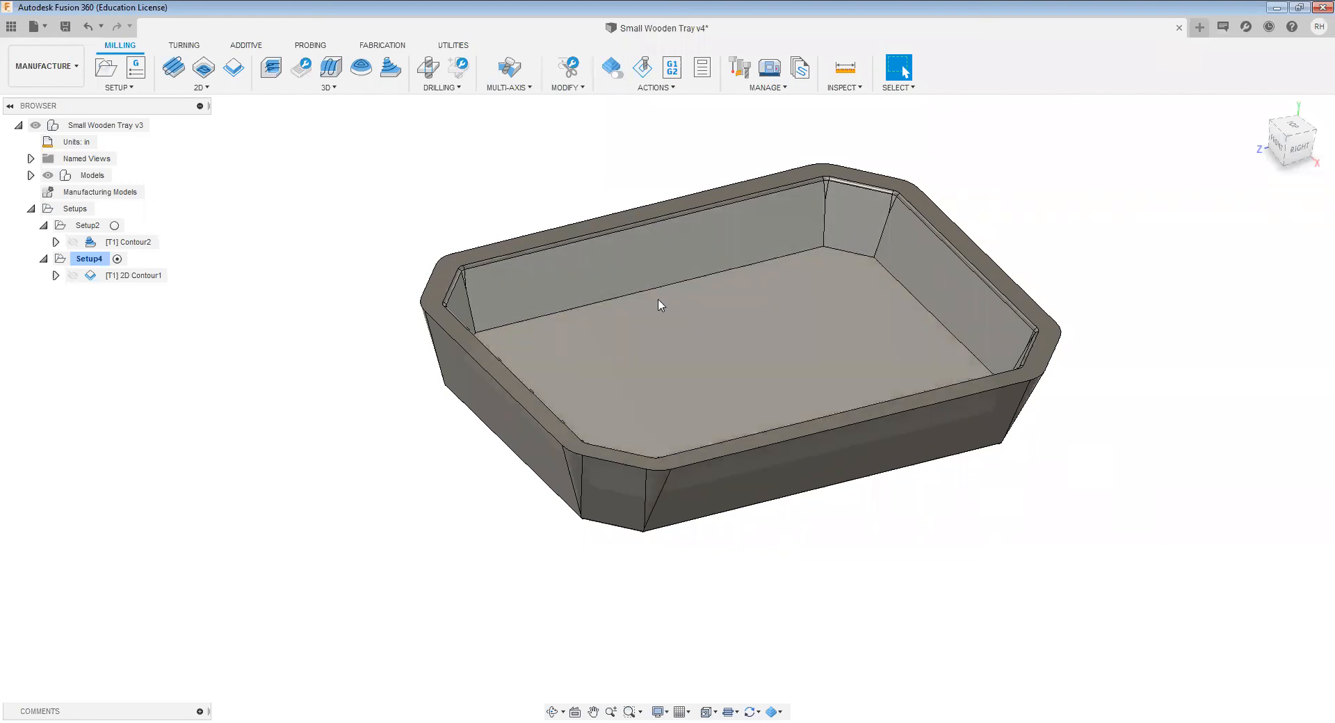
Step: Start a 3D Adaptive Clearing operation with the document's 1/4" L2" (.125 Radius) ball end mill
left_click(328, 88)
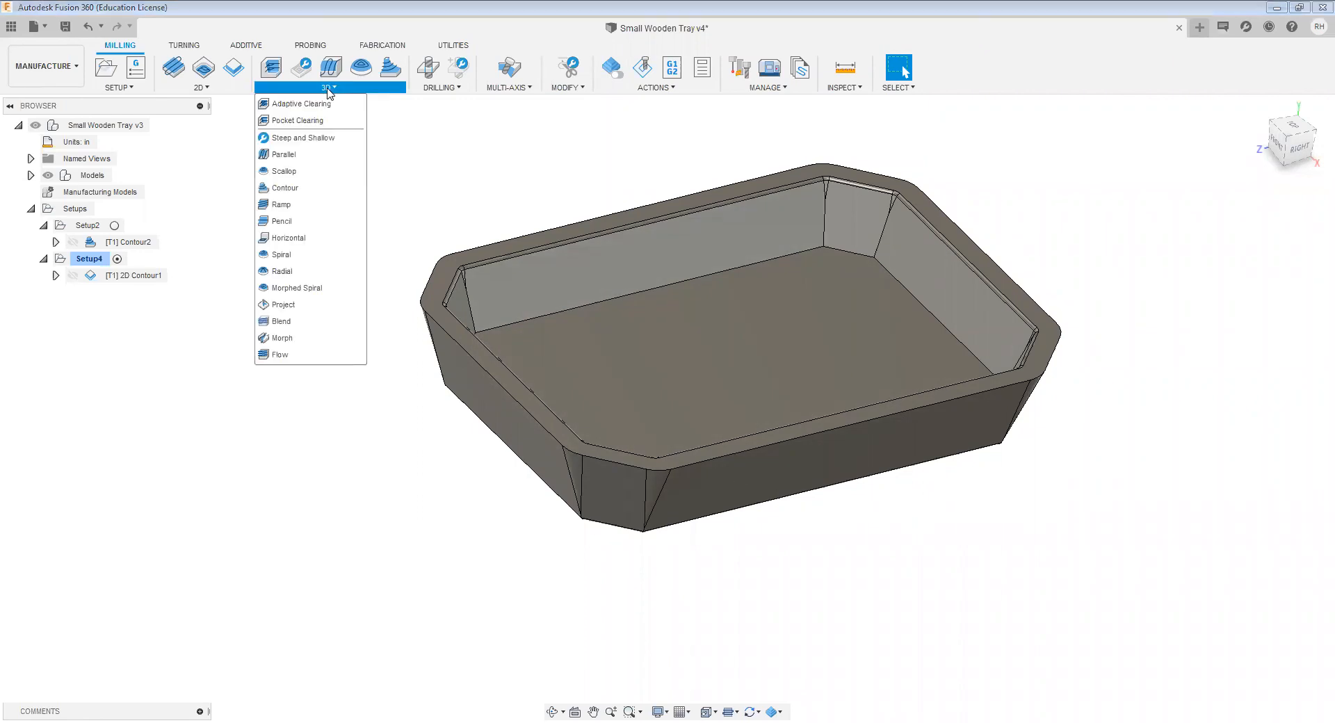
left_click(311, 107)
left_click(1276, 253)
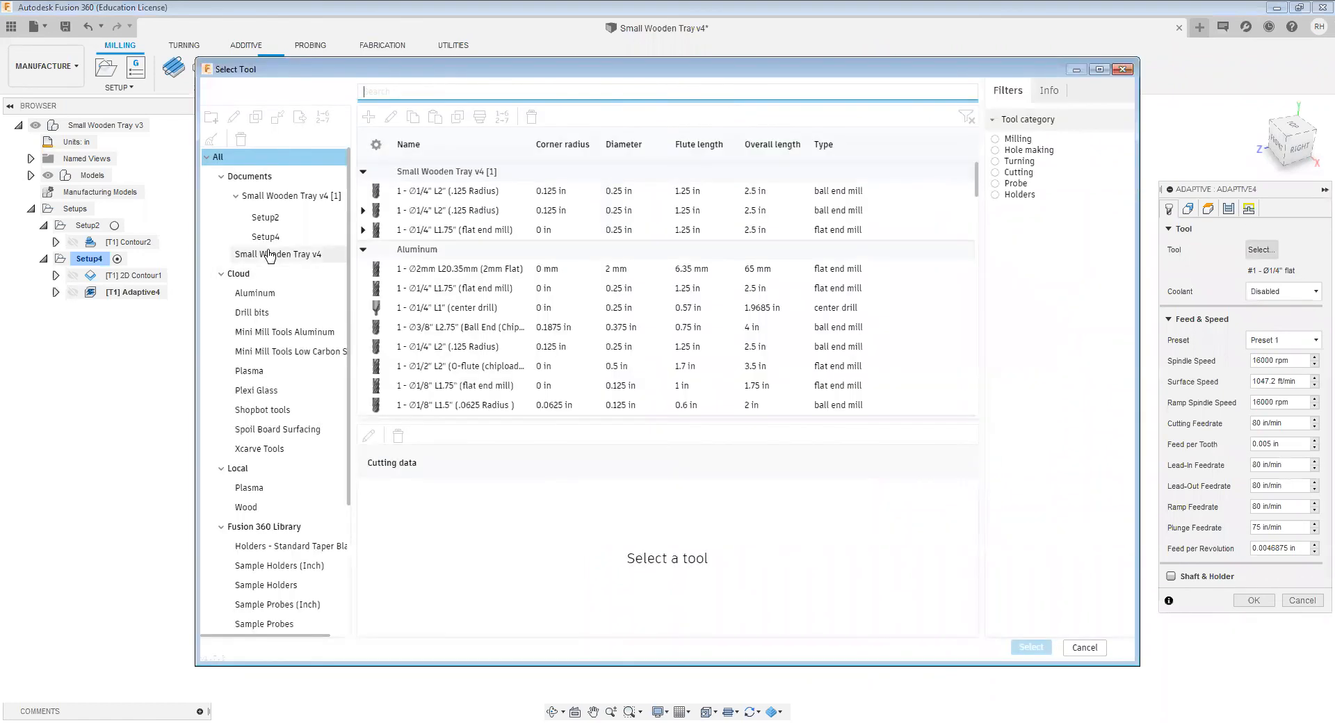
left_click(456, 195)
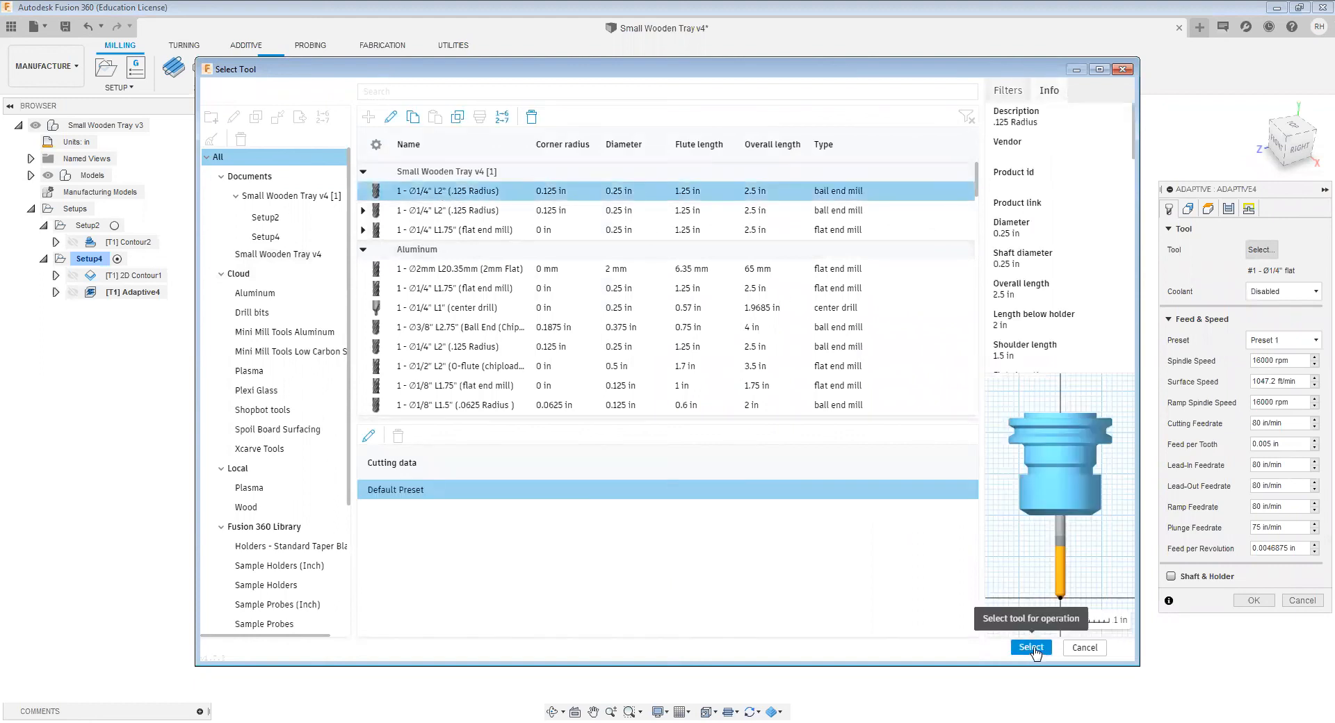
left_click(1031, 648)
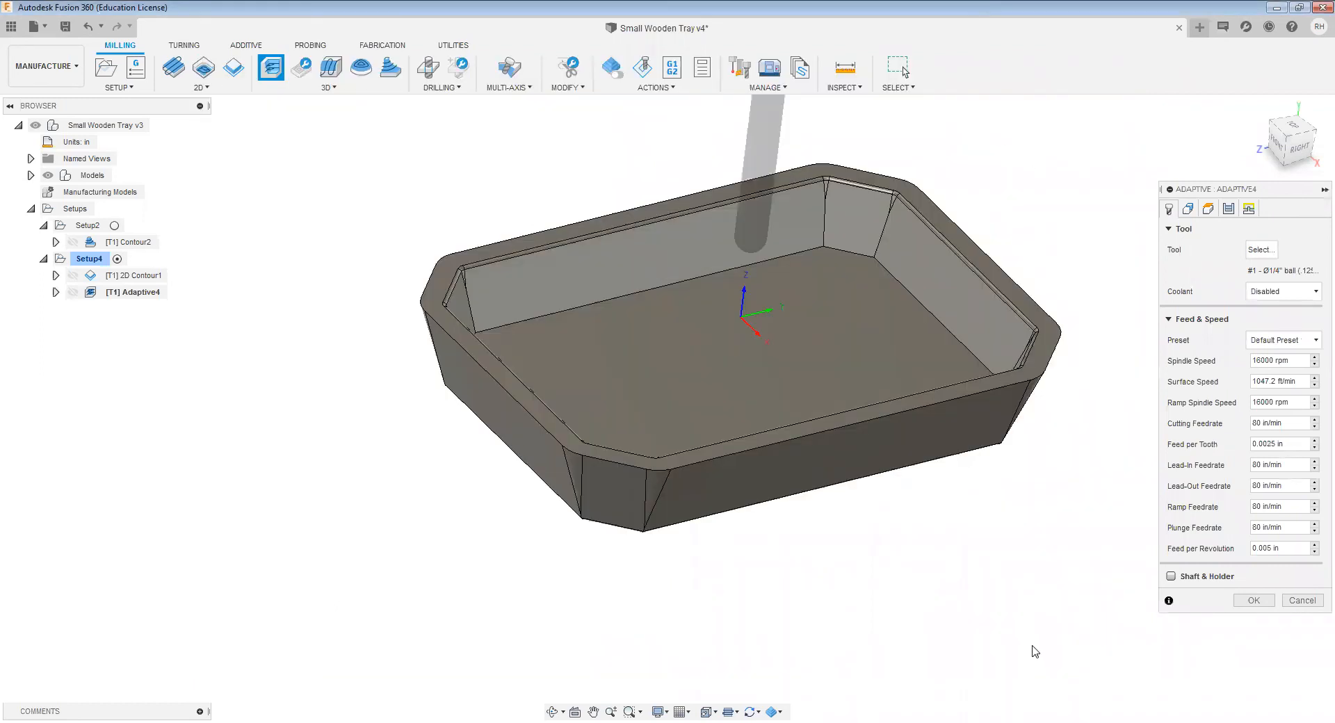
Step: Limit the adaptive clearing to a selected boundary along the rim's inner edge loop, with tool containment set to Tool outside boundary
left_click(1189, 210)
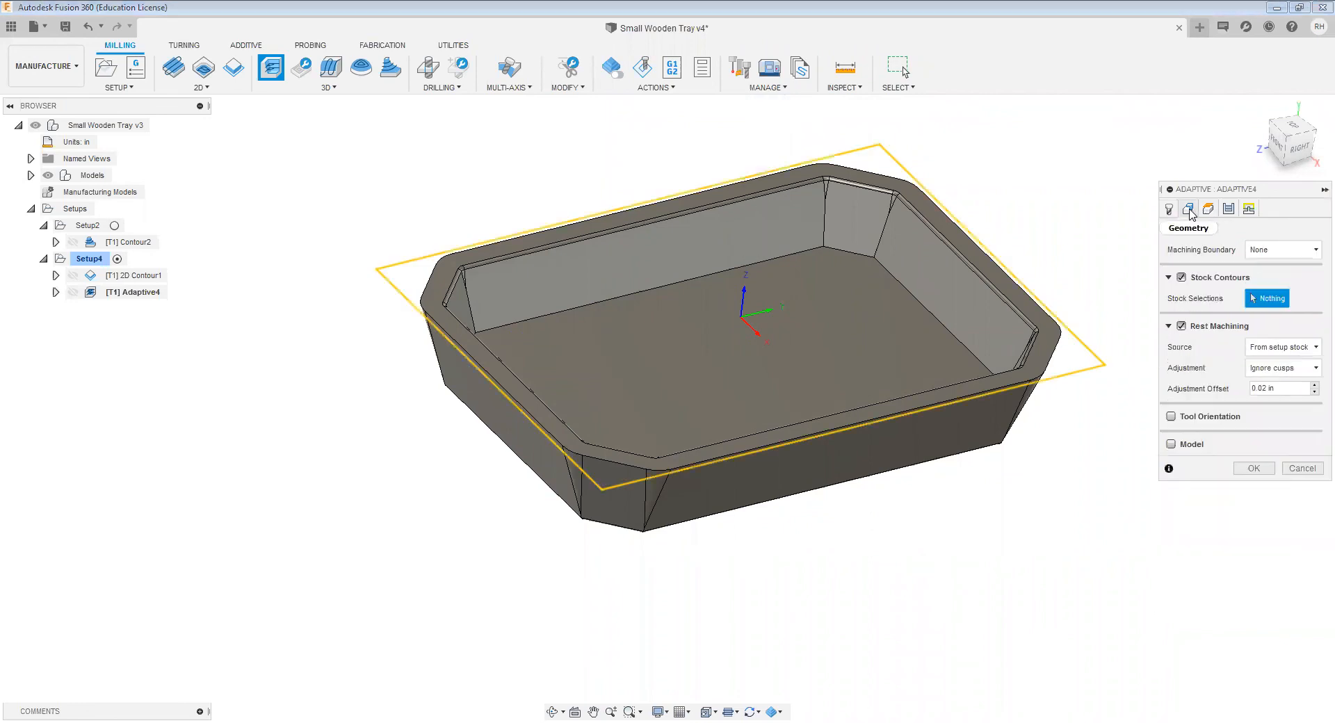
left_click(1287, 256)
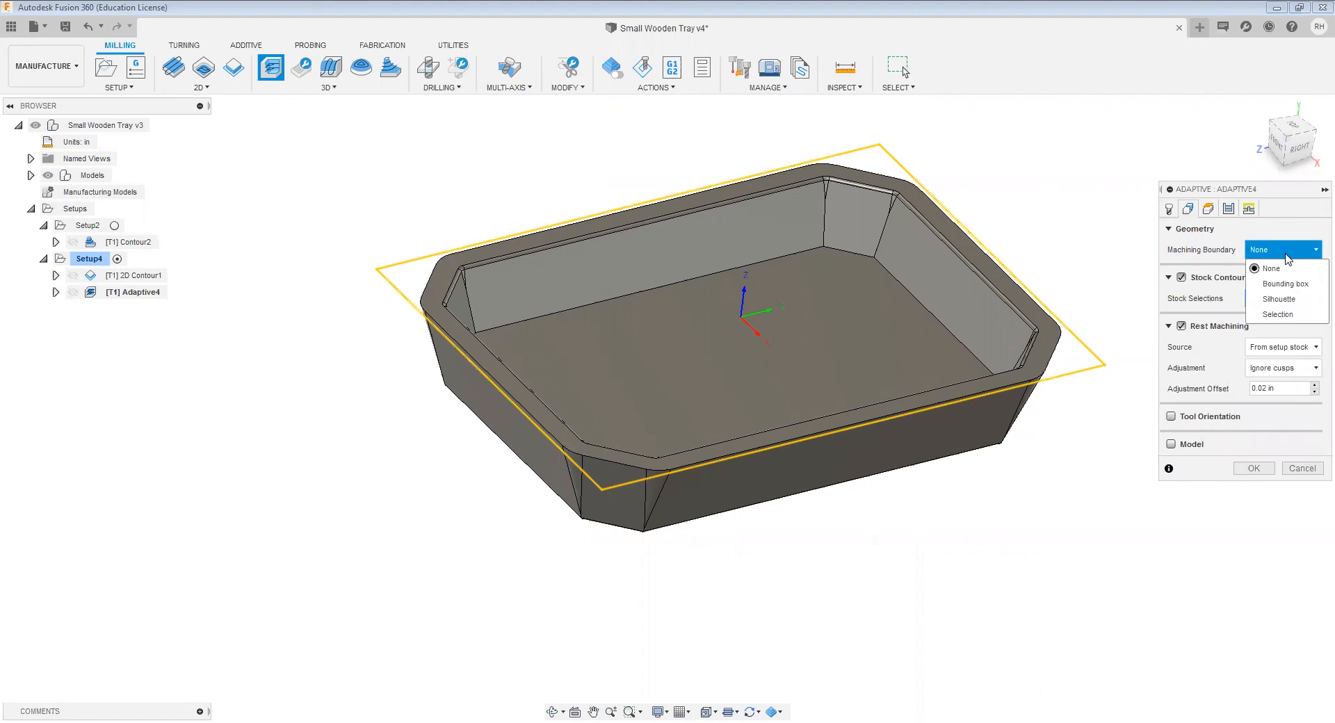
left_click(1282, 299)
left_click(1290, 256)
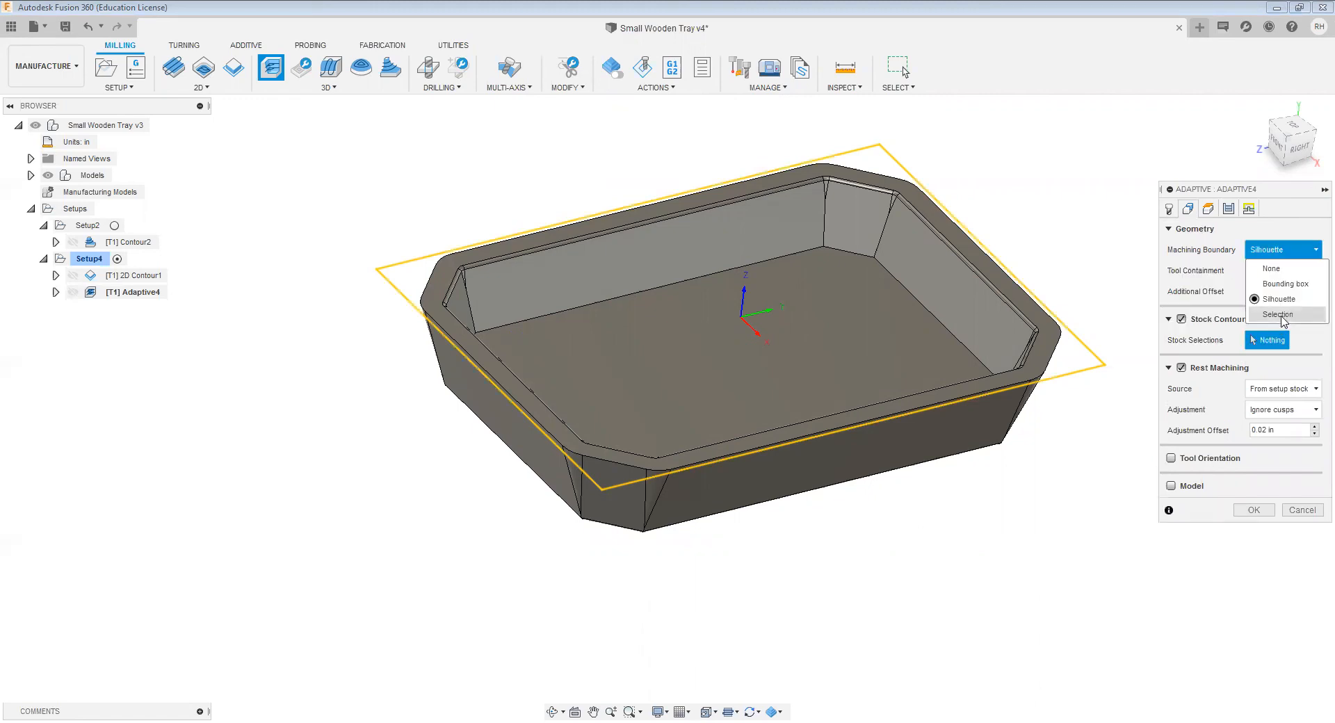
left_click(1283, 315)
scroll(1038, 340, "up", 5)
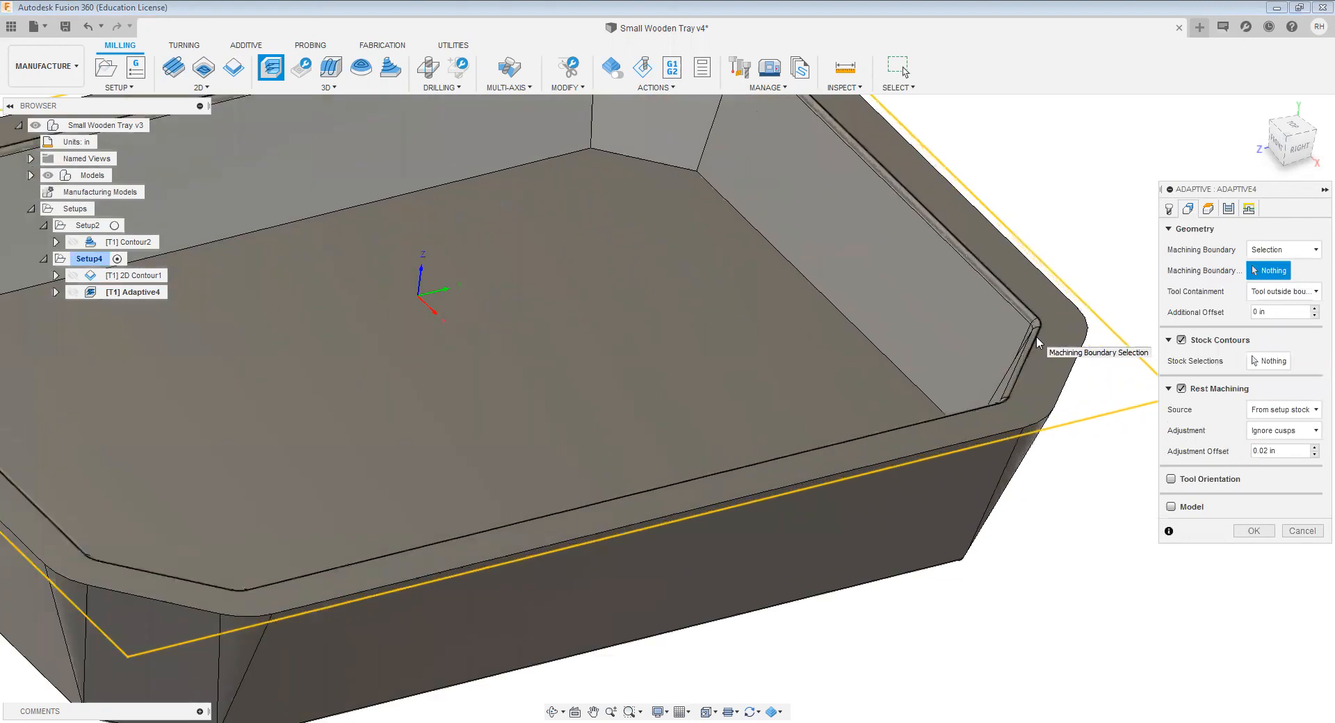
scroll(1038, 334, "up", 2)
left_click(1039, 324)
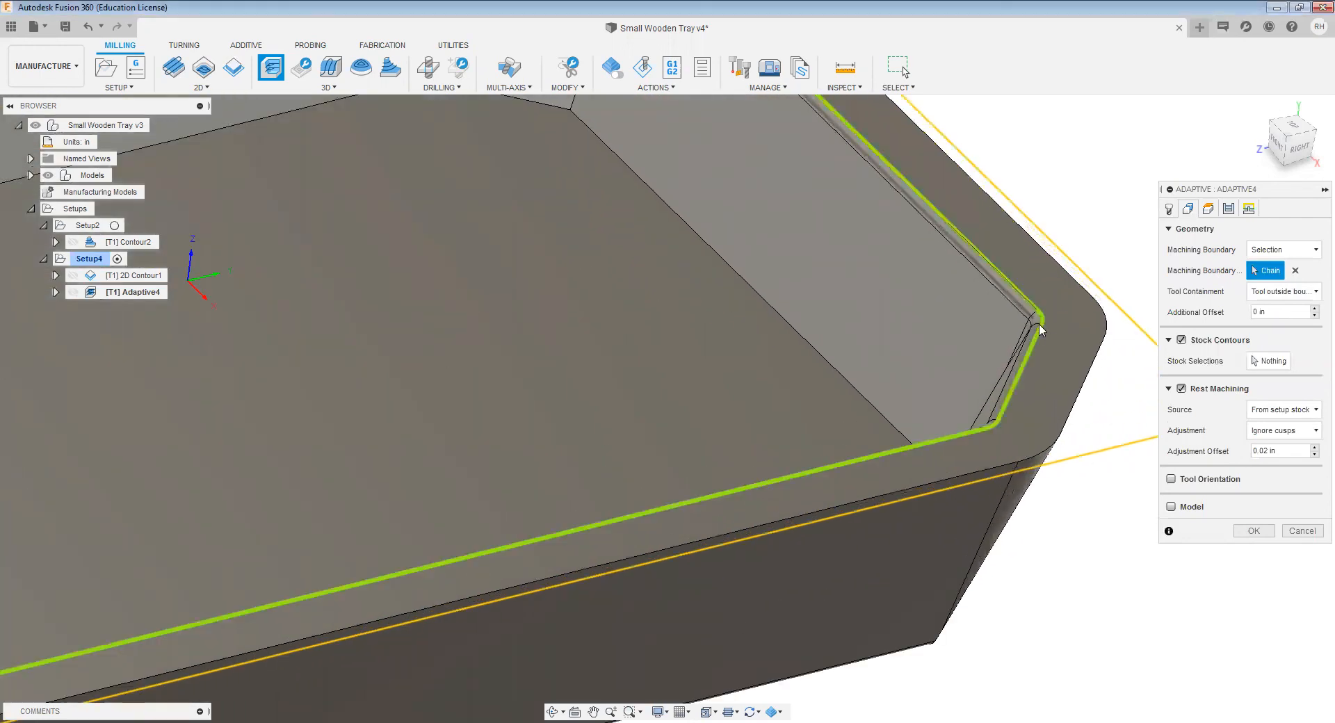
scroll(1039, 324, "down", 7)
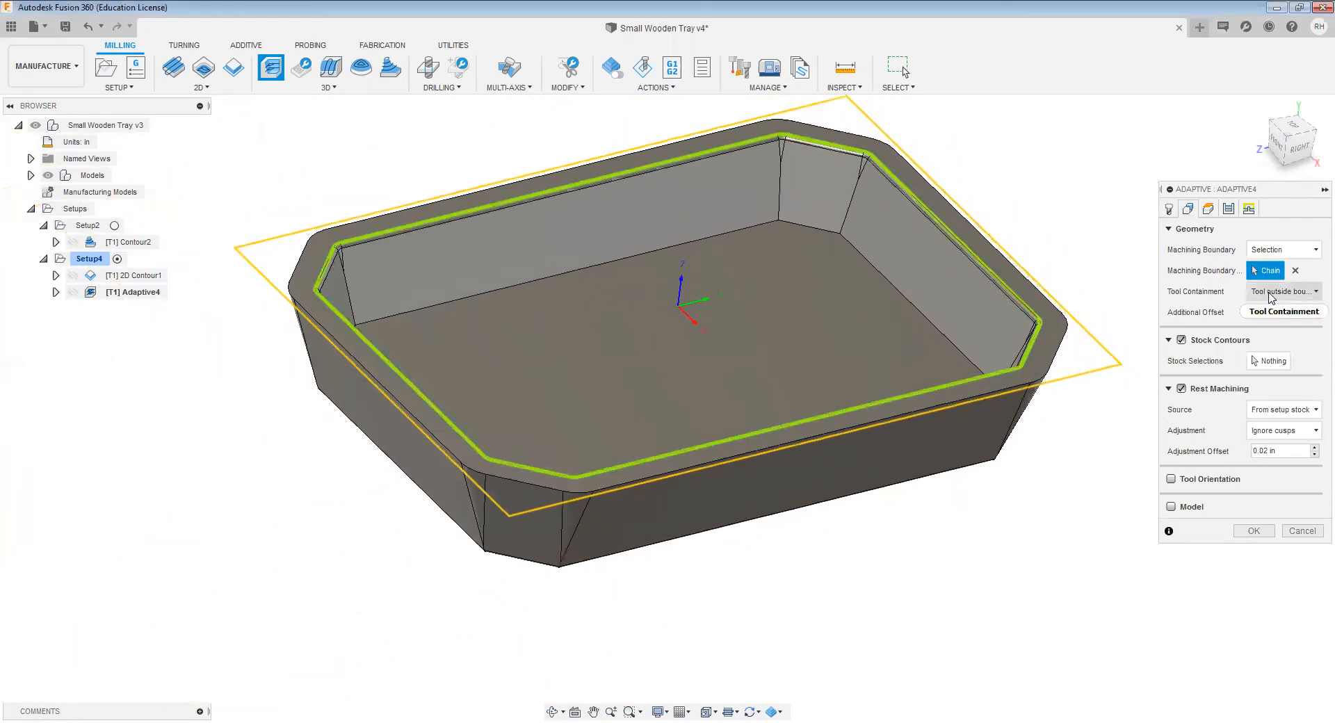
left_click(1270, 292)
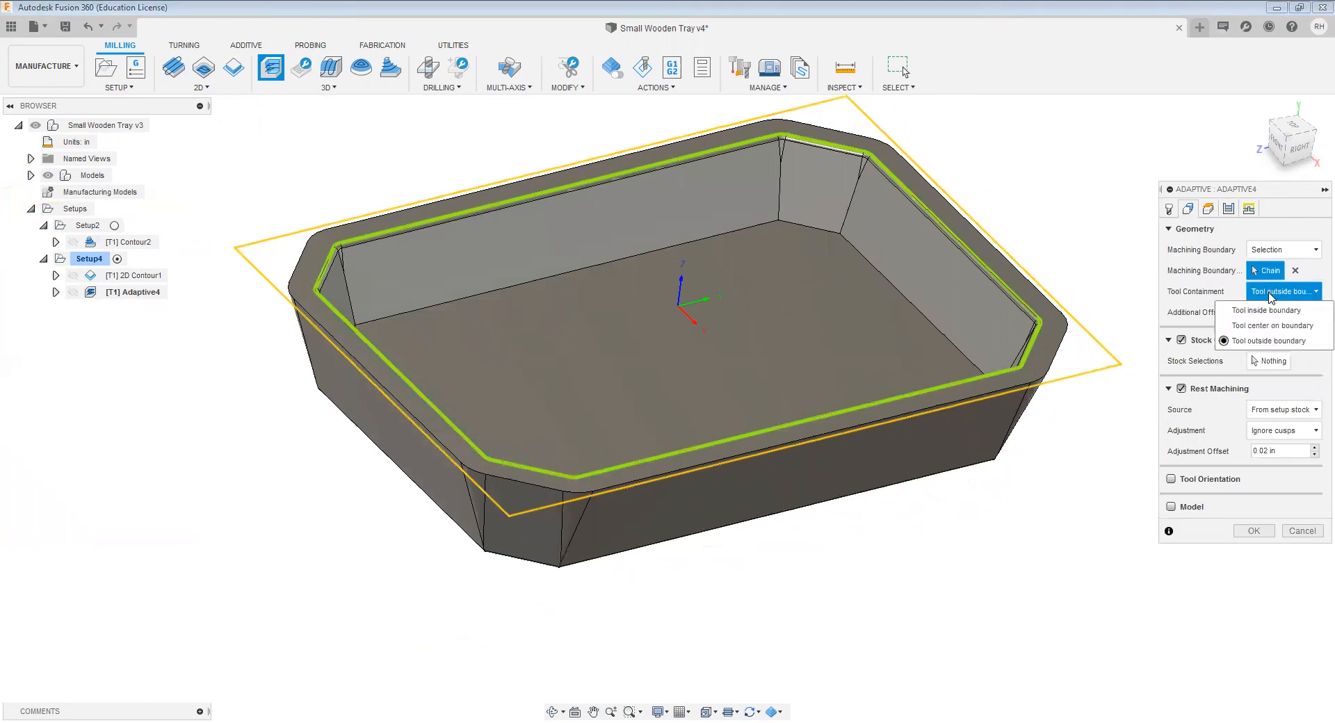
left_click(1279, 341)
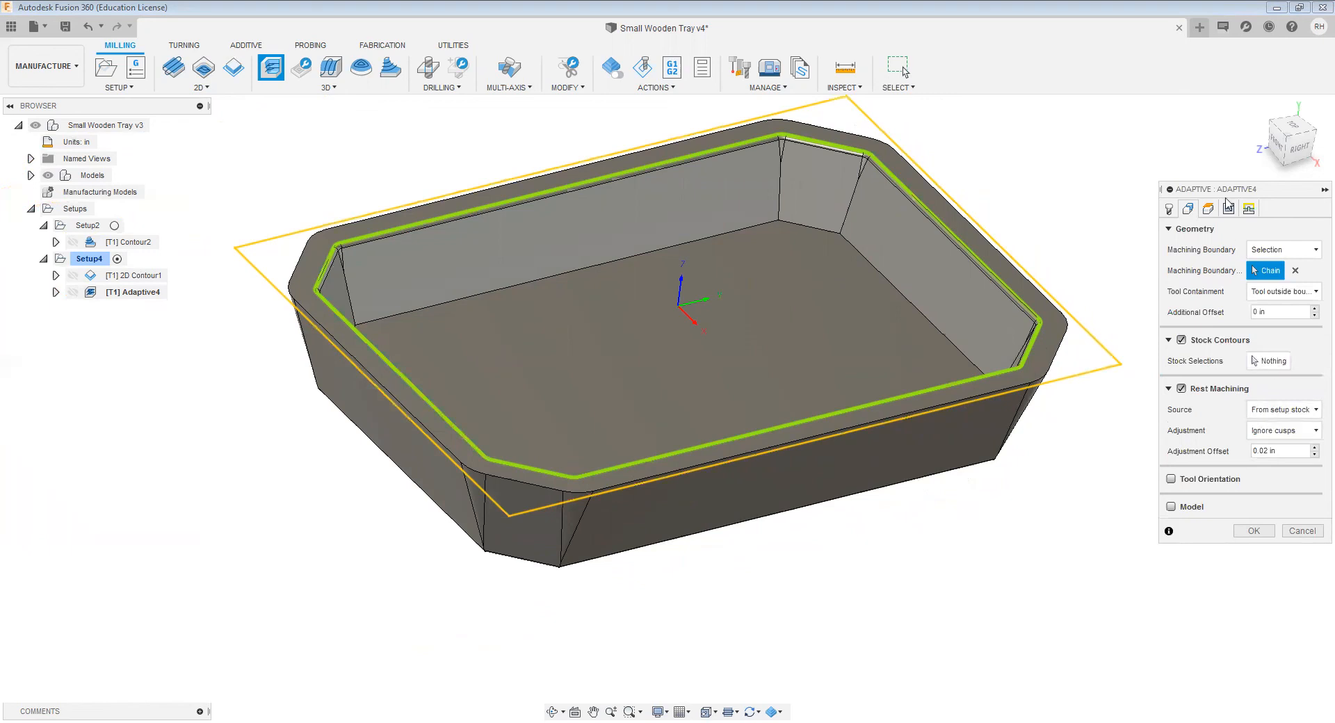
Step: Set the adaptive clearing's direction to Conventional and its maximum roughing stepdown to 0.1 in
left_click(1209, 209)
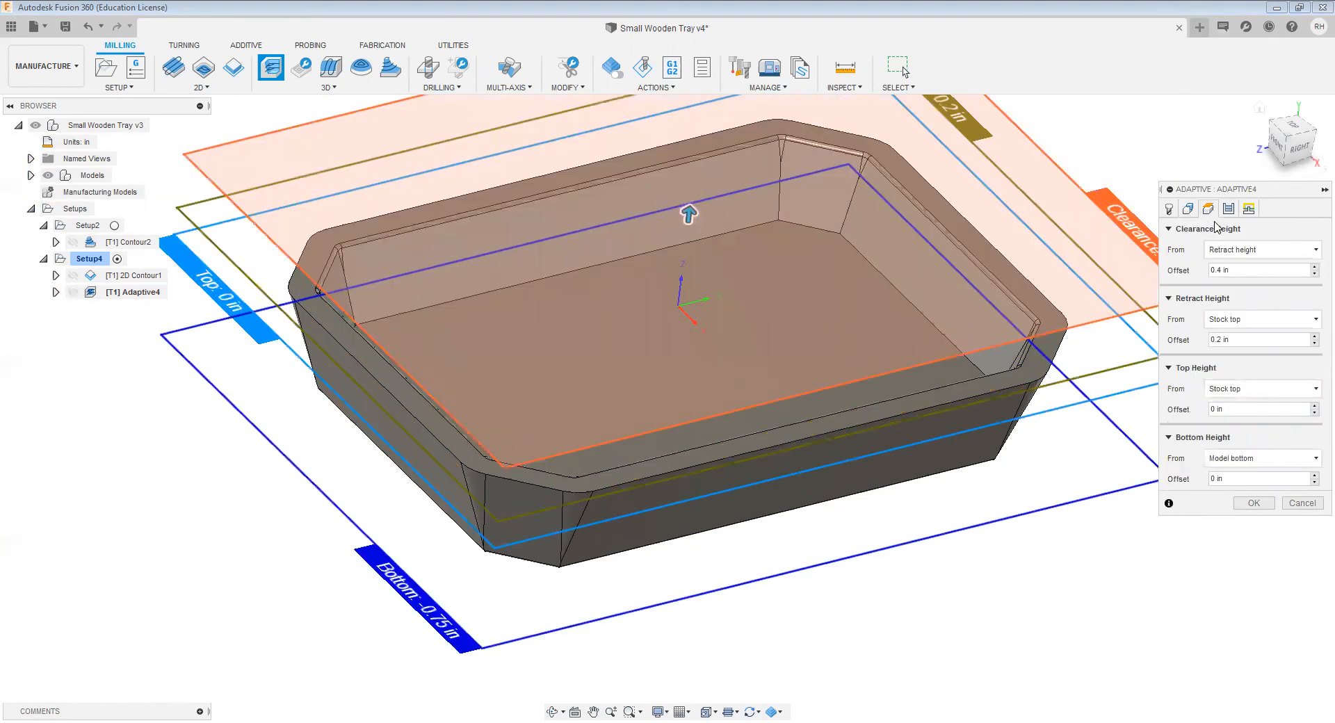
left_click(1231, 211)
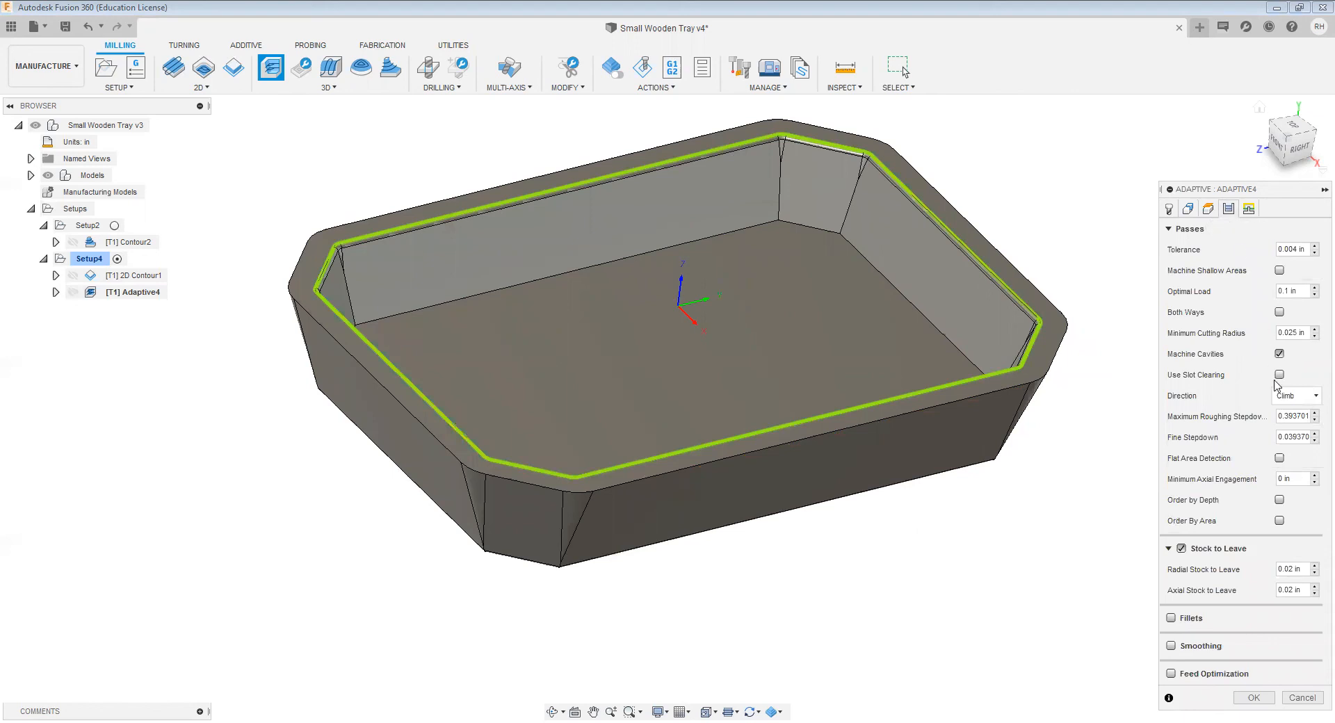
left_click(1294, 399)
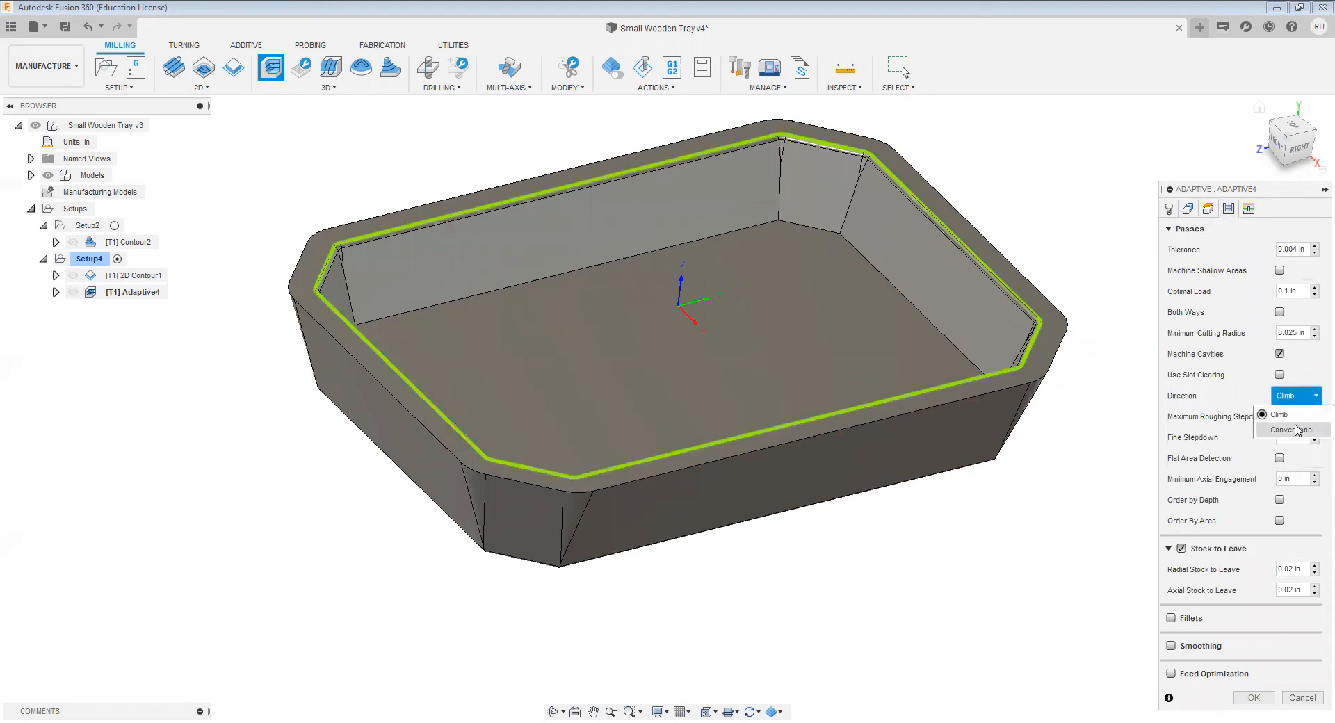
left_click(1296, 429)
left_click(1279, 417)
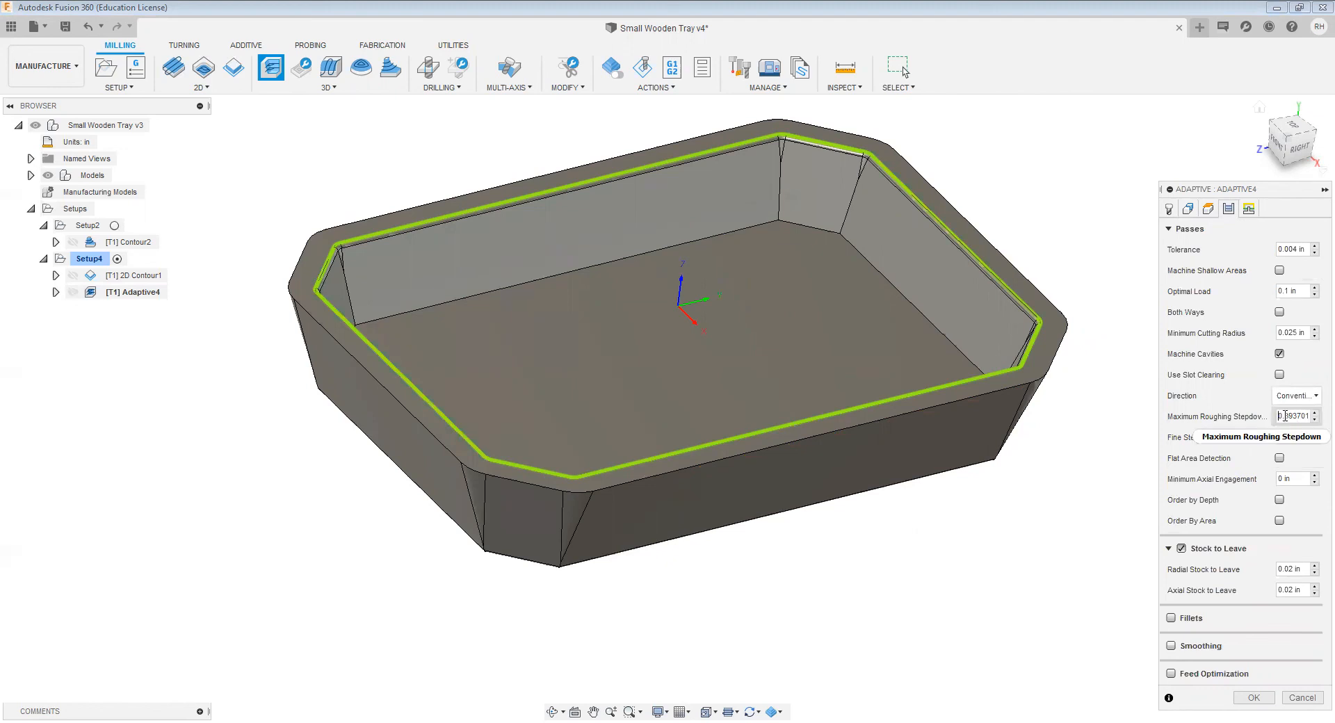
left_click_drag(1286, 416, 1313, 420)
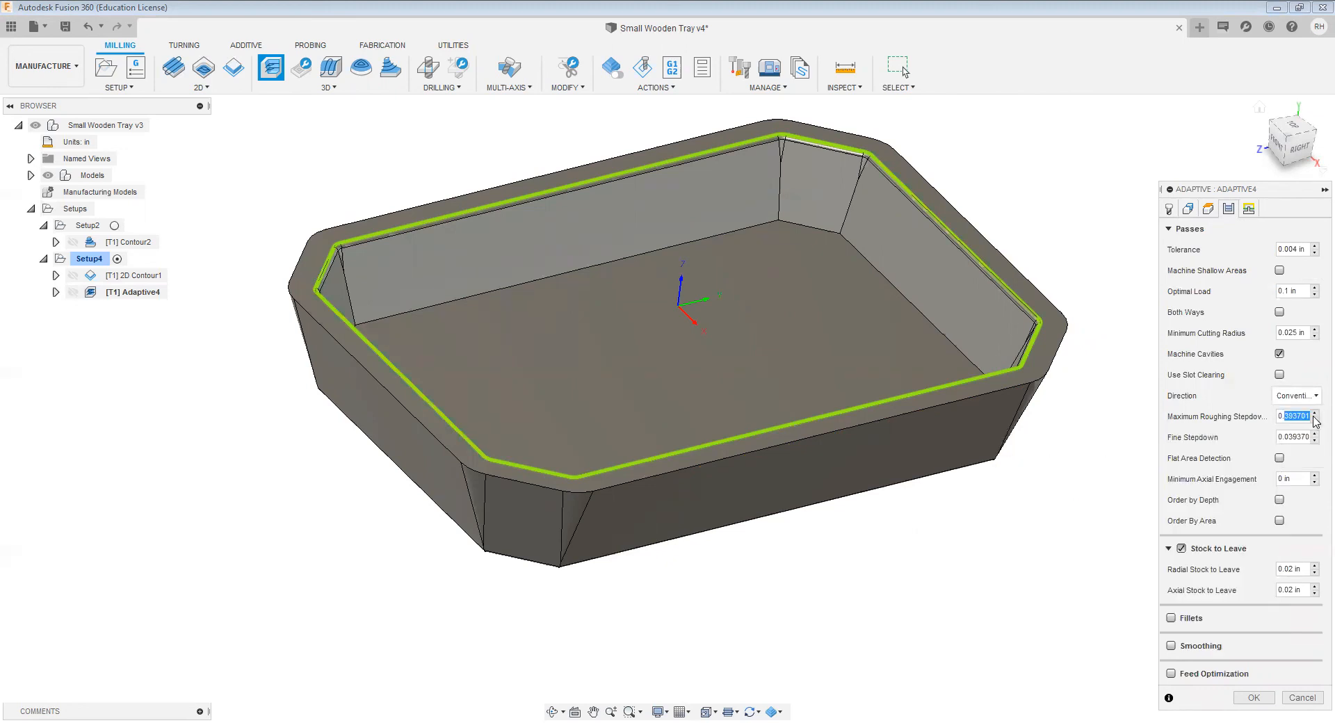
type("1")
Step: Disable stock to leave, enable feed optimization, and generate the adaptive clearing toolpath
left_click(1181, 548)
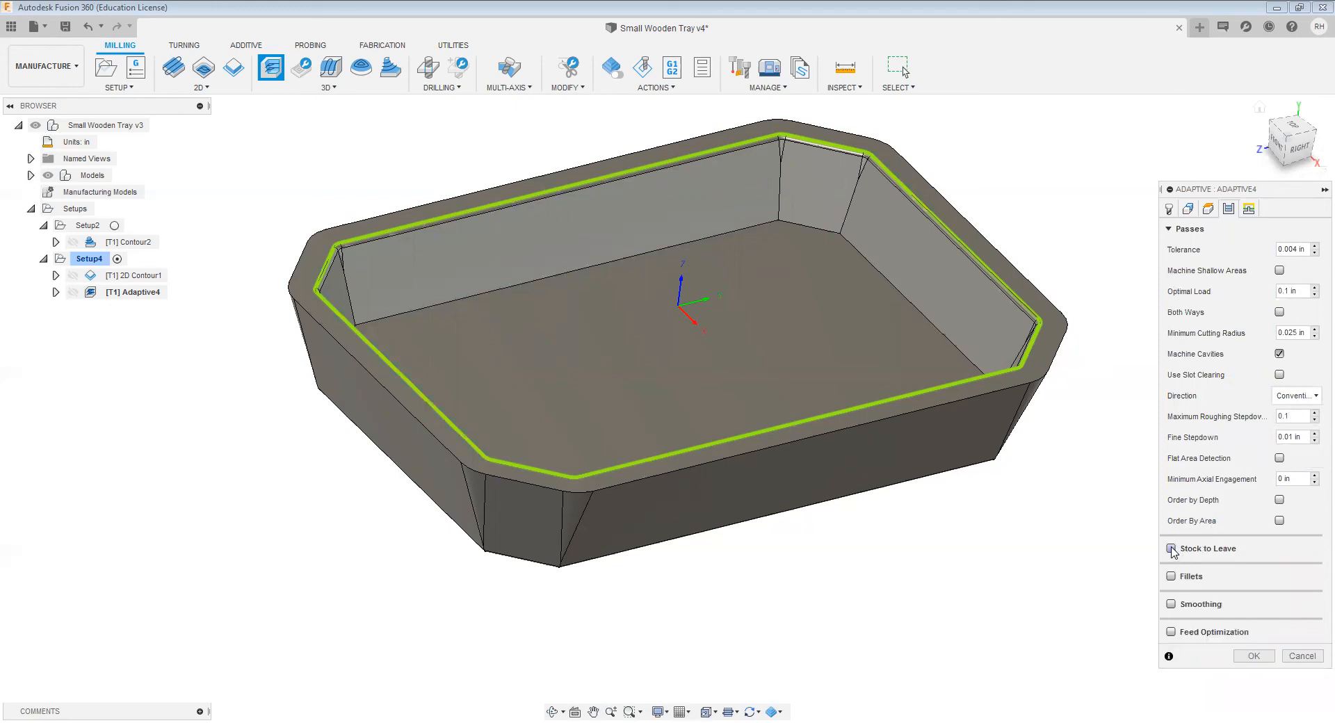
left_click(1172, 632)
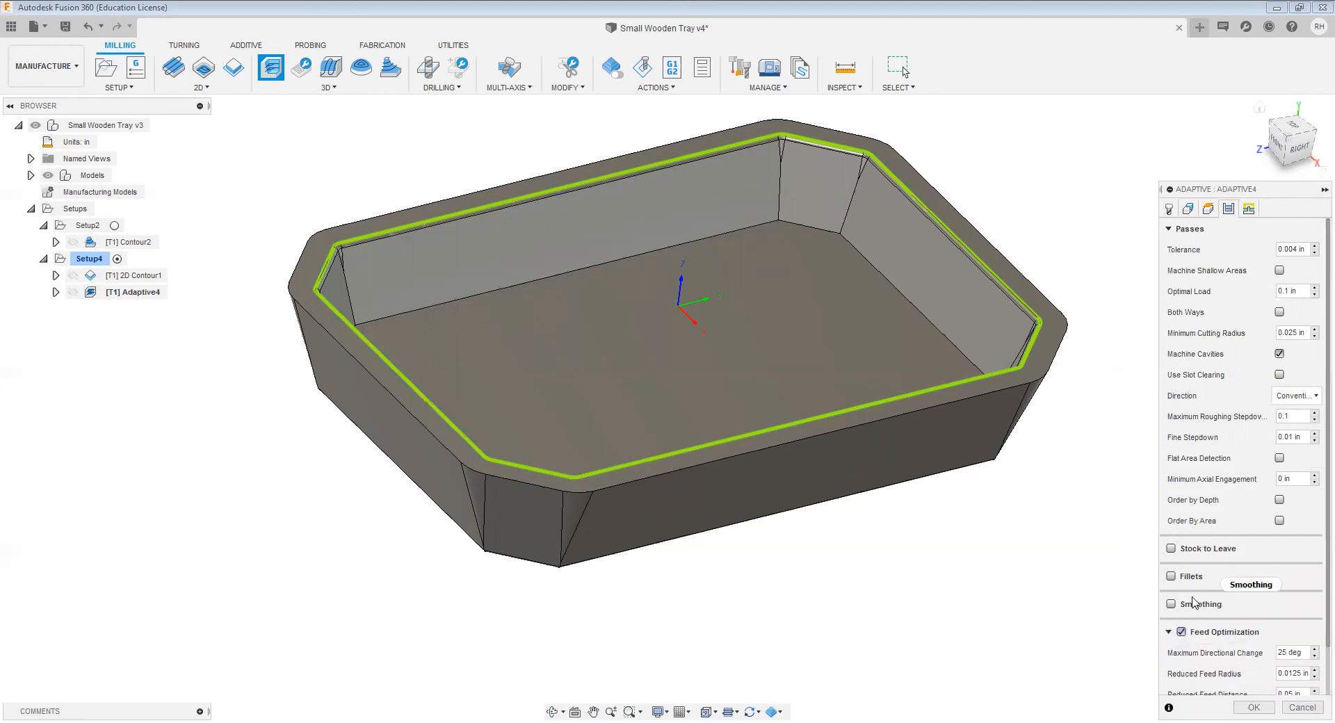
left_click(1255, 707)
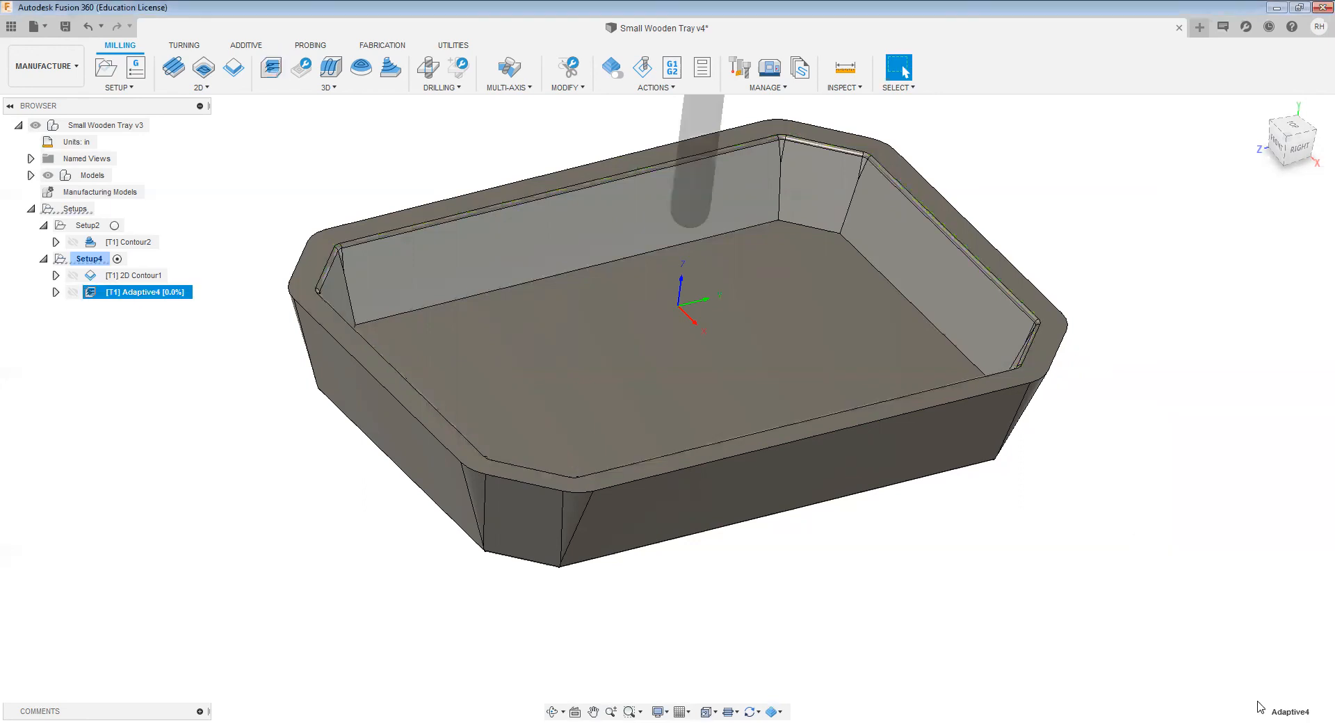
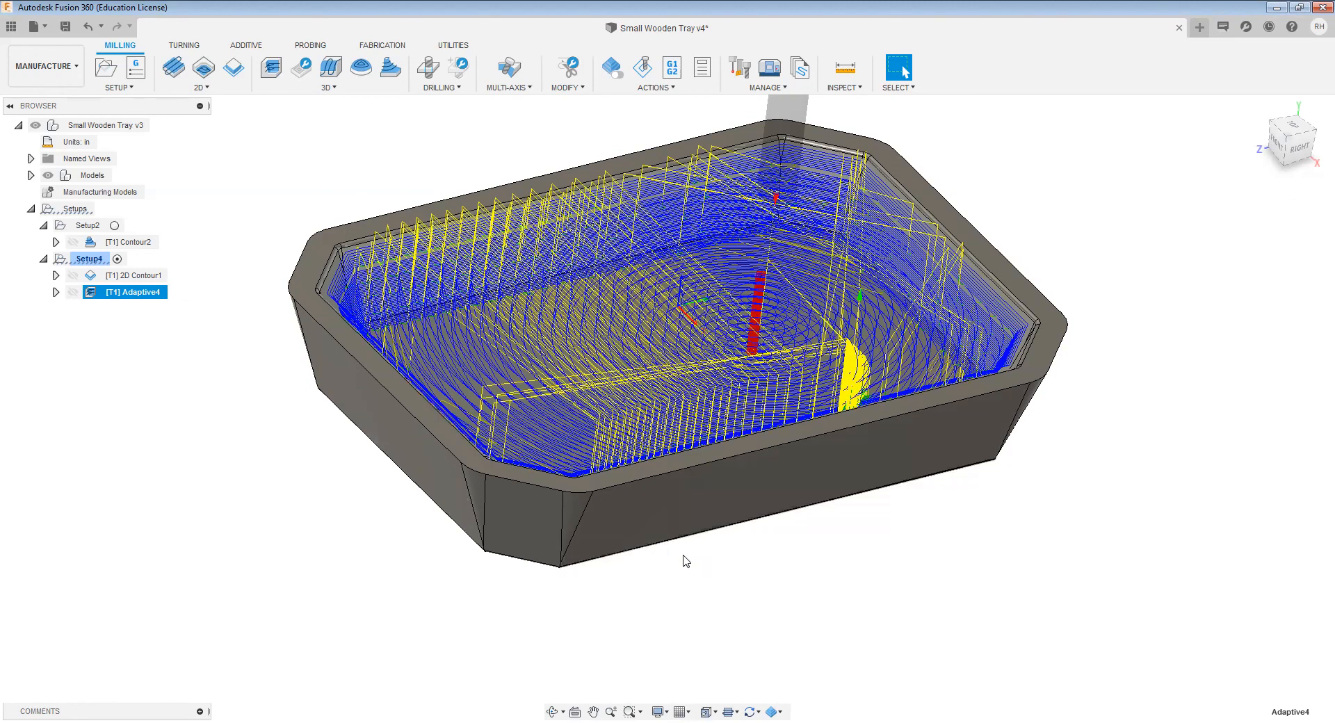
Step: Simulate the Adaptive4 toolpath with the models hidden and run the stock removal through to its end
left_click(313, 451)
left_click(131, 296)
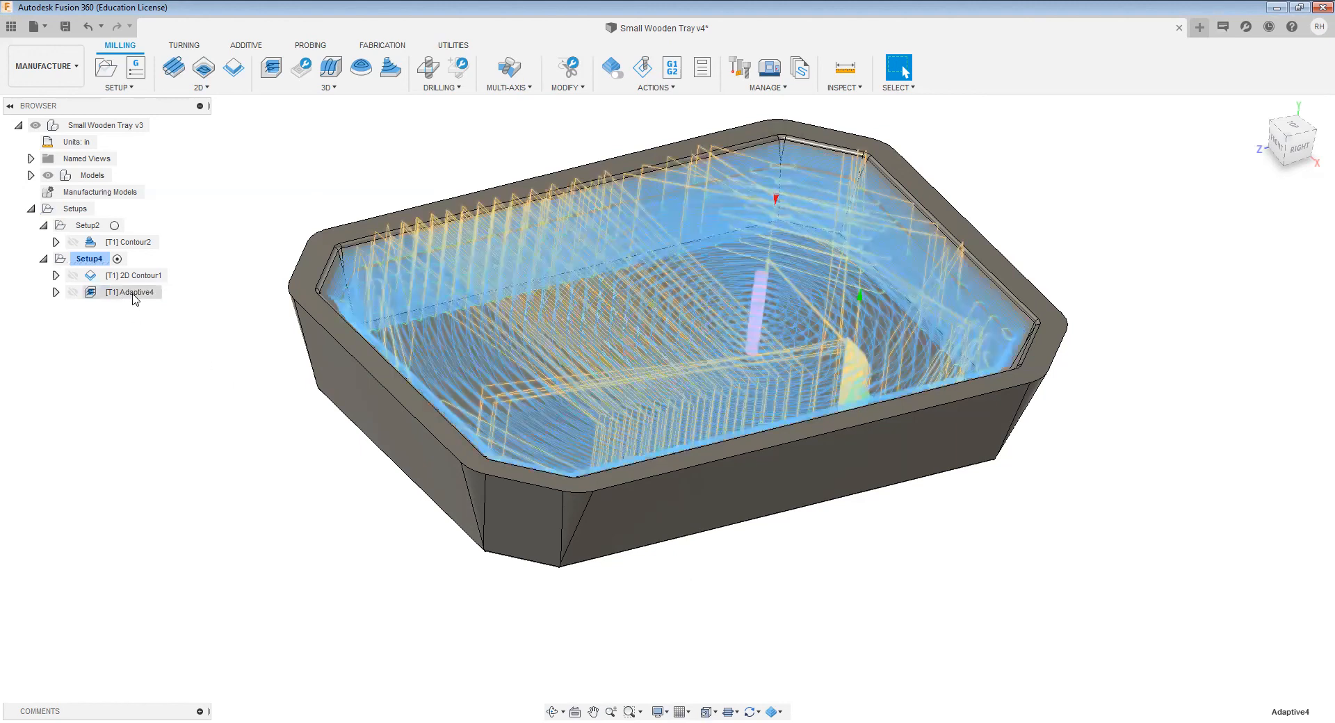
left_click(644, 67)
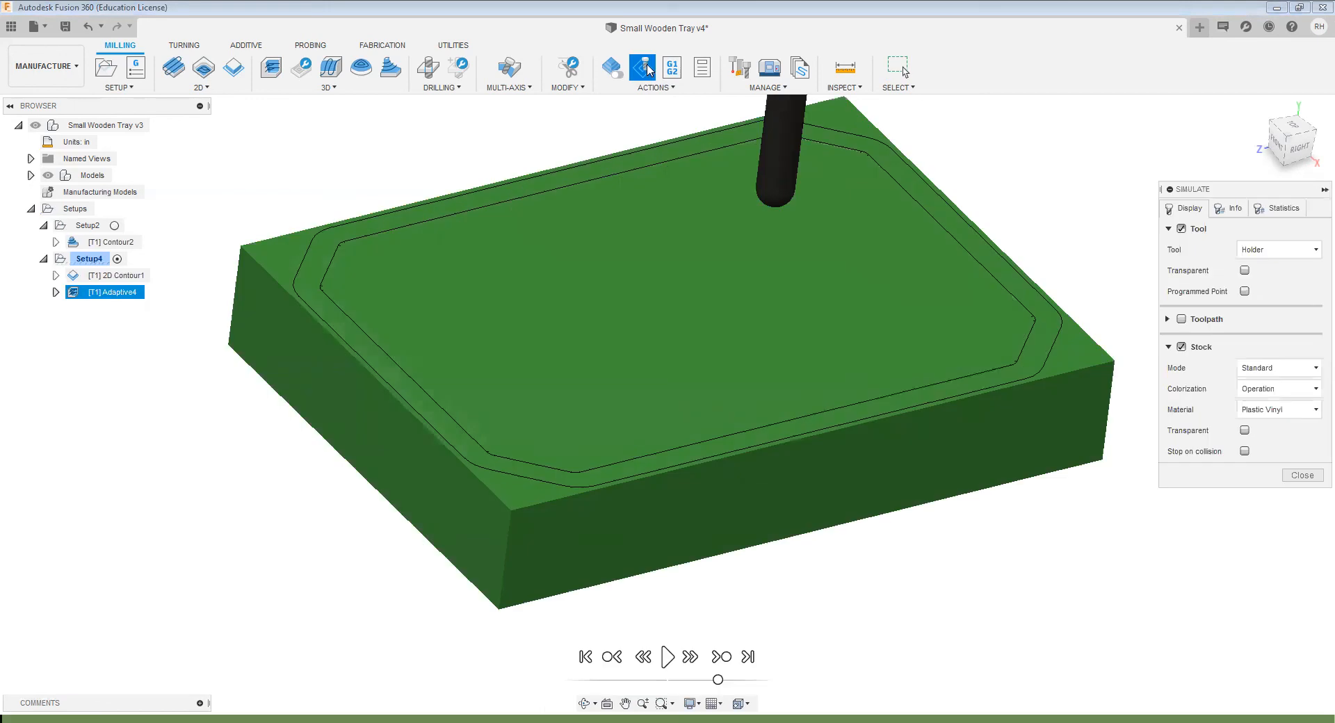
left_click(49, 176)
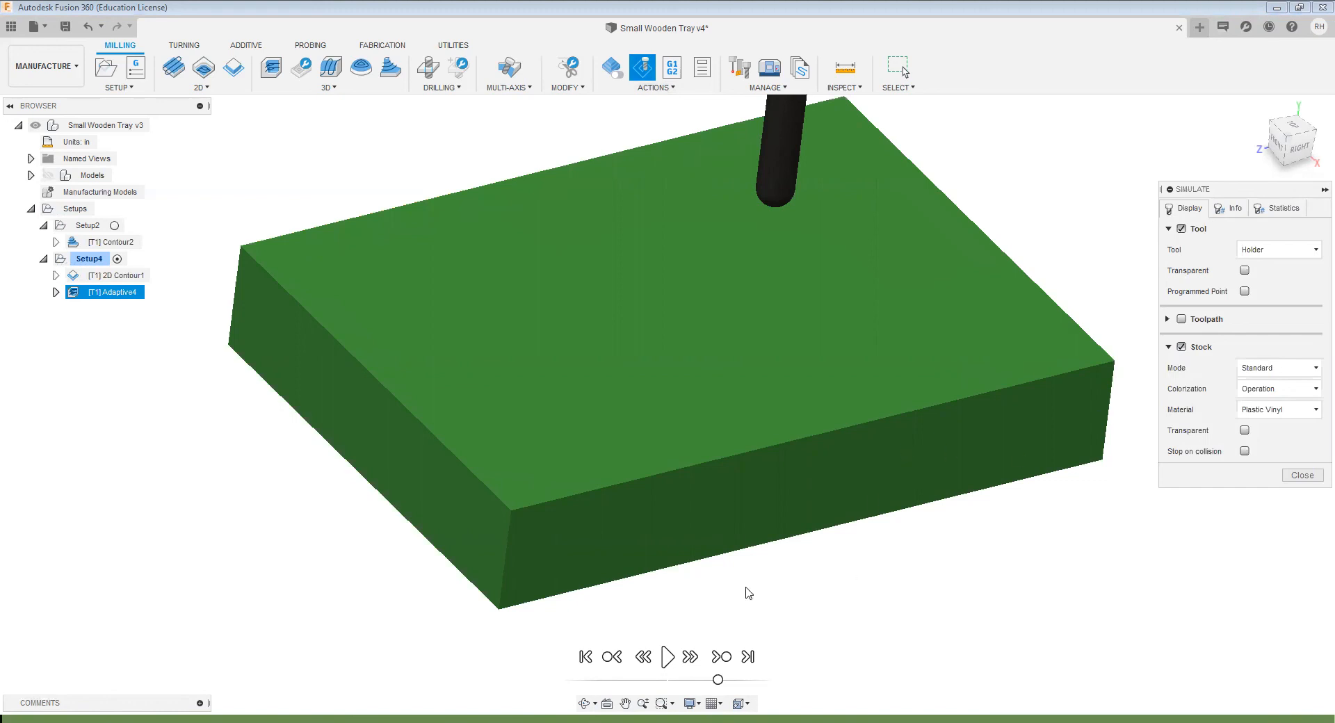
left_click(667, 656)
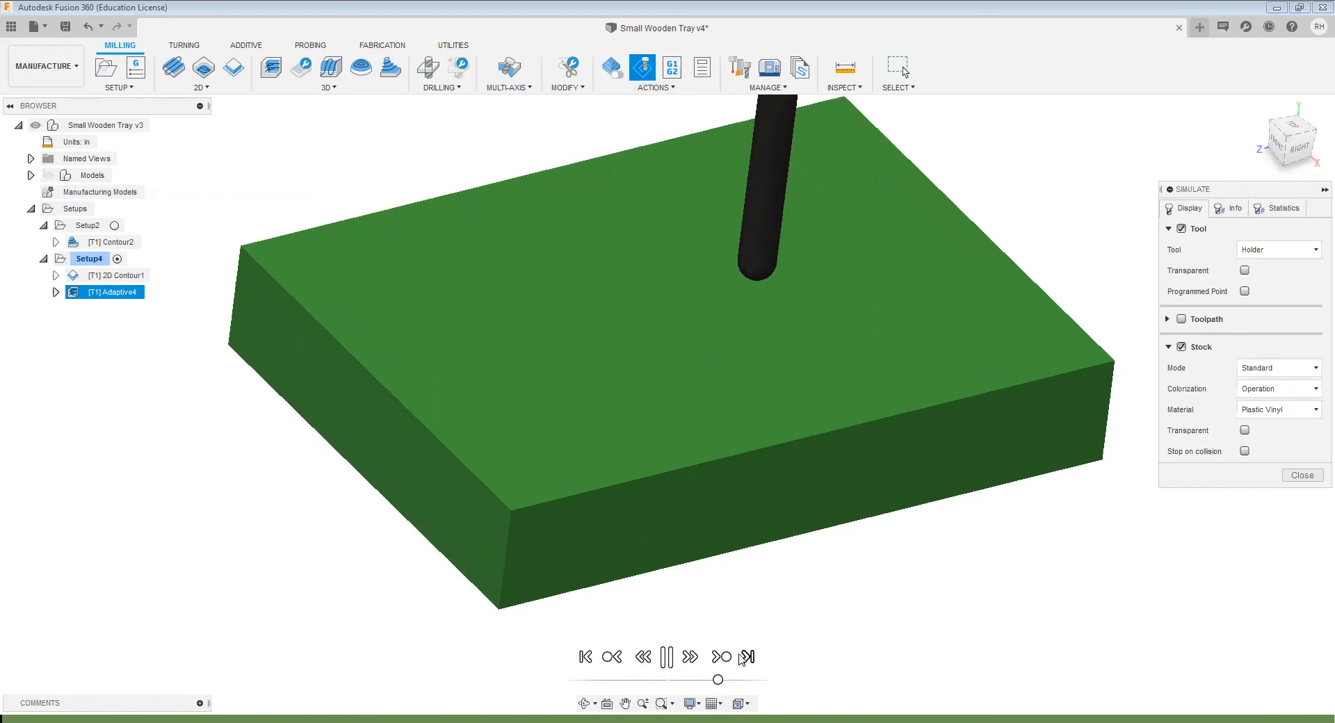
left_click_drag(717, 679, 767, 680)
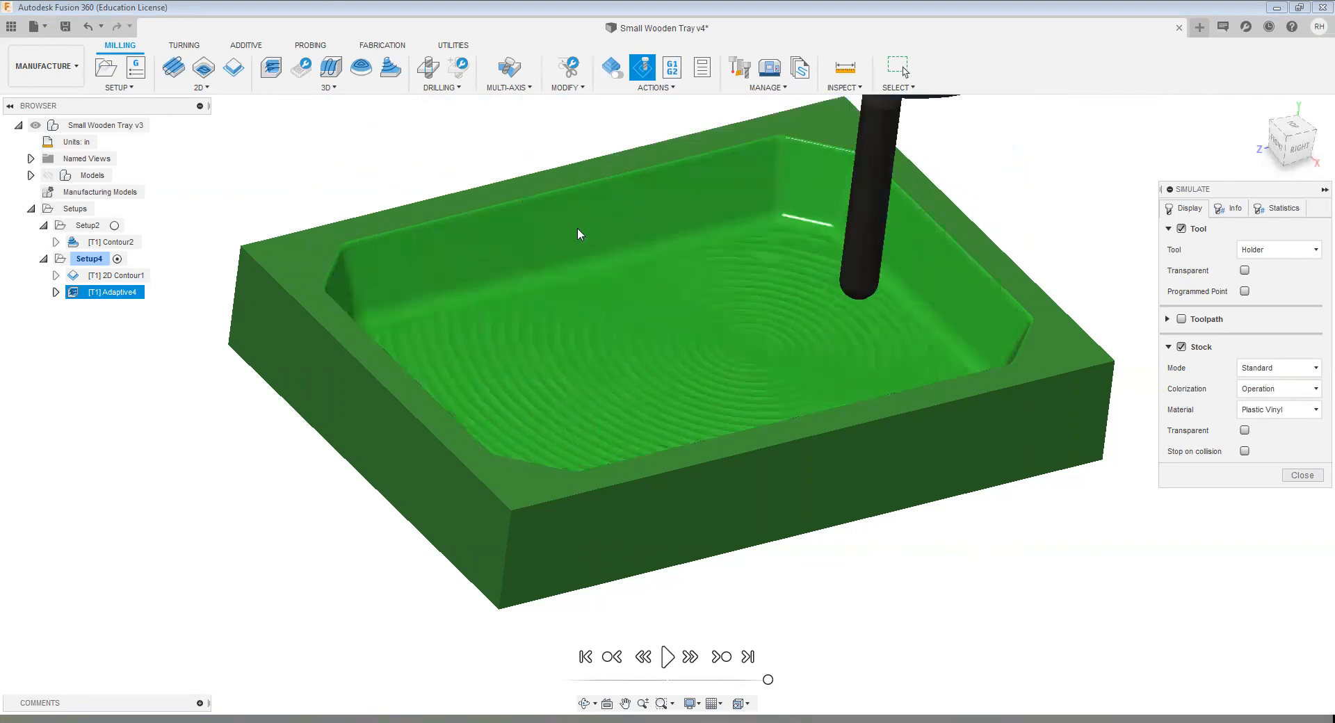
Step: Examine the simulated cavity's walls, corners and floor for the surface finish left by the adaptive clearing
scroll(577, 228, "up", 5)
middle_click_drag(641, 301, 536, 325, "shift")
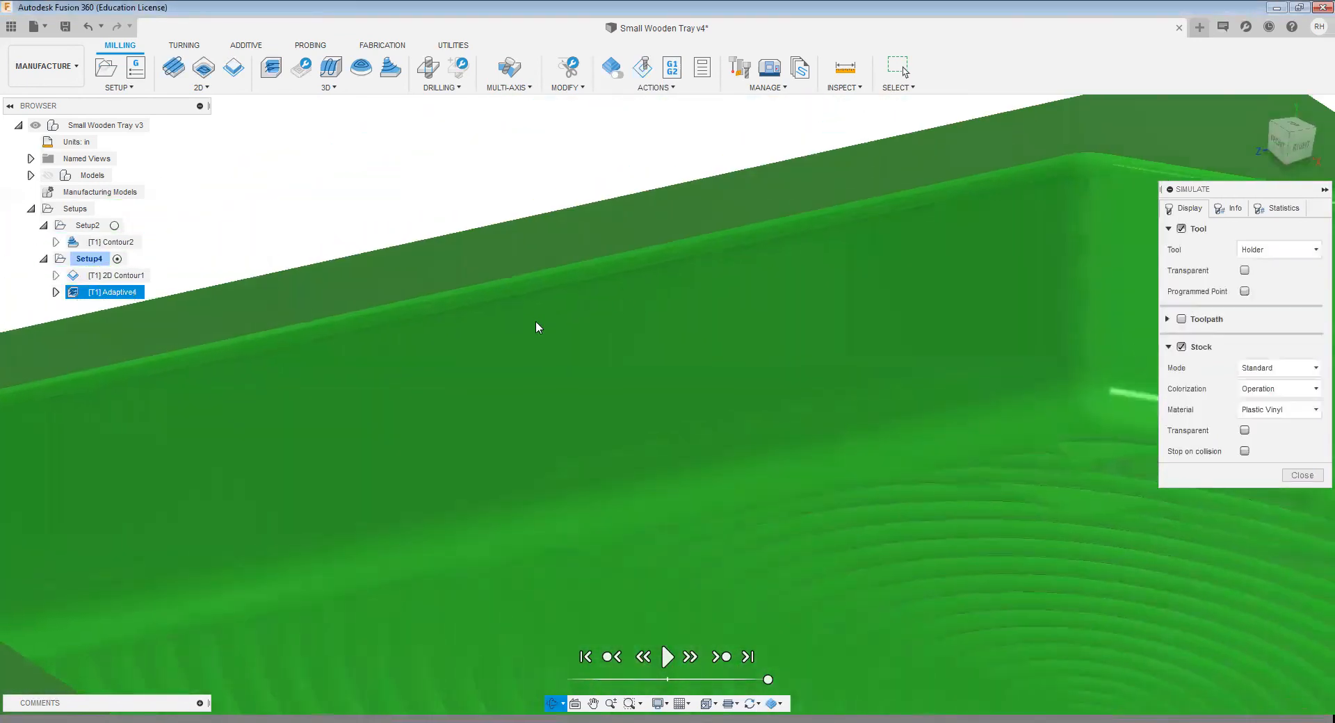
scroll(536, 323, "down", 3)
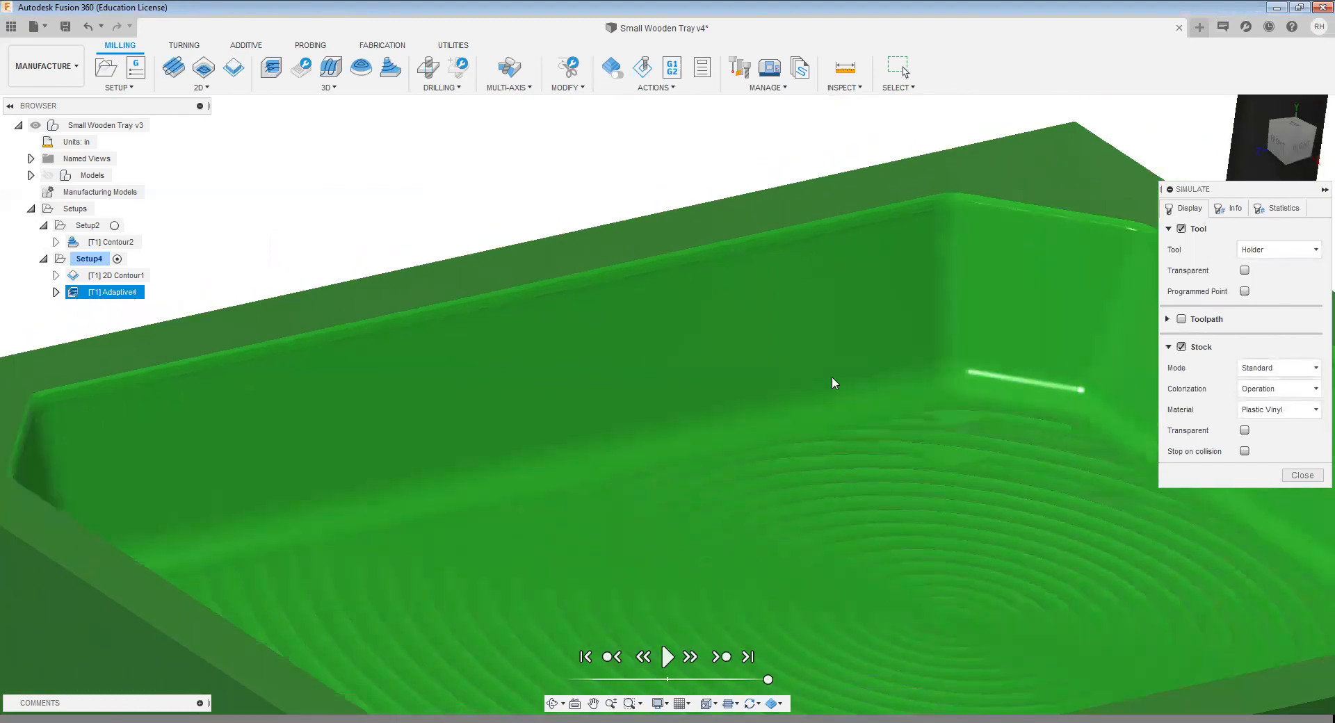
scroll(827, 373, "down", 3)
middle_click_drag(820, 369, 878, 470, "shift")
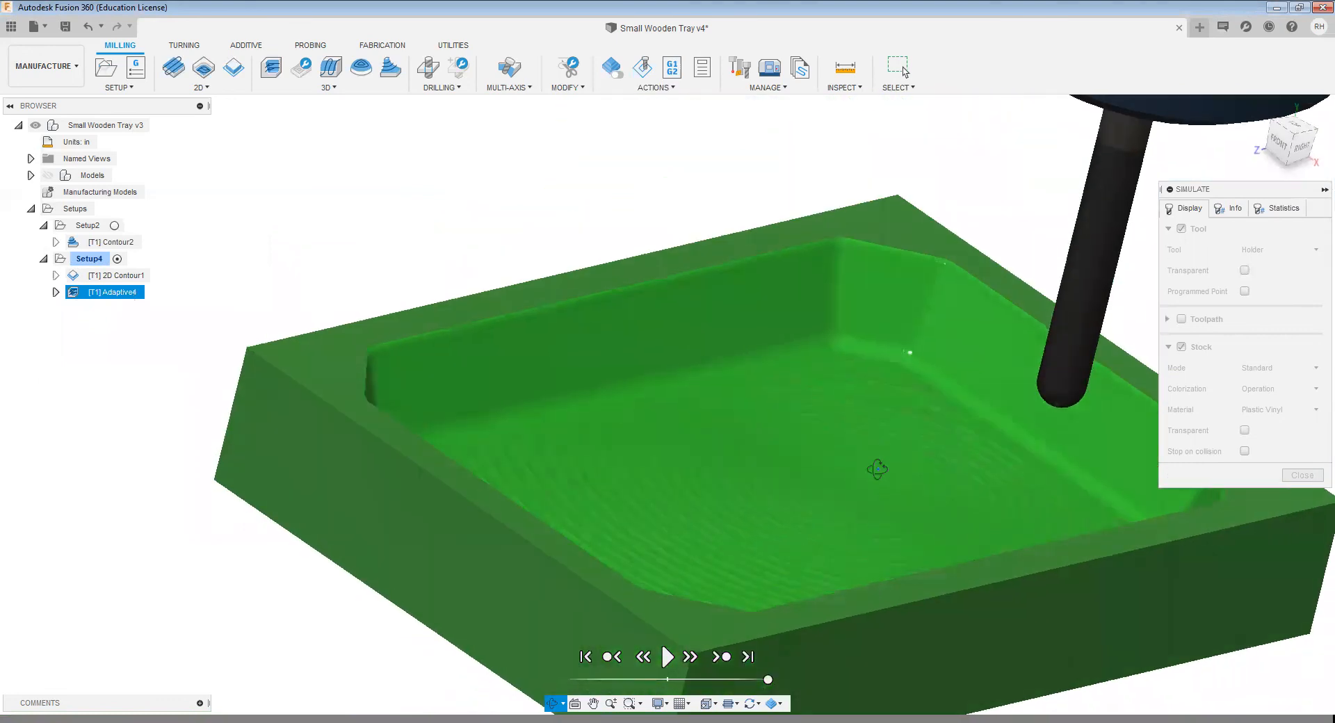
scroll(845, 327, "up", 4)
scroll(860, 317, "down", 3)
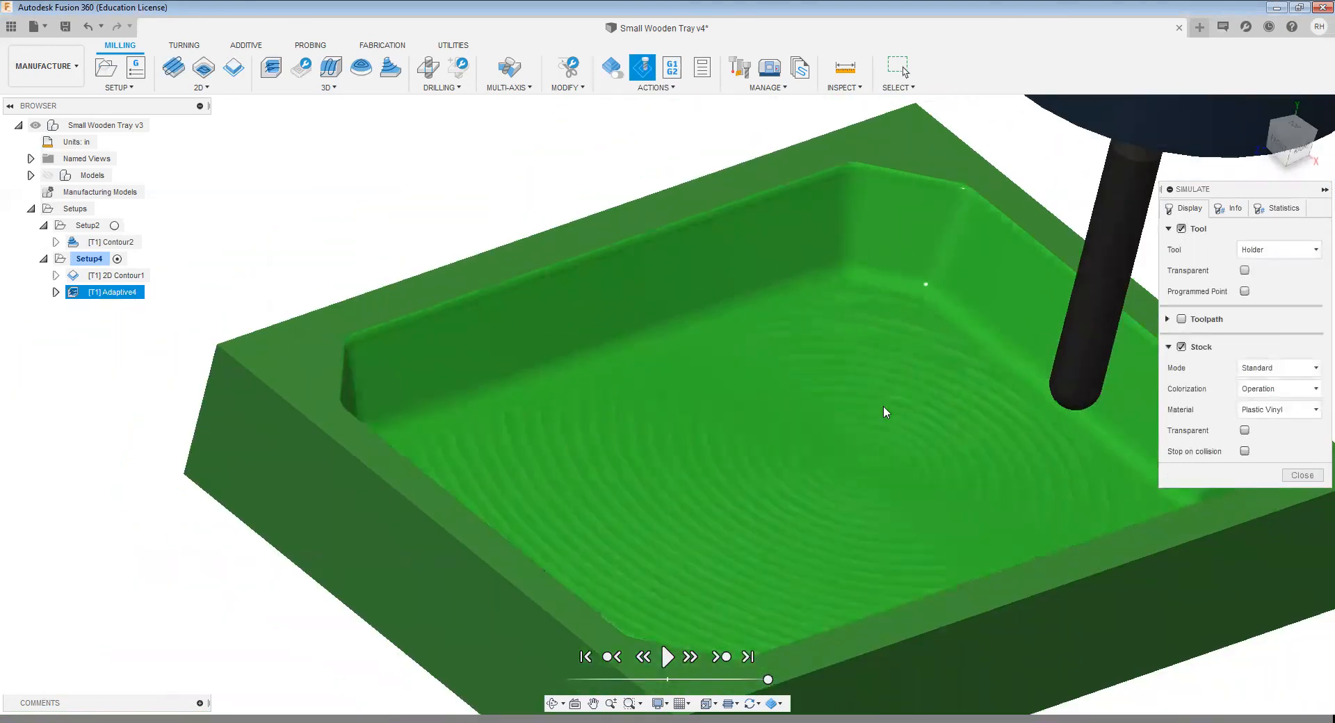
middle_click_drag(879, 441, 876, 444, "shift")
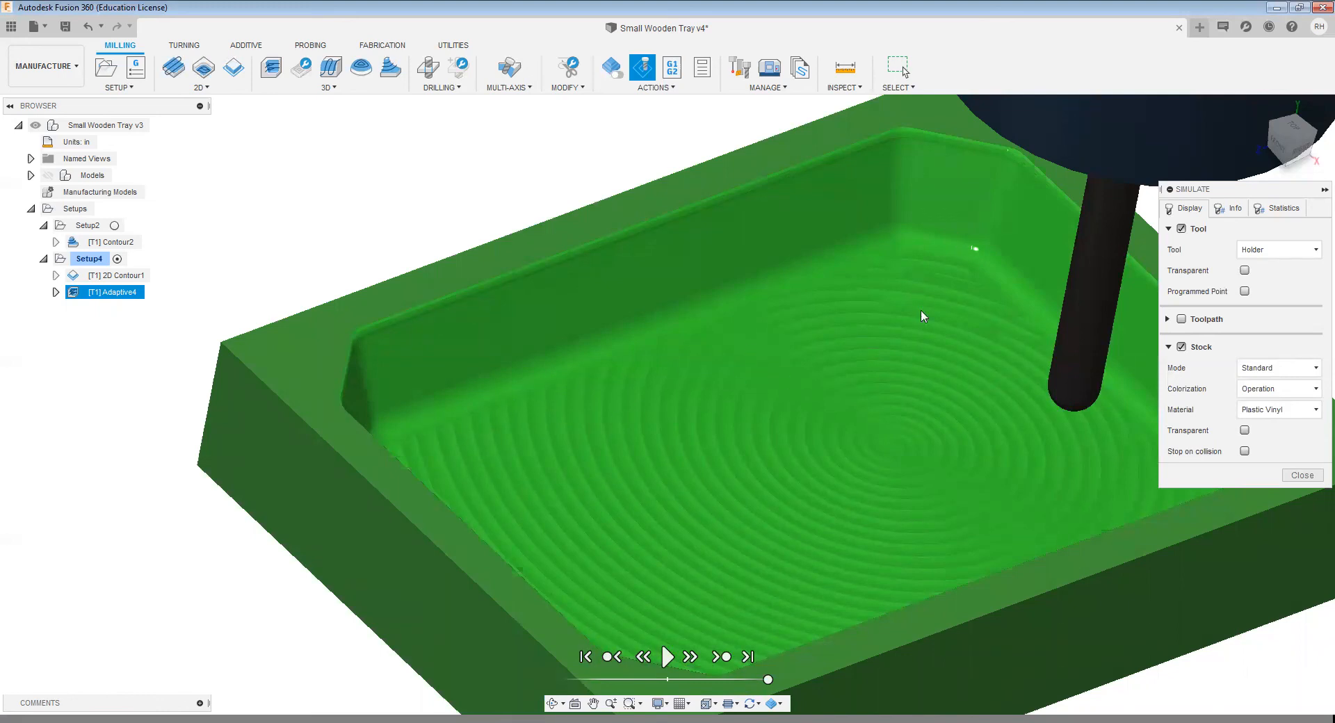
scroll(561, 339, "down", 3)
mouse_move(809, 458)
middle_mouse_down("shift")
mouse_move(826, 486)
mouse_move(813, 459)
middle_mouse_up("shift")
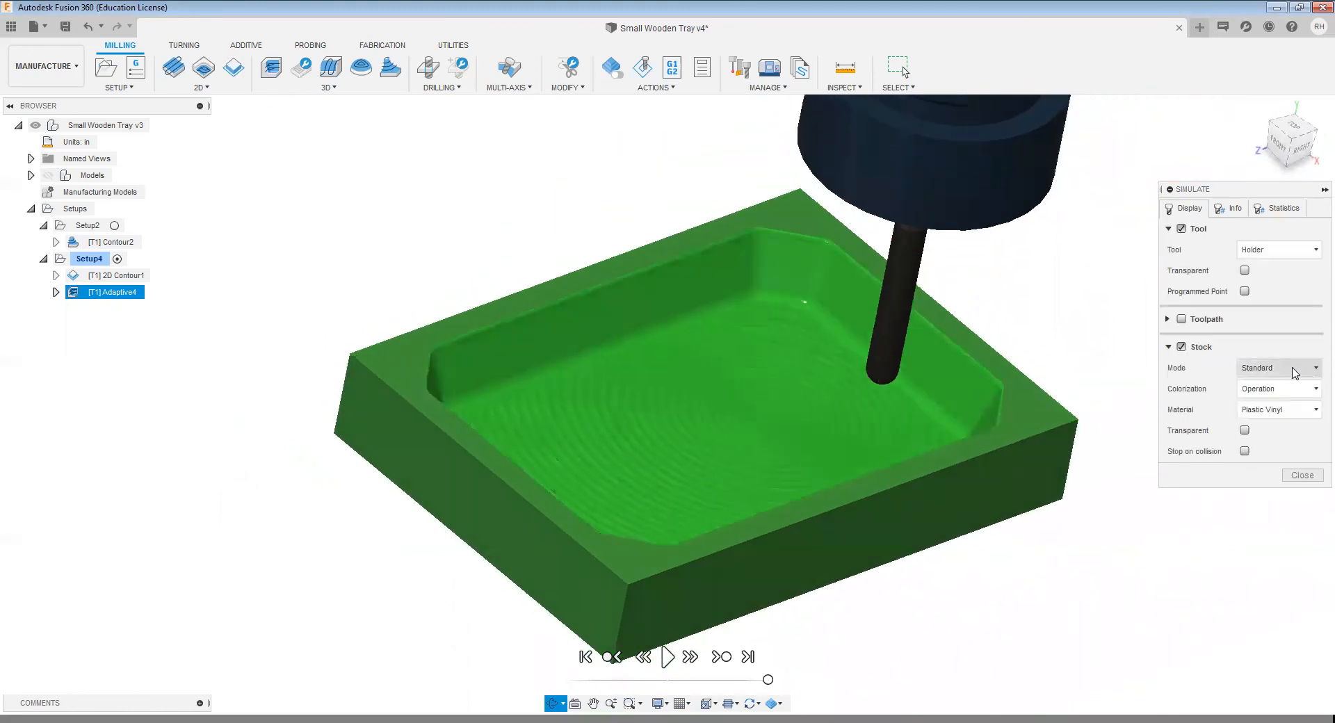
Step: Close the simulation and save the tray document as a new version
left_click(1302, 476)
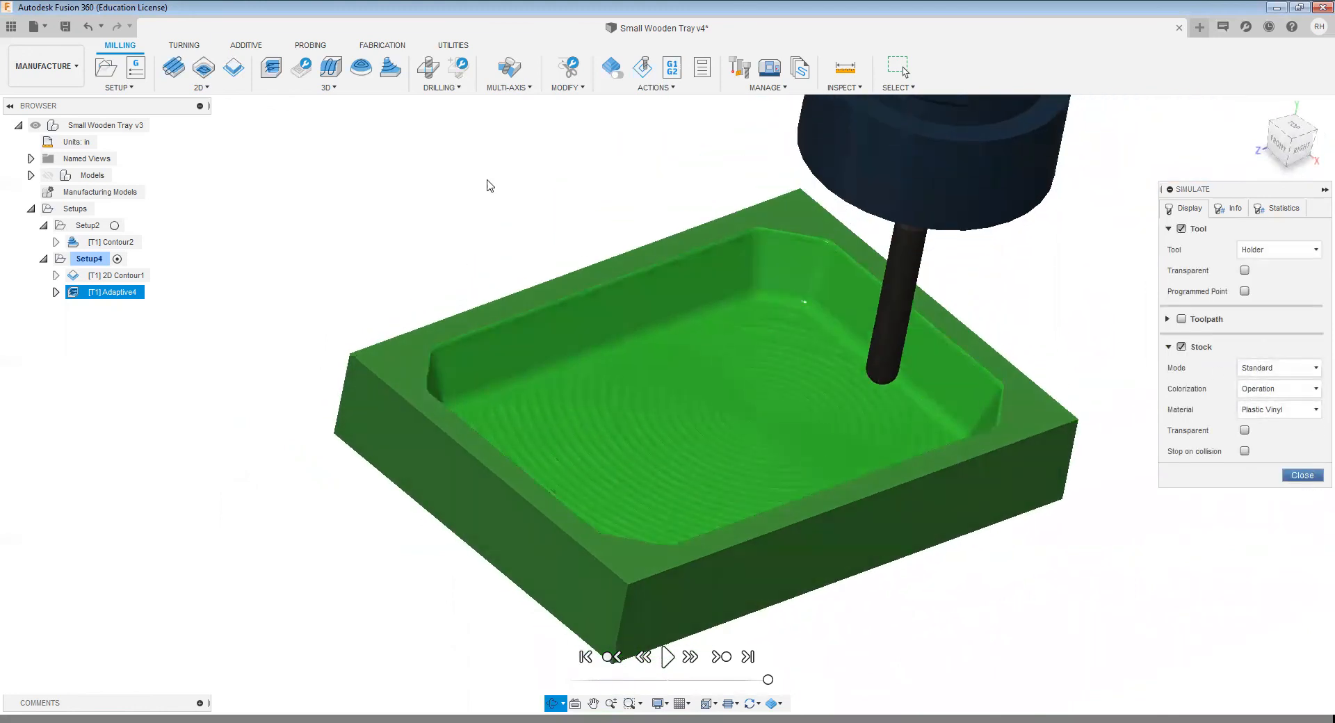
left_click(66, 27)
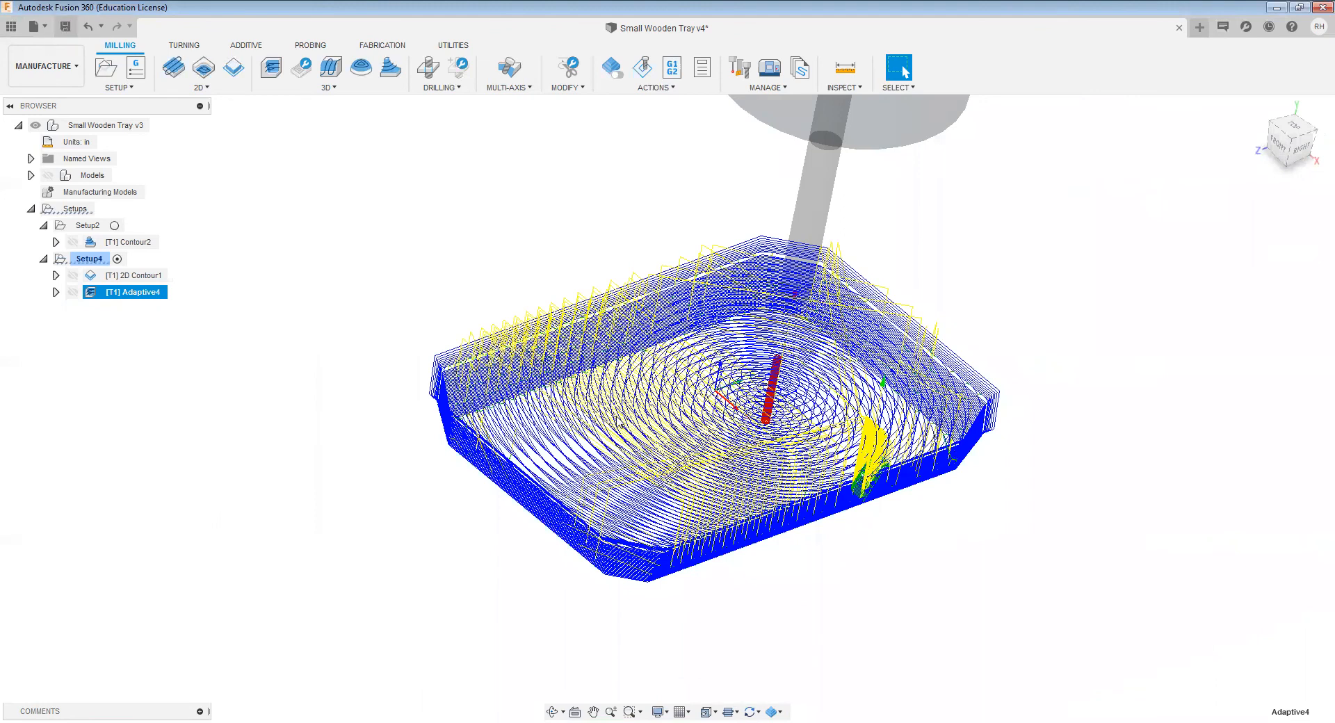
left_click(675, 393)
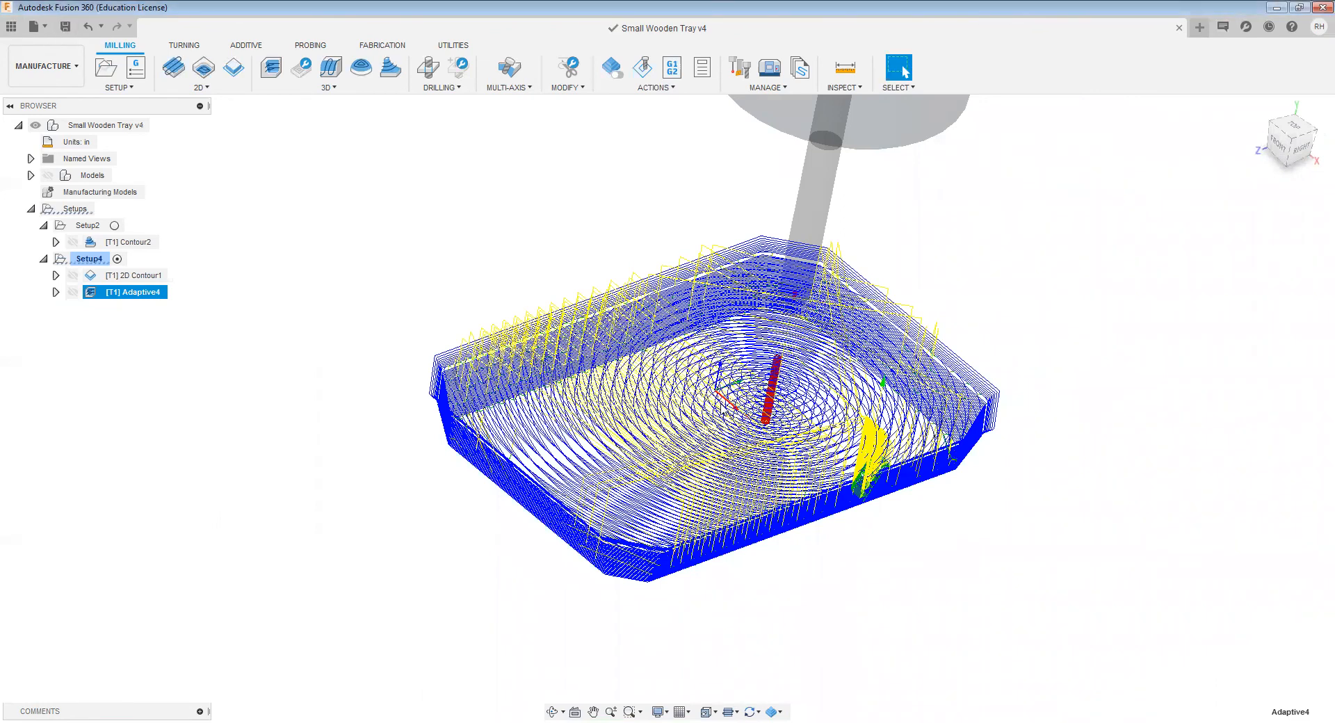
Step: Activate Setup2 and rename it Bottom plate setup
left_click(82, 230)
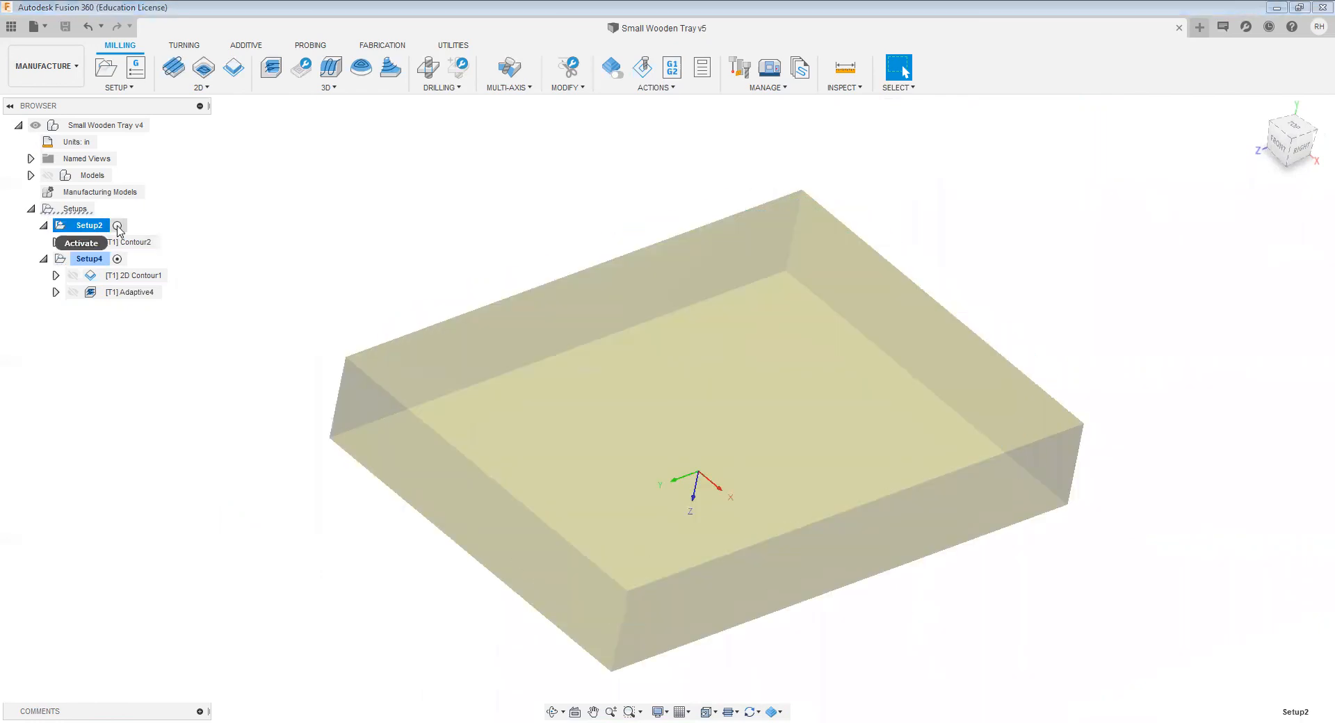
left_click(118, 226)
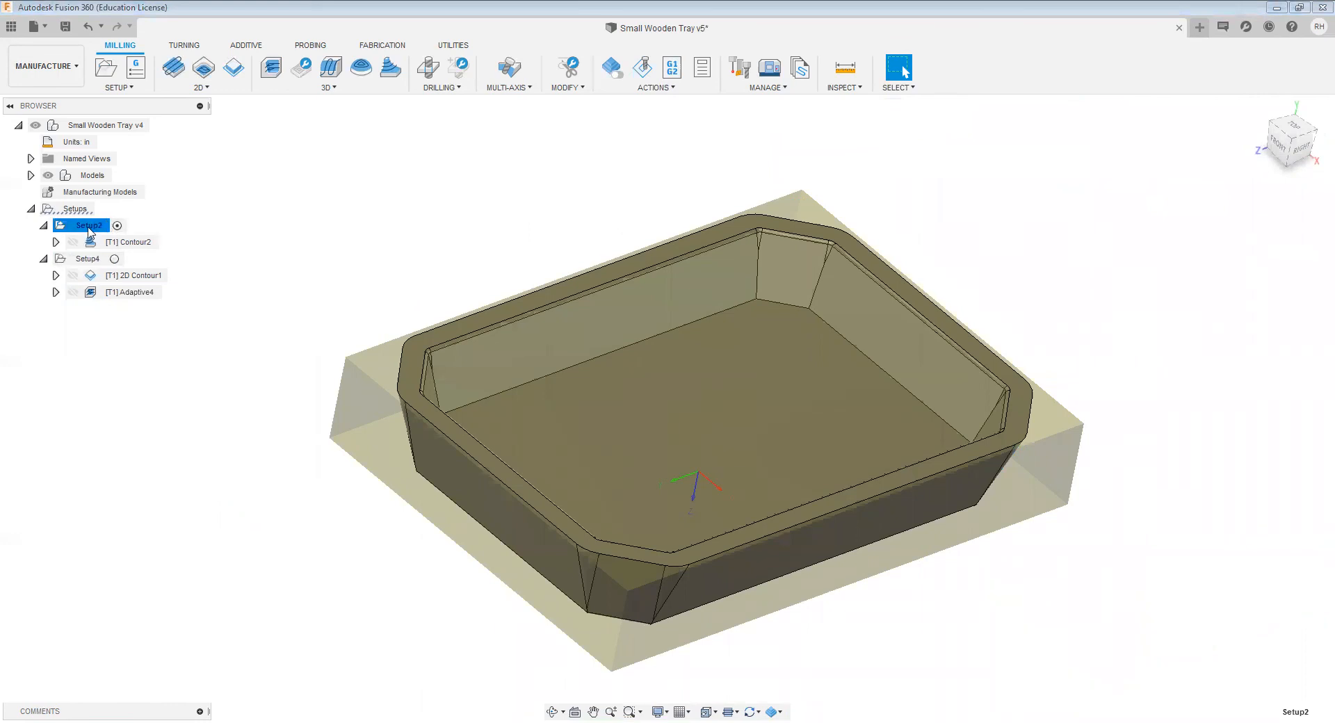
left_click(94, 227)
type("Bottom plate setup")
key("Return")
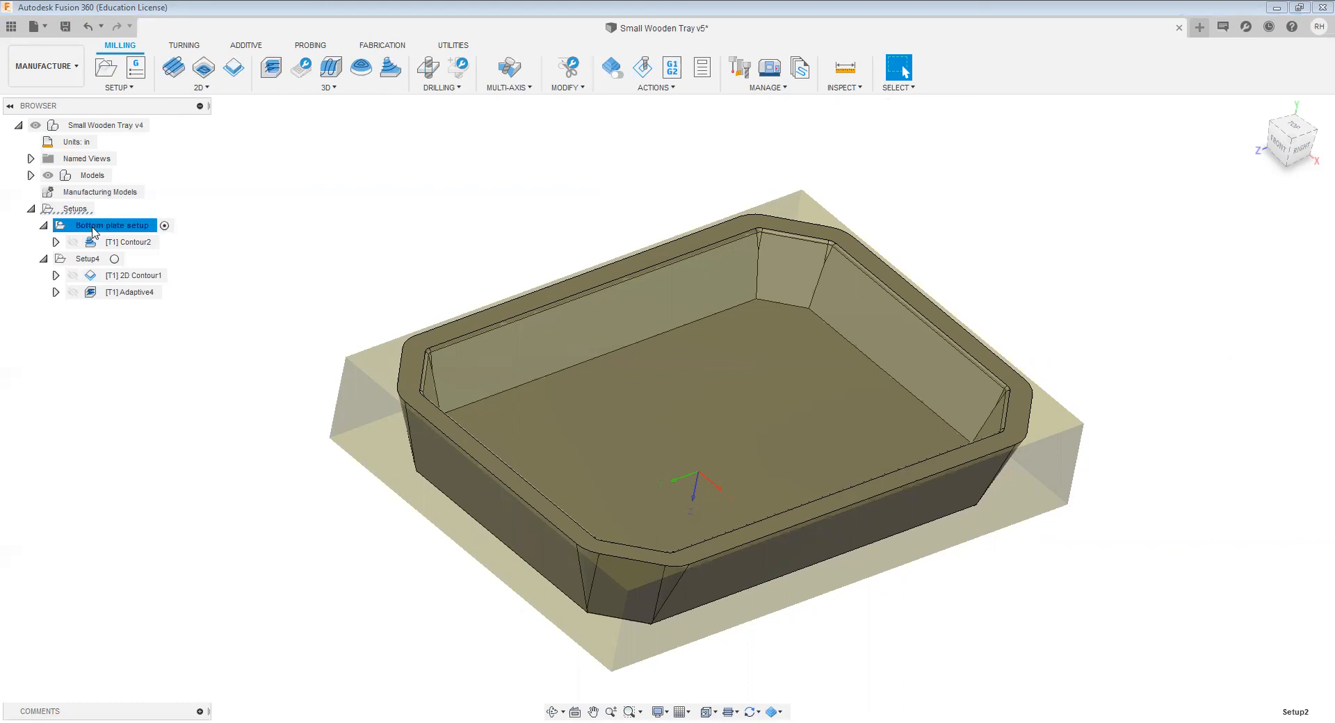
Step: Rename Setup4 as Top Plate Setup
left_click(82, 260)
left_click(82, 262)
type("Top Plate")
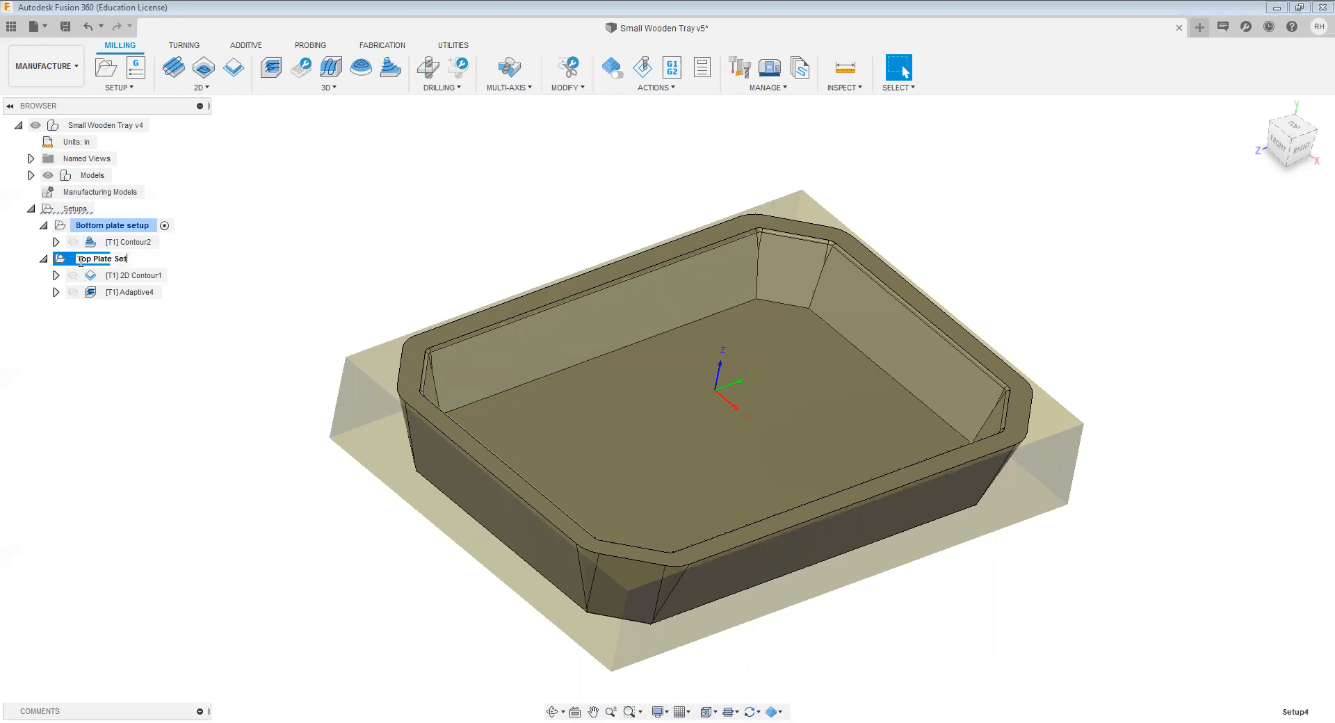
type(" Setup")
key("Return")
Step: Rename the 2D Contour1 operation in the top plate setup as Fence cut
left_click(133, 280)
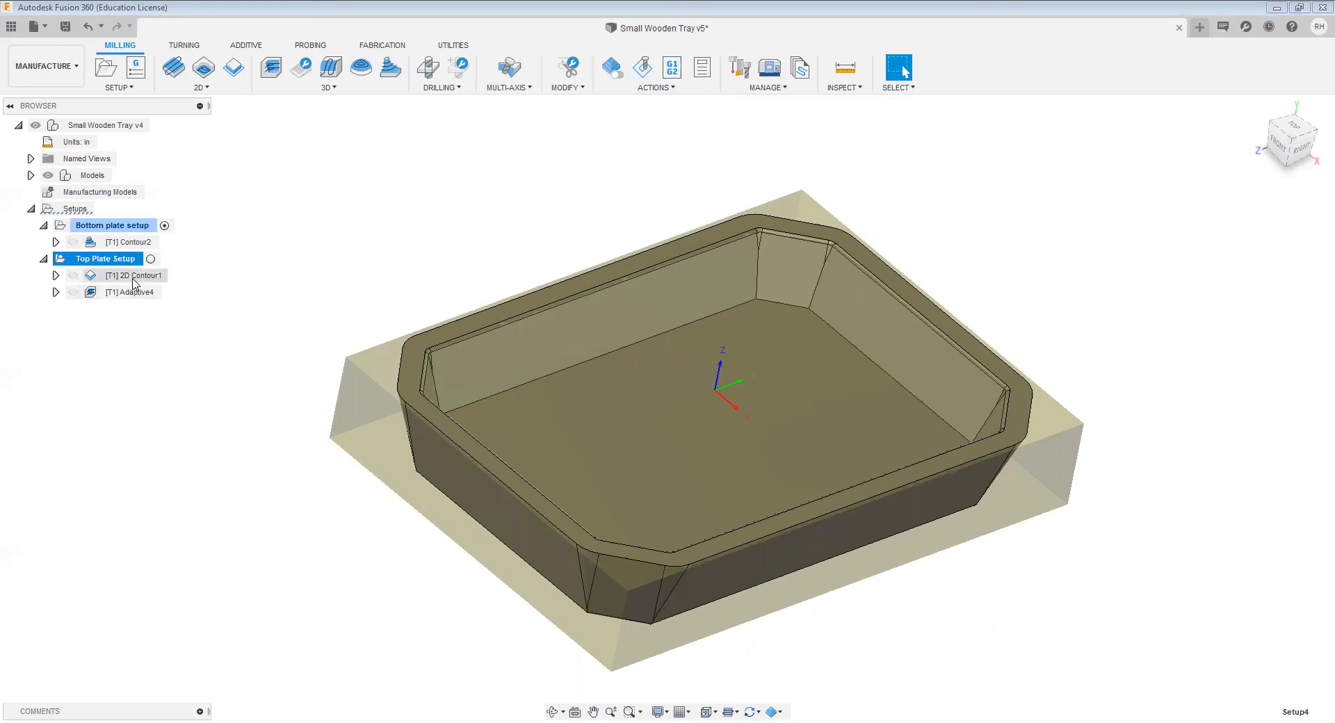
right_click(134, 284)
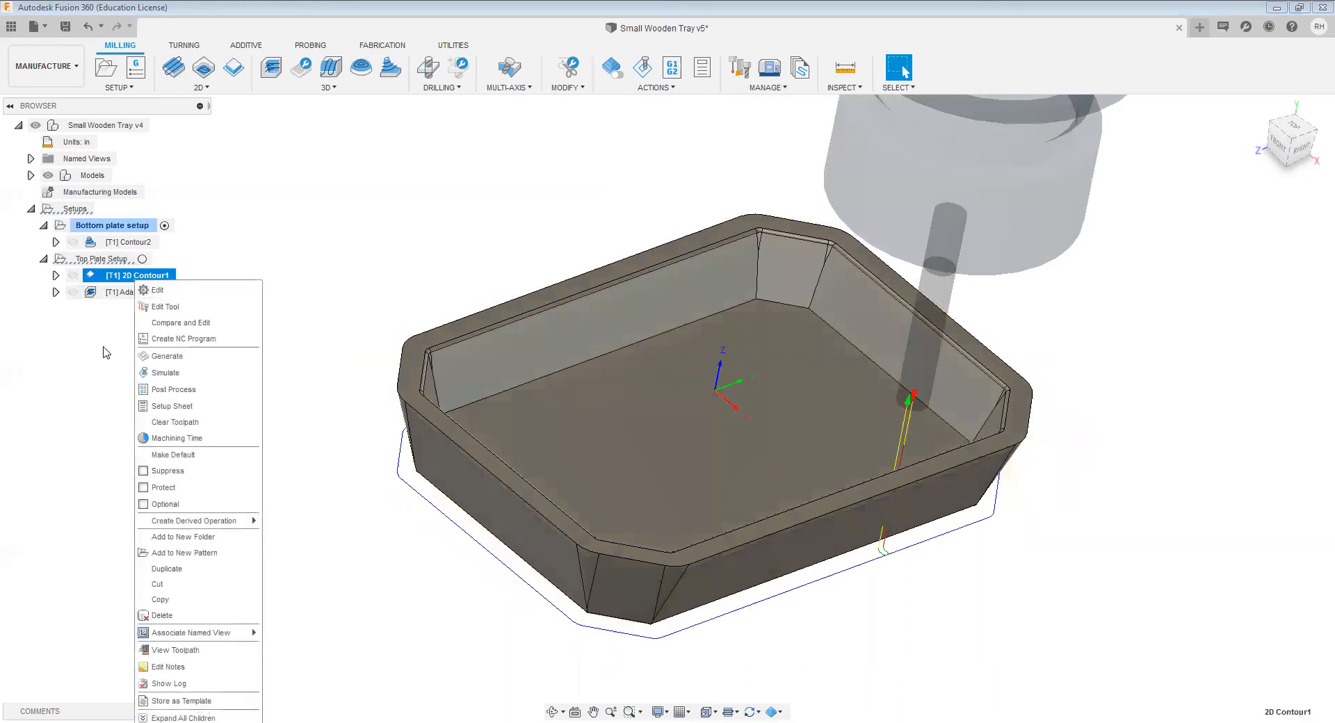
double_click(140, 278)
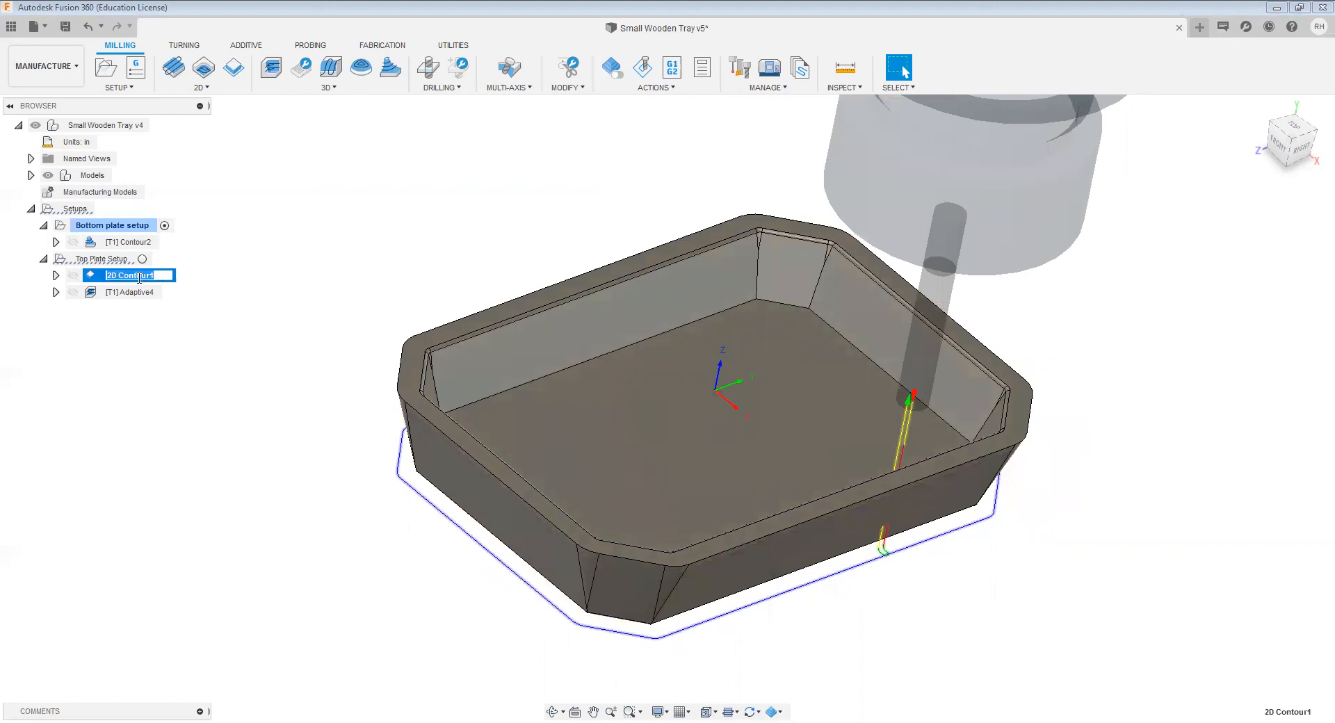
type("Fence cut")
key("Return")
Step: Rename the Adaptive4 operation in the top plate setup as Bowl cut
left_click(129, 294)
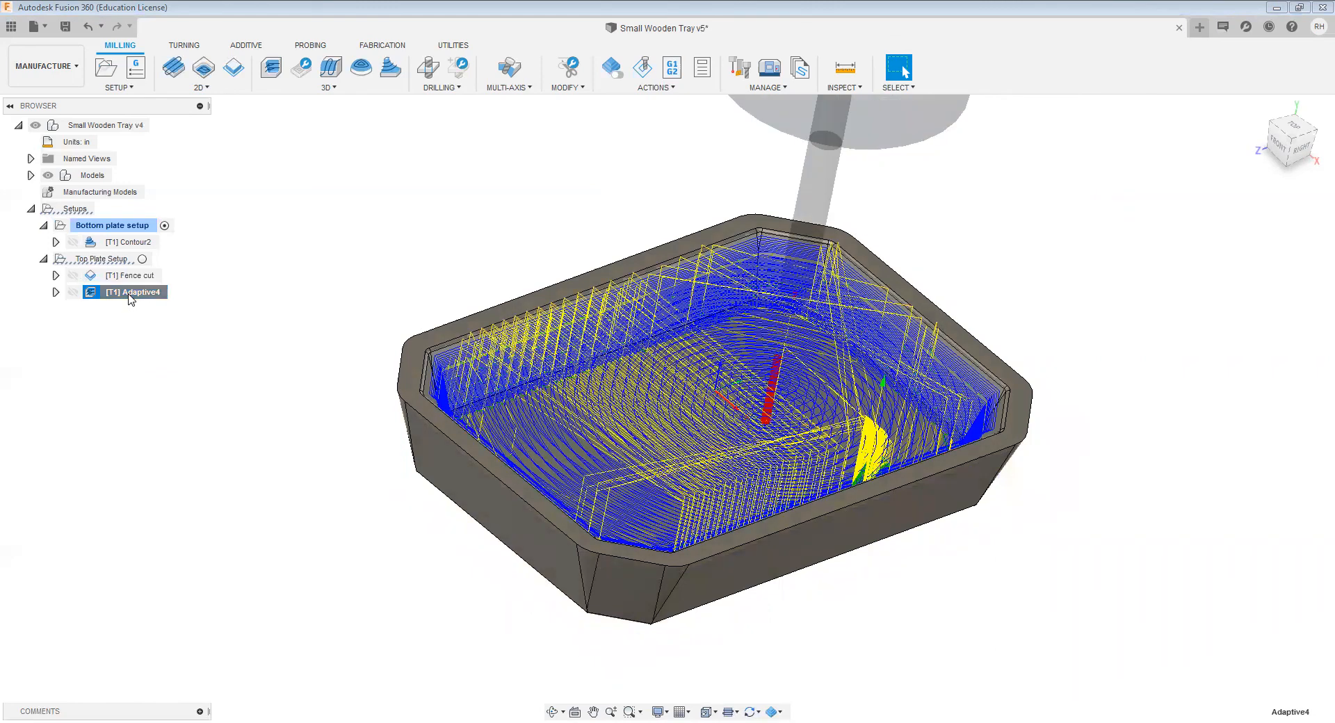
left_click(128, 294)
type("Bowl cut")
key("Return")
left_click(146, 397)
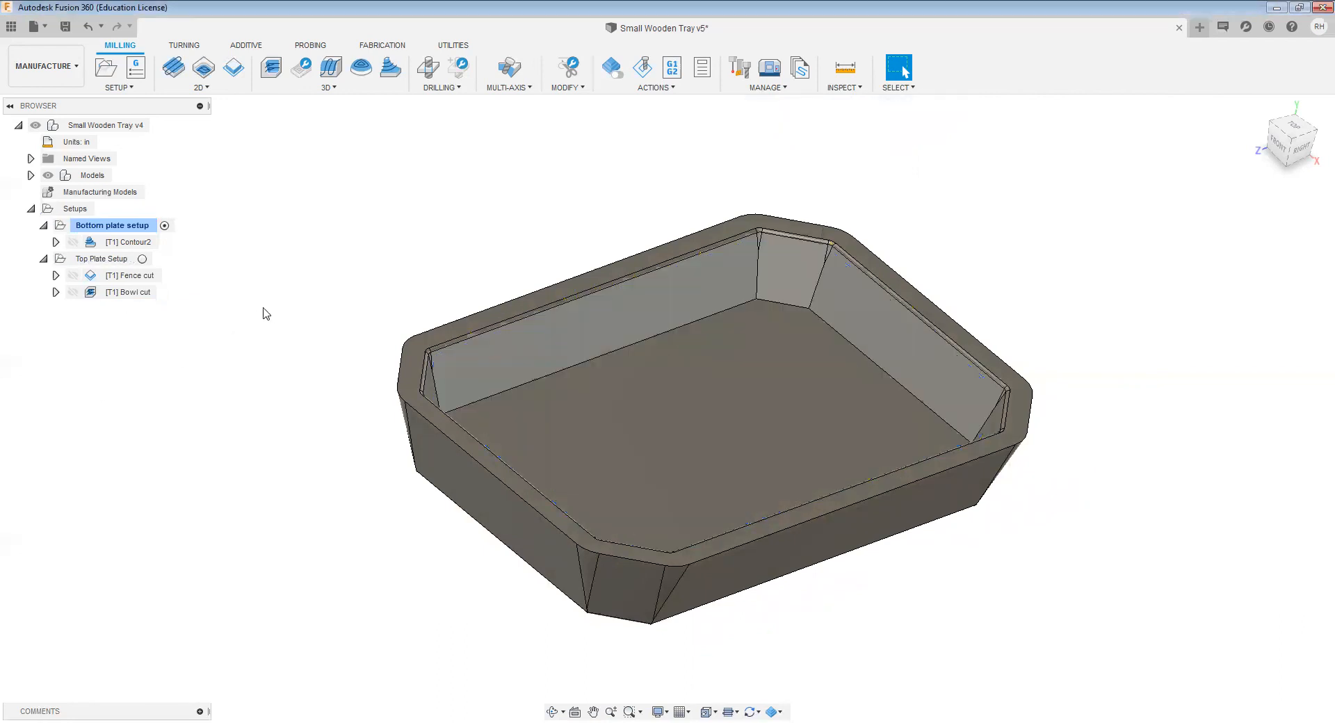
Step: Start post-processing the bottom plate setup's Contour2 operation with the ShopBot OpenSBP / shopbot post configuration
scroll(355, 335, "down", 1)
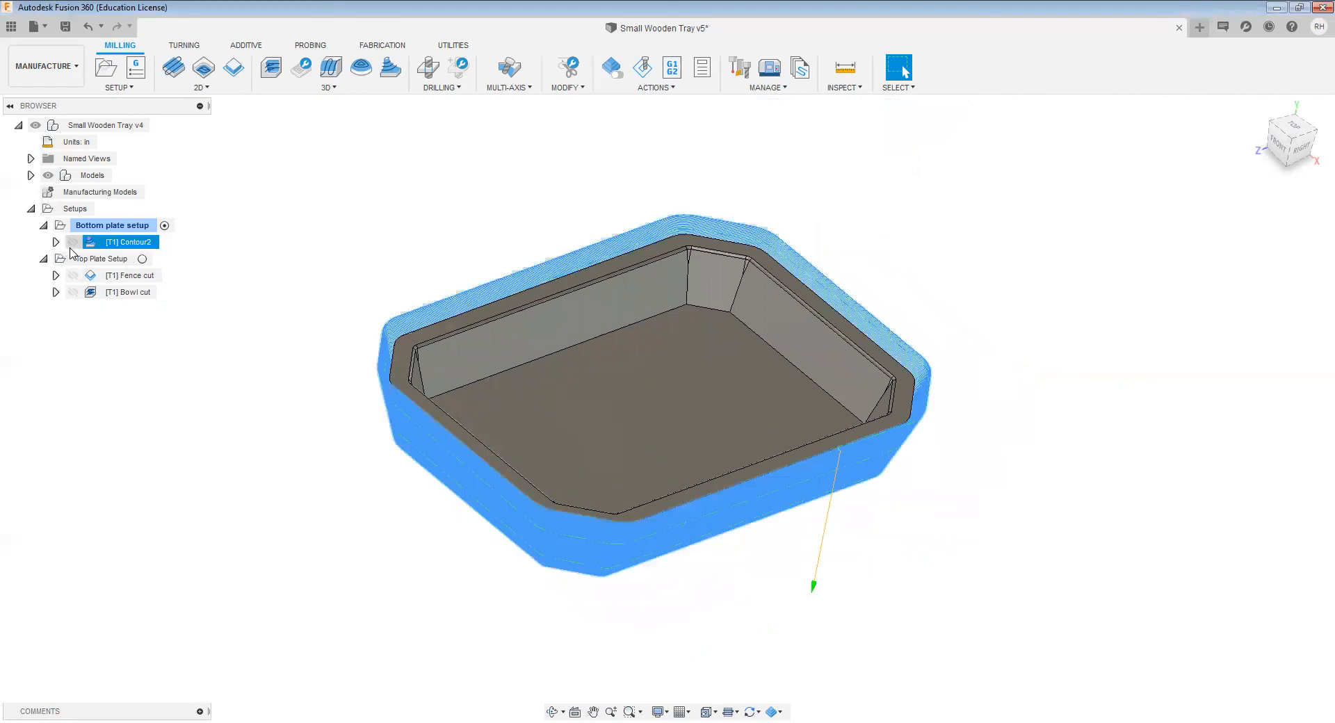
left_click(130, 243)
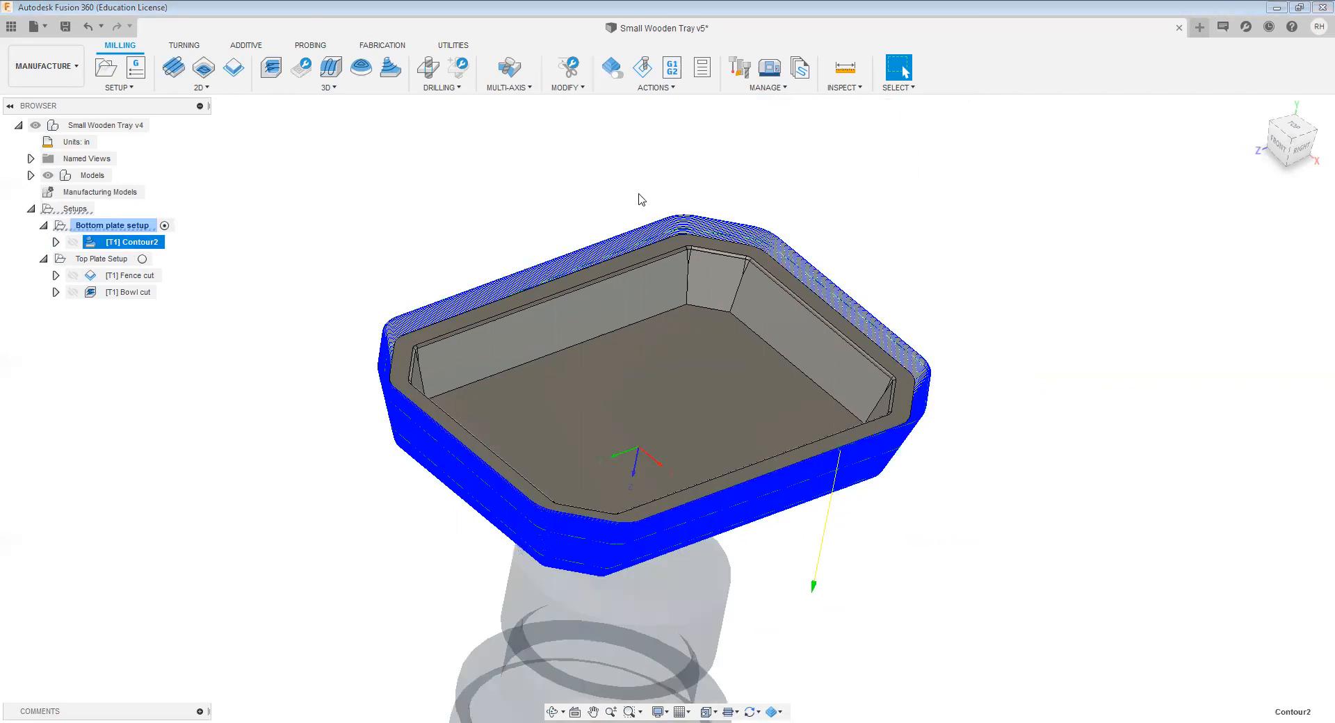
left_click(673, 69)
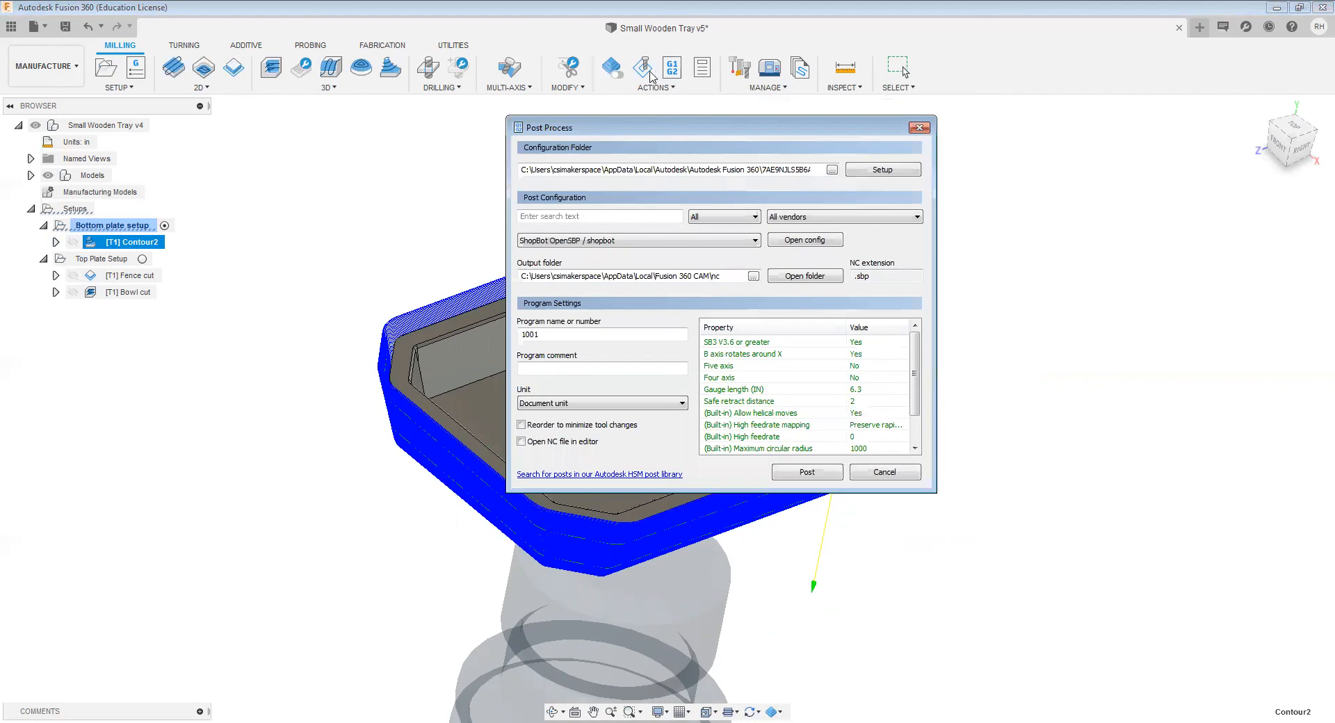
left_click(729, 245)
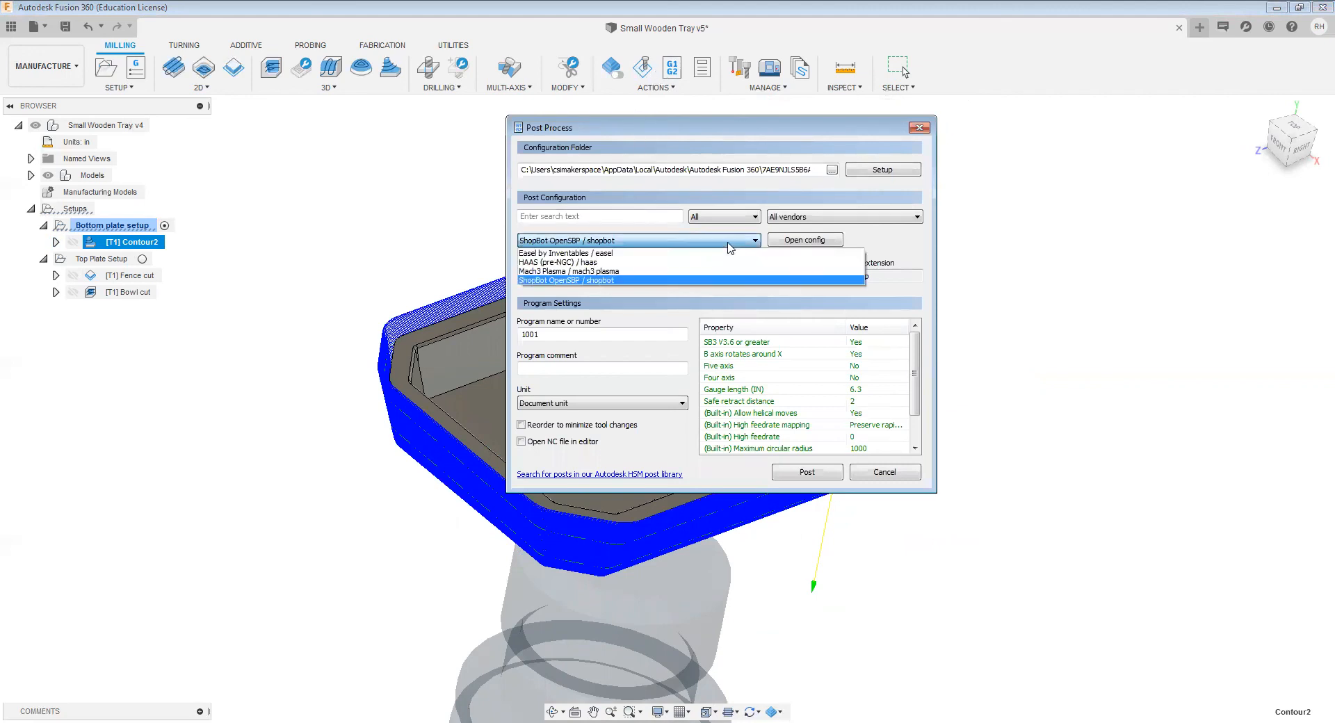
left_click(603, 280)
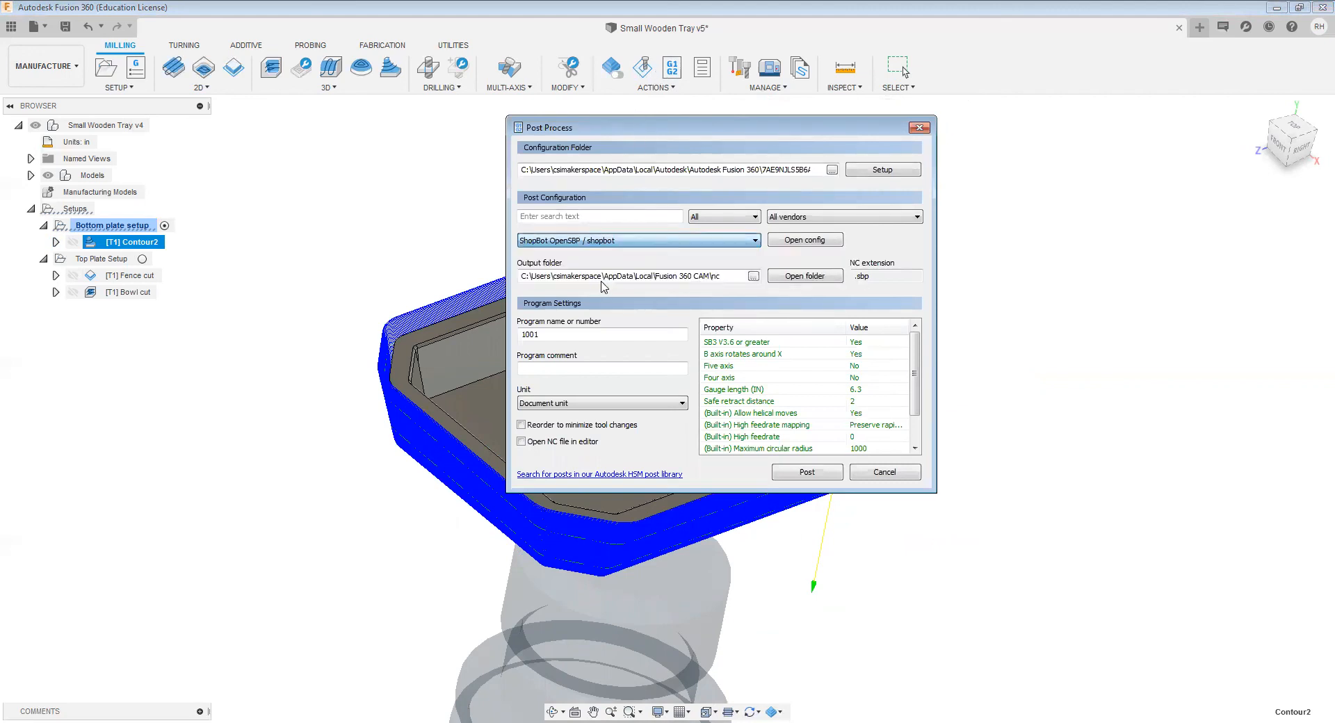
Step: Set the post-processing output folder to the ShopBot Post folder on the desktop
left_click(754, 277)
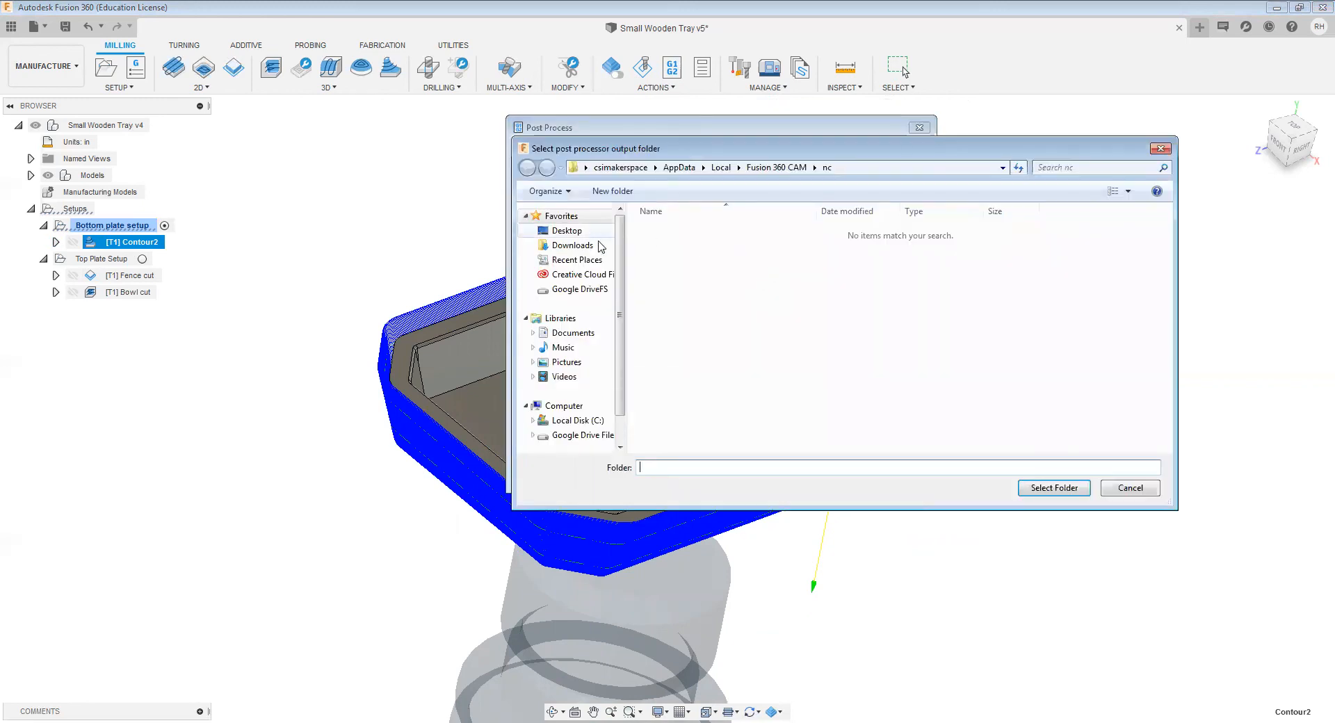
left_click(571, 231)
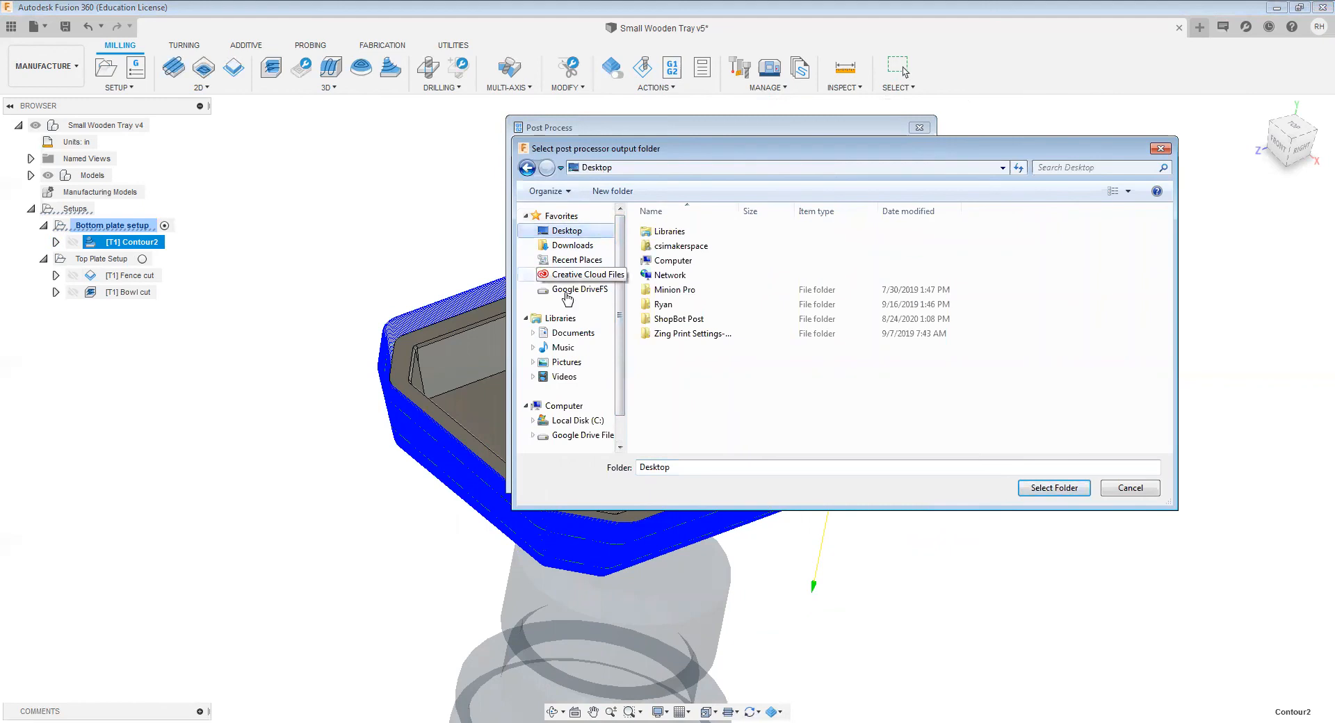
double_click(671, 319)
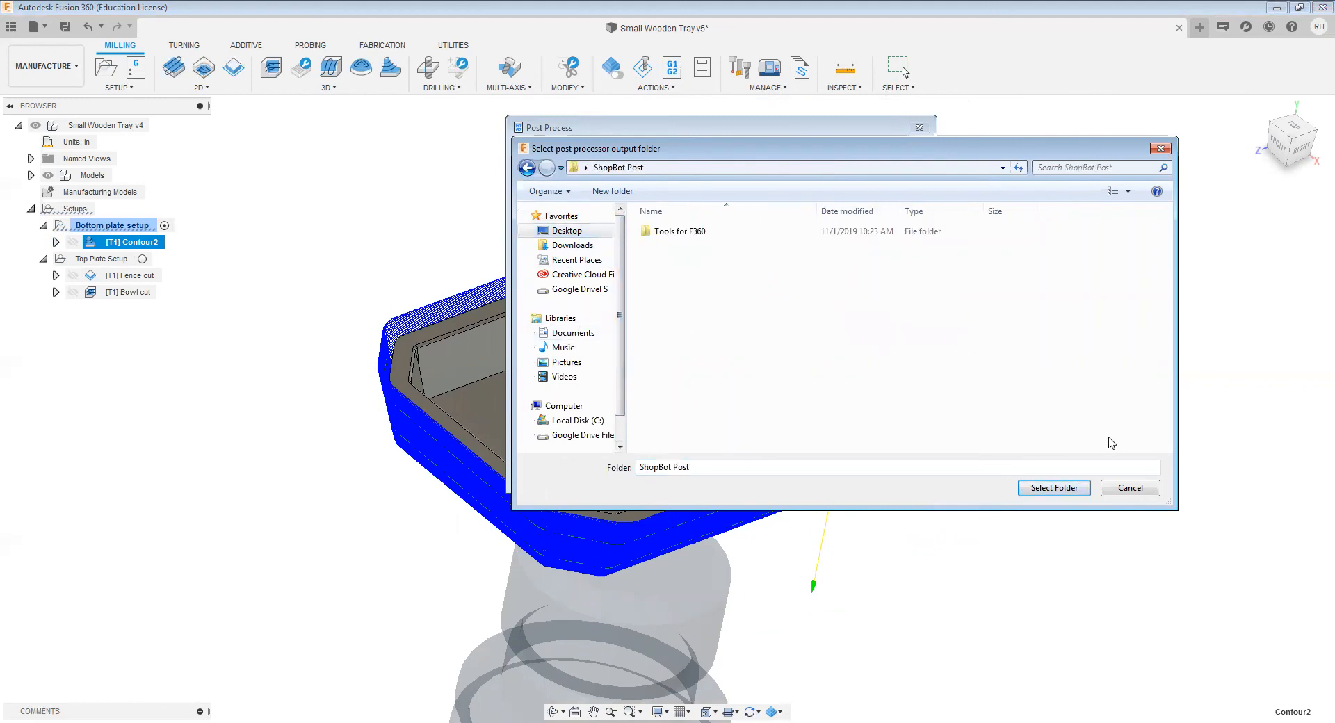
left_click(1054, 487)
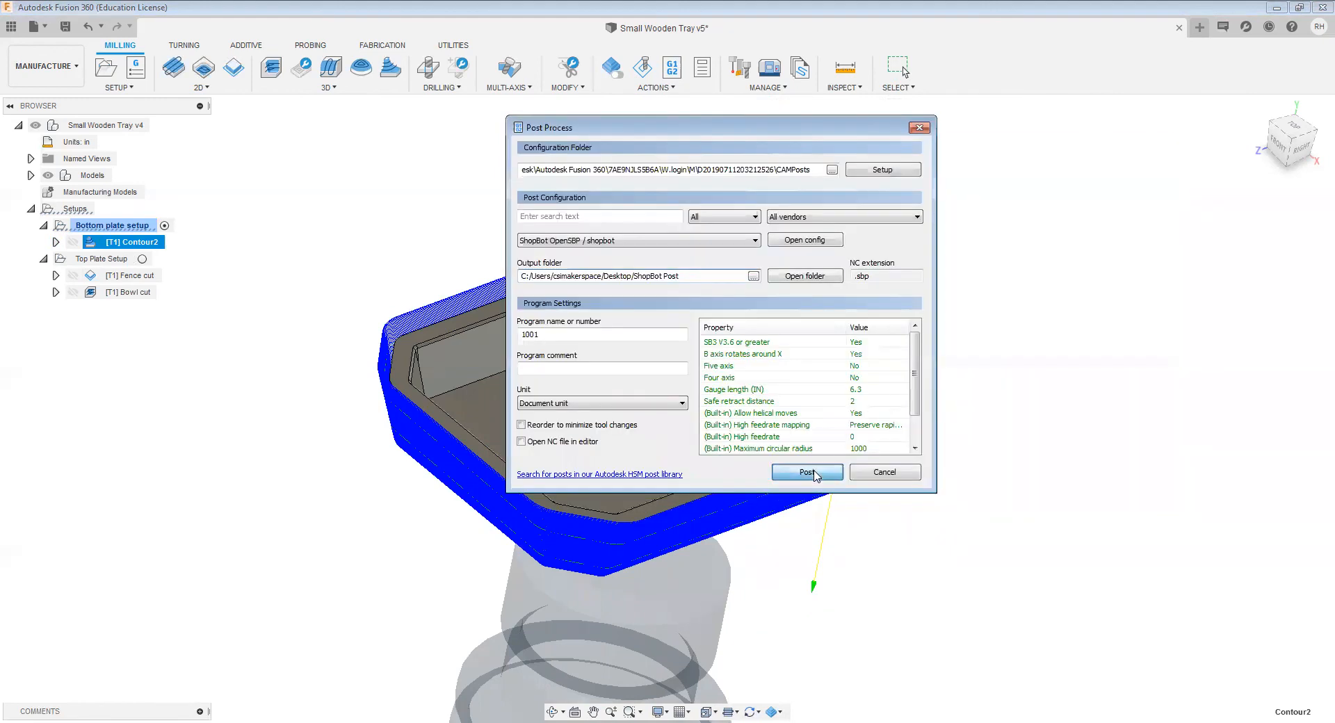
Step: Post the Contour2 toolpath, naming the output file Bottom plate
left_click(815, 474)
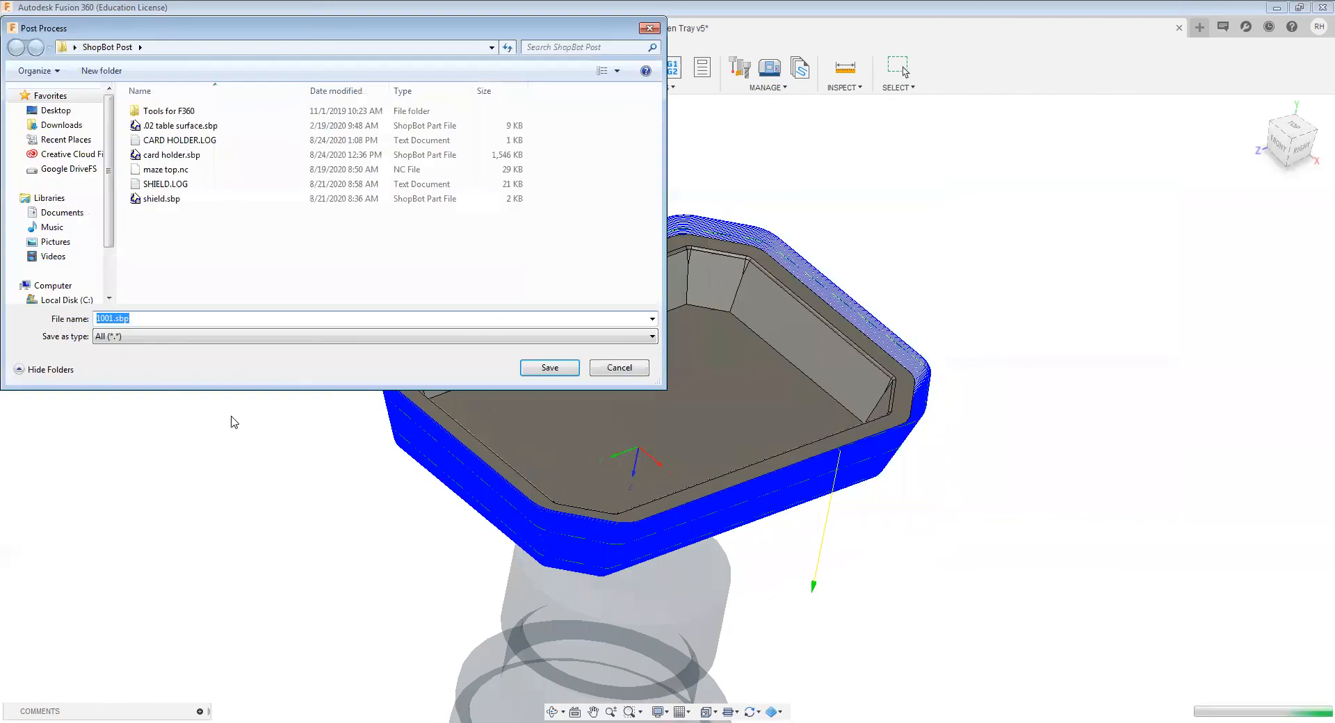
type("Bottpm")
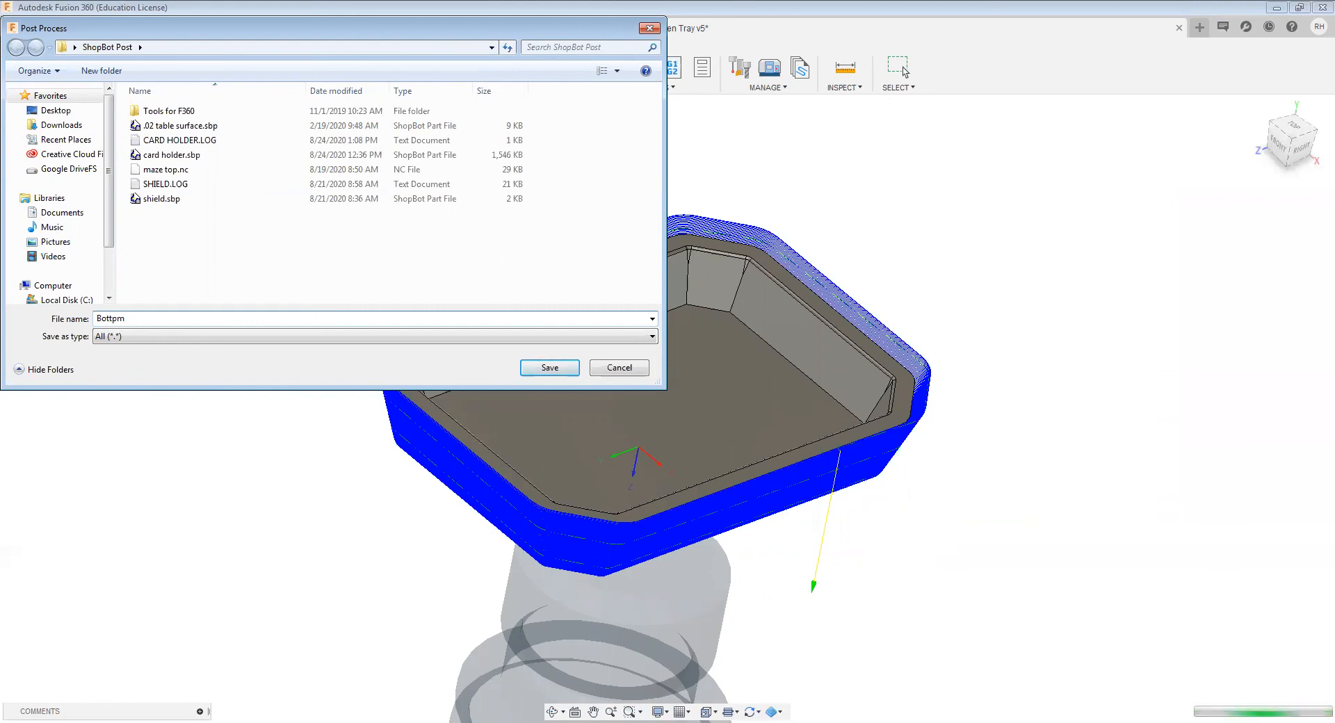
type(" pla")
key("BackSpace")
key("BackSpace")
key("BackSpace")
key("BackSpace")
key("BackSpace")
key("BackSpace")
key("BackSpace")
key("BackSpace")
type("om plate")
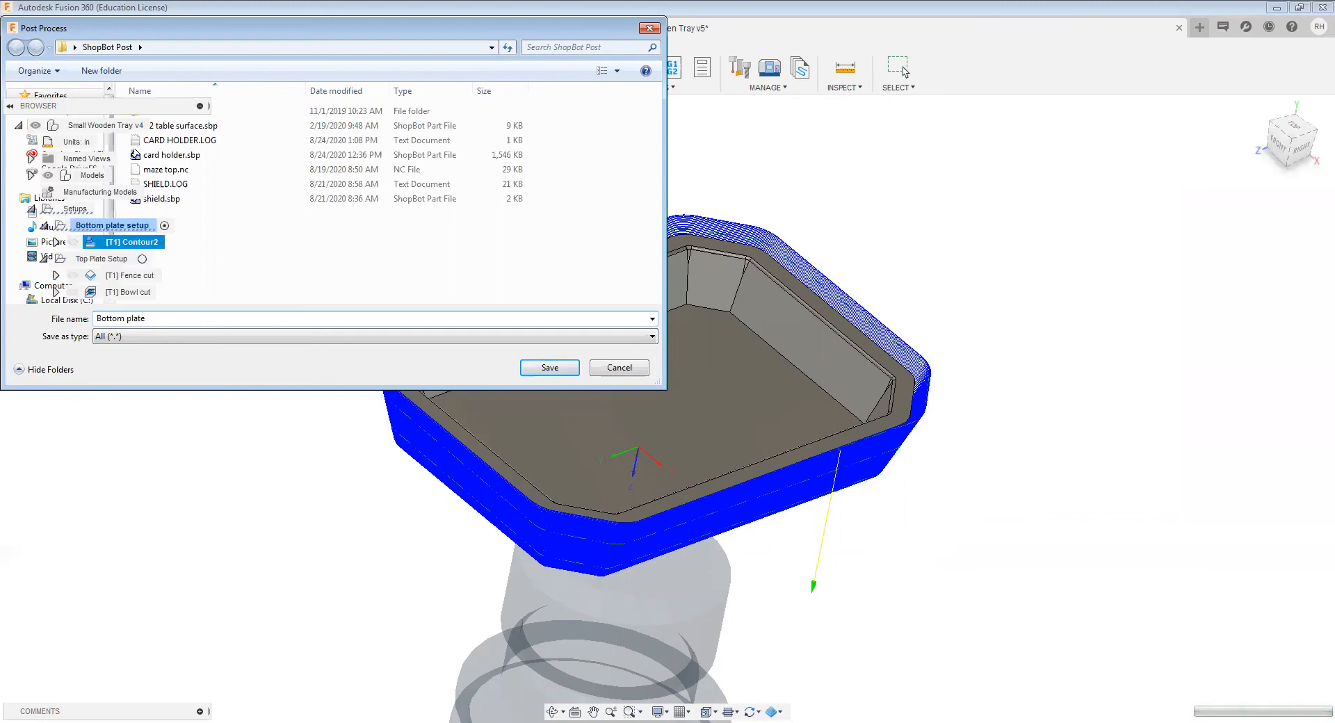
Step: Save the Bottom plate toolpath file in the ShopBot Post folder and clear the Contour2 selection
key("Return")
left_click(201, 342)
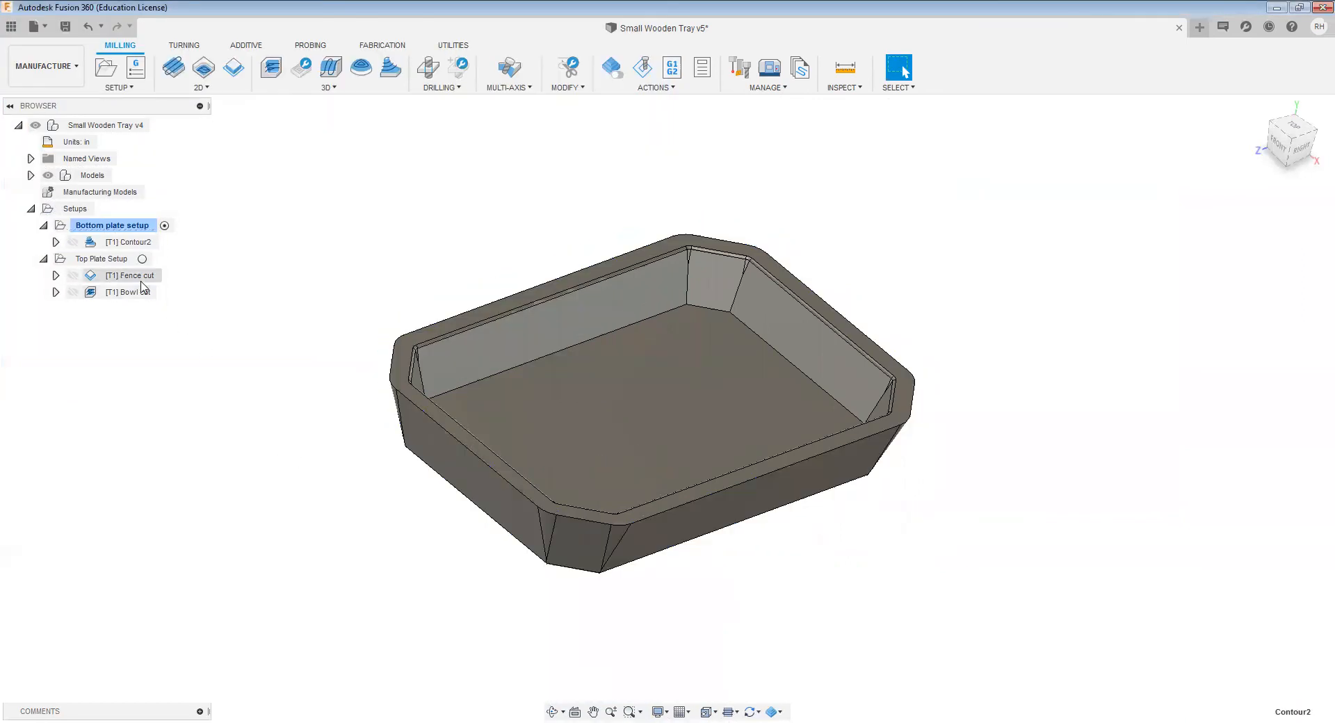
Step: Post the top plate setup's Fence cut toolpath to the ShopBot Post folder, naming the output file Fence cut
left_click(140, 279)
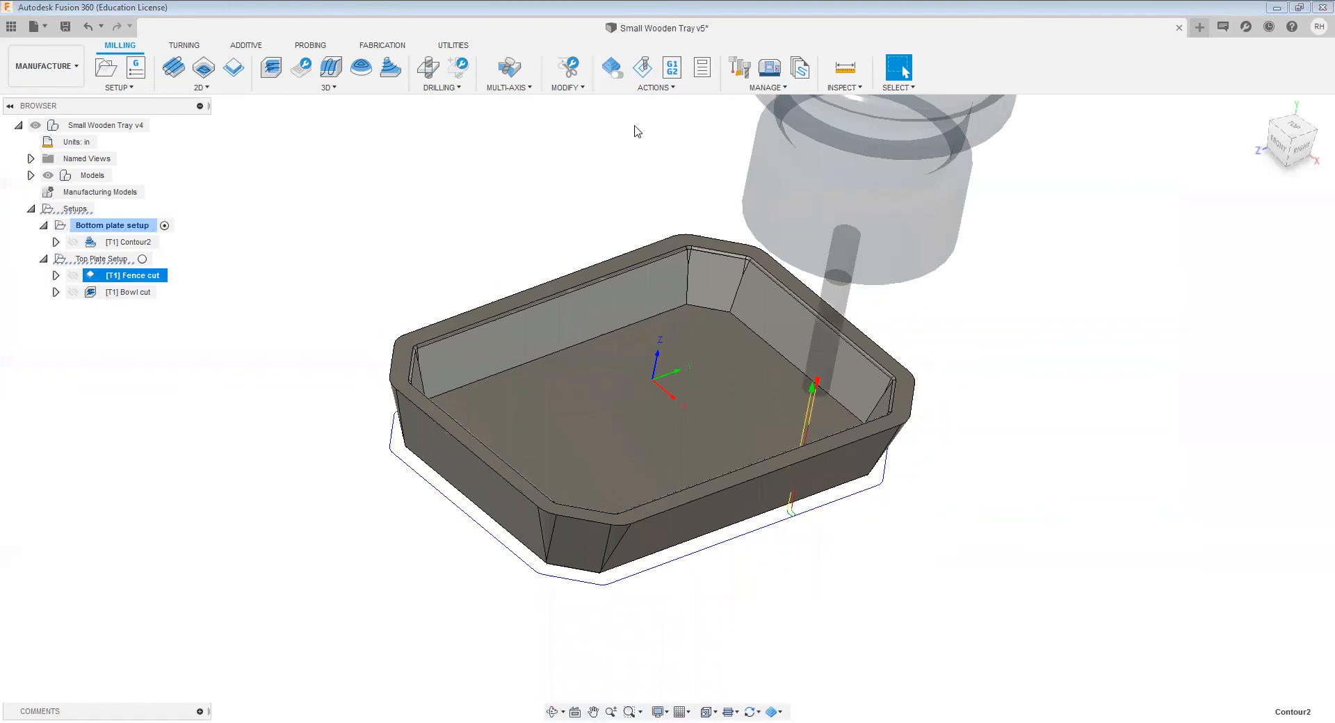
left_click(672, 67)
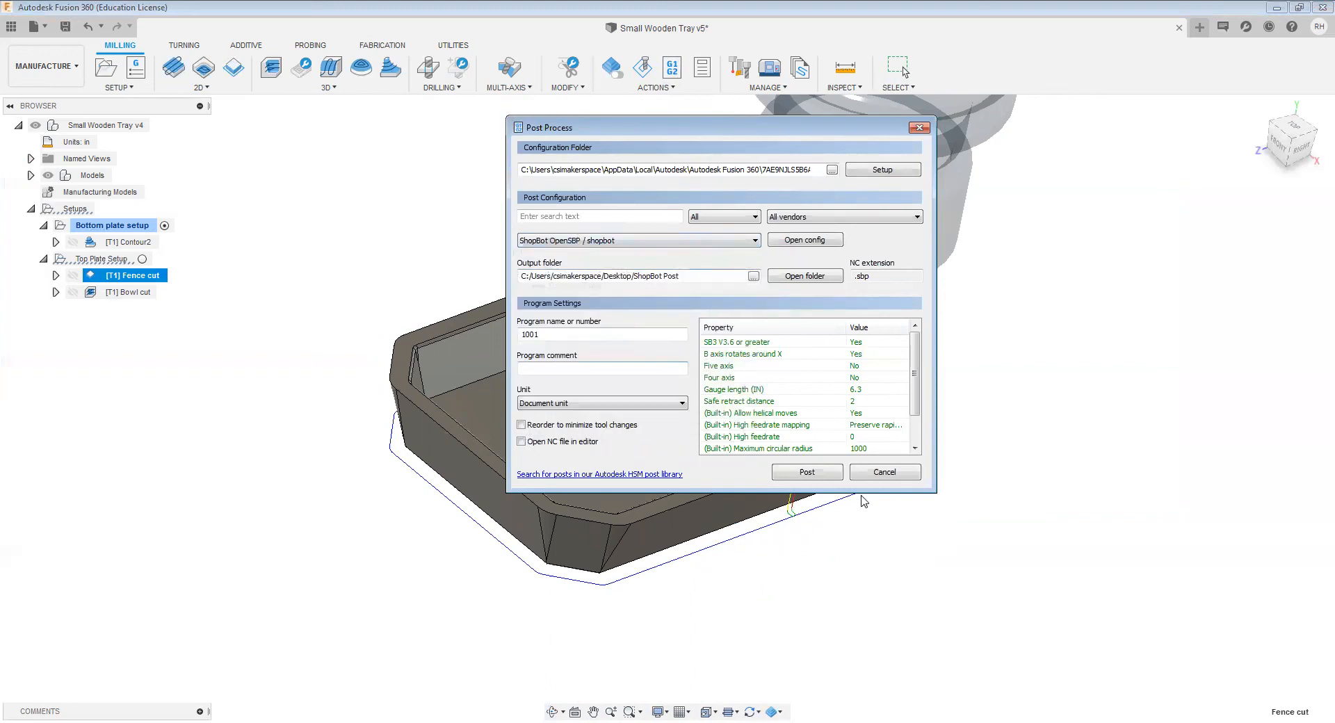
left_click(800, 472)
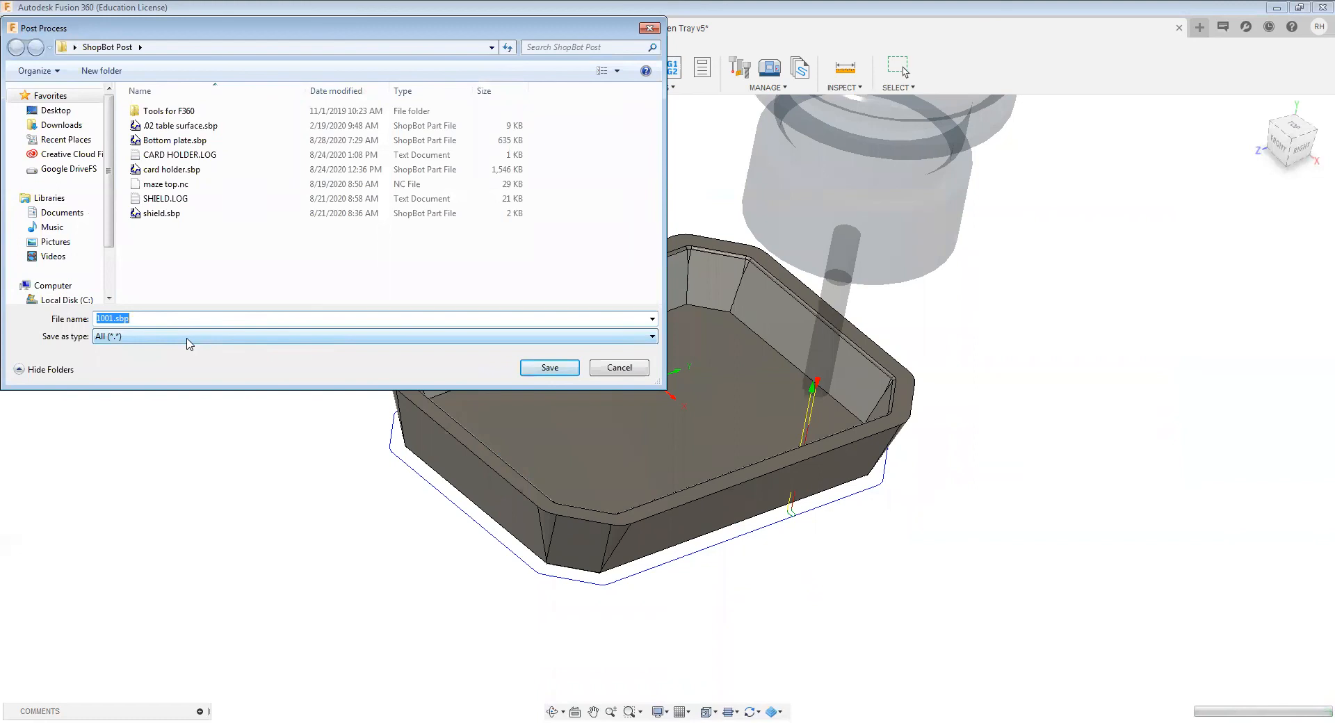
type("Fence cut")
key("Return")
Step: Post the top plate setup's Bowl cut toolpath to the ShopBot Post folder, naming the output file Bowl cut
left_click(147, 293)
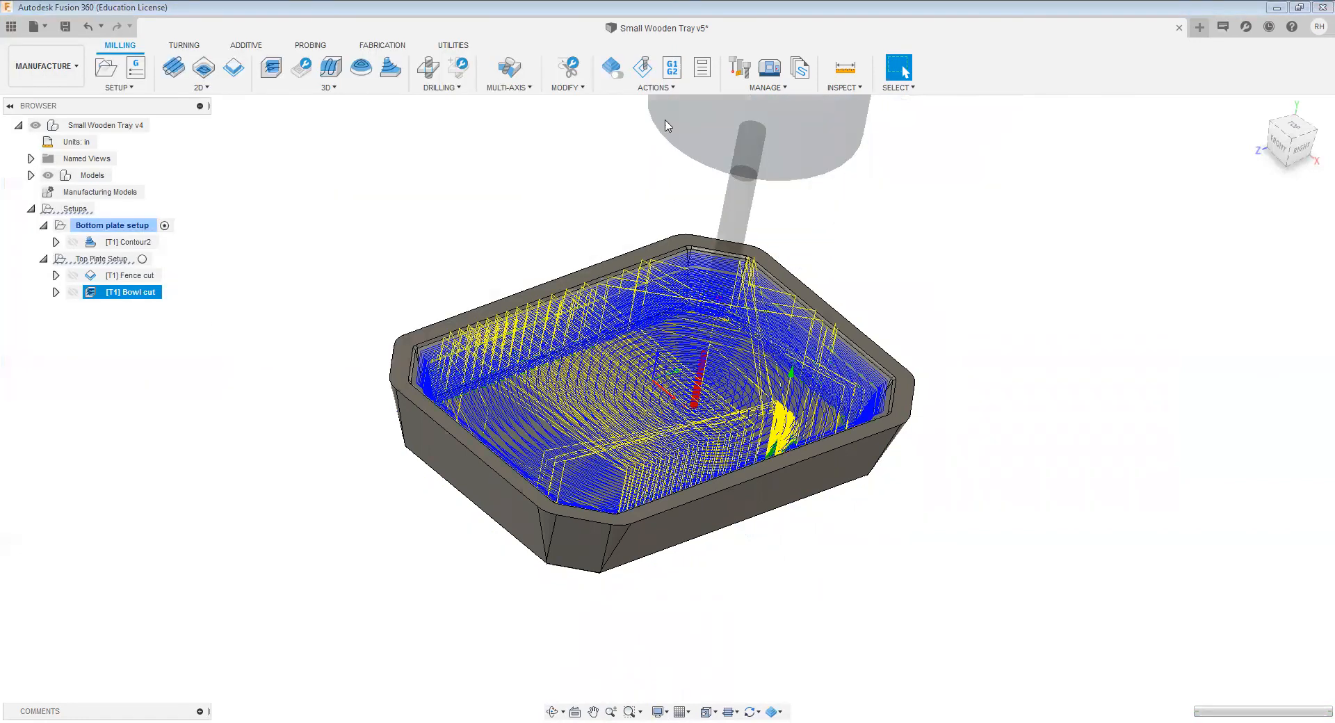
left_click(673, 67)
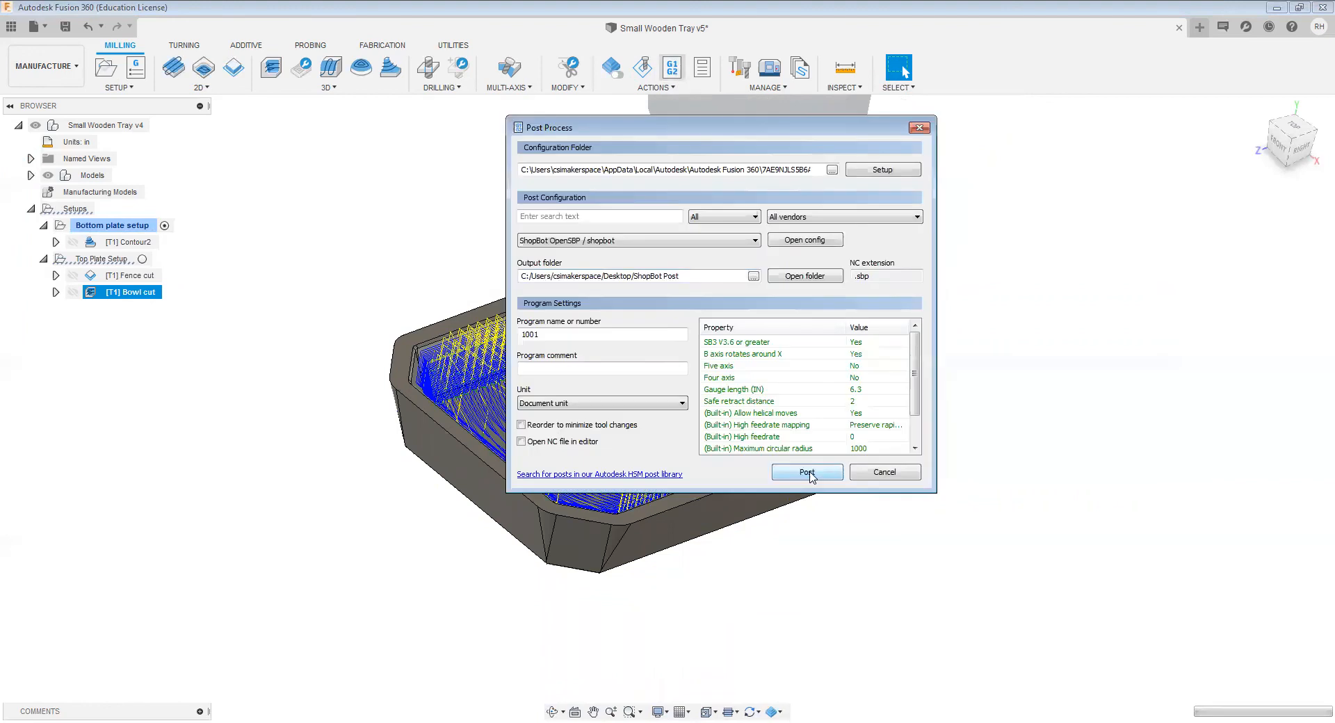
left_click(807, 473)
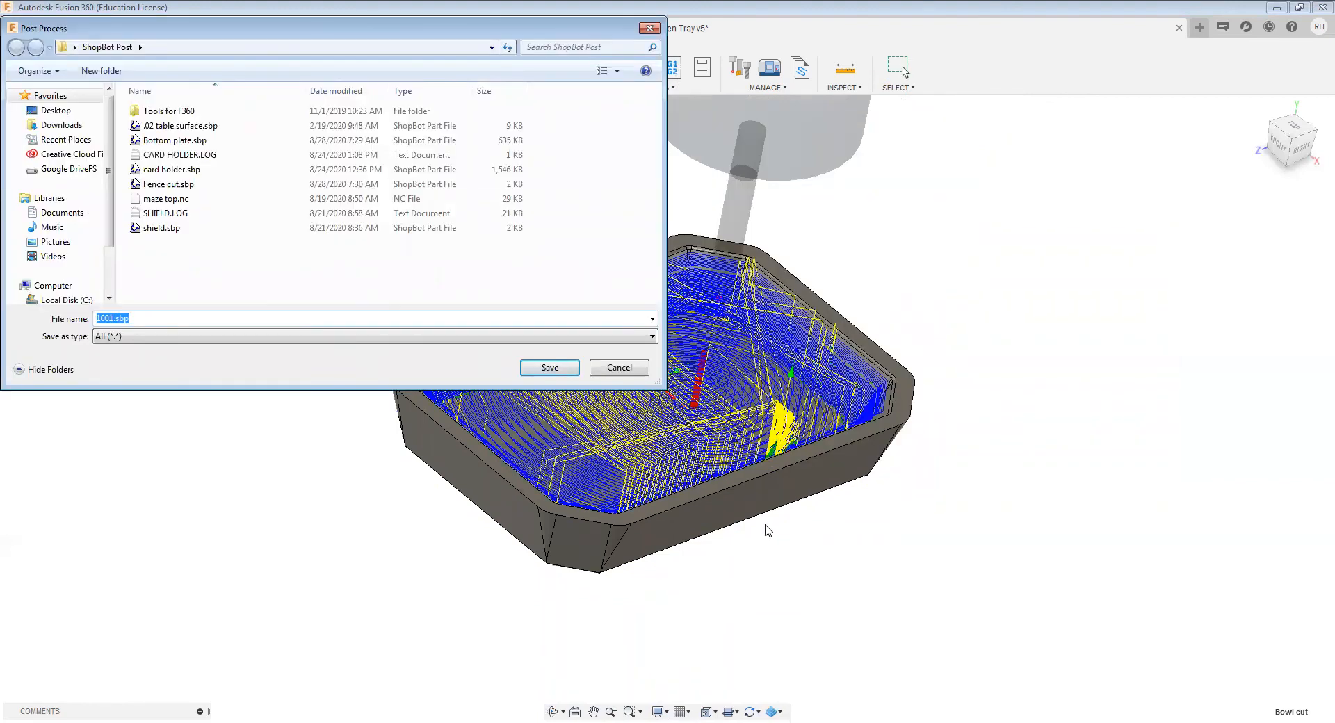
type("Bowl cut")
left_click(561, 372)
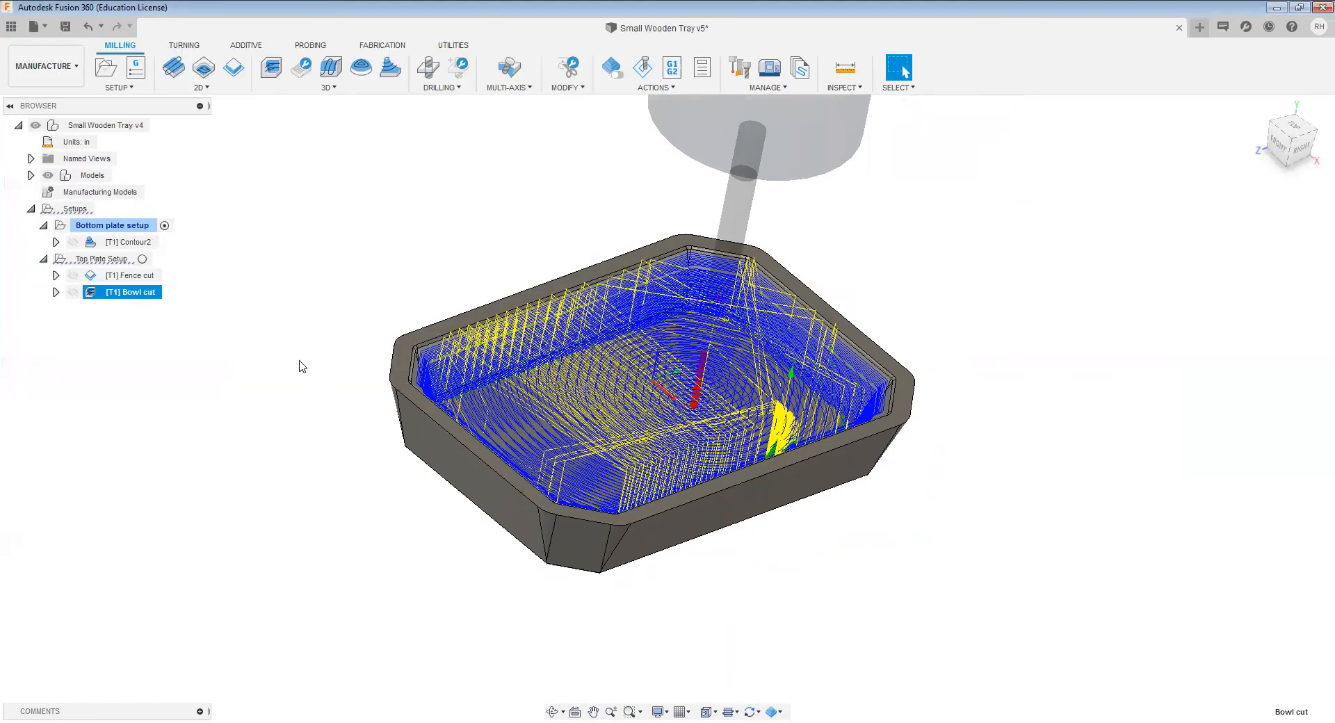